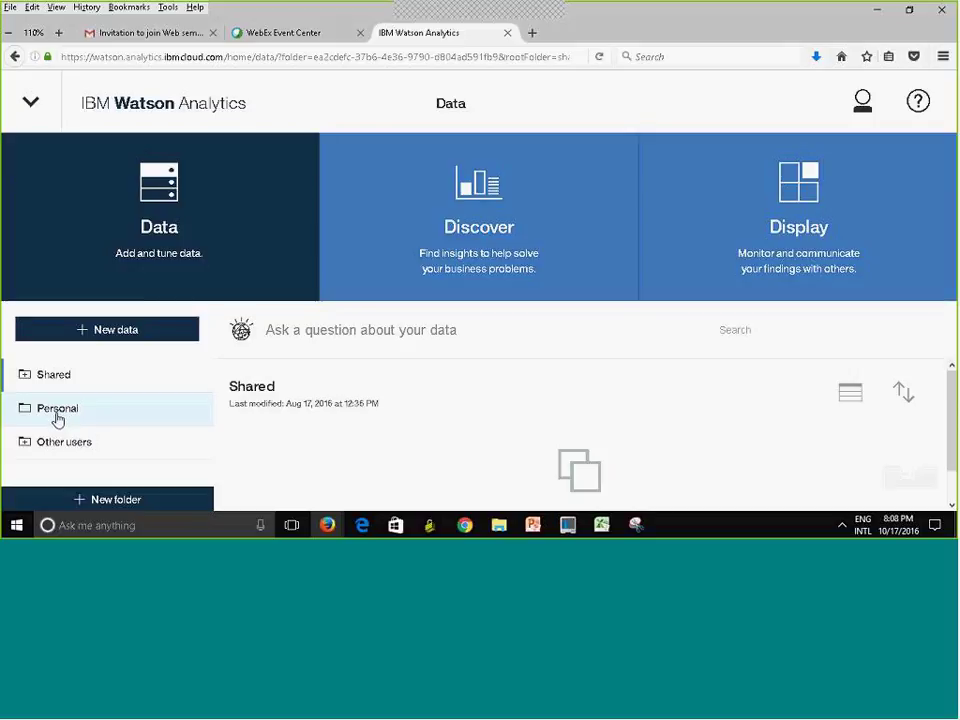
Open the Personal data folder and look through the datasets stored in it.
{"action": "left_click", "coordinate": [55, 418]}
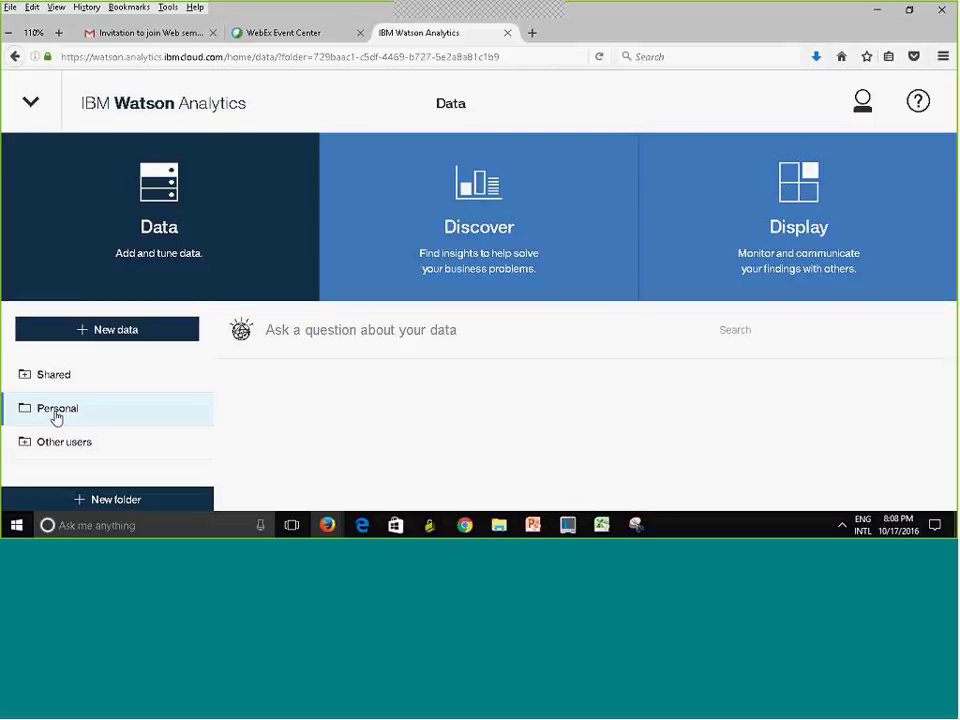
{"action": "scroll", "coordinate": [915, 390], "scroll_direction": "down", "scroll_amount": 5}
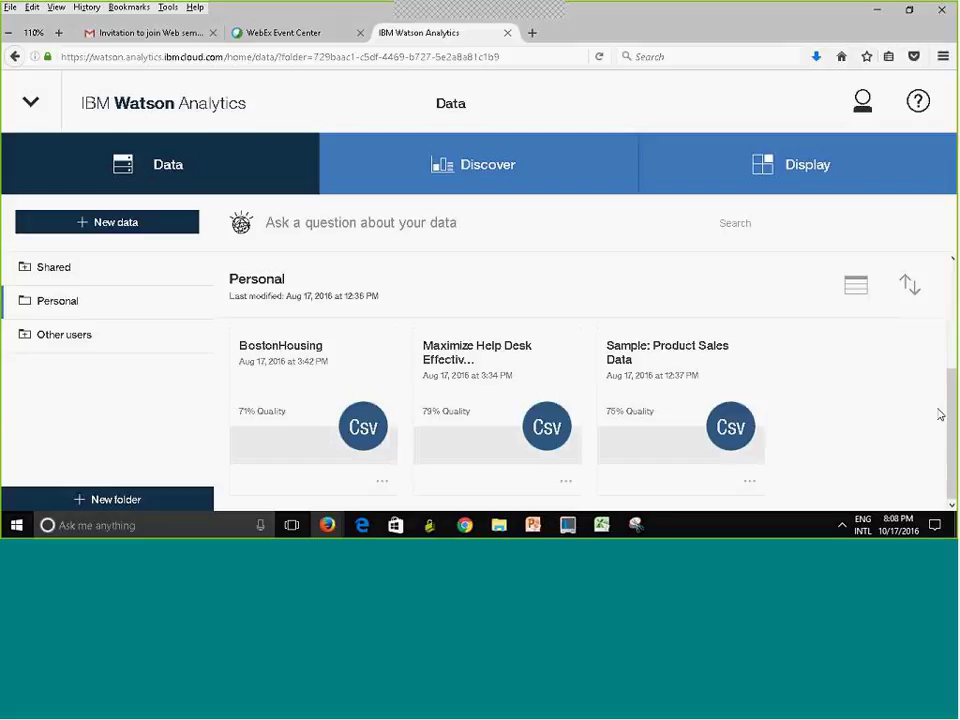
Expand the Shared folder and open its Fall 2016 DATA610_9080 subfolder.
{"action": "left_click", "coordinate": [25, 275]}
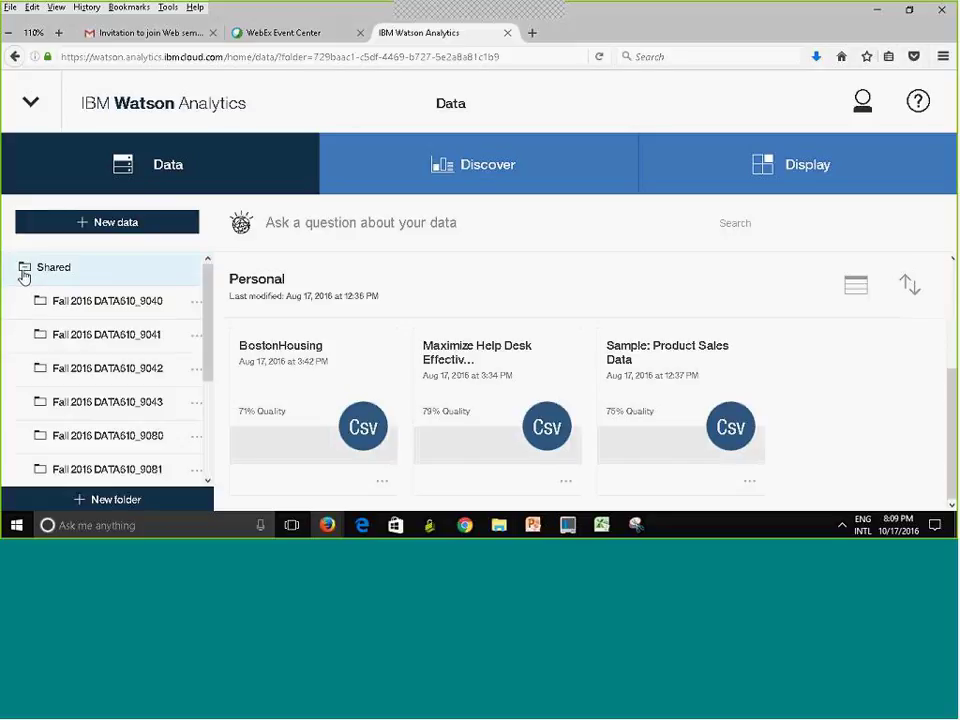
{"action": "left_click_drag", "start_coordinate": [210, 321], "coordinate": [205, 362]}
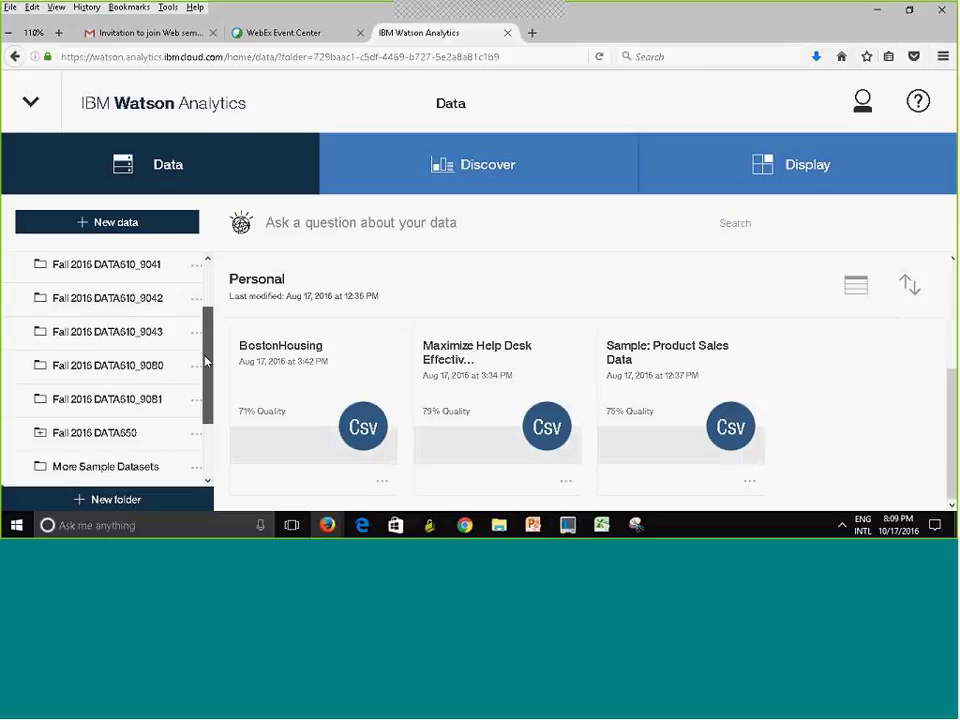
{"action": "left_click", "coordinate": [70, 375]}
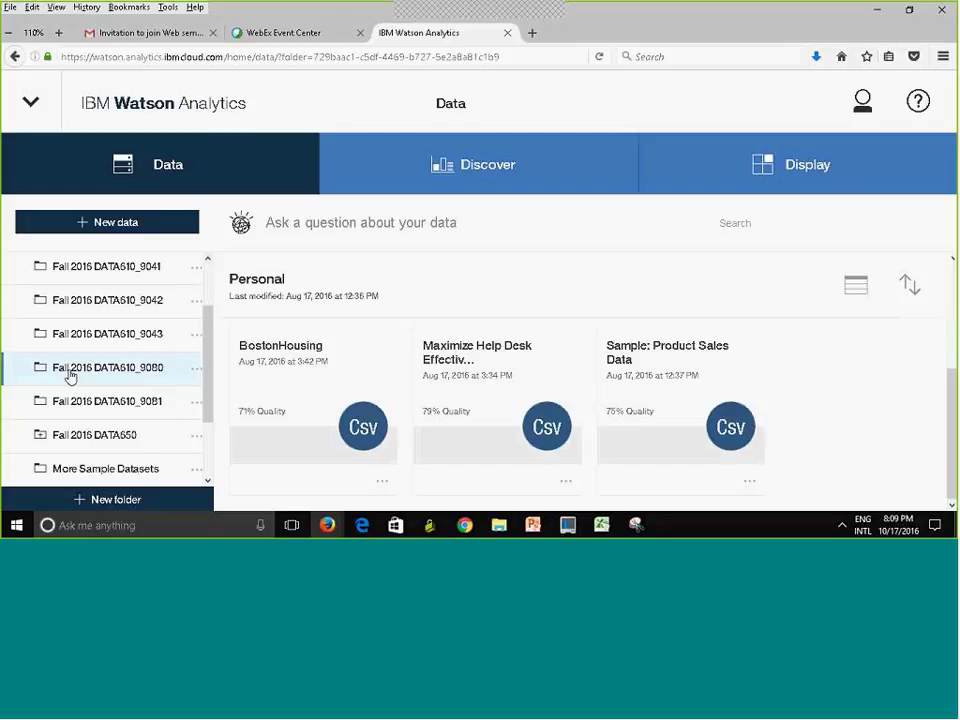
Open the shared More Sample Datasets folder and look through the datasets it contains.
{"action": "mouse_move", "coordinate": [206, 422]}
{"action": "left_mouse_down"}
{"action": "mouse_move", "coordinate": [207, 386]}
{"action": "mouse_move", "coordinate": [208, 461]}
{"action": "mouse_move", "coordinate": [208, 426]}
{"action": "left_mouse_up"}
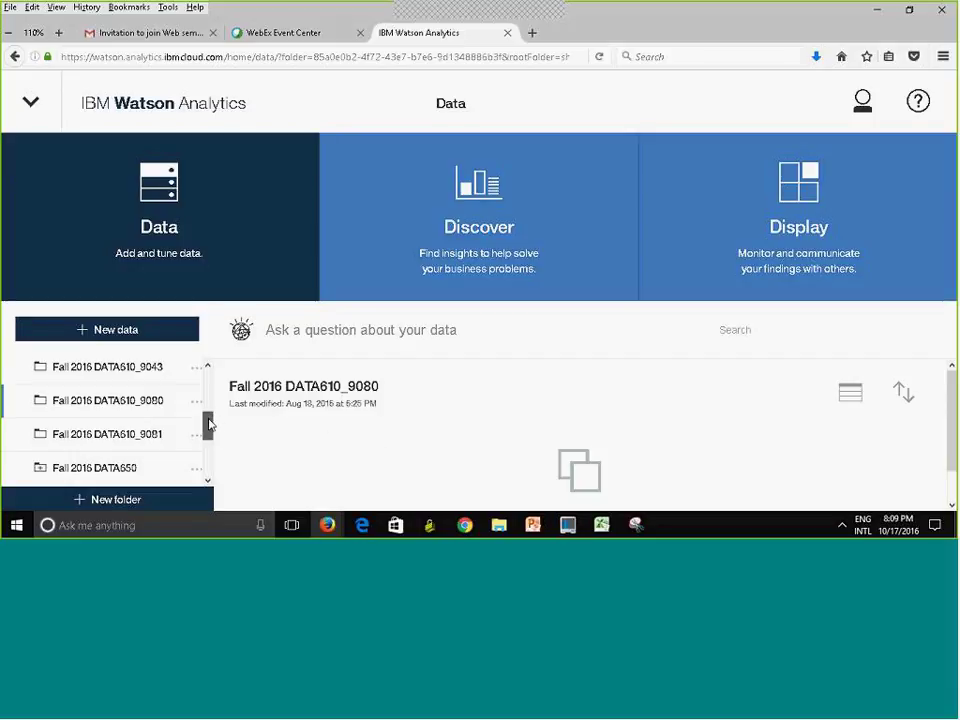
{"action": "left_click_drag", "start_coordinate": [208, 426], "coordinate": [208, 455]}
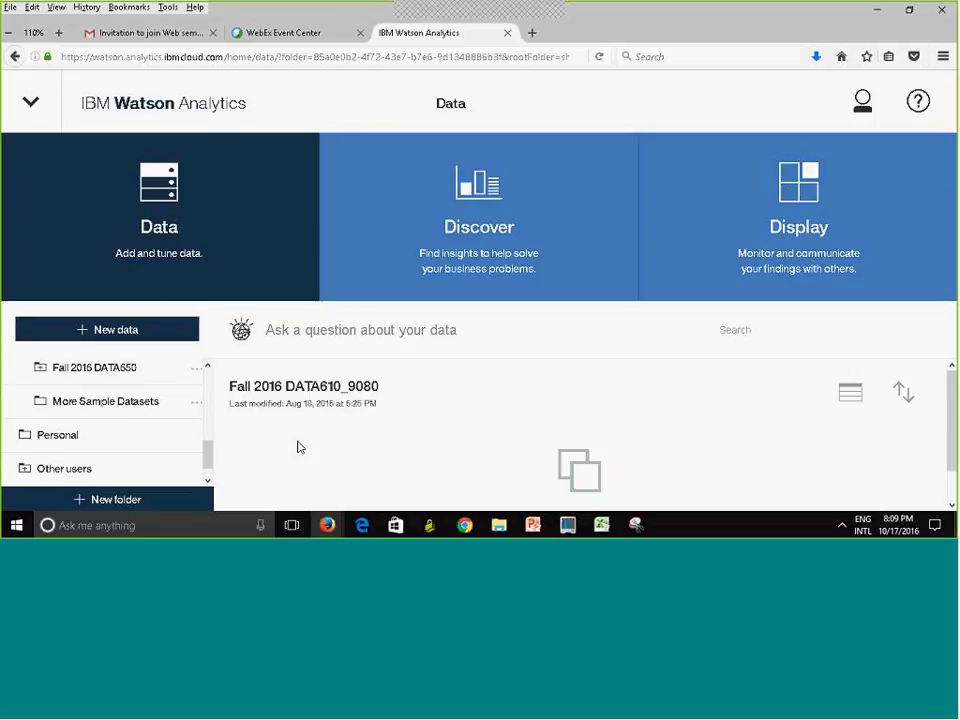
{"action": "left_click", "coordinate": [83, 407]}
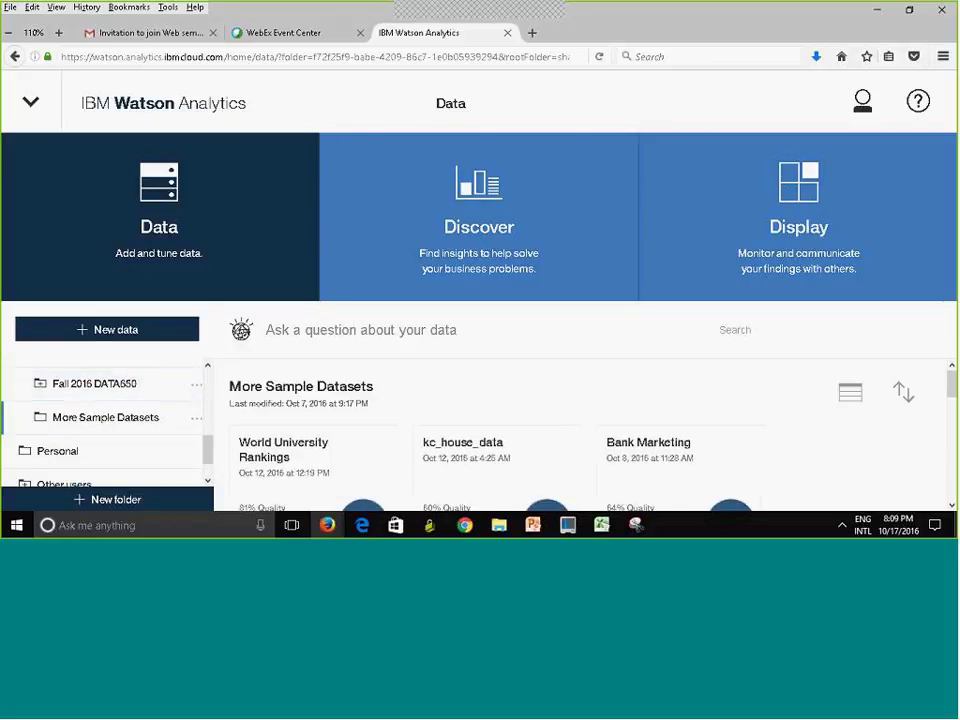
{"action": "scroll", "coordinate": [580, 430], "scroll_direction": "down", "scroll_amount": 5}
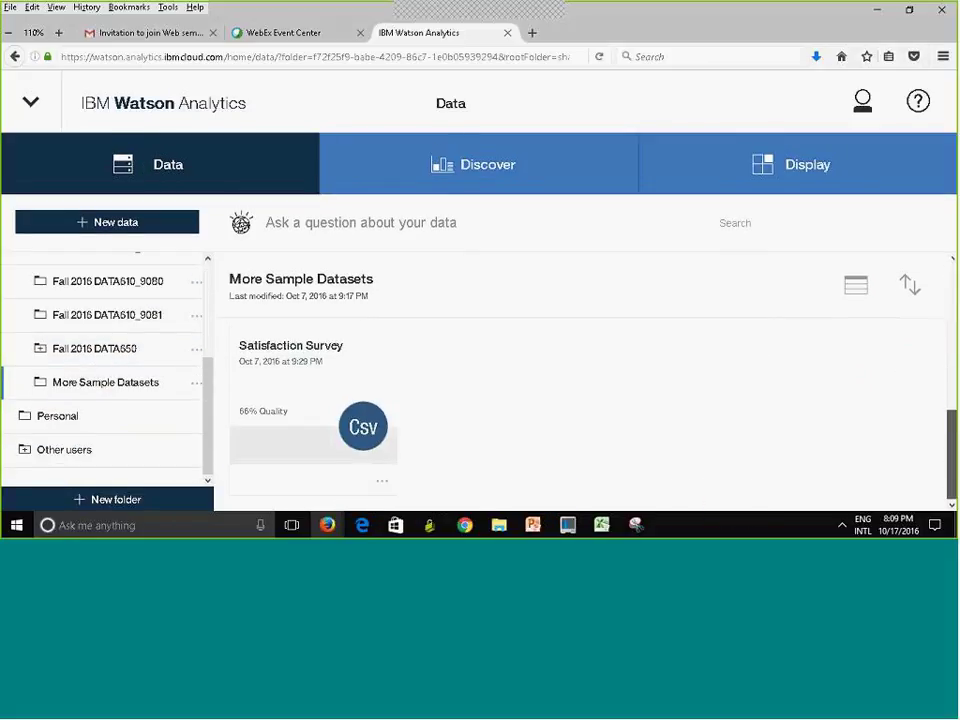
{"action": "scroll", "coordinate": [590, 400], "scroll_direction": "up", "scroll_amount": 3}
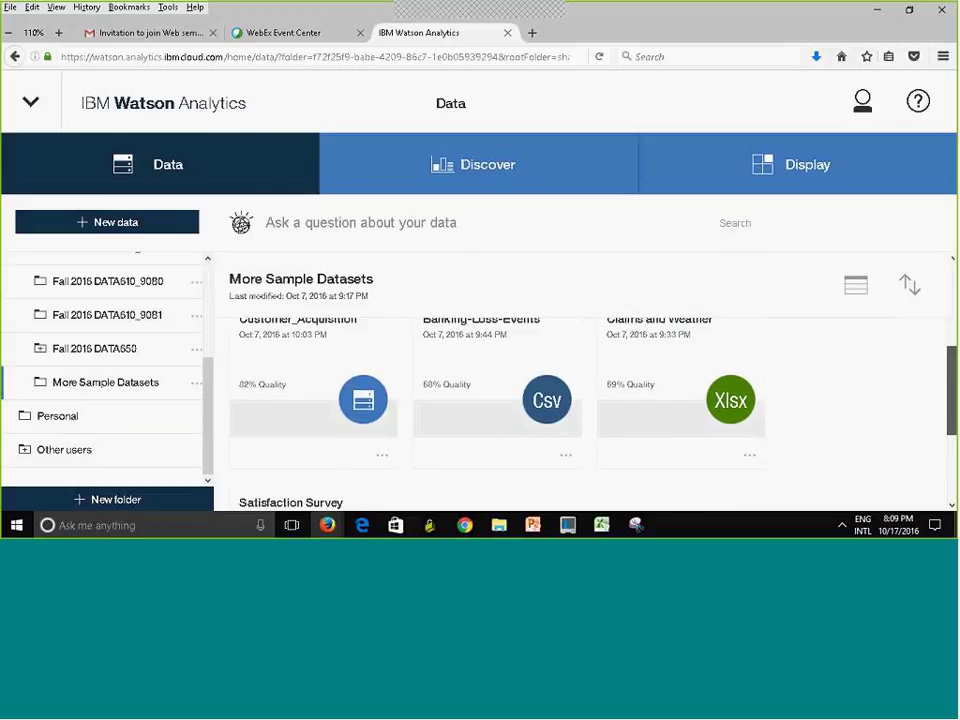
{"action": "scroll", "coordinate": [937, 344], "scroll_direction": "up", "scroll_amount": 2}
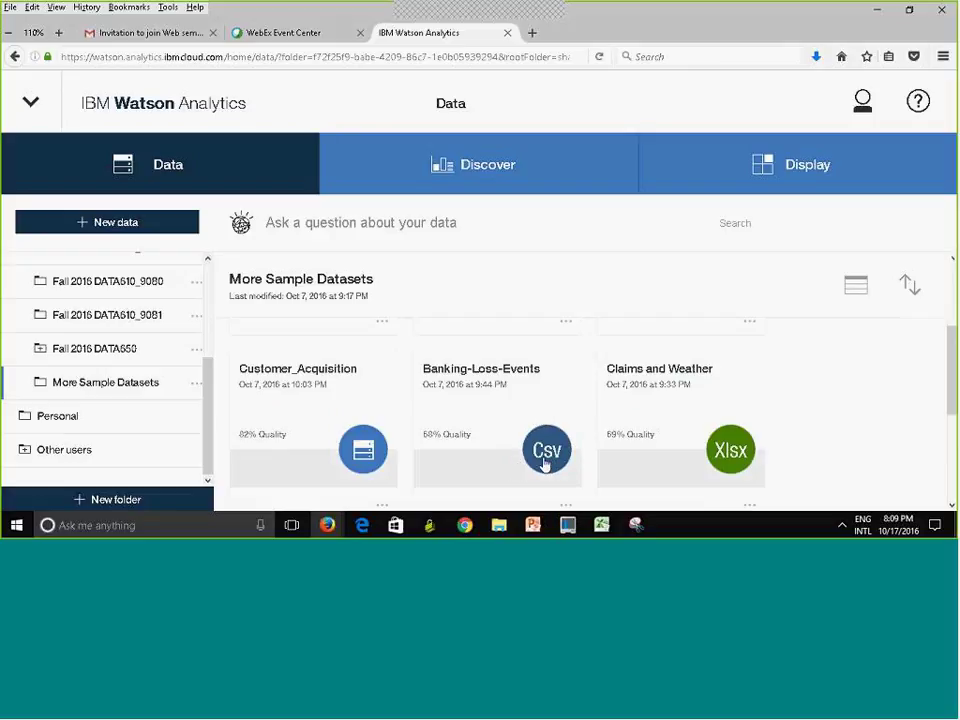
View the storage space overview in the account settings and return to the Data page.
{"action": "left_click", "coordinate": [742, 492]}
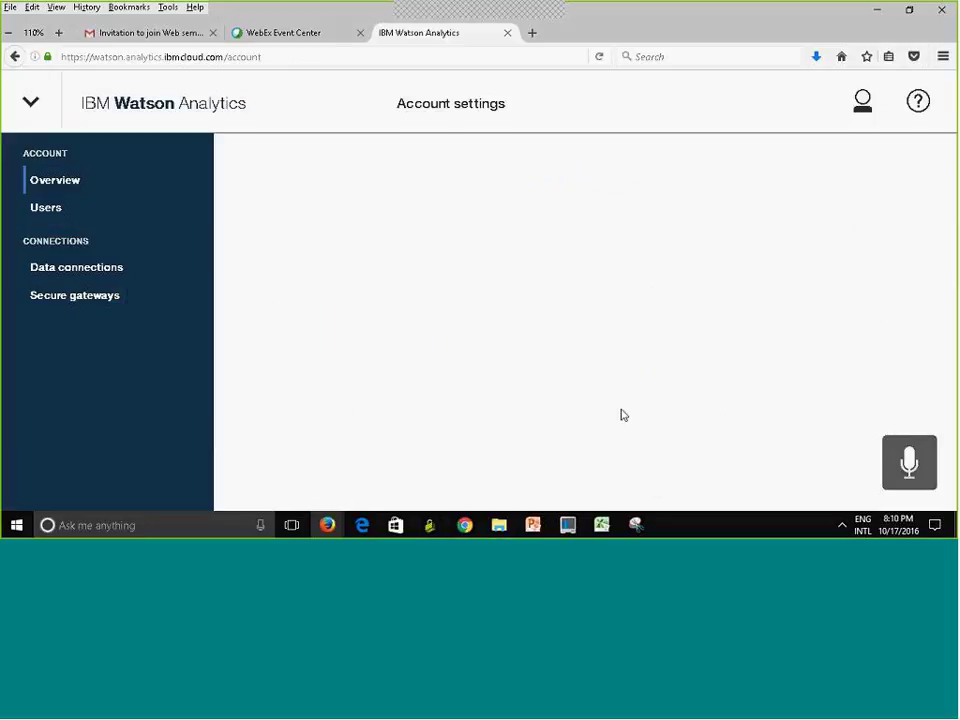
{"action": "left_click", "coordinate": [29, 103]}
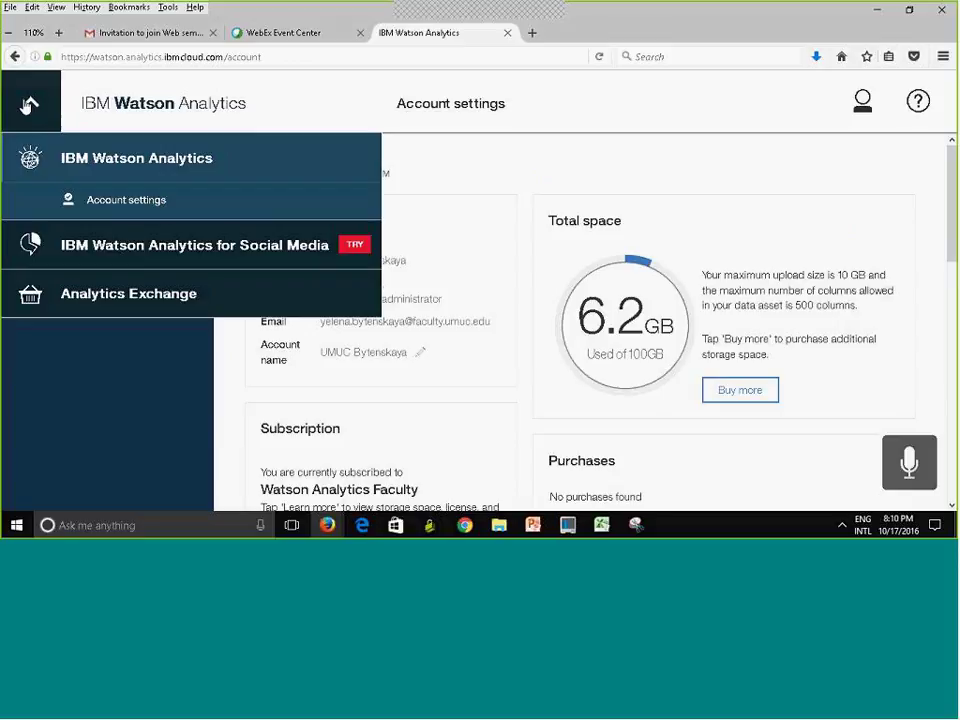
{"action": "left_click", "coordinate": [56, 161]}
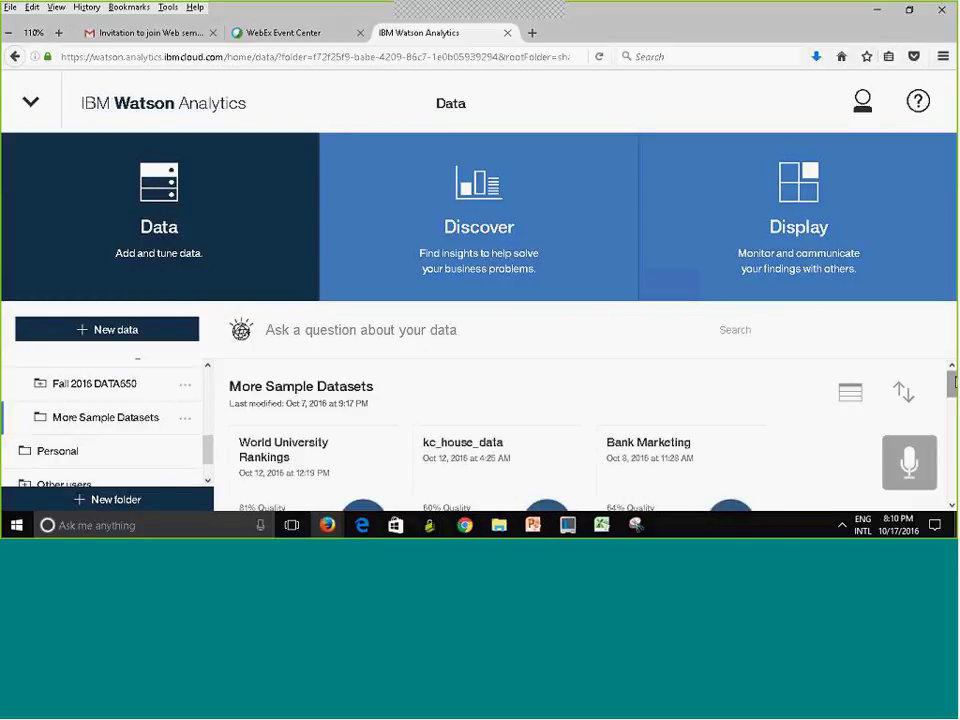
Look through the More Sample Datasets folder again and collapse the Shared folder tree.
{"action": "scroll", "coordinate": [580, 420], "scroll_direction": "down", "scroll_amount": 5}
{"action": "scroll", "coordinate": [690, 430], "scroll_direction": "up", "scroll_amount": 3}
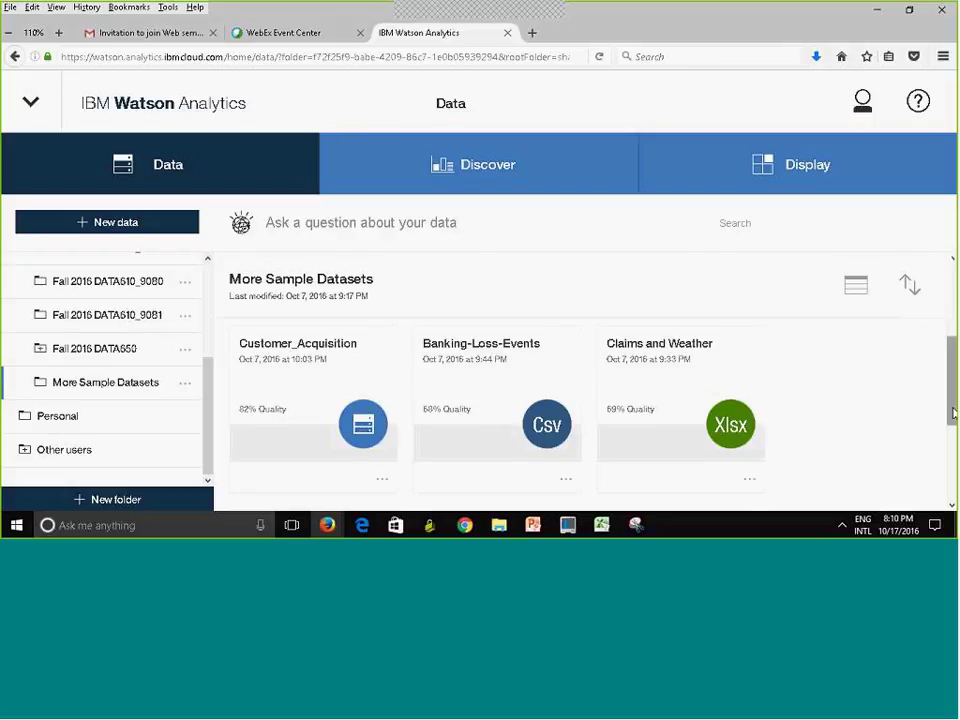
{"action": "scroll", "coordinate": [953, 413], "scroll_direction": "up", "scroll_amount": 3}
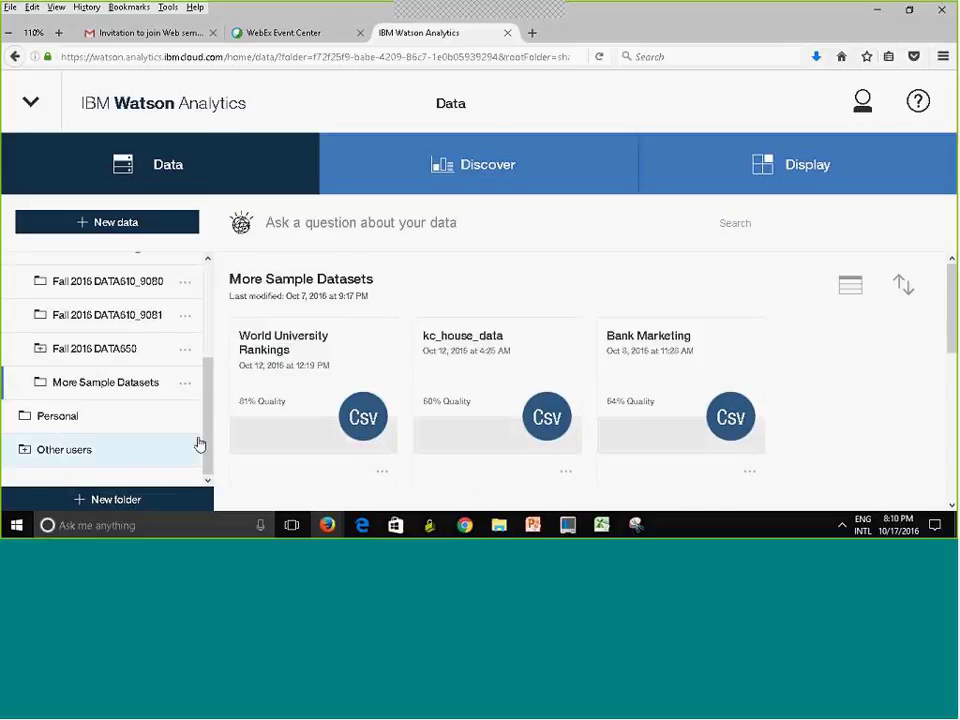
{"action": "scroll", "coordinate": [210, 437], "scroll_direction": "up", "scroll_amount": 3}
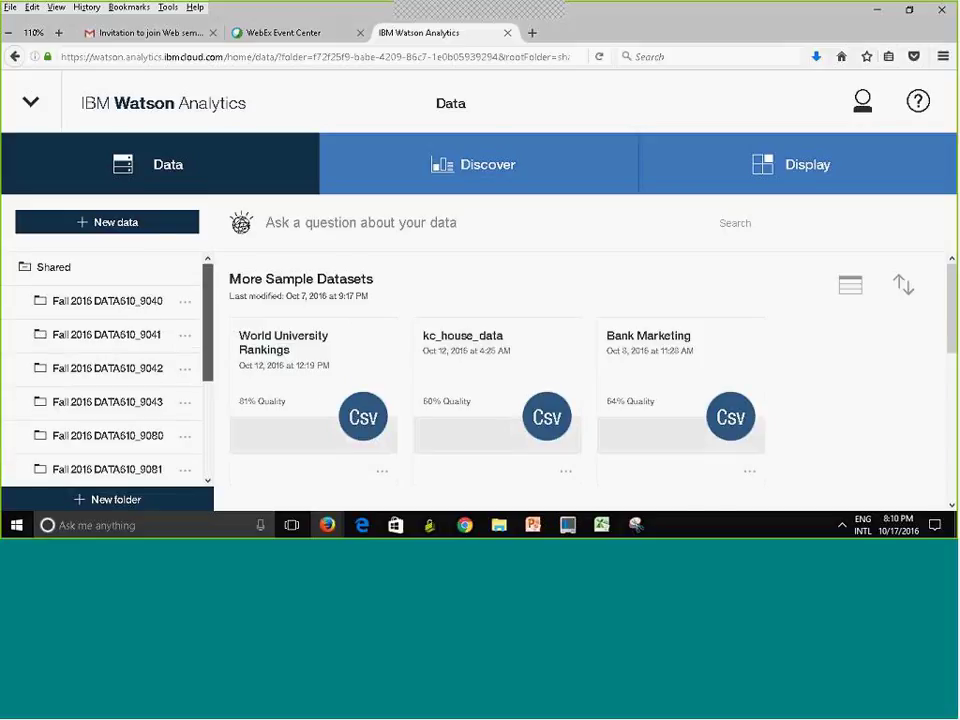
{"action": "left_click", "coordinate": [25, 269]}
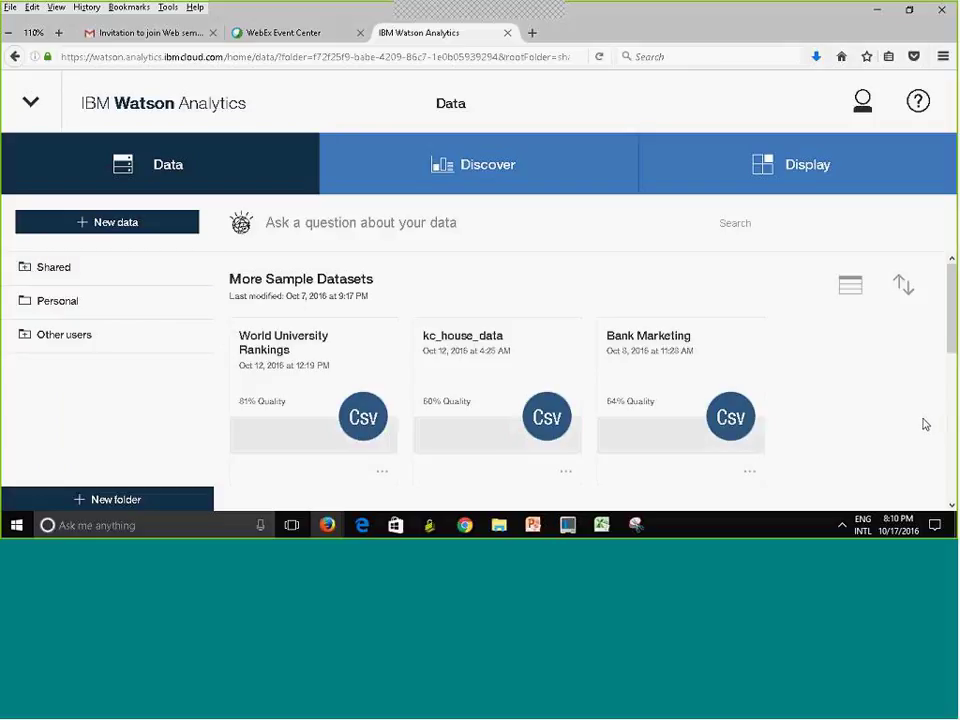
Return to the Personal folder and review the quality scores on its dataset tiles.
{"action": "left_click", "coordinate": [69, 301]}
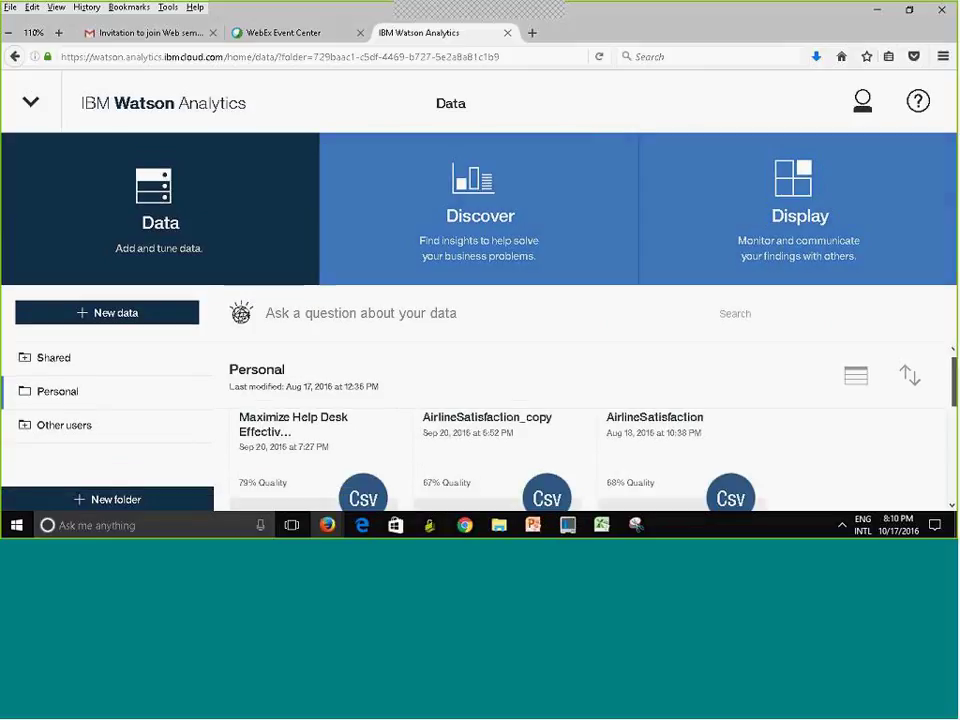
{"action": "scroll", "coordinate": [430, 417], "scroll_direction": "down", "scroll_amount": 3}
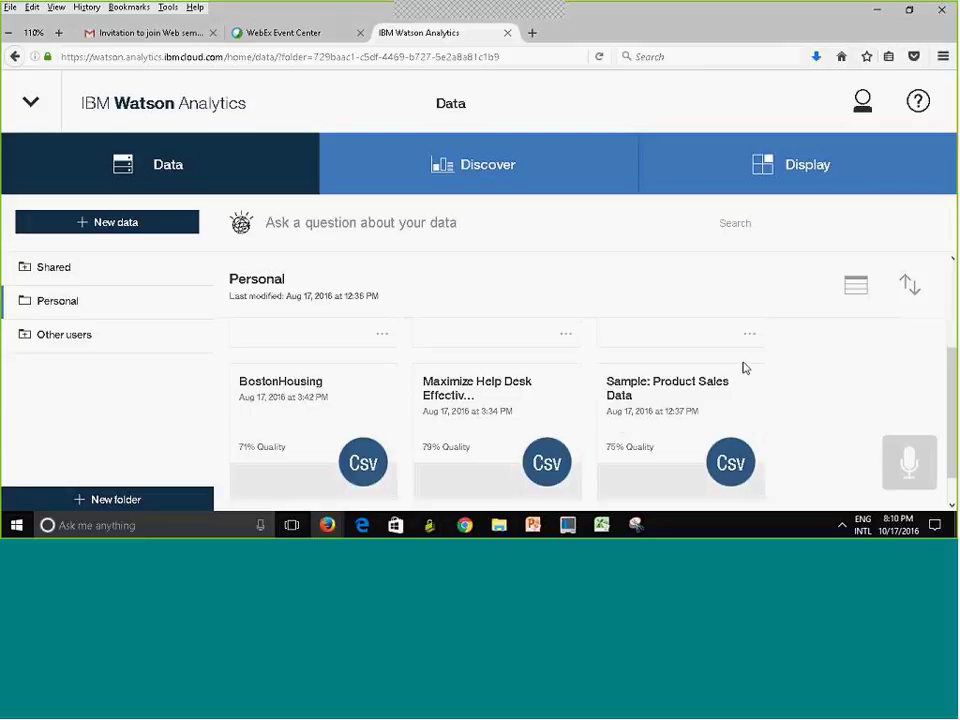
{"action": "scroll", "coordinate": [497, 410], "scroll_direction": "down", "scroll_amount": 1}
{"action": "scroll", "coordinate": [497, 410], "scroll_direction": "up", "scroll_amount": 1}
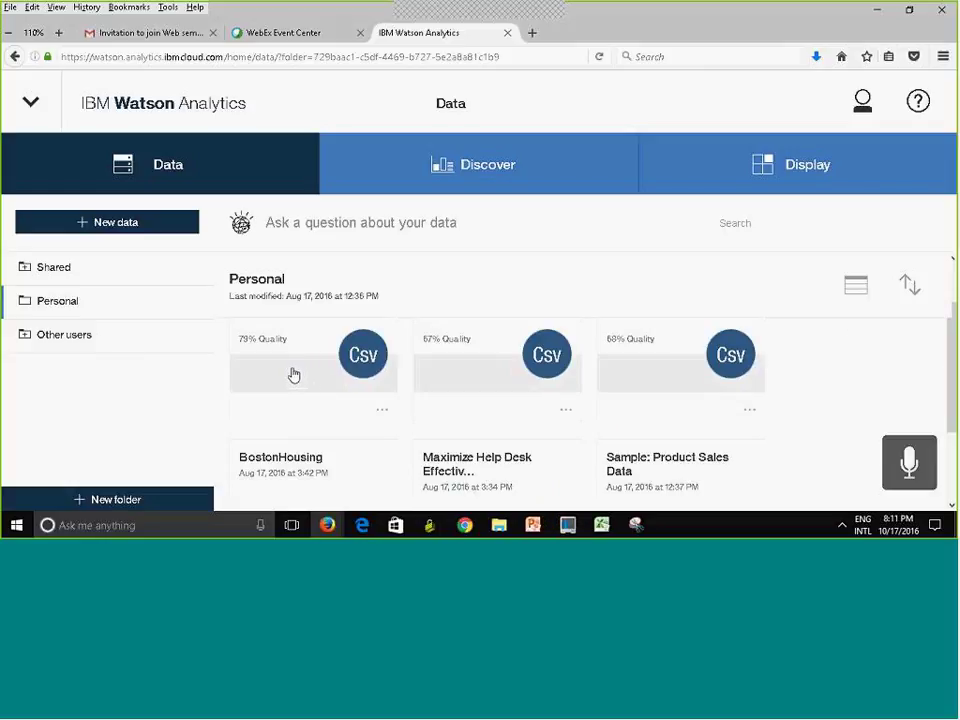
Show the Personal folder's datasets as a list and review their type, quality and modification date.
{"action": "left_click", "coordinate": [856, 288]}
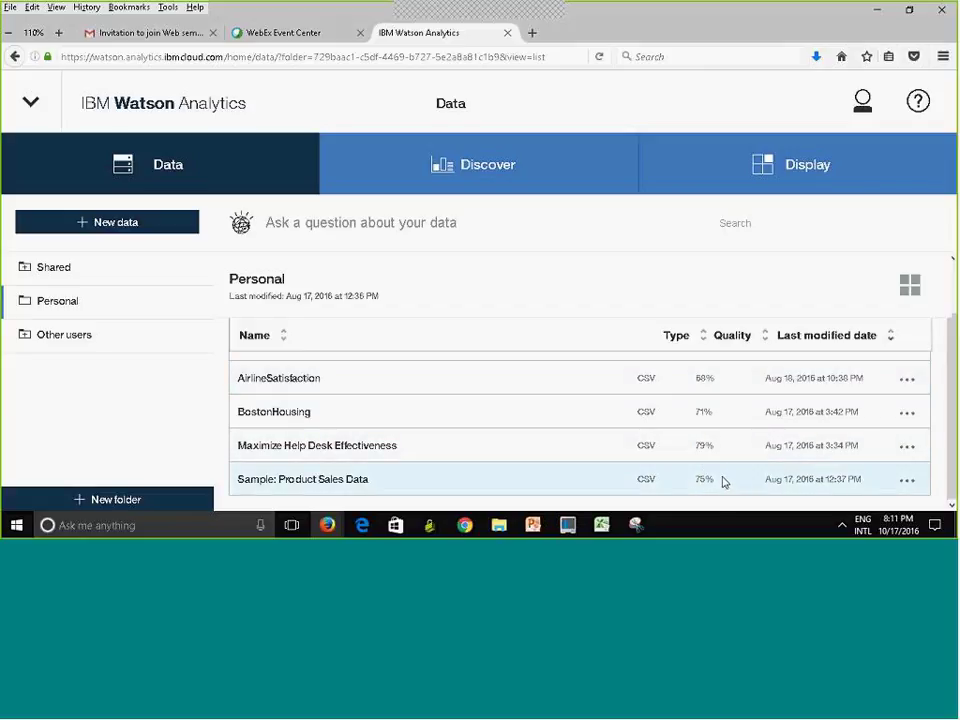
{"action": "scroll", "coordinate": [724, 482], "scroll_direction": "up", "scroll_amount": 2}
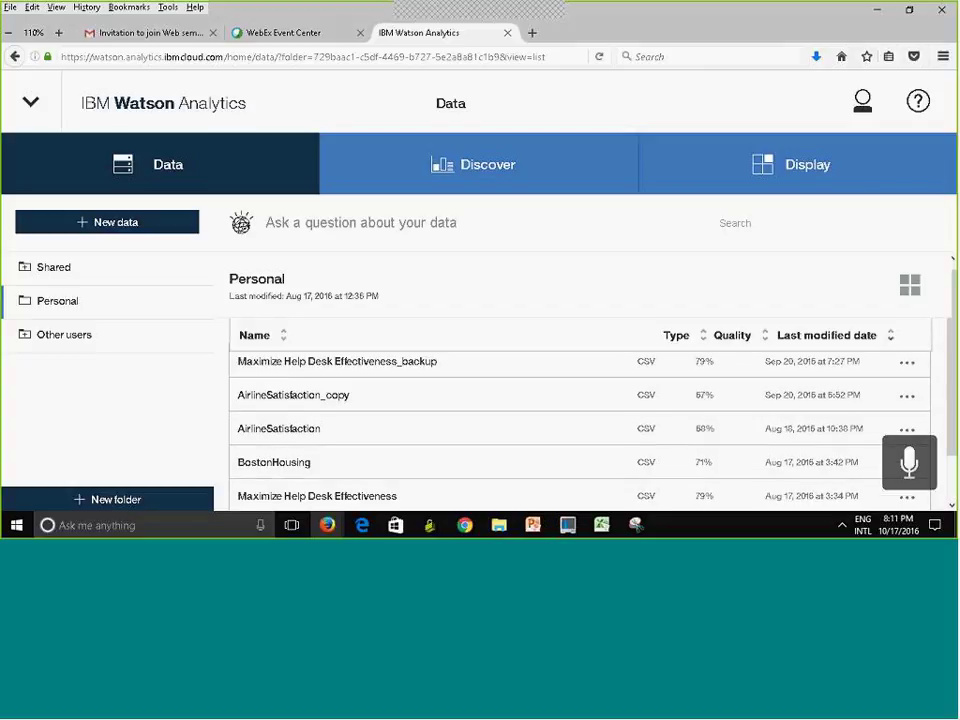
{"action": "scroll", "coordinate": [686, 340], "scroll_direction": "up", "scroll_amount": 1}
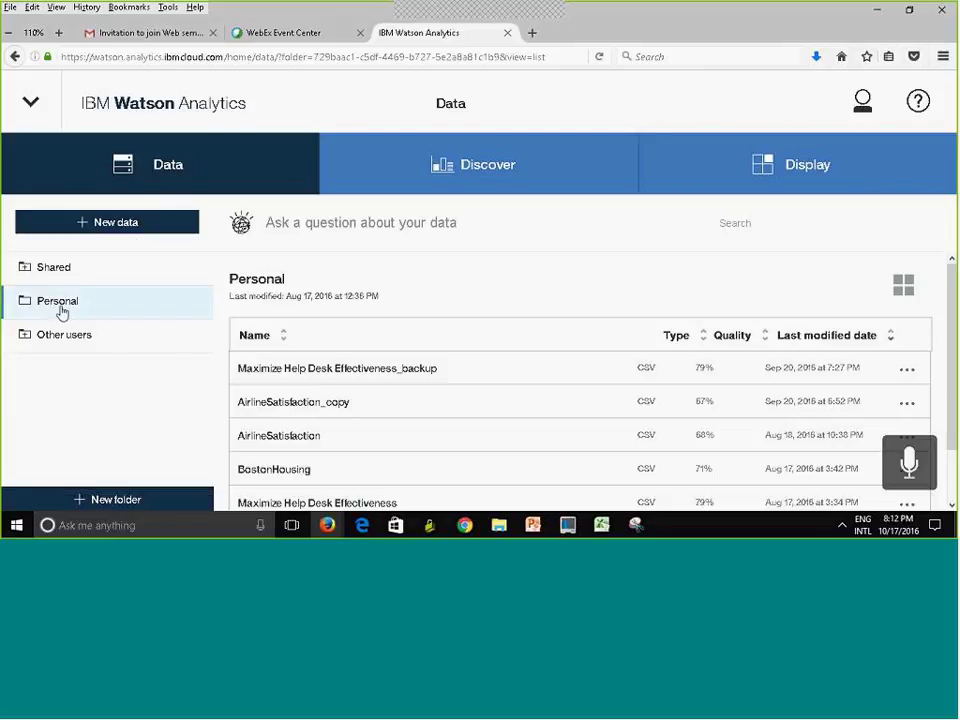
Import the Employee Performance.csv sample data into the Personal folder as new data.
{"action": "left_click", "coordinate": [115, 226]}
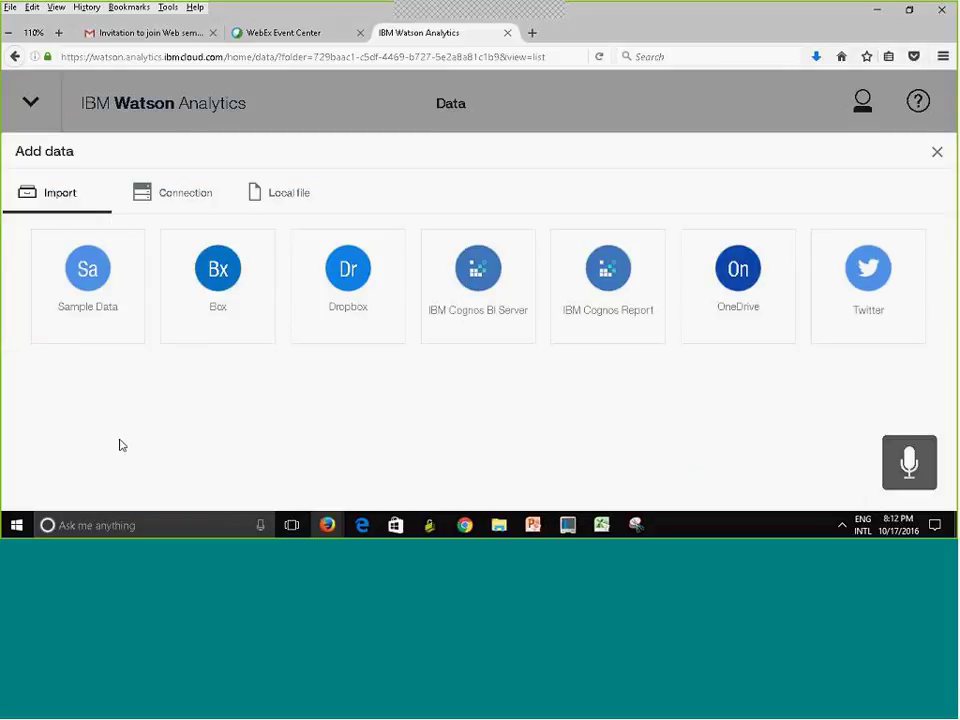
{"action": "left_click", "coordinate": [85, 296]}
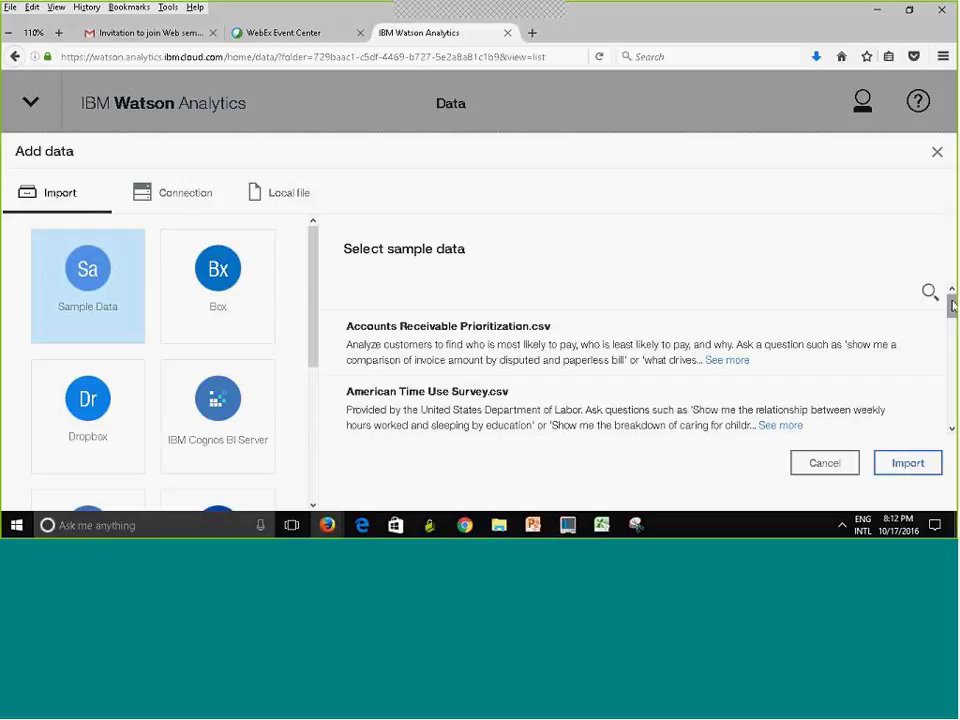
{"action": "scroll", "coordinate": [640, 375], "scroll_direction": "down", "scroll_amount": 5}
{"action": "scroll", "coordinate": [640, 360], "scroll_direction": "down", "scroll_amount": 5}
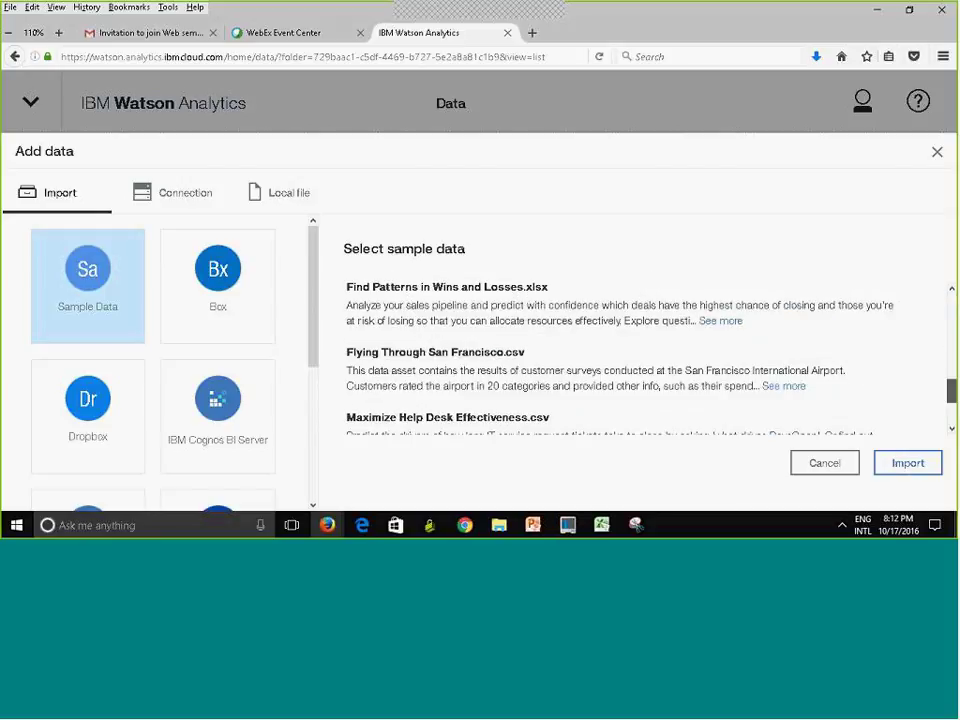
{"action": "scroll", "coordinate": [640, 360], "scroll_direction": "up", "scroll_amount": 10}
{"action": "scroll", "coordinate": [640, 360], "scroll_direction": "up", "scroll_amount": 1}
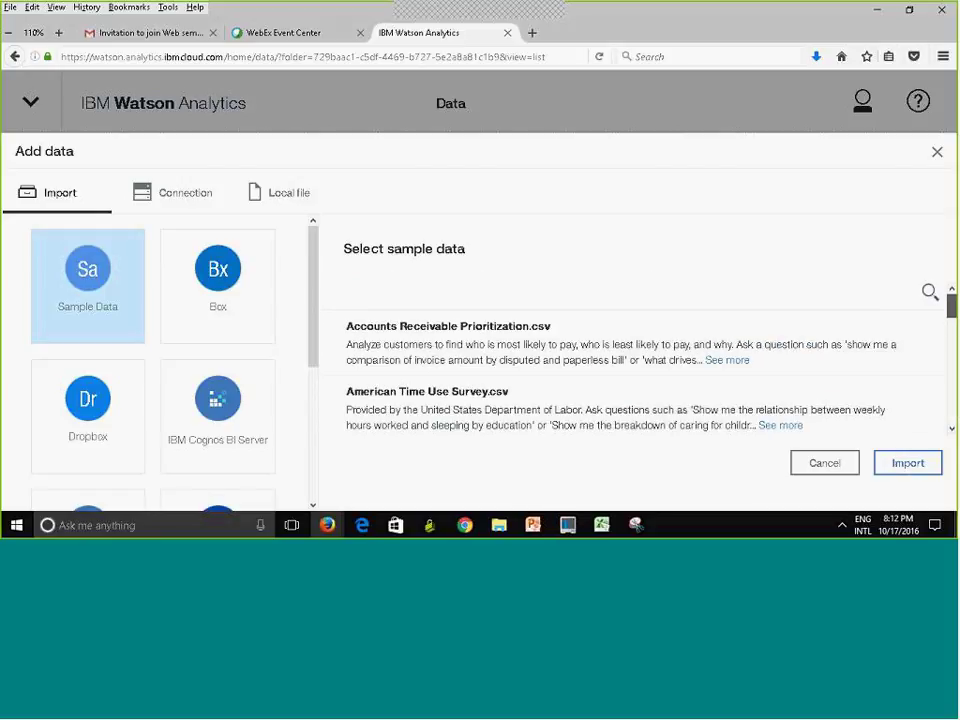
{"action": "scroll", "coordinate": [640, 375], "scroll_direction": "down", "scroll_amount": 3}
{"action": "scroll", "coordinate": [640, 360], "scroll_direction": "down", "scroll_amount": 3}
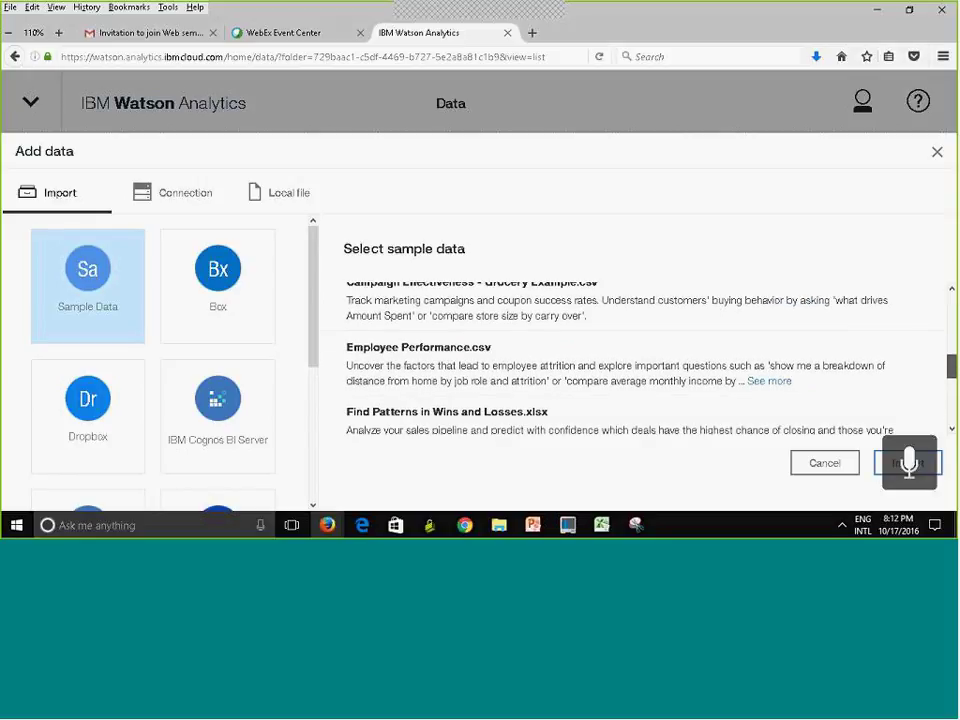
{"action": "left_click", "coordinate": [447, 376]}
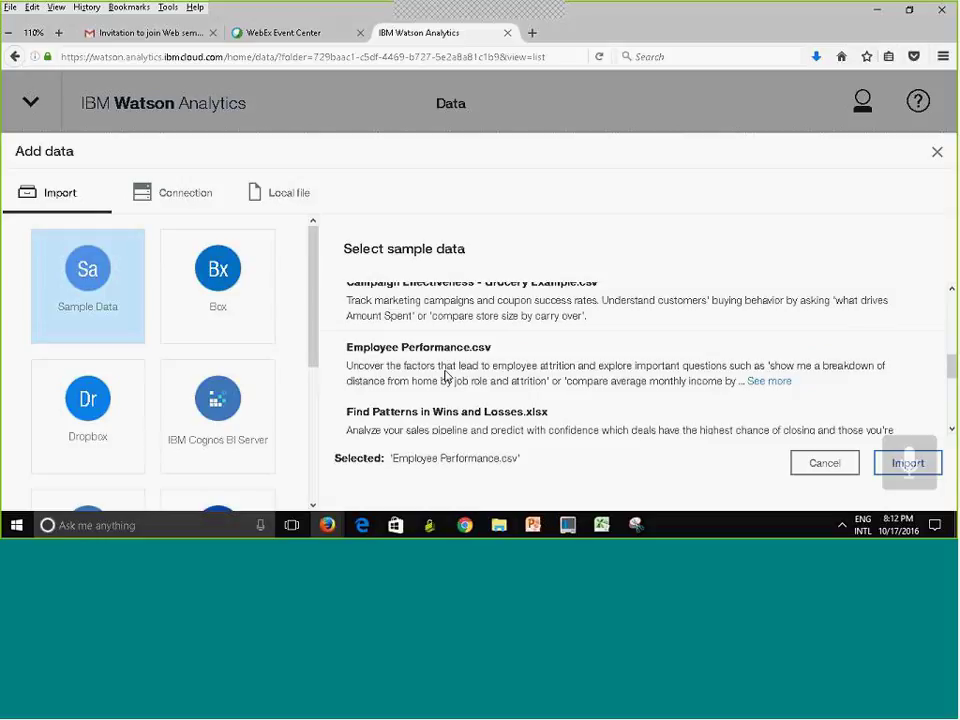
{"action": "left_click", "coordinate": [447, 372]}
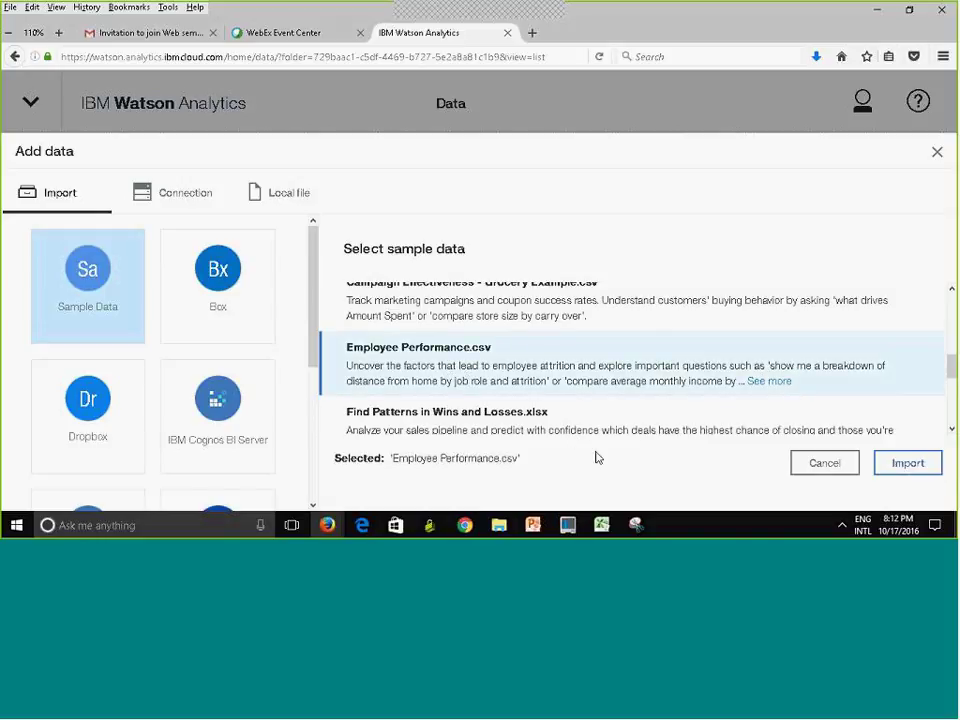
{"action": "left_click", "coordinate": [908, 463]}
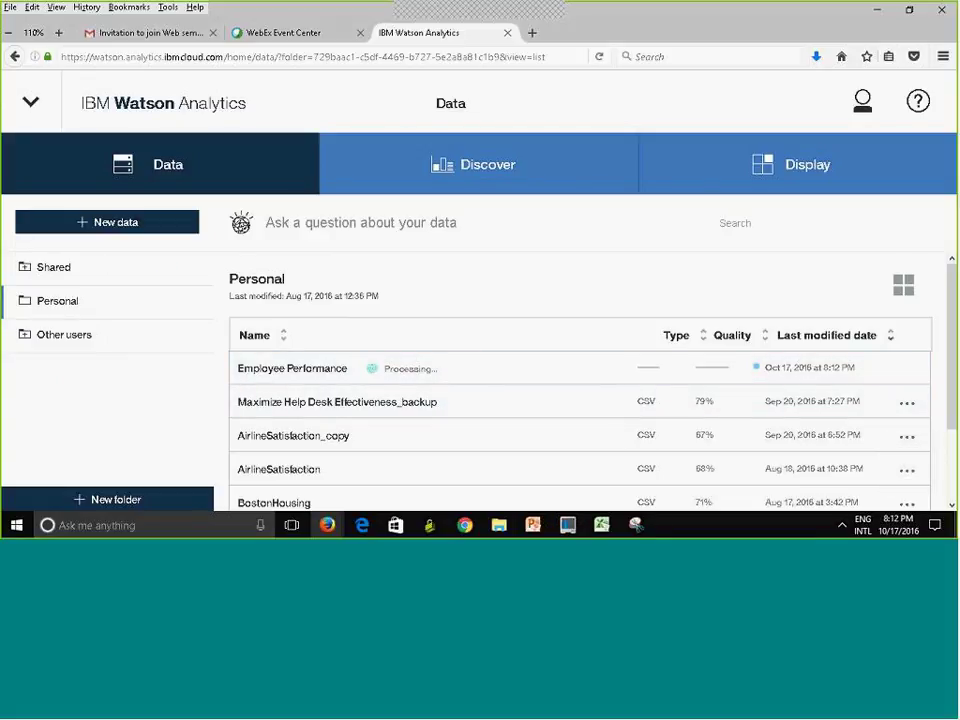
Switch the Personal folder back to tile view and locate the imported Employee Performance dataset.
{"action": "left_click", "coordinate": [904, 287]}
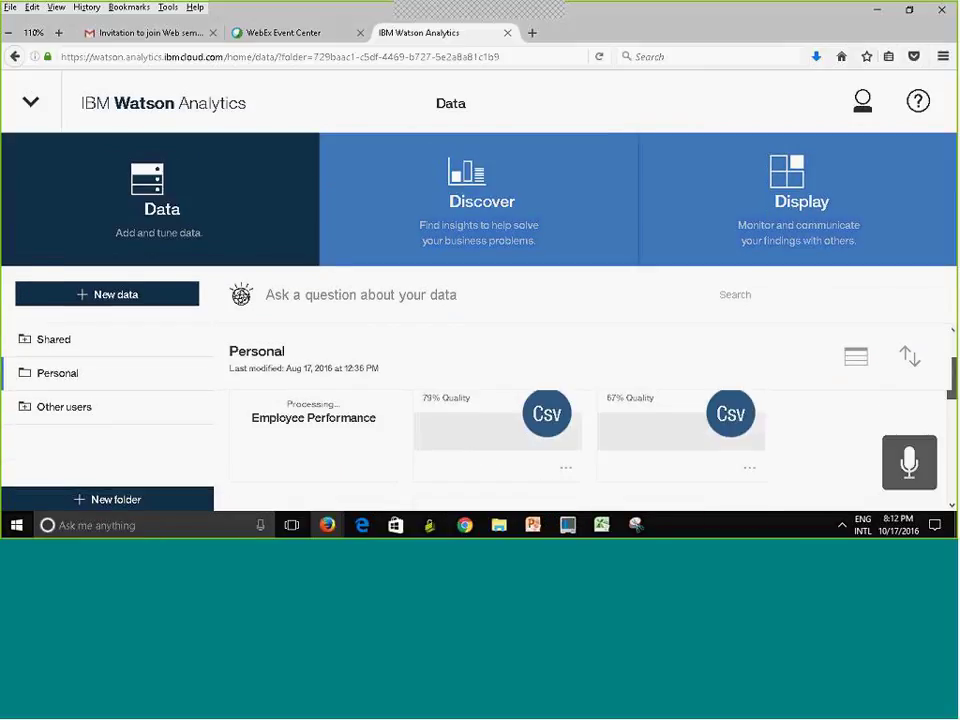
{"action": "scroll", "coordinate": [480, 420], "scroll_direction": "down", "scroll_amount": 3}
{"action": "scroll", "coordinate": [480, 420], "scroll_direction": "up", "scroll_amount": 2}
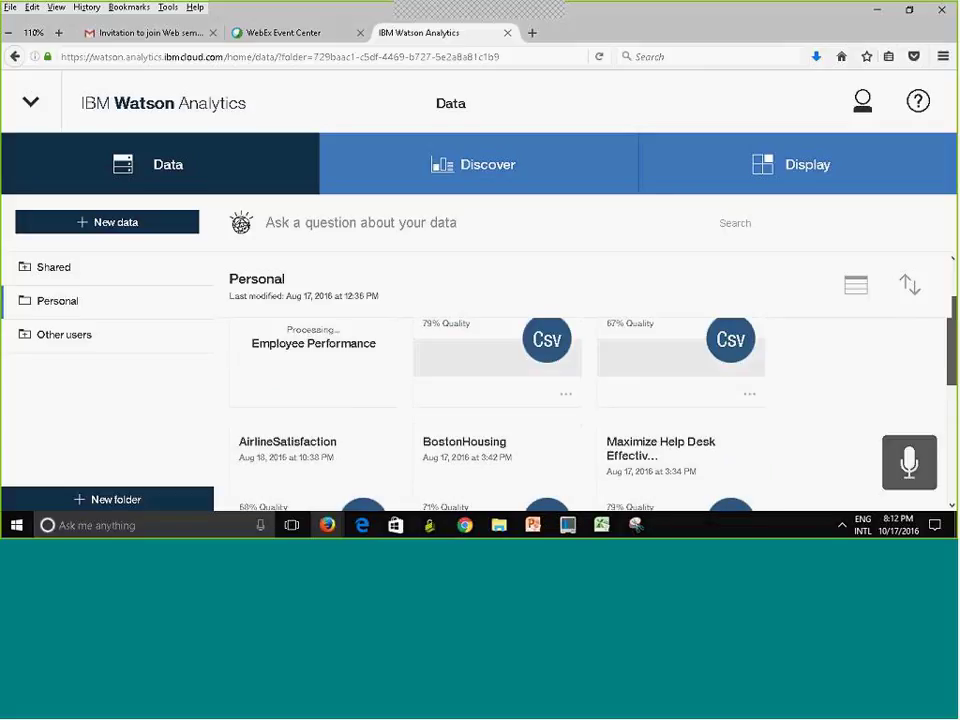
{"action": "scroll", "coordinate": [480, 400], "scroll_direction": "up", "scroll_amount": 2}
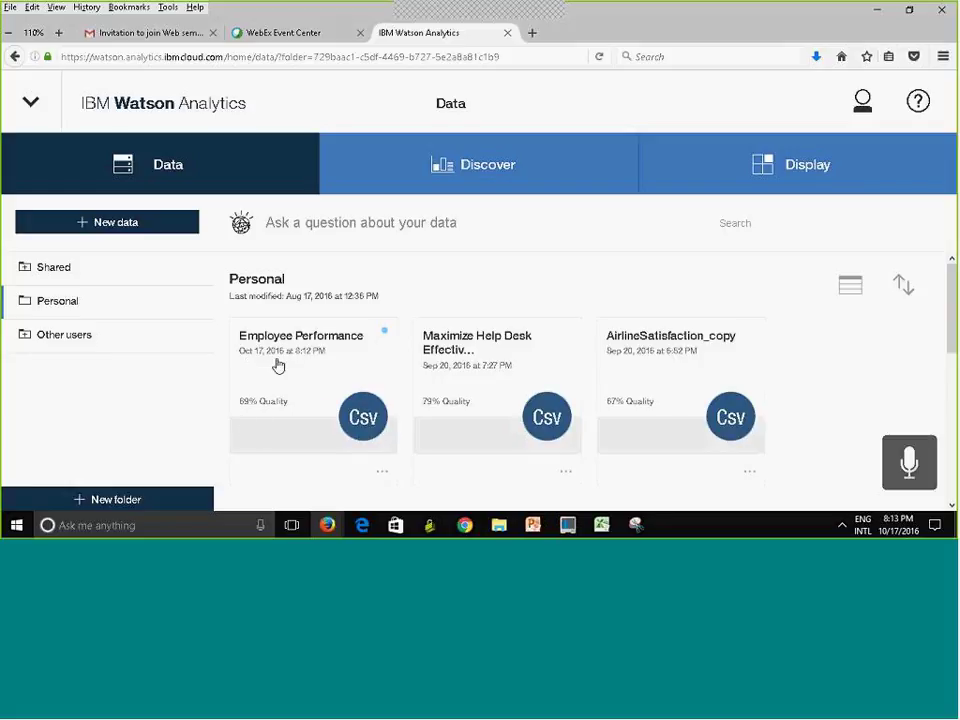
{"action": "left_click", "coordinate": [334, 360]}
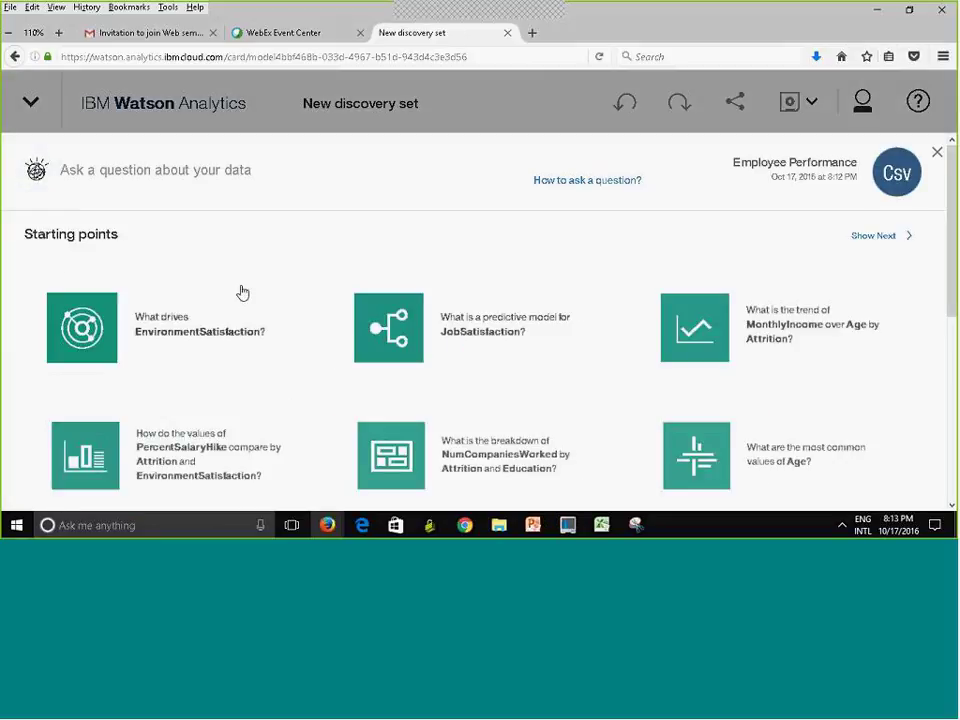
{"action": "left_click", "coordinate": [937, 152]}
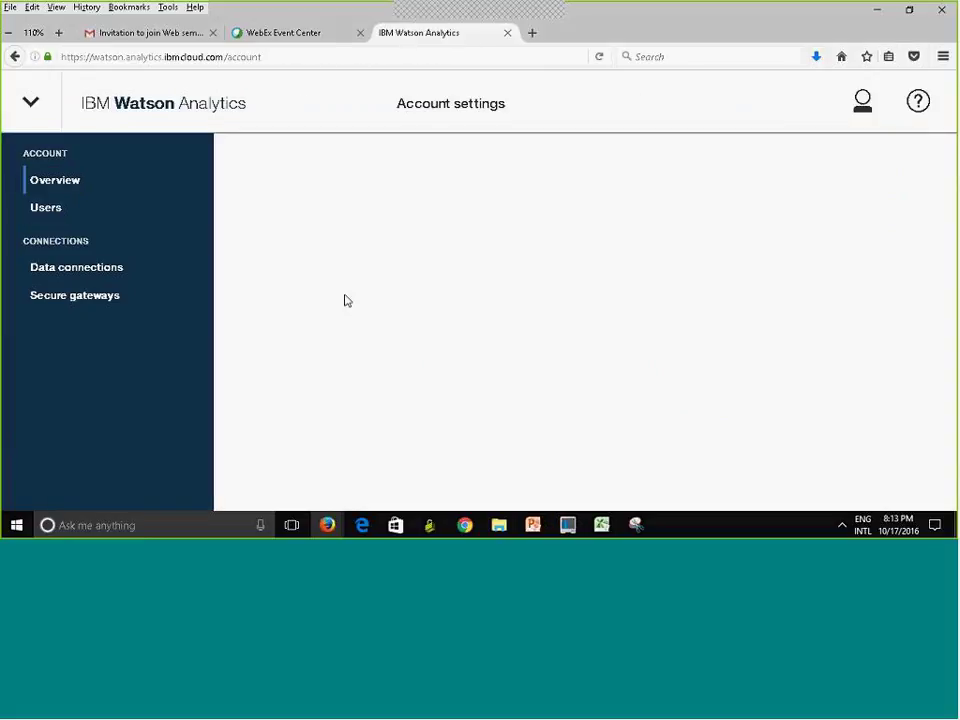
{"action": "left_click", "coordinate": [35, 110]}
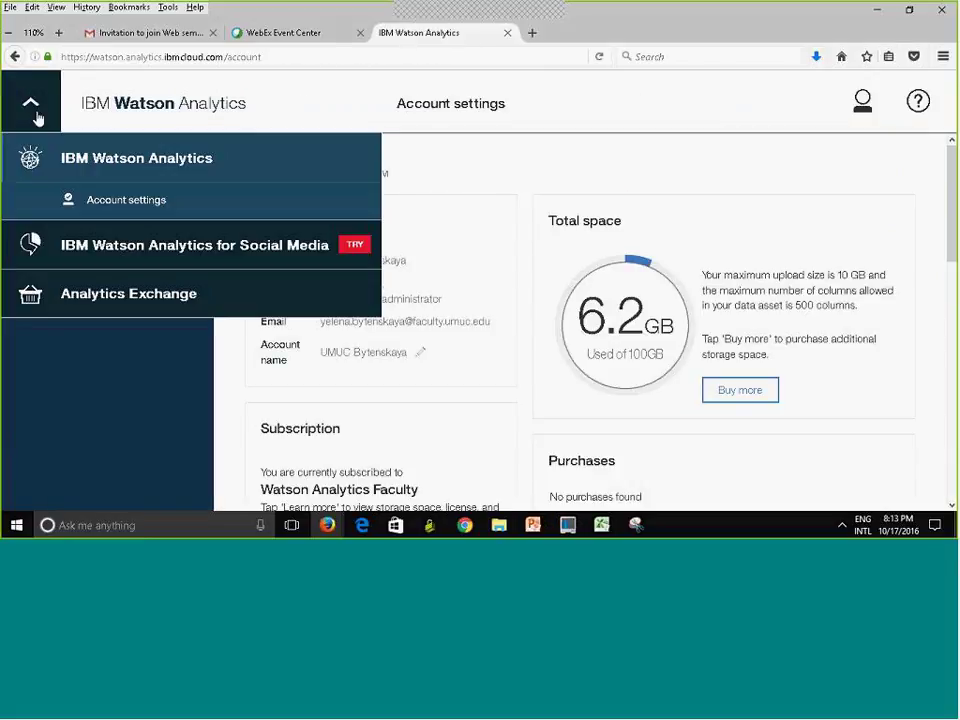
{"action": "left_click", "coordinate": [70, 161]}
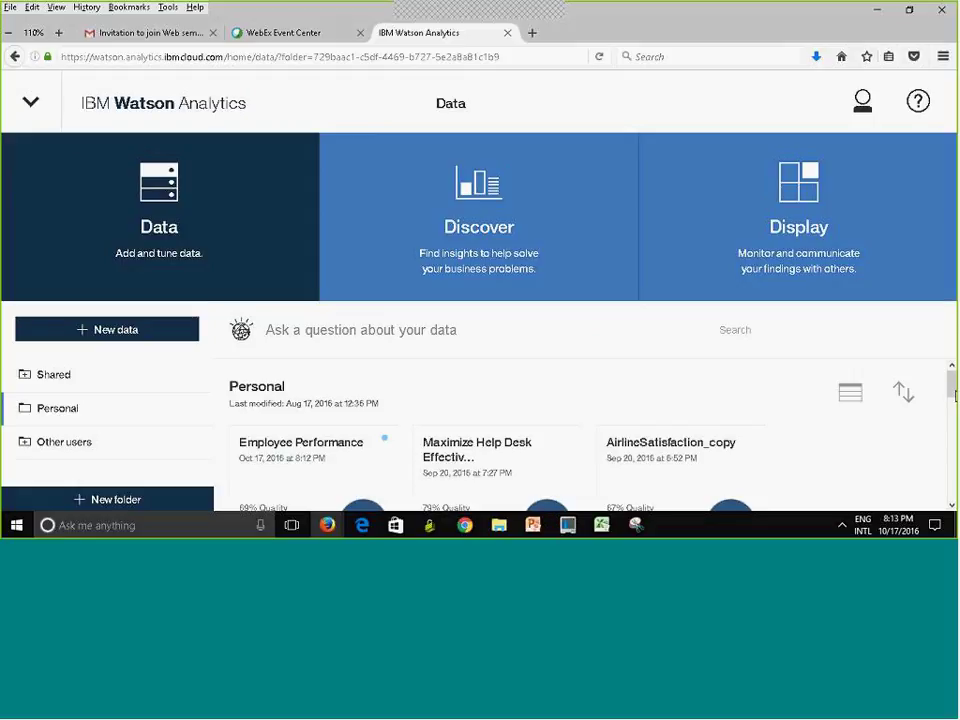
Rename the Employee Performance dataset in the Personal folder as Employee Performance Practice.
{"action": "scroll", "coordinate": [953, 395], "scroll_direction": "down", "scroll_amount": 5}
{"action": "scroll", "coordinate": [590, 400], "scroll_direction": "up", "scroll_amount": 3}
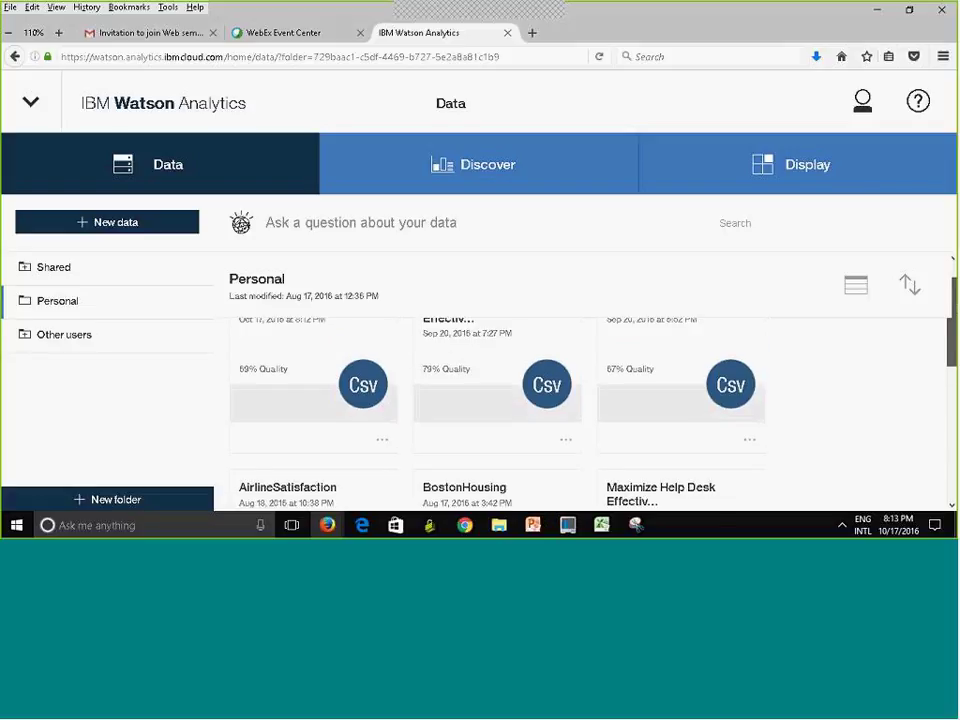
{"action": "scroll", "coordinate": [590, 400], "scroll_direction": "up", "scroll_amount": 1}
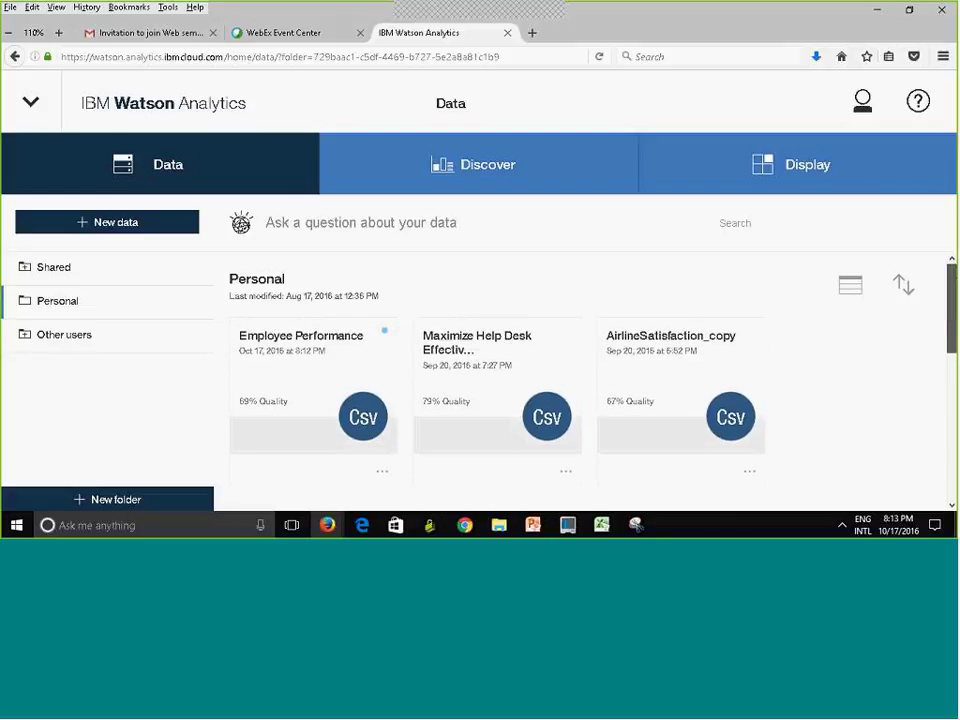
{"action": "left_click", "coordinate": [382, 474]}
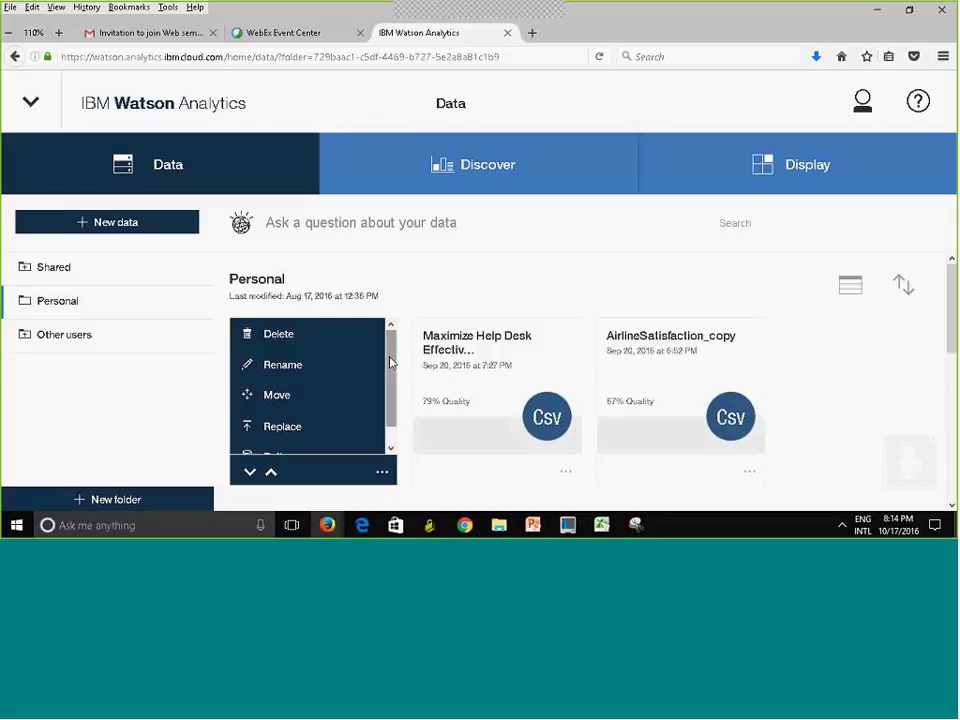
{"action": "left_click", "coordinate": [327, 367]}
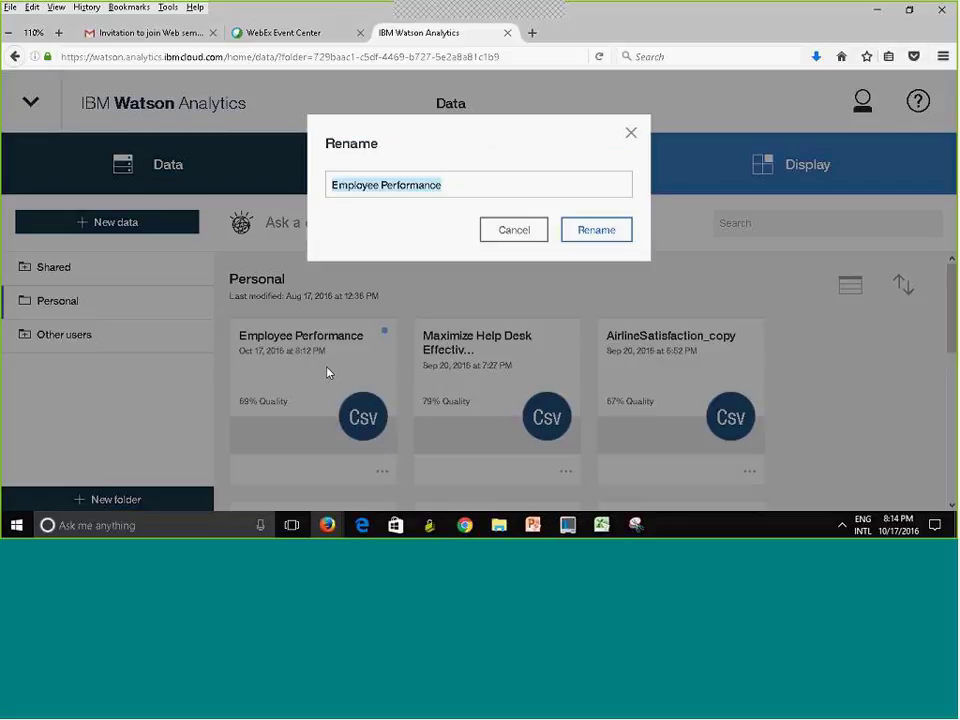
{"action": "left_click", "coordinate": [455, 189]}
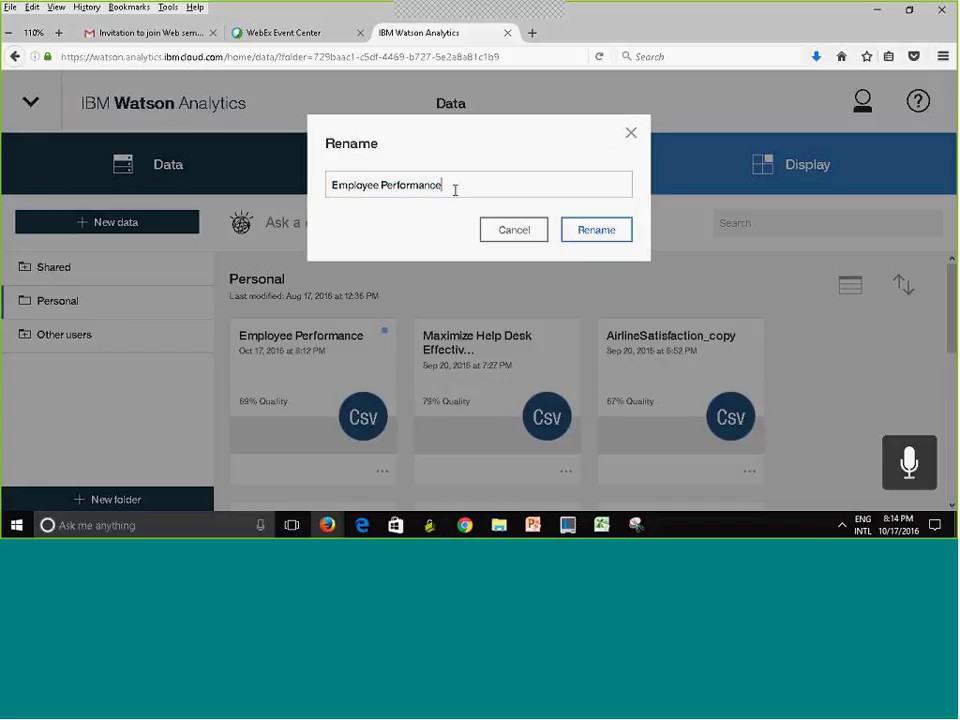
{"action": "type", "text": "Pr"}
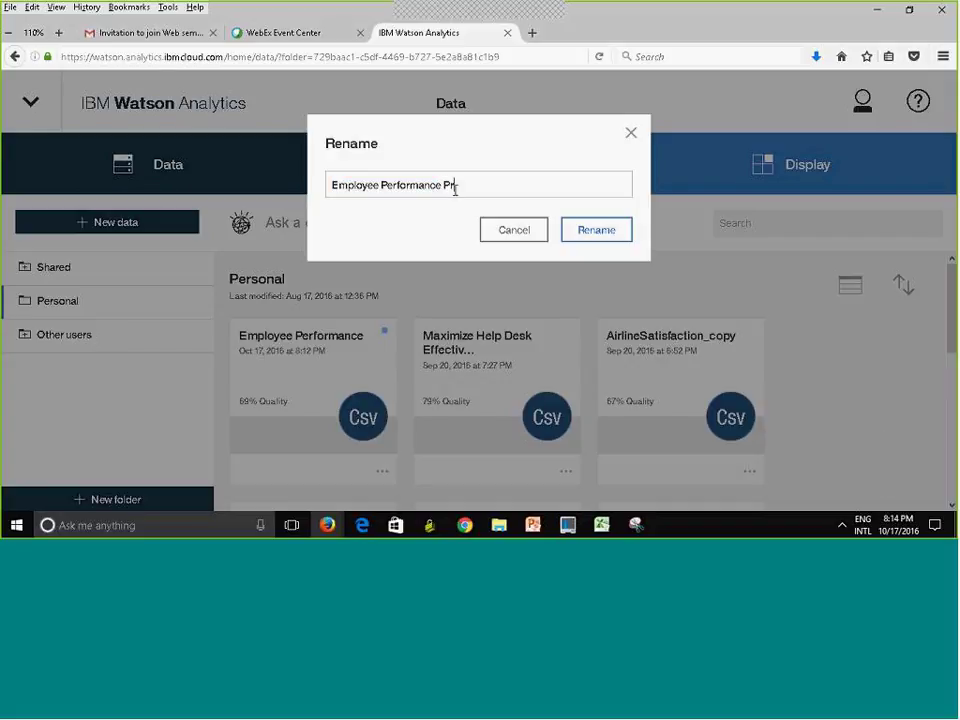
{"action": "type", "text": "actice"}
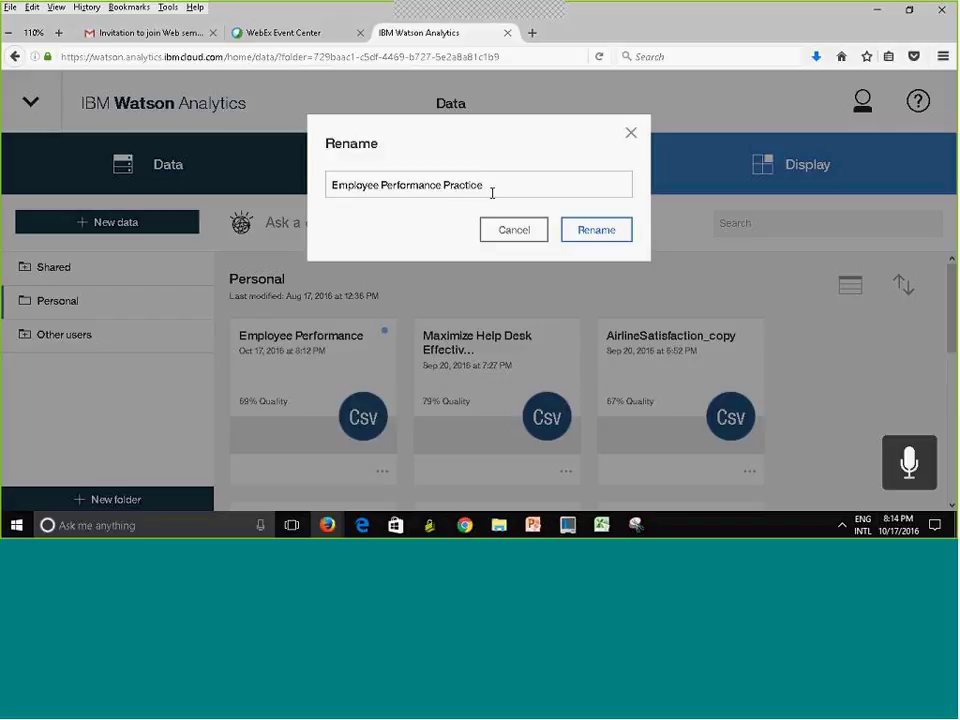
{"action": "left_click", "coordinate": [614, 238]}
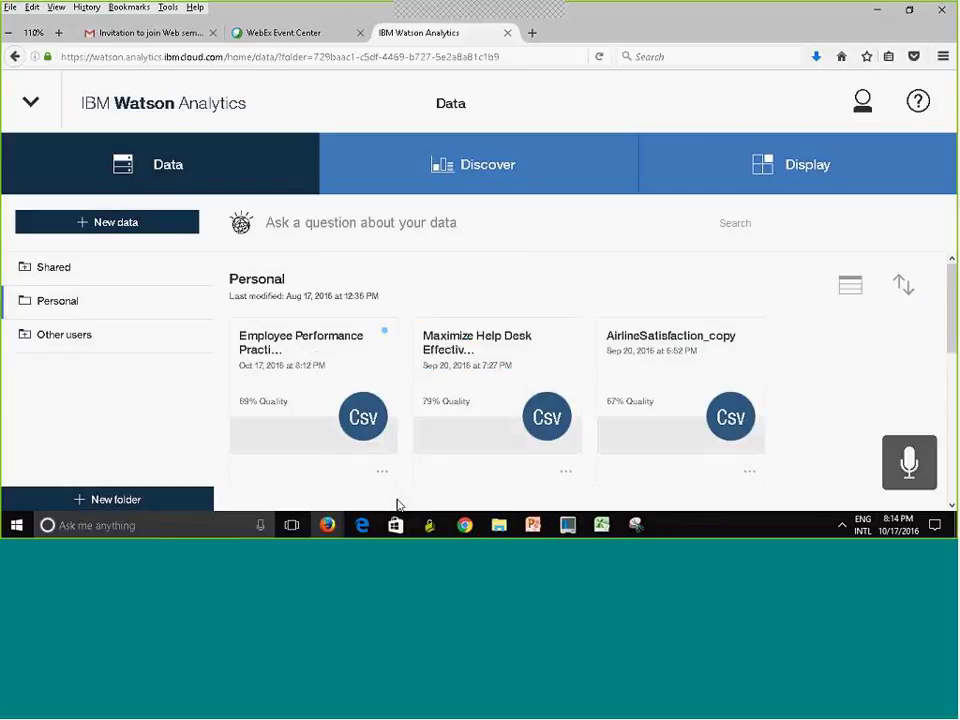
Create a new folder named Assignment 2 inside the Personal folder and open it.
{"action": "left_click", "coordinate": [382, 474]}
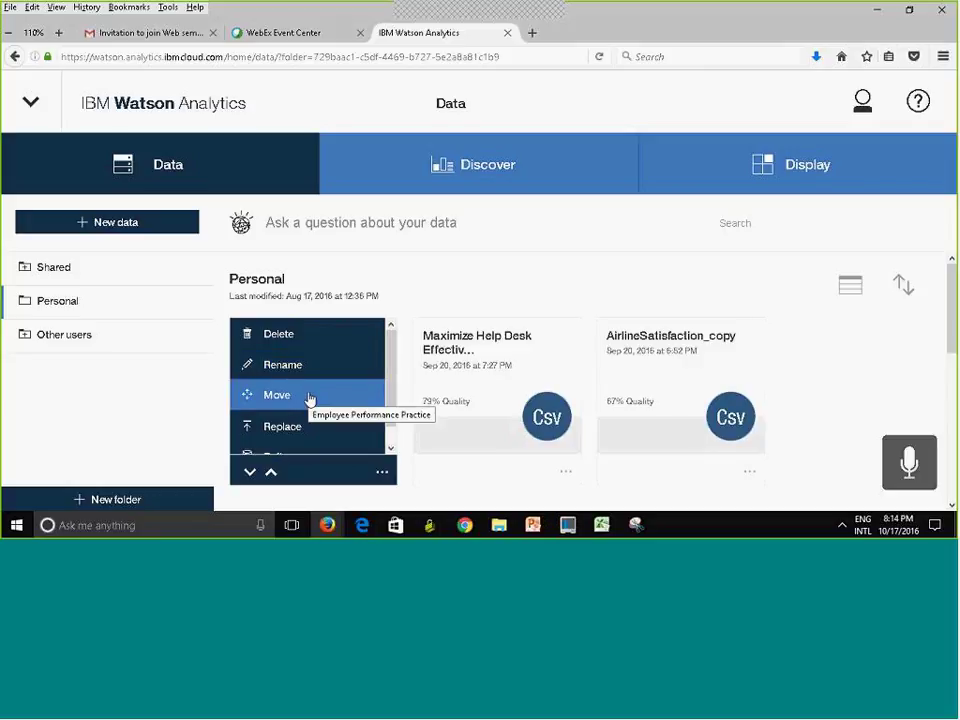
{"action": "left_click", "coordinate": [172, 418]}
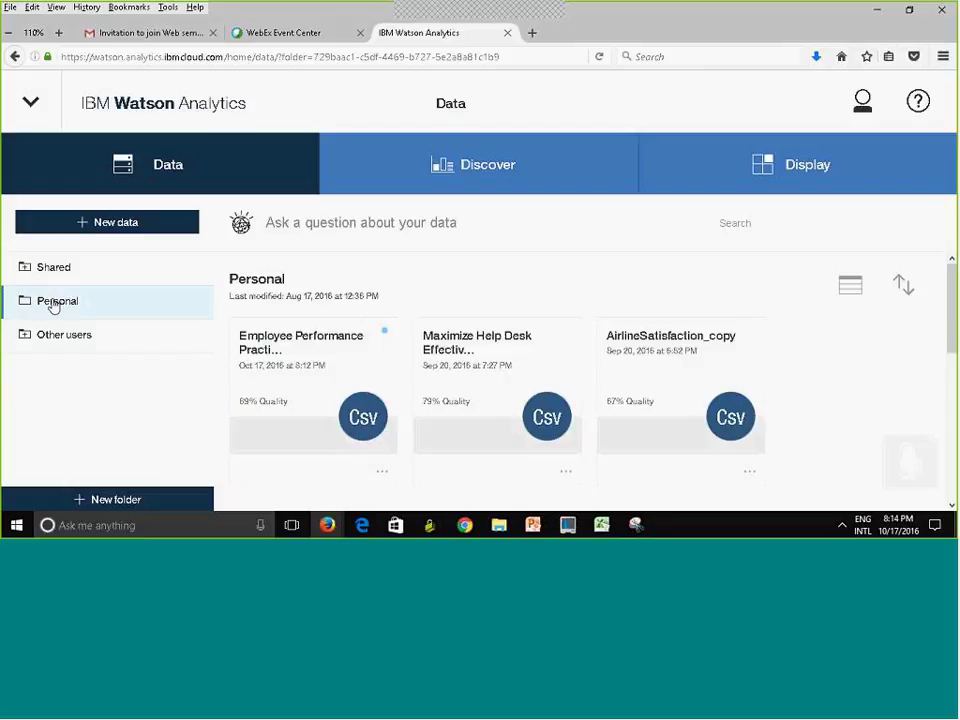
{"action": "left_click", "coordinate": [118, 500]}
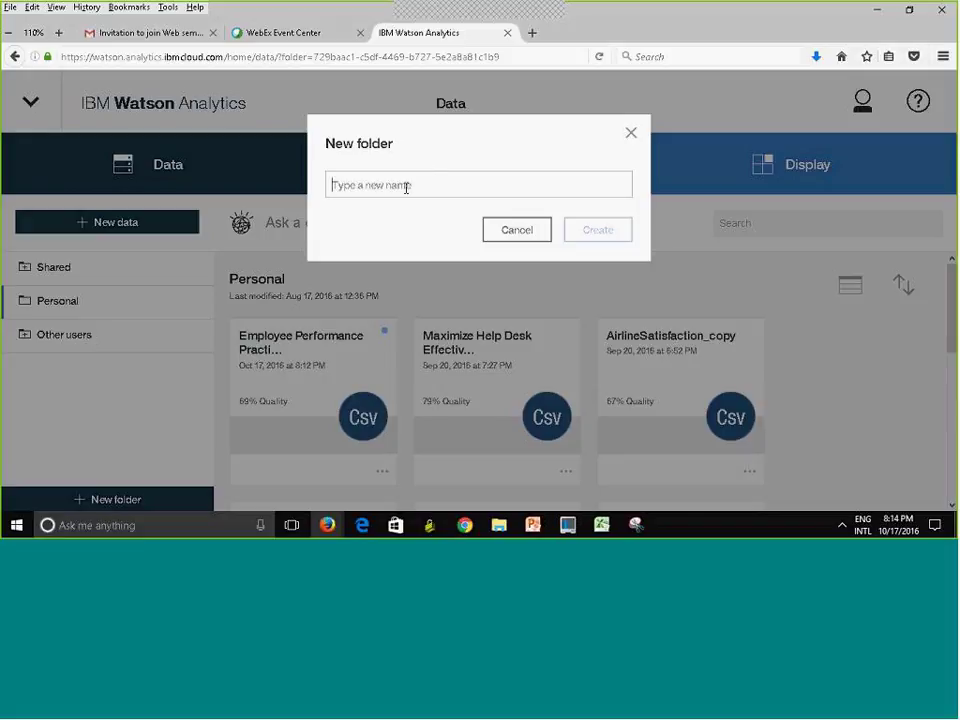
{"action": "left_click", "coordinate": [406, 188]}
{"action": "type", "text": "As"}
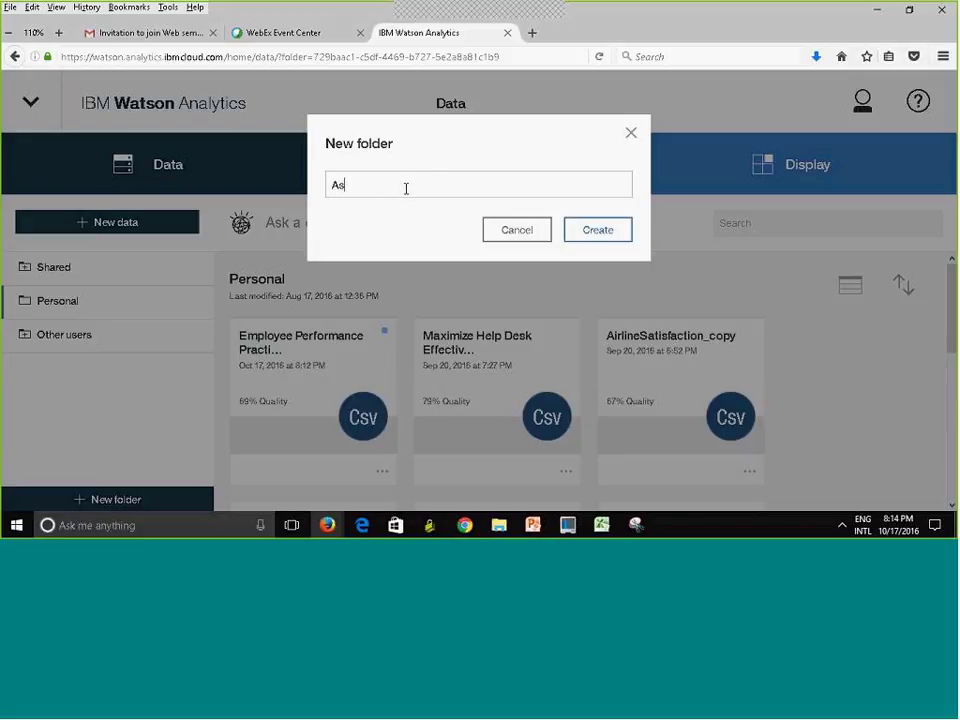
{"action": "type", "text": "signment 2"}
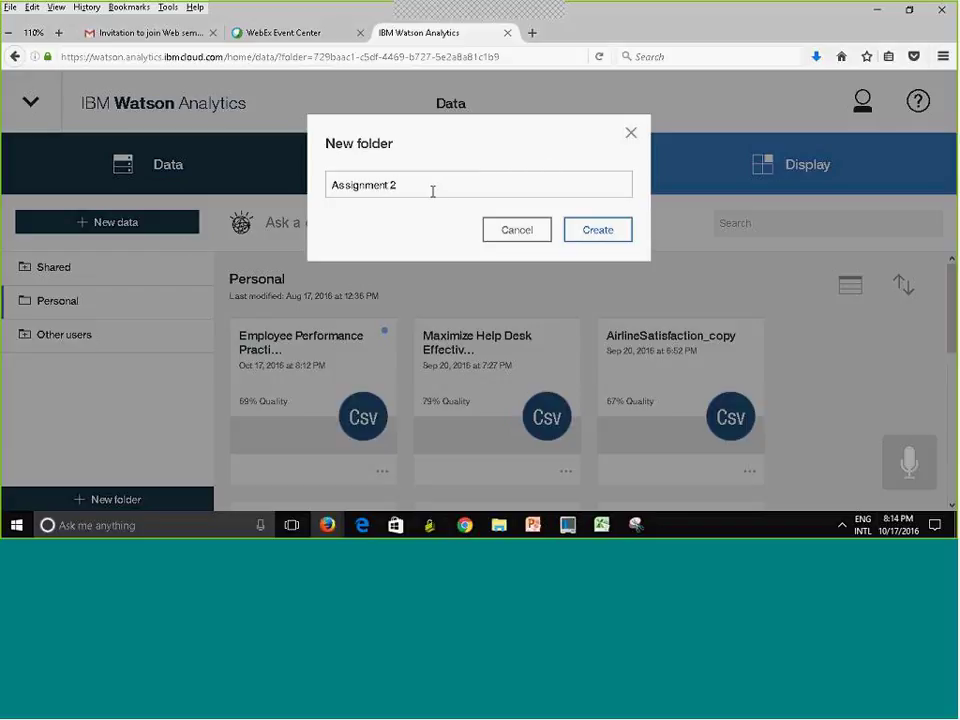
{"action": "left_click", "coordinate": [600, 232]}
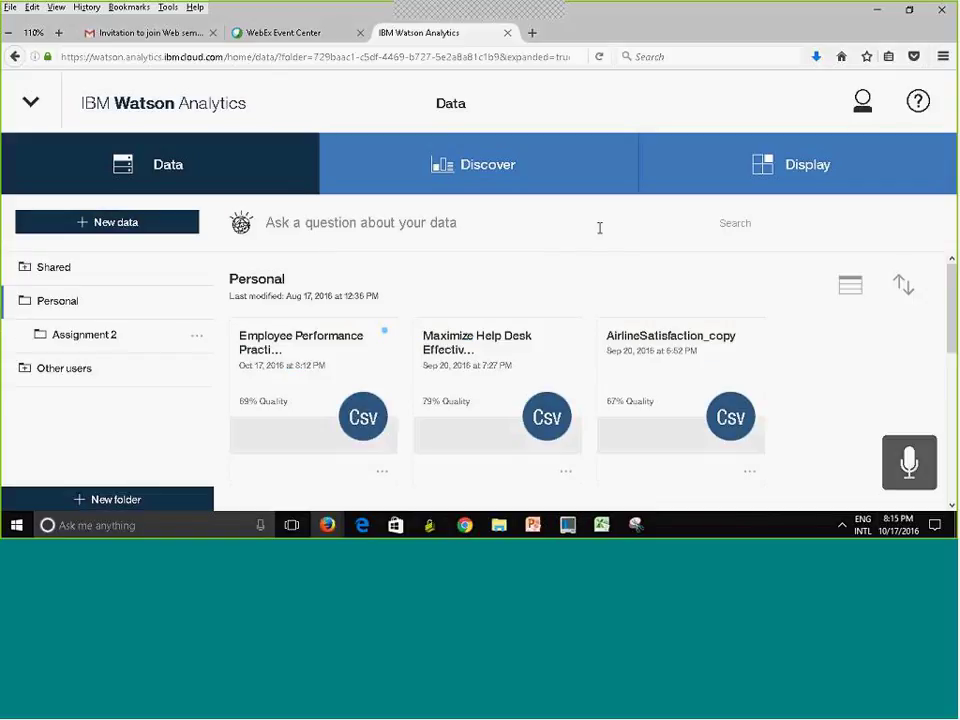
{"action": "left_click", "coordinate": [82, 344]}
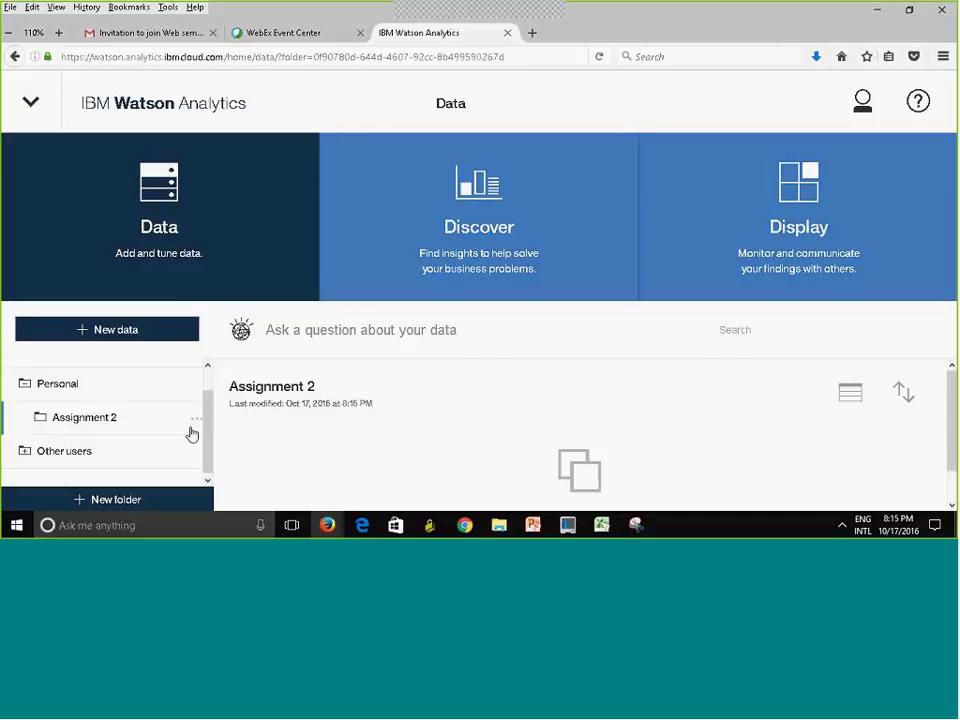
Move the Employee Performance Practice dataset from the Personal folder into the Assignment 2 folder.
{"action": "left_click", "coordinate": [47, 386]}
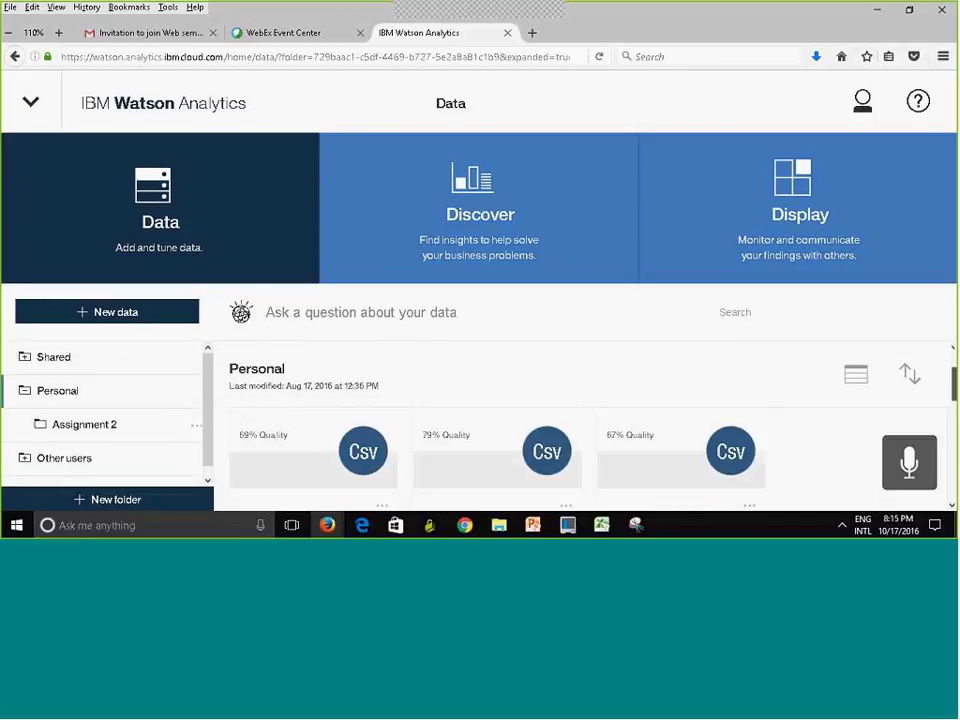
{"action": "scroll", "coordinate": [954, 400], "scroll_direction": "down", "scroll_amount": 5}
{"action": "scroll", "coordinate": [370, 478], "scroll_direction": "up", "scroll_amount": 3}
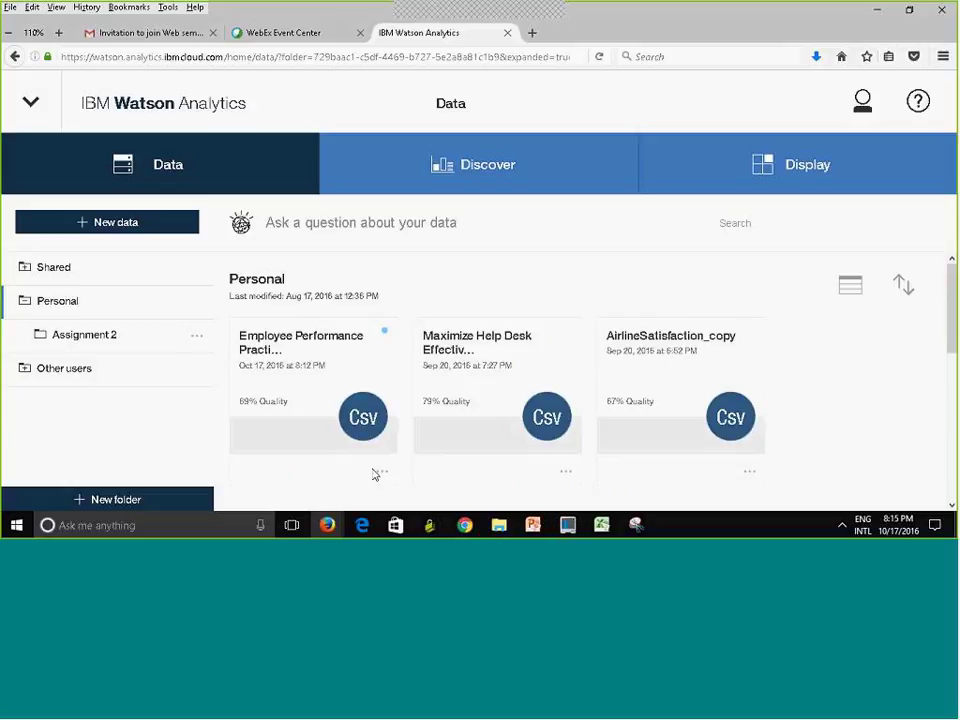
{"action": "left_click", "coordinate": [381, 473]}
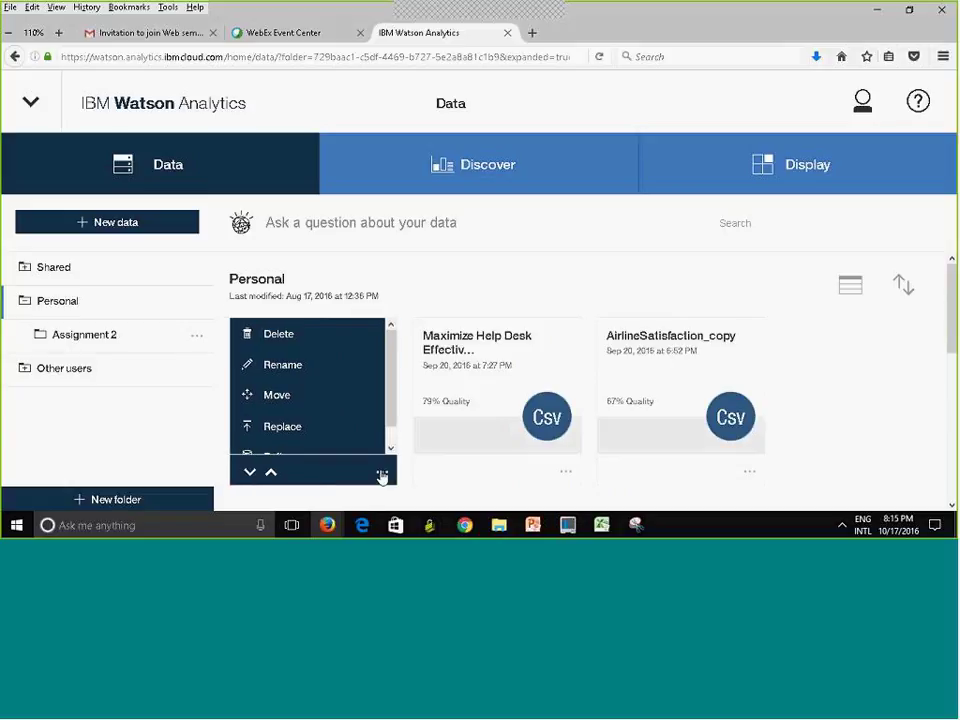
{"action": "left_click_drag", "start_coordinate": [396, 379], "coordinate": [396, 396]}
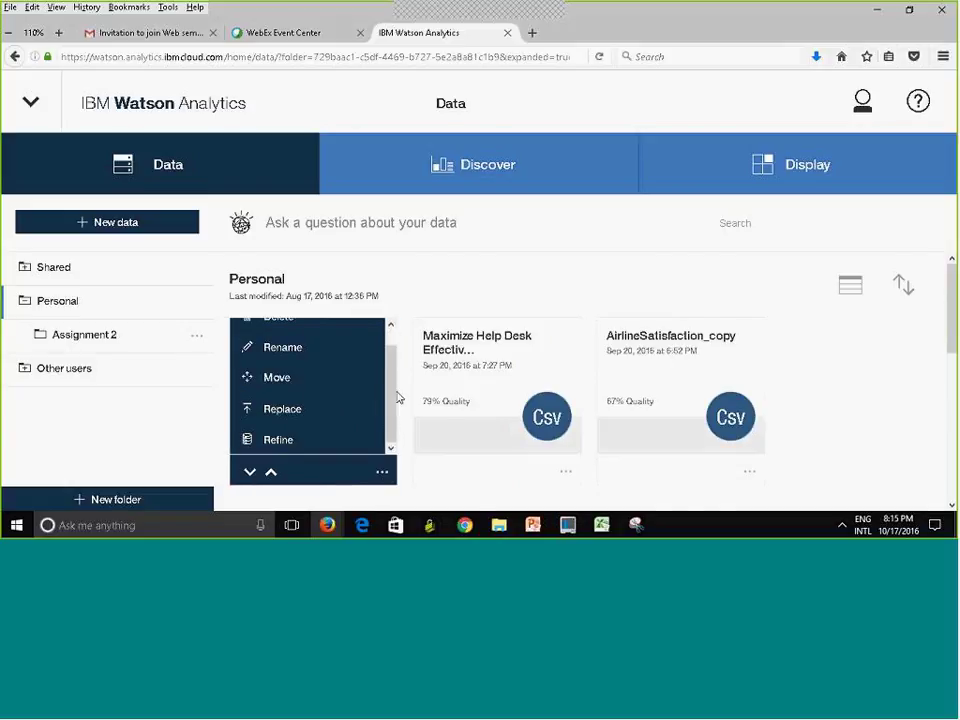
{"action": "left_click", "coordinate": [315, 382]}
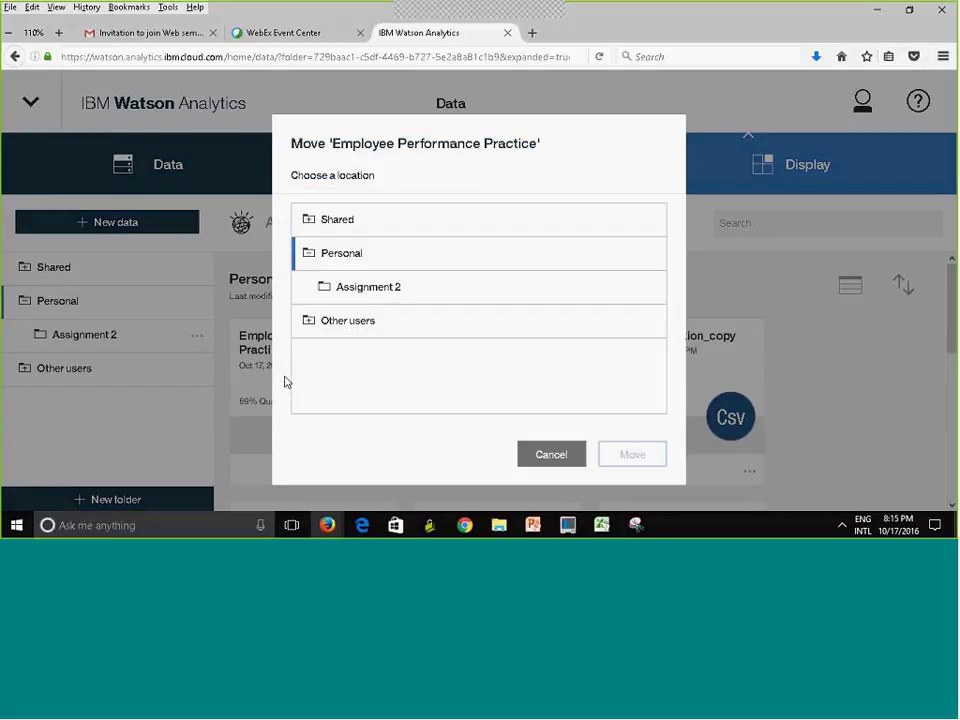
{"action": "left_click", "coordinate": [335, 287]}
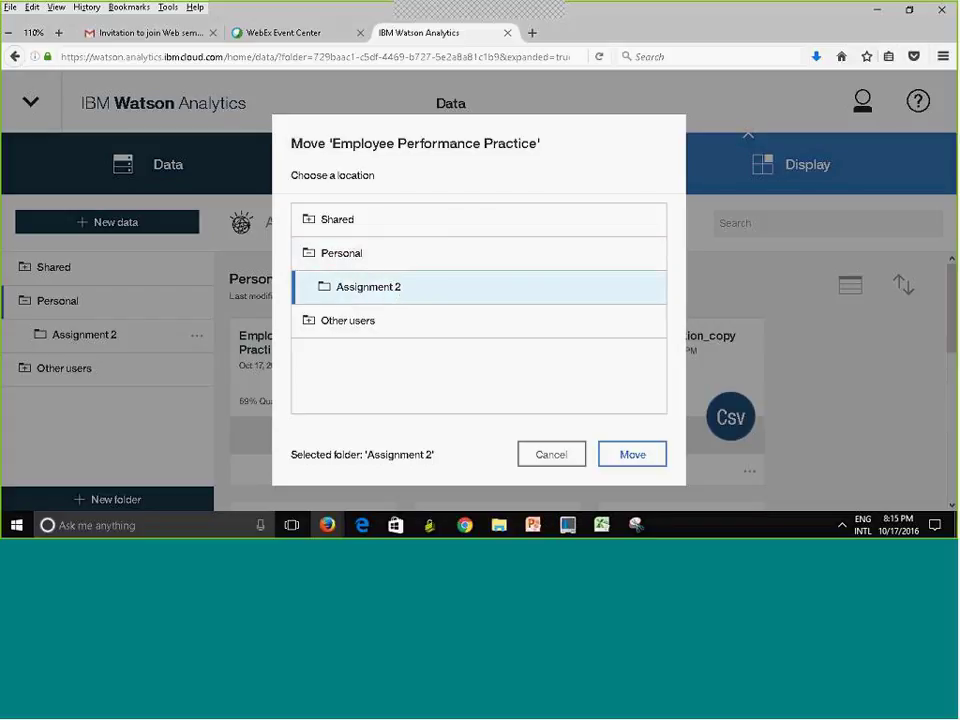
{"action": "left_click", "coordinate": [640, 458]}
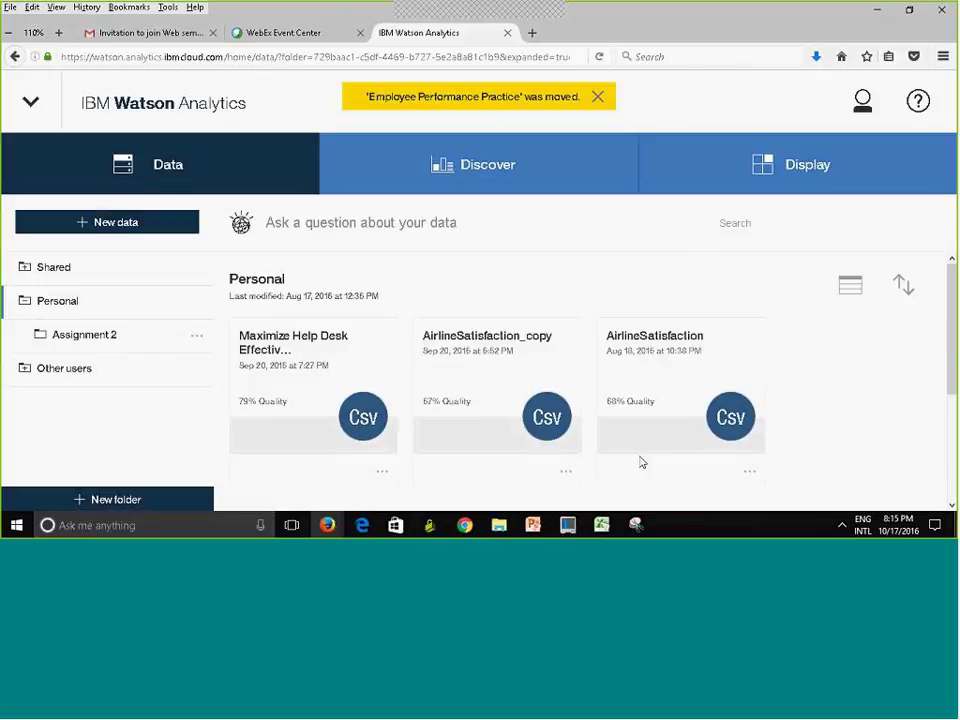
Open the Employee Performance Practice dataset from the Assignment 2 folder in Refine.
{"action": "left_click", "coordinate": [87, 340]}
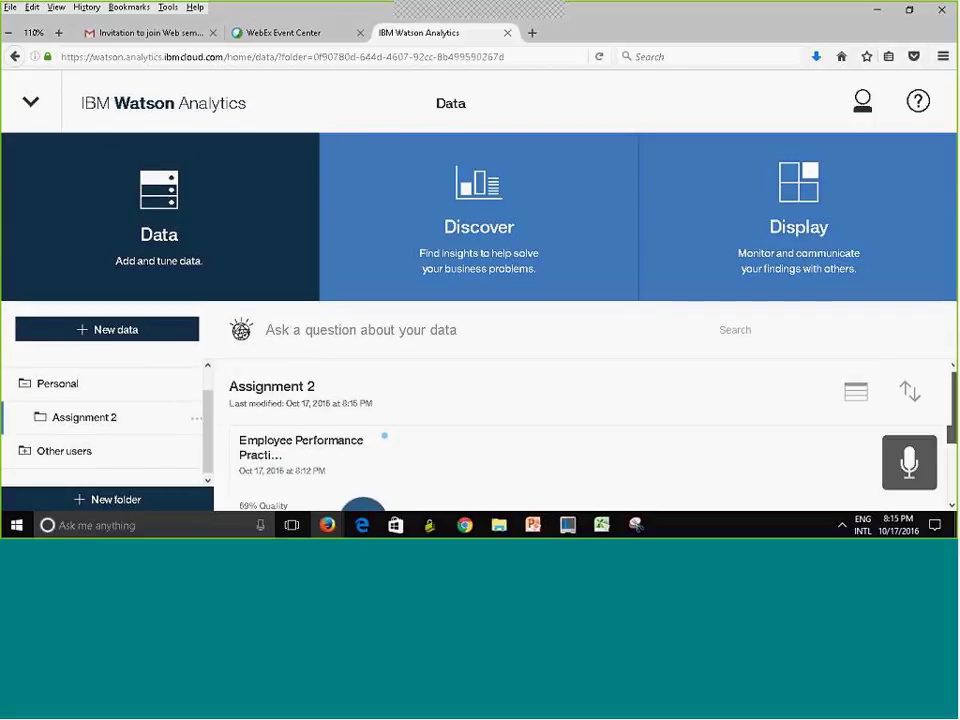
{"action": "scroll", "coordinate": [382, 479], "scroll_direction": "down", "scroll_amount": 2}
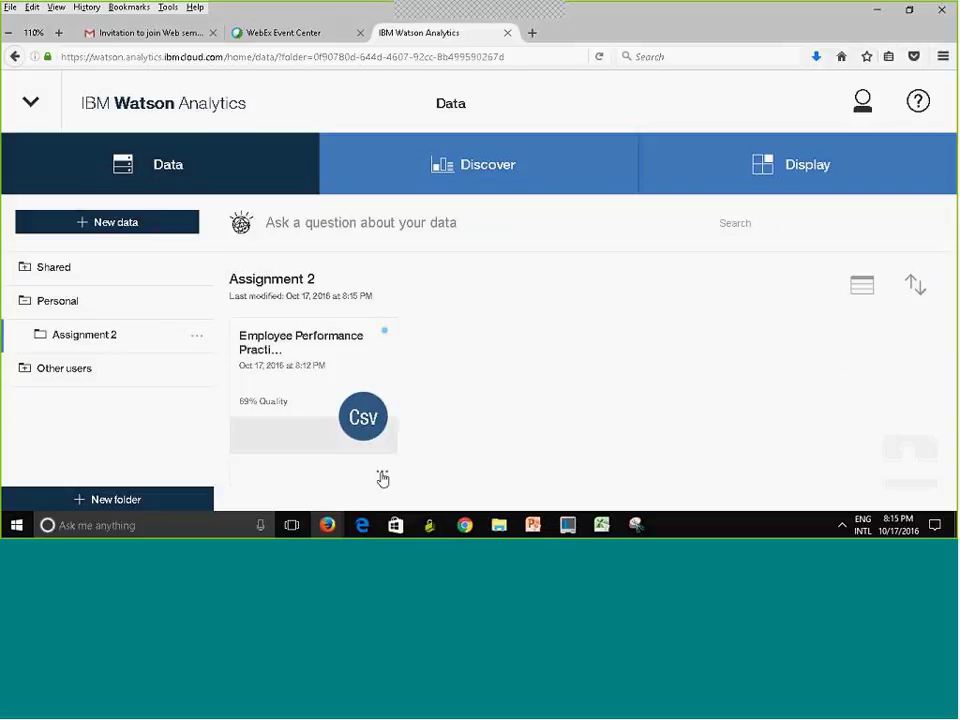
{"action": "left_click", "coordinate": [382, 477]}
{"action": "left_click_drag", "start_coordinate": [394, 386], "coordinate": [395, 405]}
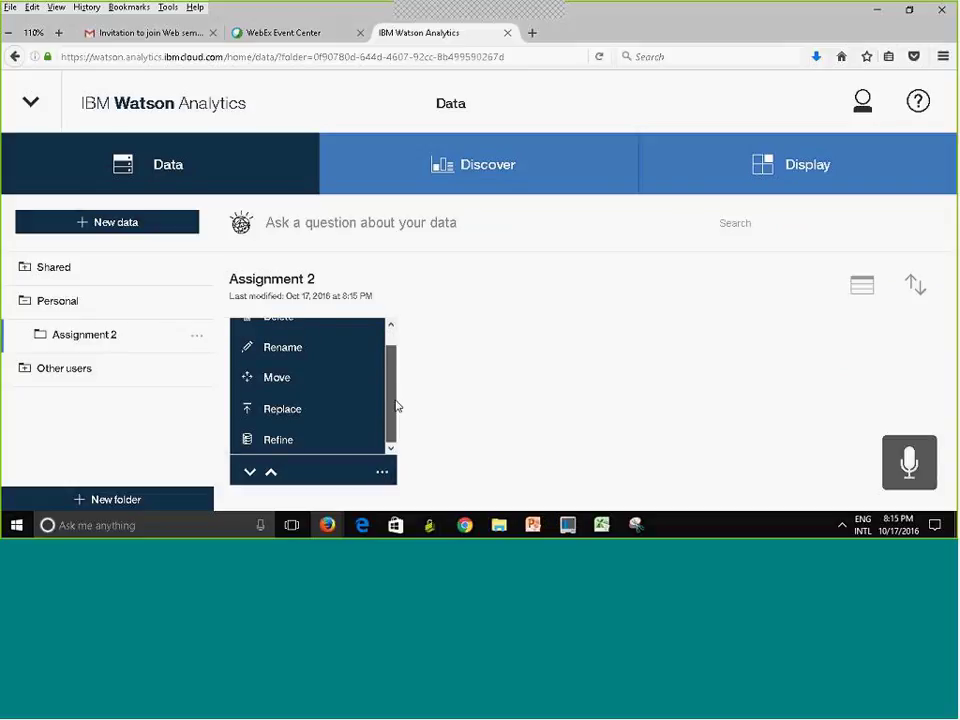
{"action": "left_click", "coordinate": [279, 440]}
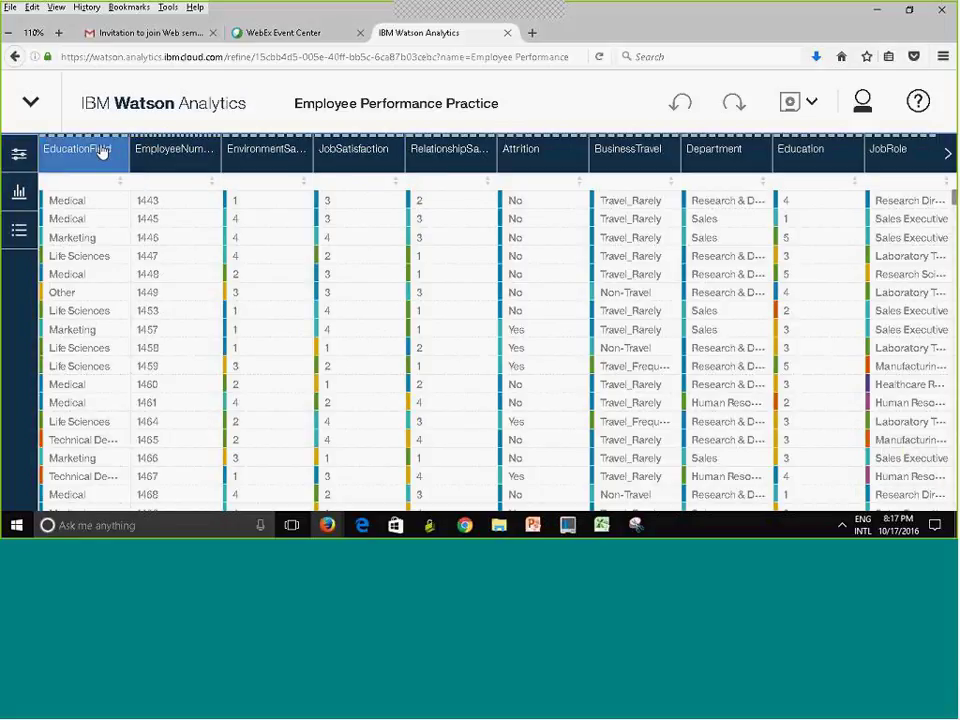
Rename the Attrition column as Employee Attrition in its column properties.
{"action": "left_click", "coordinate": [533, 160]}
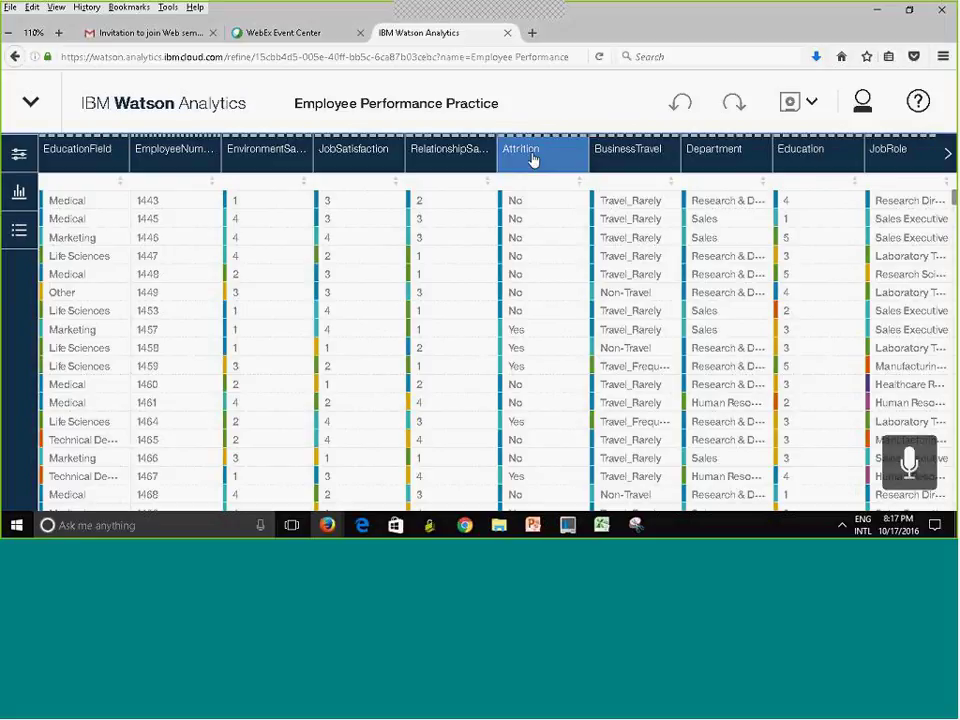
{"action": "left_click", "coordinate": [529, 155]}
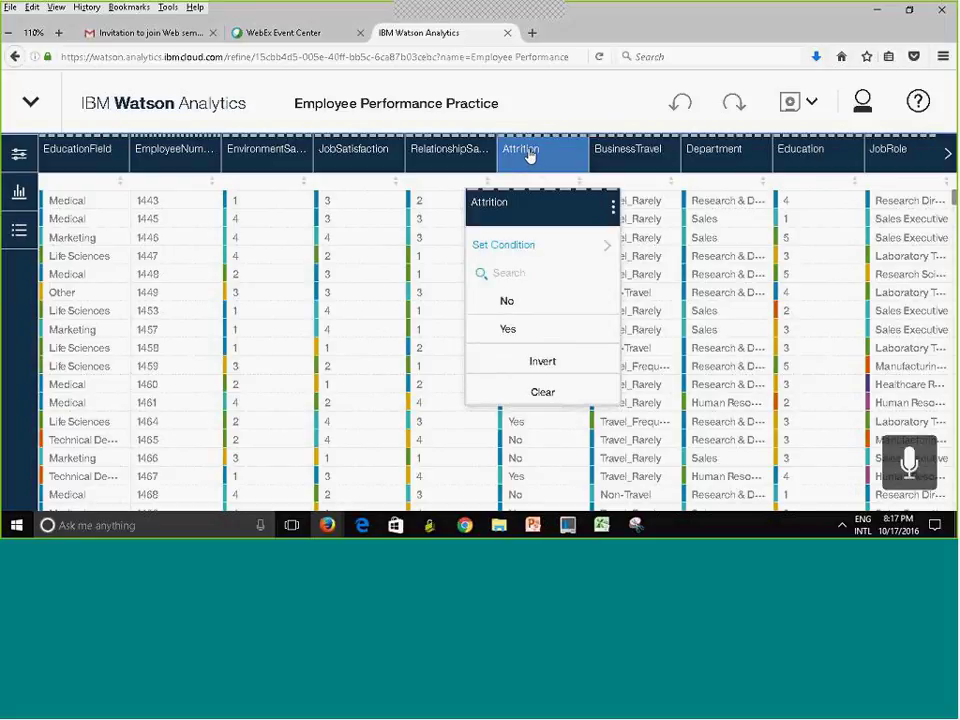
{"action": "left_click", "coordinate": [614, 208]}
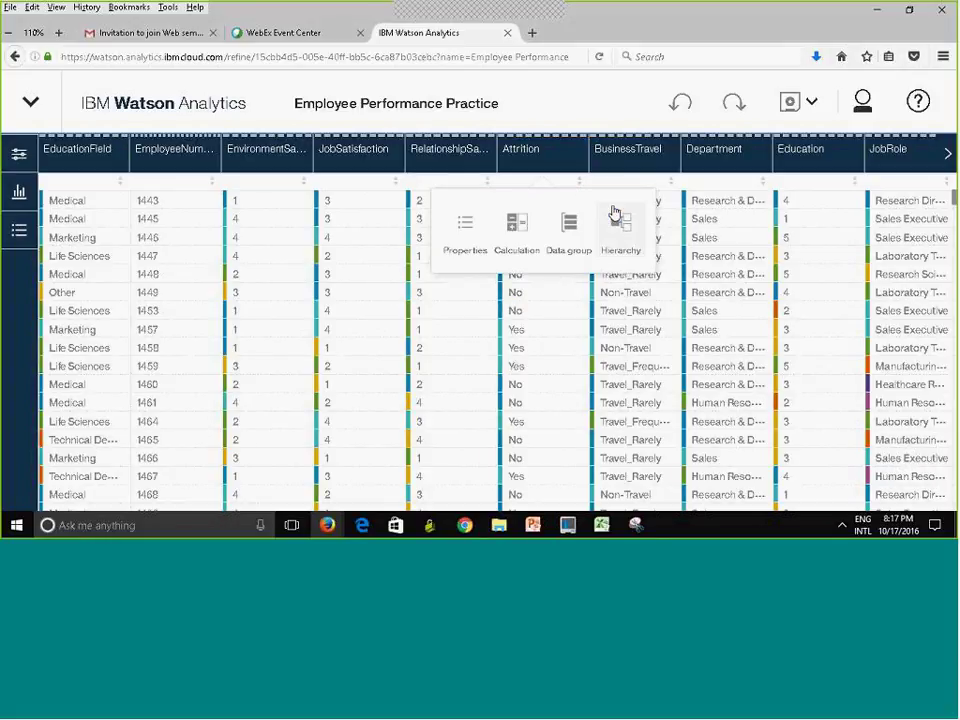
{"action": "left_click", "coordinate": [468, 234]}
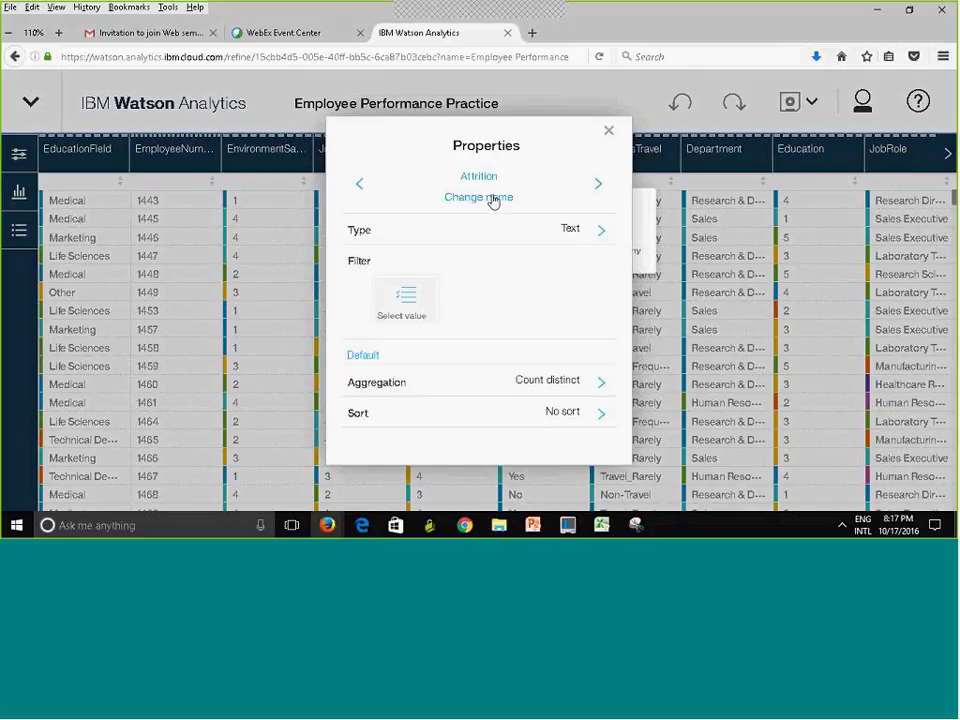
{"action": "left_click", "coordinate": [492, 202]}
{"action": "left_click", "coordinate": [475, 176]}
{"action": "left_click", "coordinate": [508, 177]}
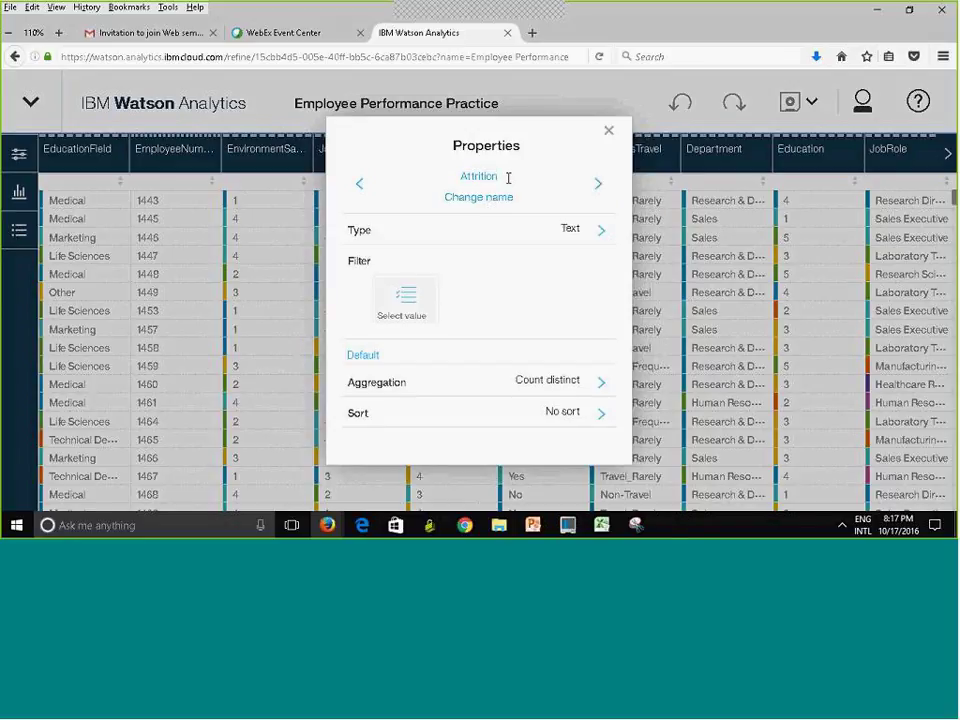
{"action": "left_click", "coordinate": [464, 177]}
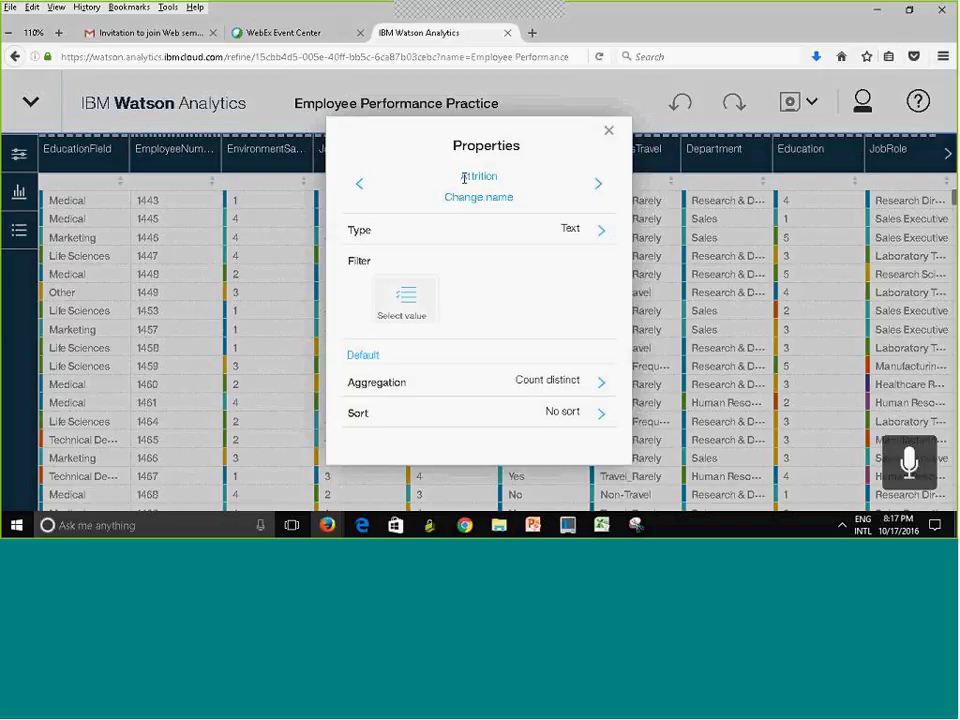
{"action": "type", "text": "Employee"}
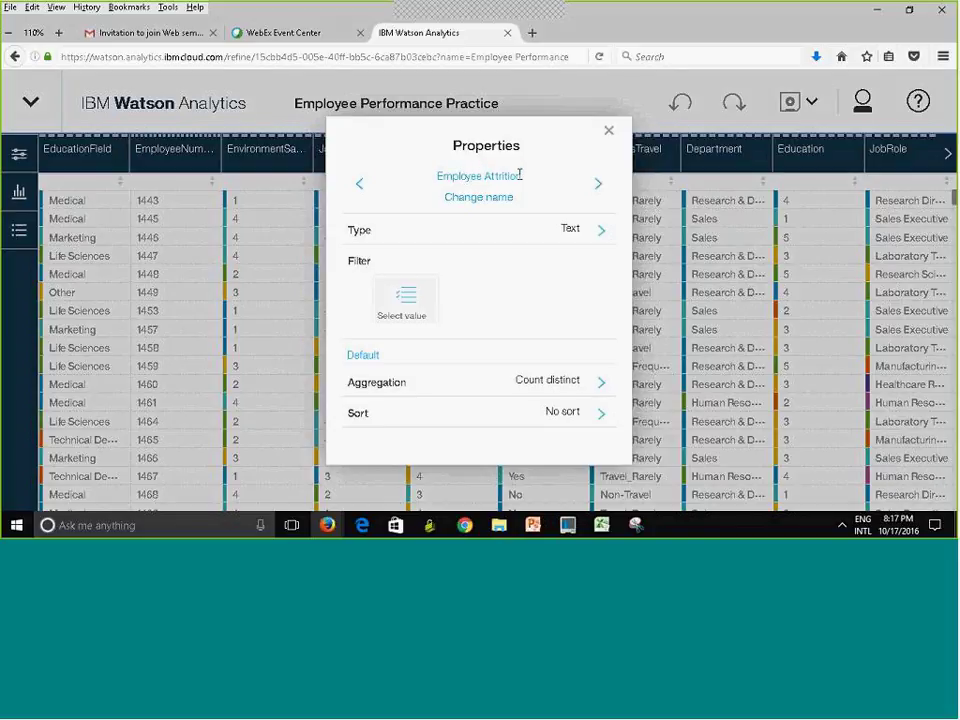
{"action": "left_click", "coordinate": [609, 134]}
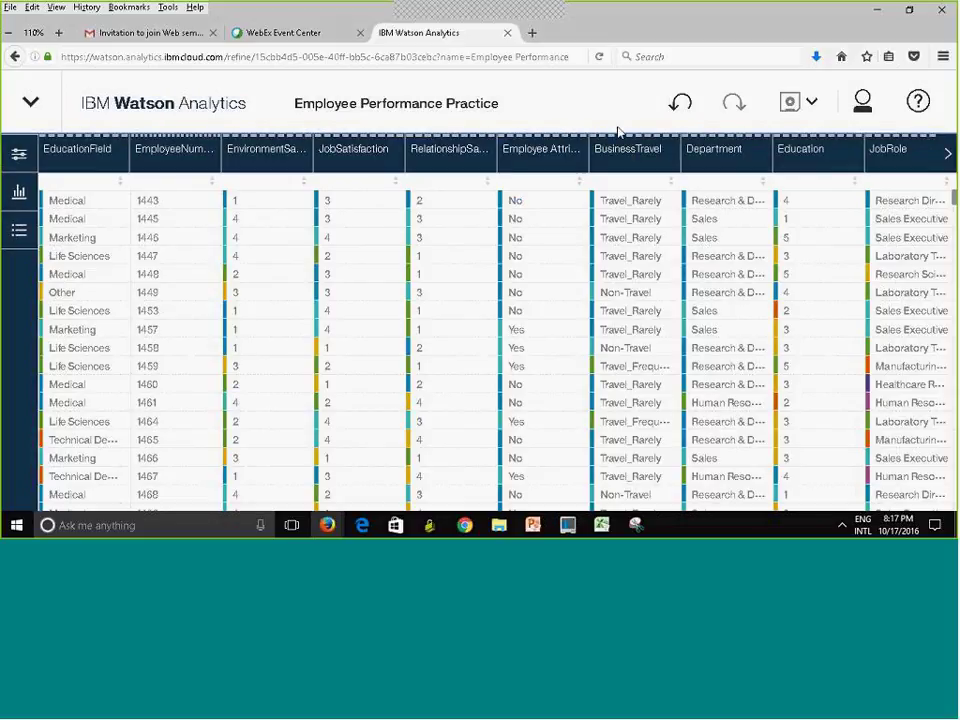
{"action": "left_click", "coordinate": [537, 162]}
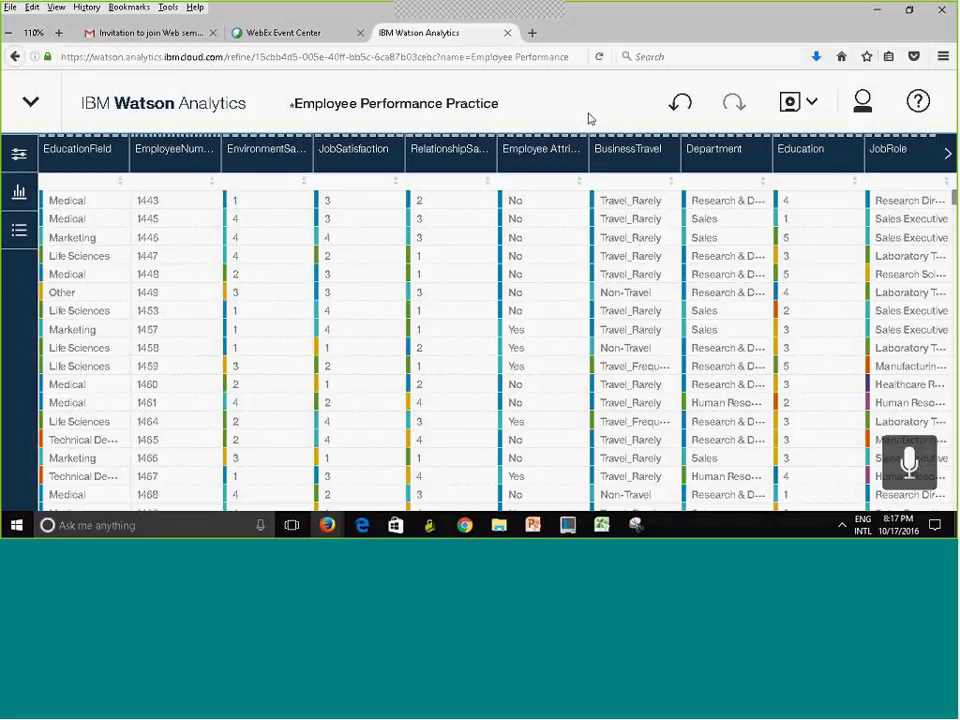
Save a copy of the dataset as Employee Performance Practice Modified in the Assignment 2 folder under Personal.
{"action": "left_click", "coordinate": [813, 108]}
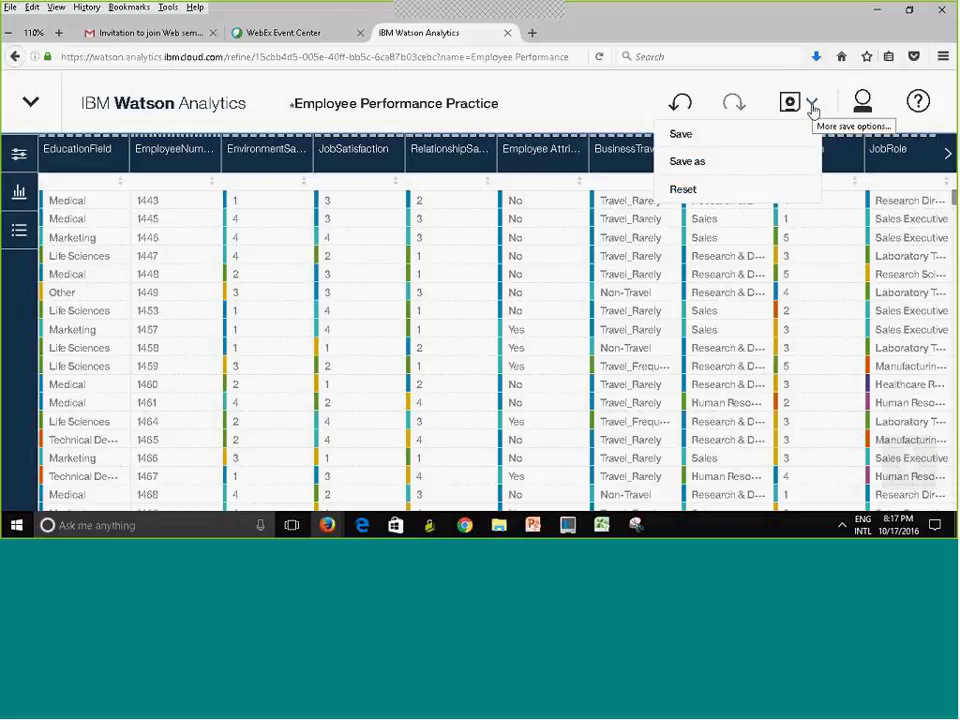
{"action": "left_click", "coordinate": [685, 161]}
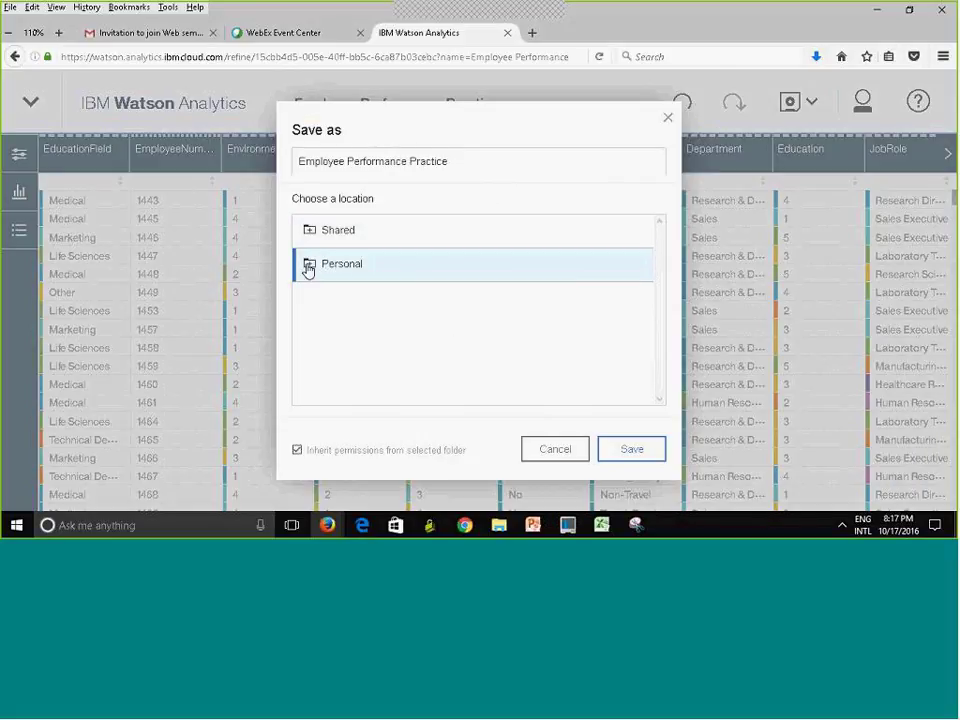
{"action": "left_click", "coordinate": [309, 267]}
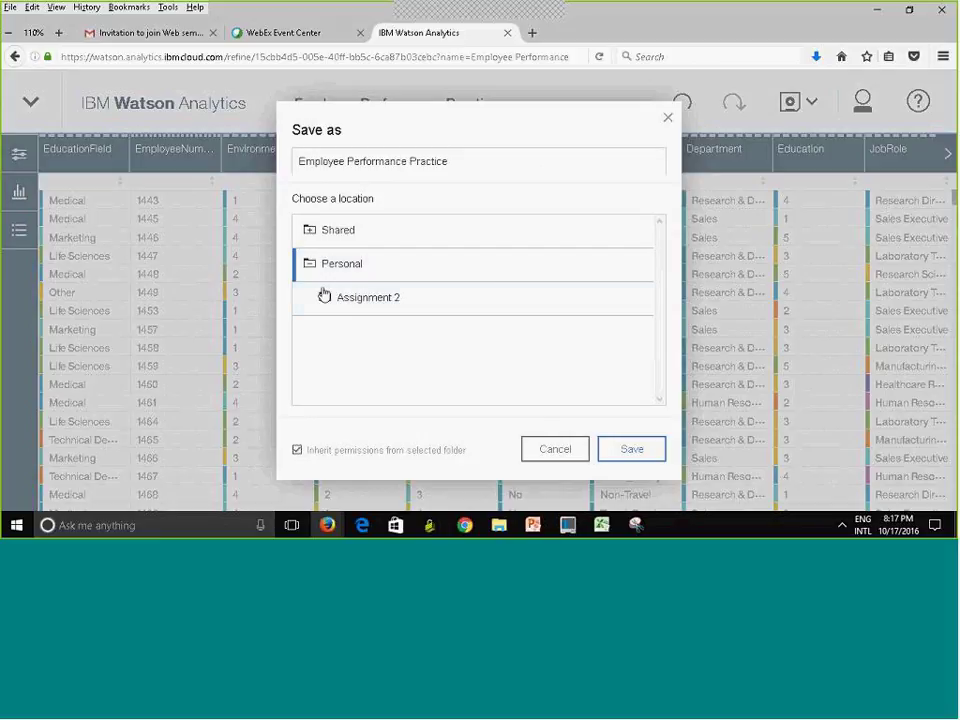
{"action": "left_click", "coordinate": [353, 304]}
{"action": "left_click", "coordinate": [465, 163]}
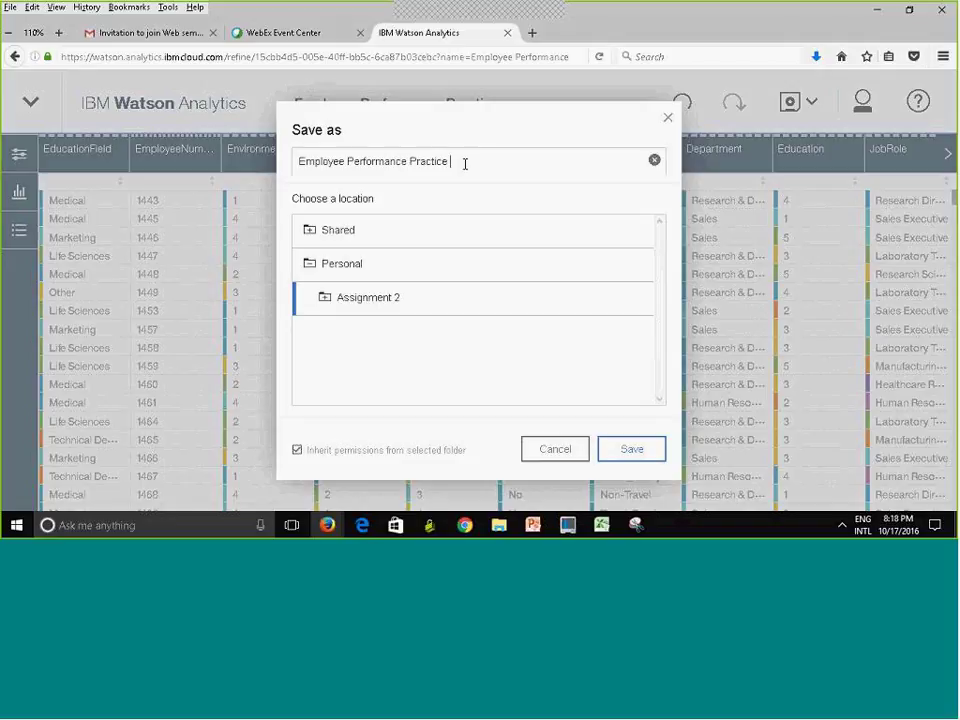
{"action": "type", "text": "Modified"}
{"action": "left_click", "coordinate": [633, 450]}
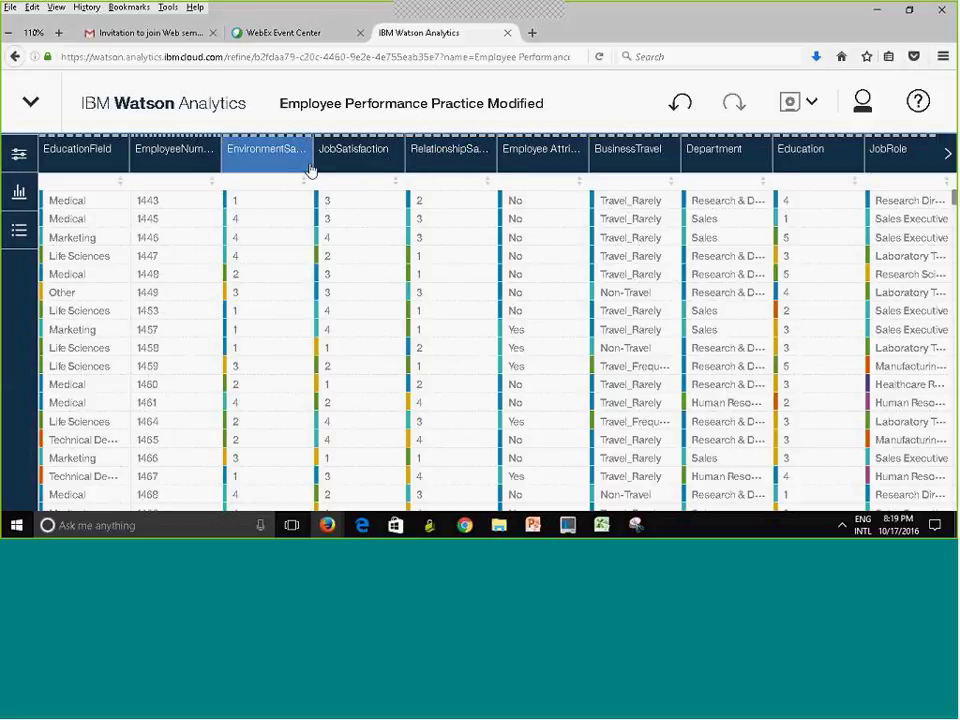
Browse through the dataset's columns and inspect the properties of the Age column.
{"action": "left_click", "coordinate": [948, 158]}
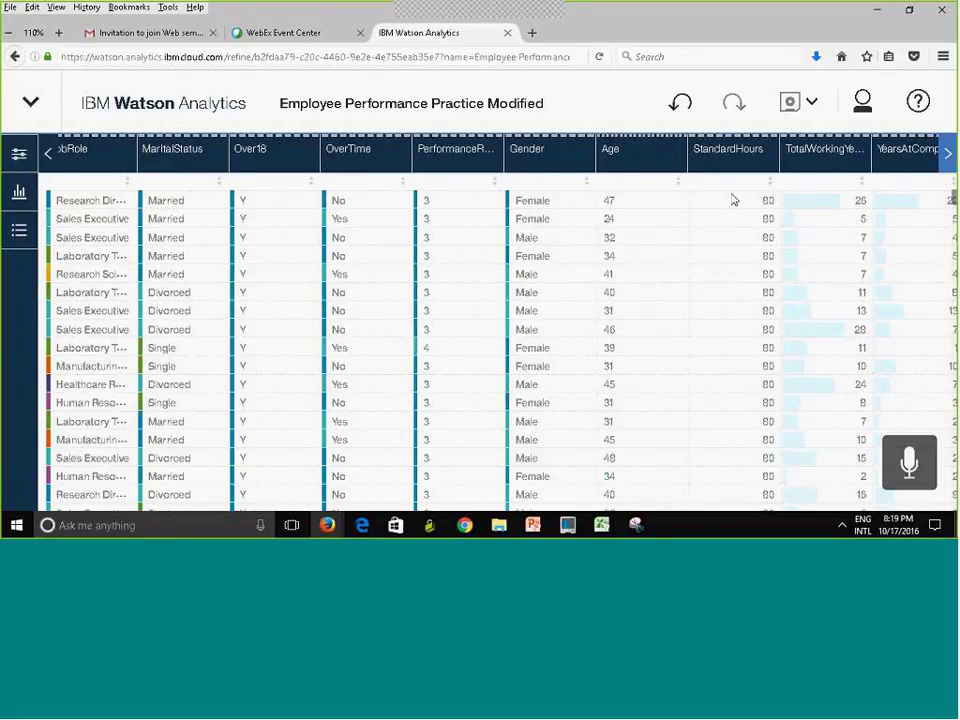
{"action": "scroll", "coordinate": [700, 165], "scroll_direction": "right", "scroll_amount": 5}
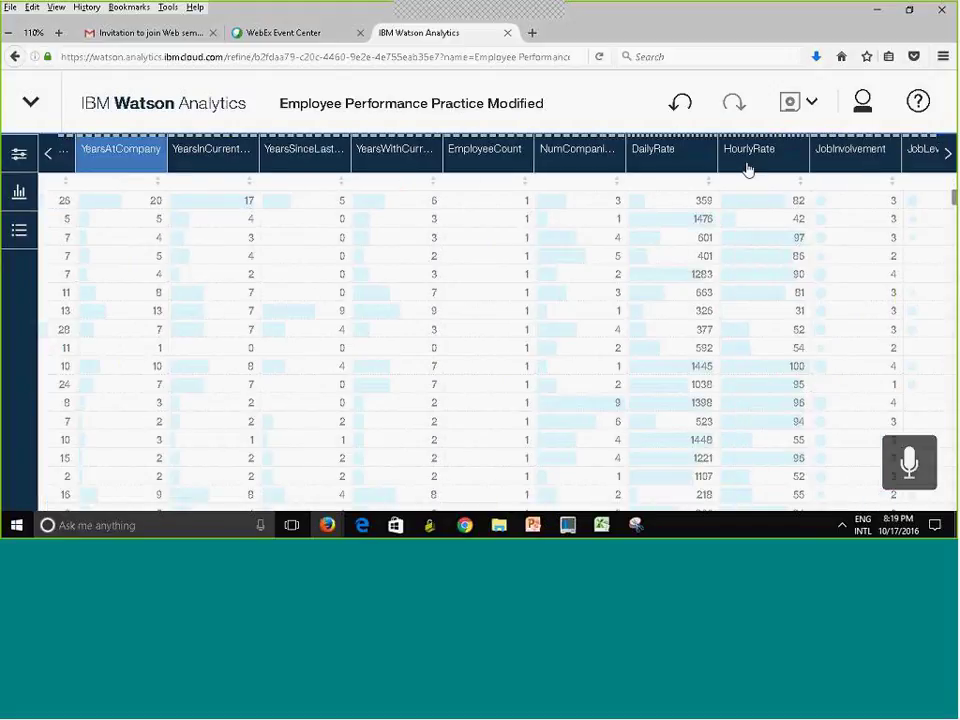
{"action": "left_click", "coordinate": [748, 165]}
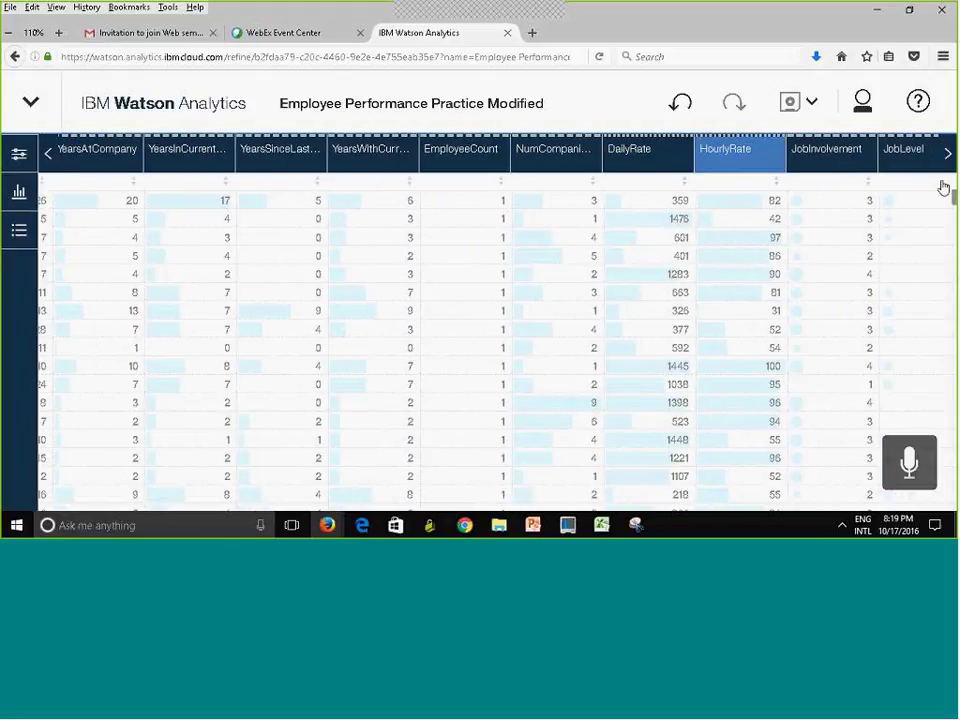
{"action": "left_click", "coordinate": [46, 155]}
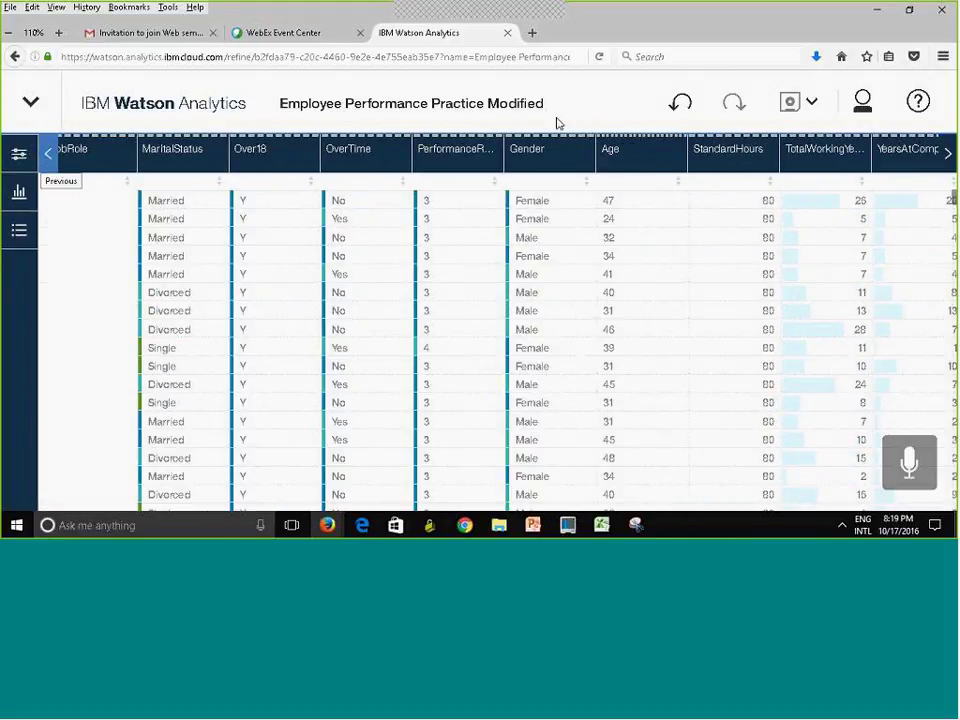
{"action": "left_click", "coordinate": [657, 157]}
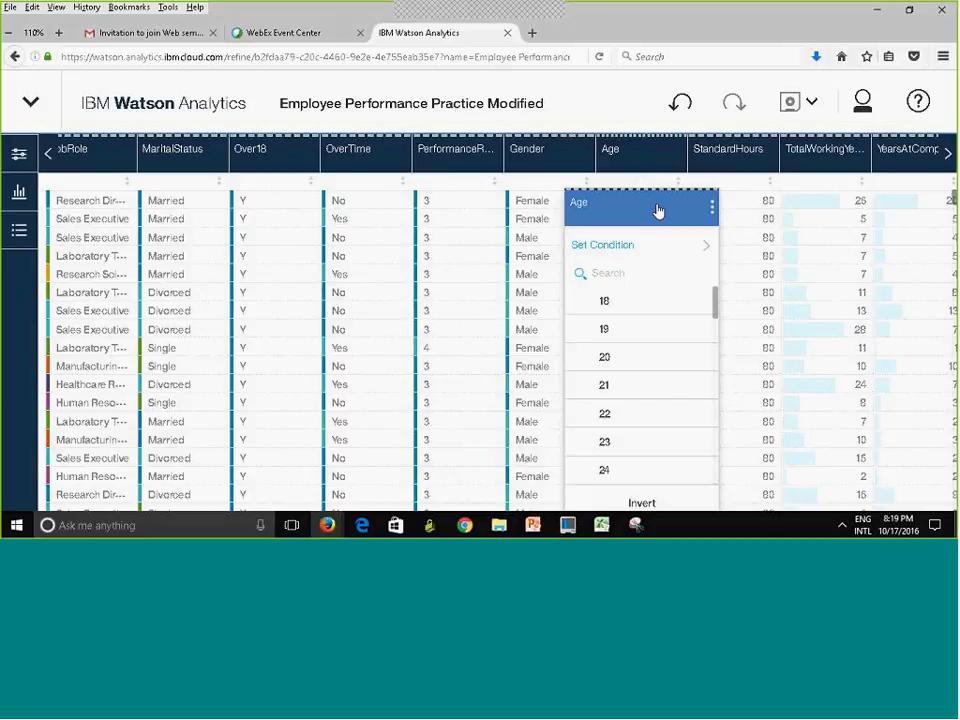
{"action": "left_click", "coordinate": [658, 210]}
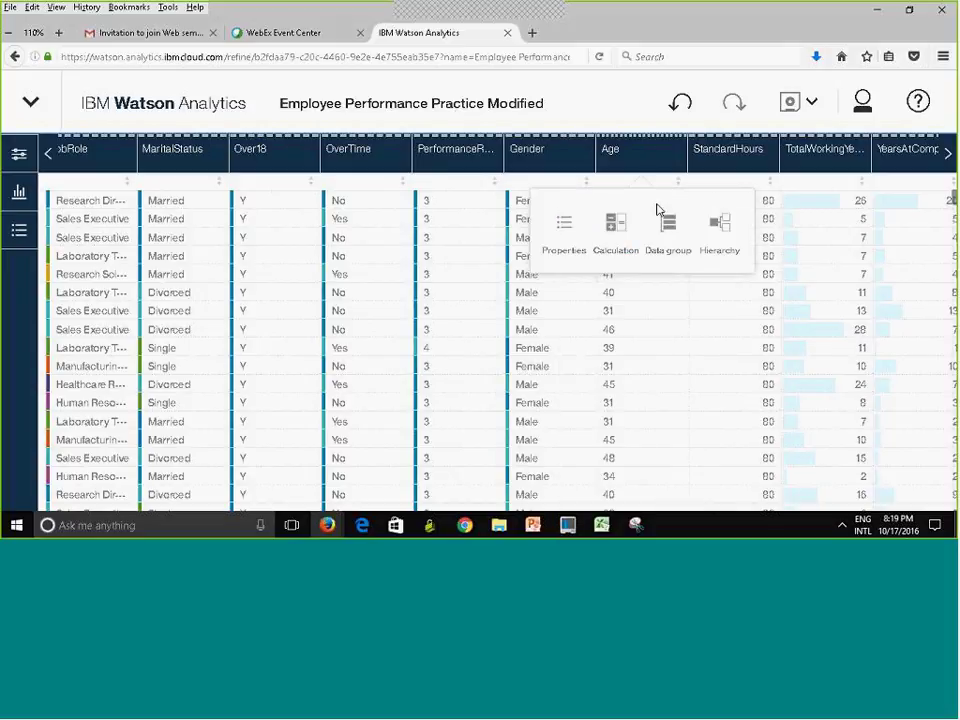
{"action": "left_click", "coordinate": [564, 229]}
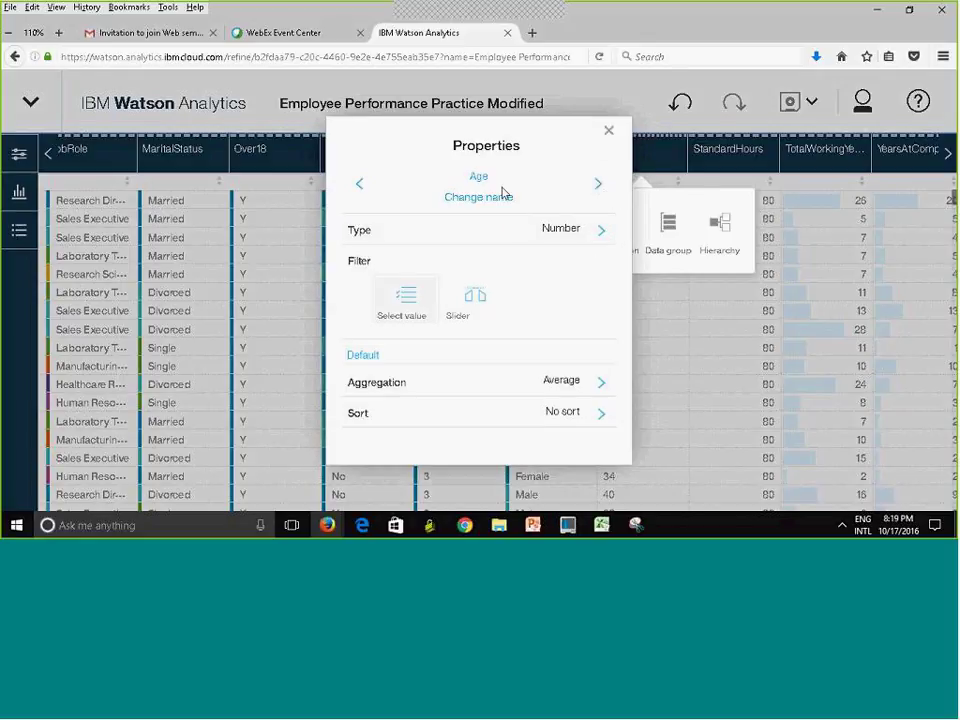
{"action": "left_click", "coordinate": [609, 131]}
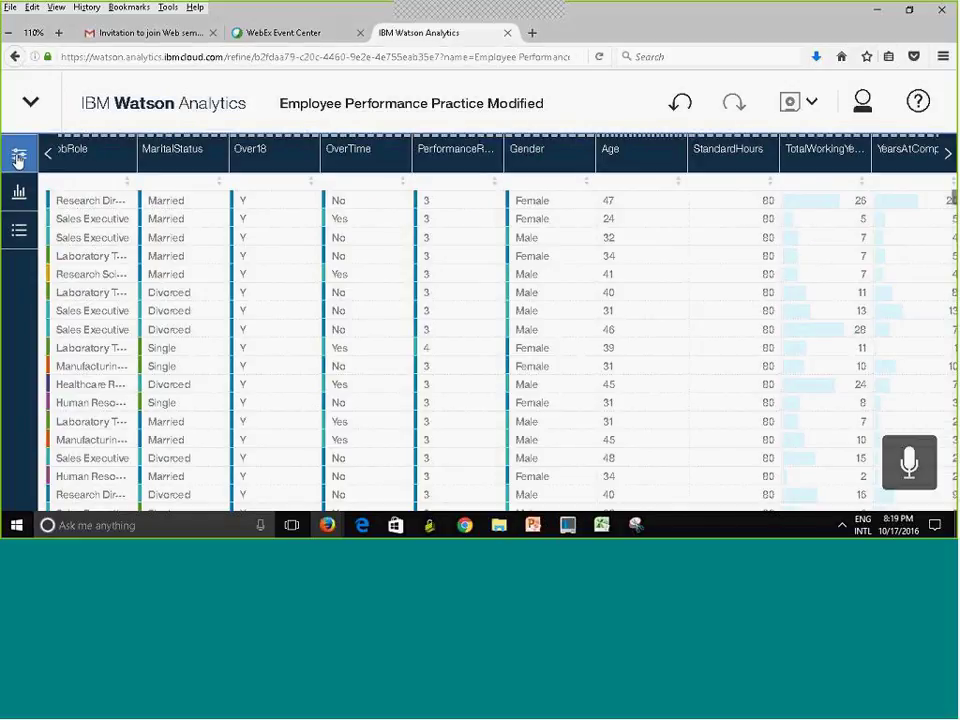
Find the Age column by searching the column list for age and hide it from the dataset.
{"action": "left_click", "coordinate": [17, 157]}
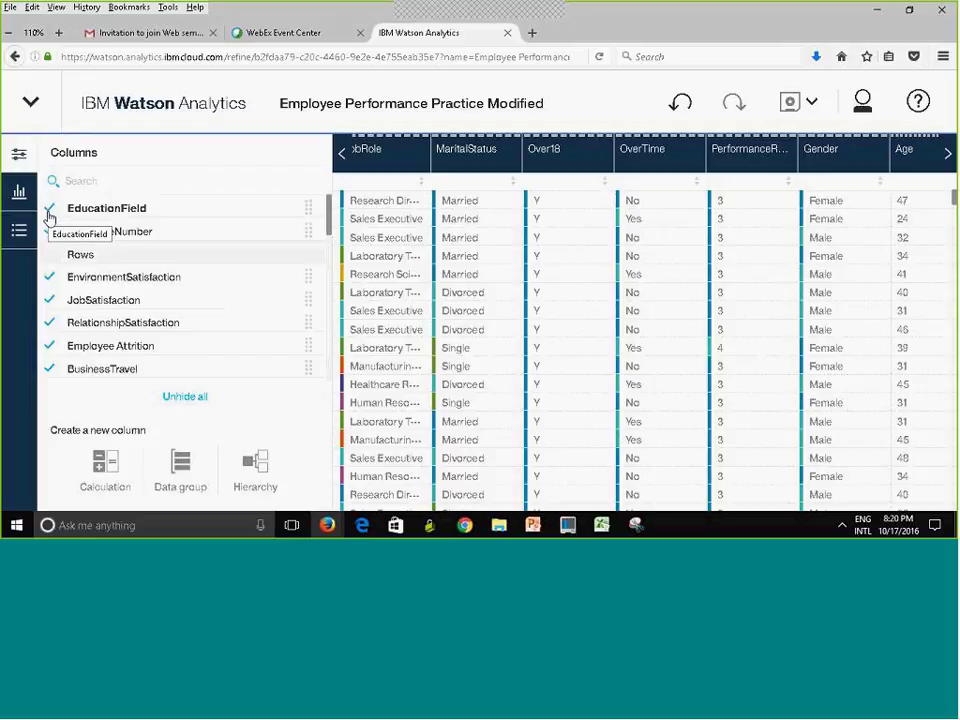
{"action": "left_click", "coordinate": [88, 181]}
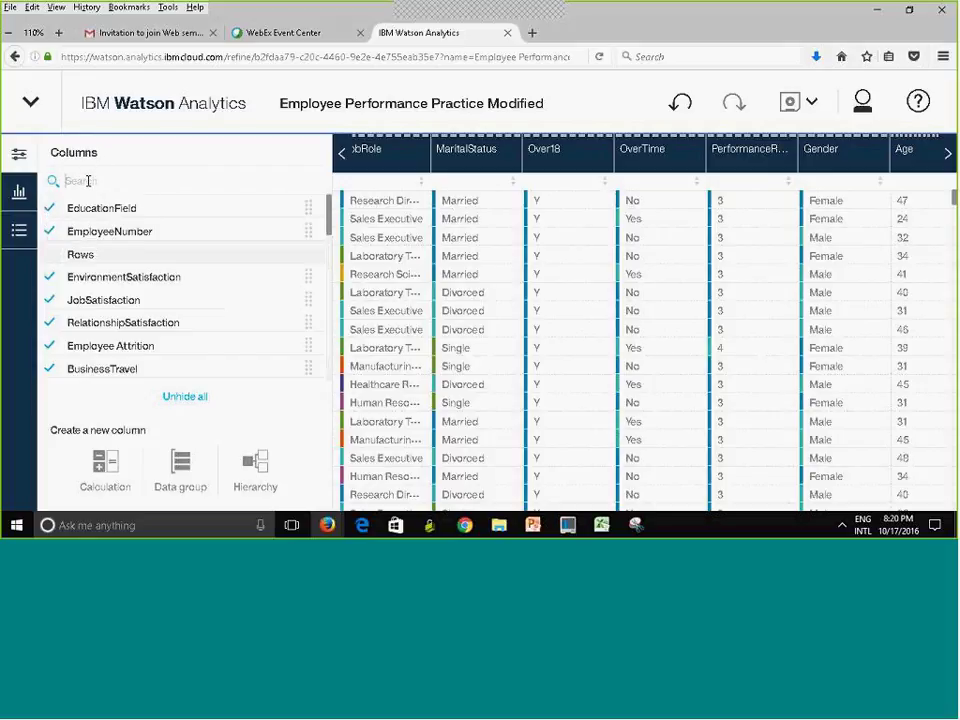
{"action": "type", "text": "age"}
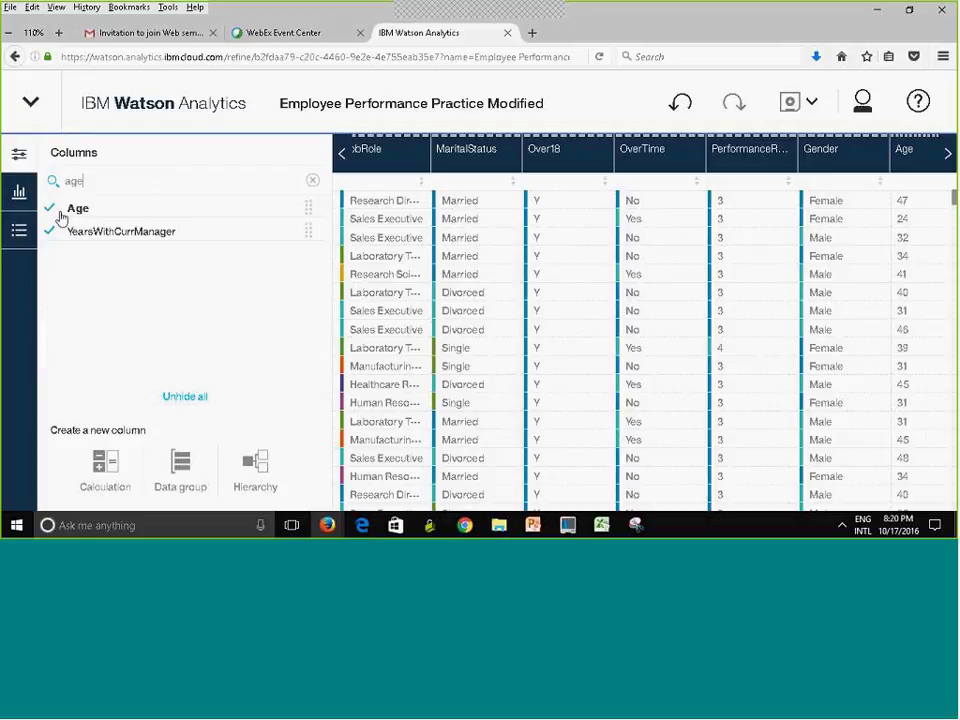
{"action": "left_click", "coordinate": [48, 211]}
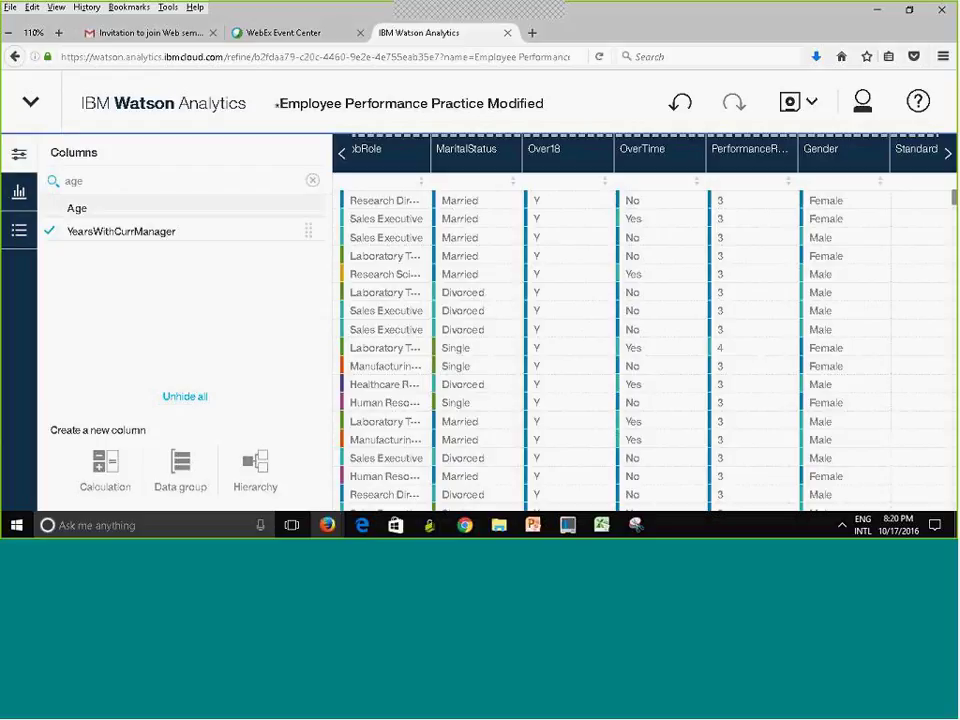
{"action": "left_click", "coordinate": [313, 182]}
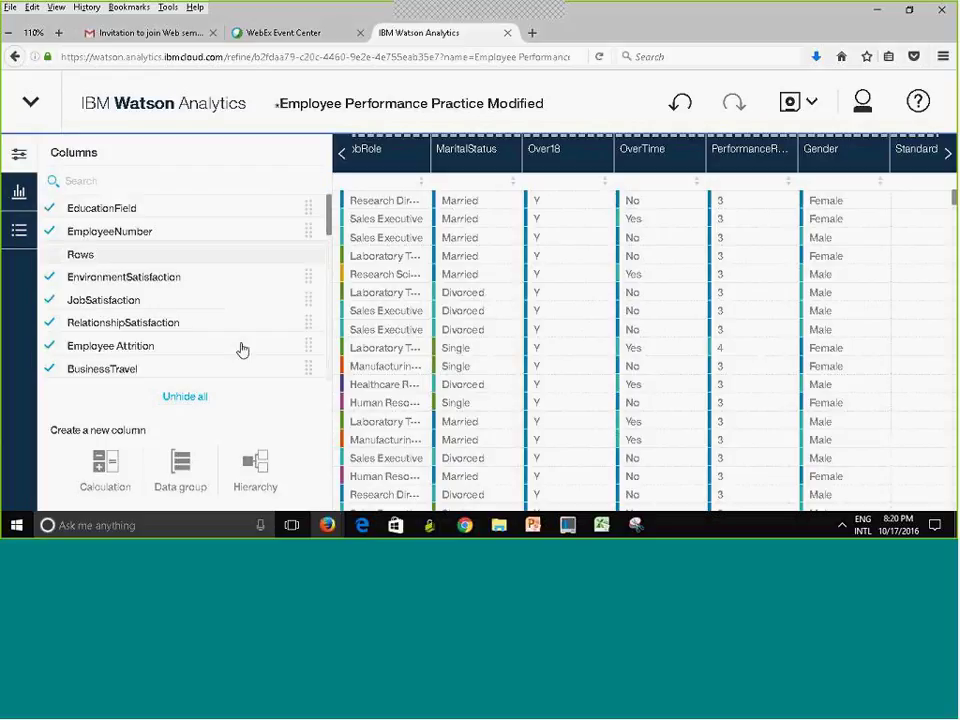
{"action": "left_click", "coordinate": [19, 158]}
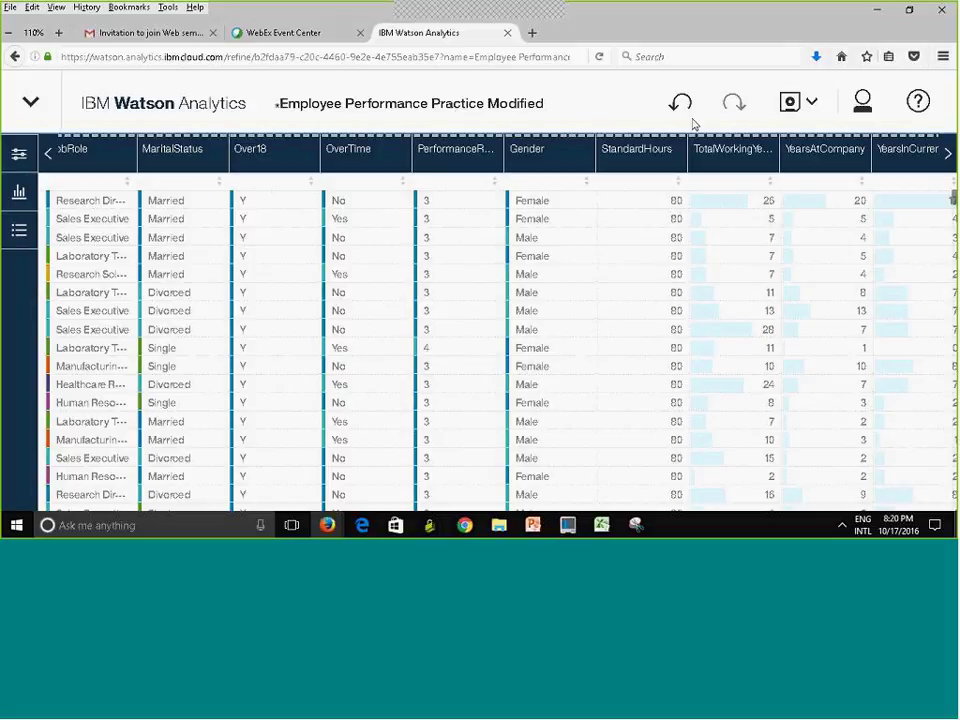
Search the column list for age again to check the Age column's visibility setting.
{"action": "left_click", "coordinate": [6, 163]}
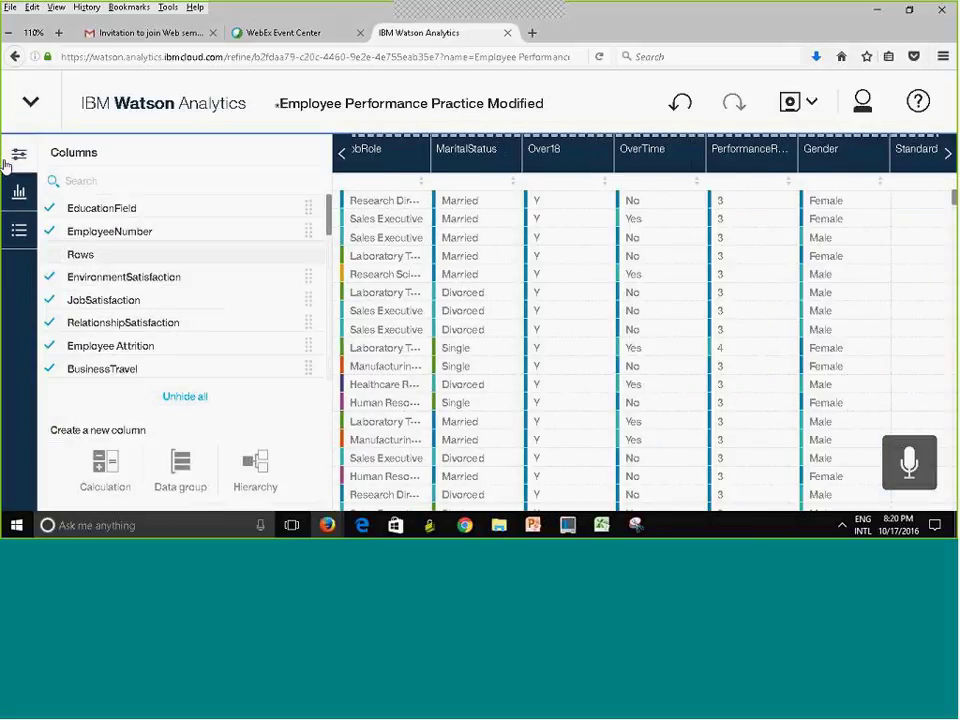
{"action": "left_click", "coordinate": [93, 181]}
{"action": "type", "text": "age"}
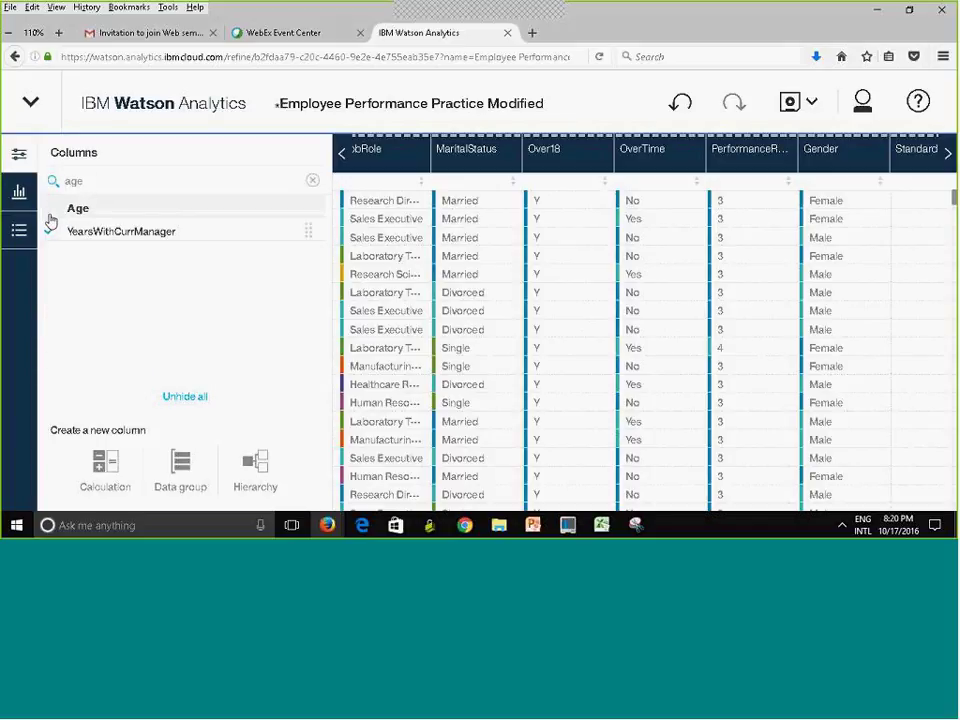
{"action": "left_click", "coordinate": [313, 181]}
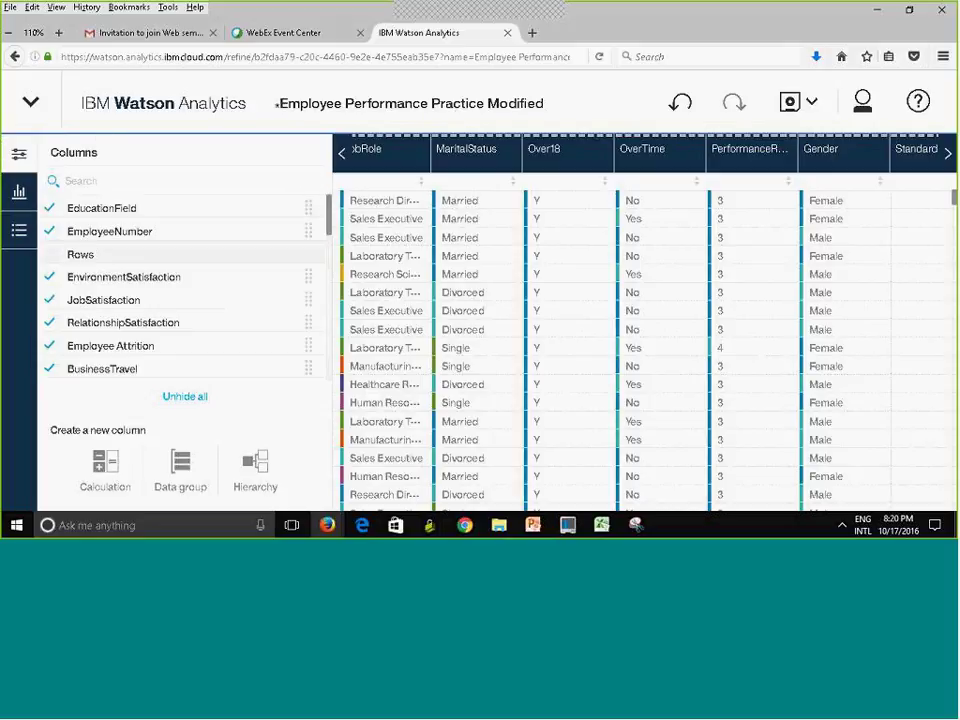
{"action": "left_click", "coordinate": [20, 152]}
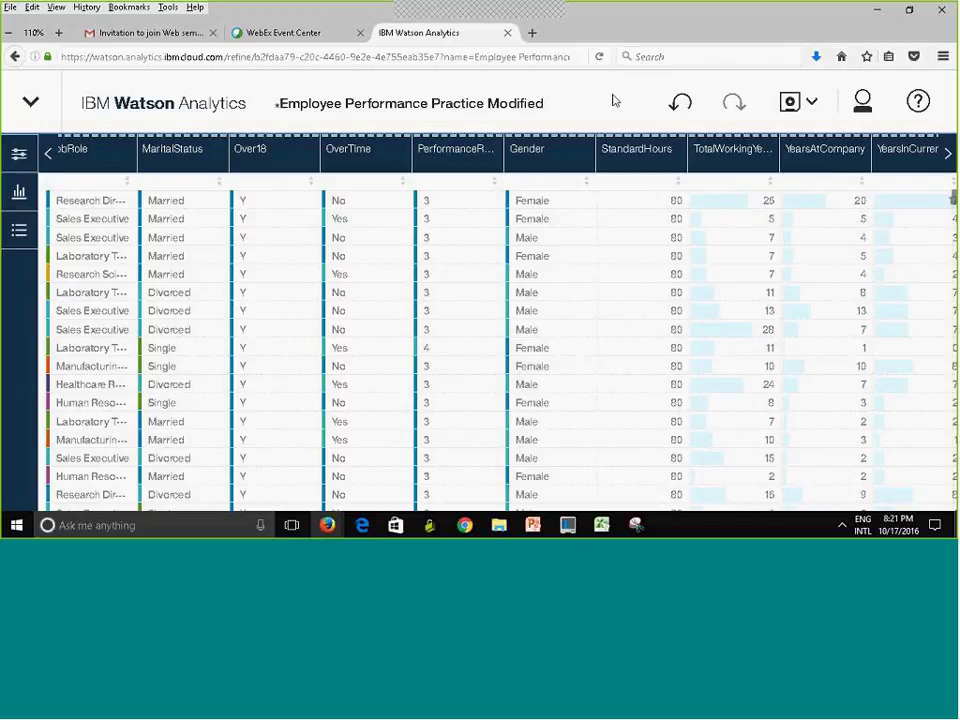
Undo the hiding of the Age column and redo it.
{"action": "left_click", "coordinate": [680, 102]}
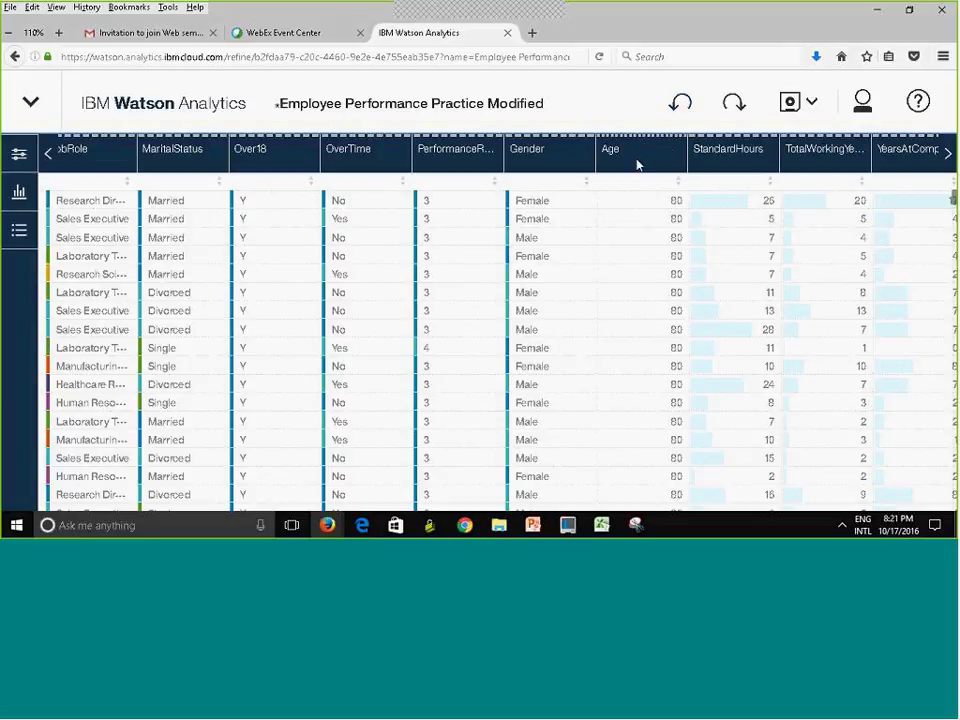
{"action": "left_click", "coordinate": [637, 165]}
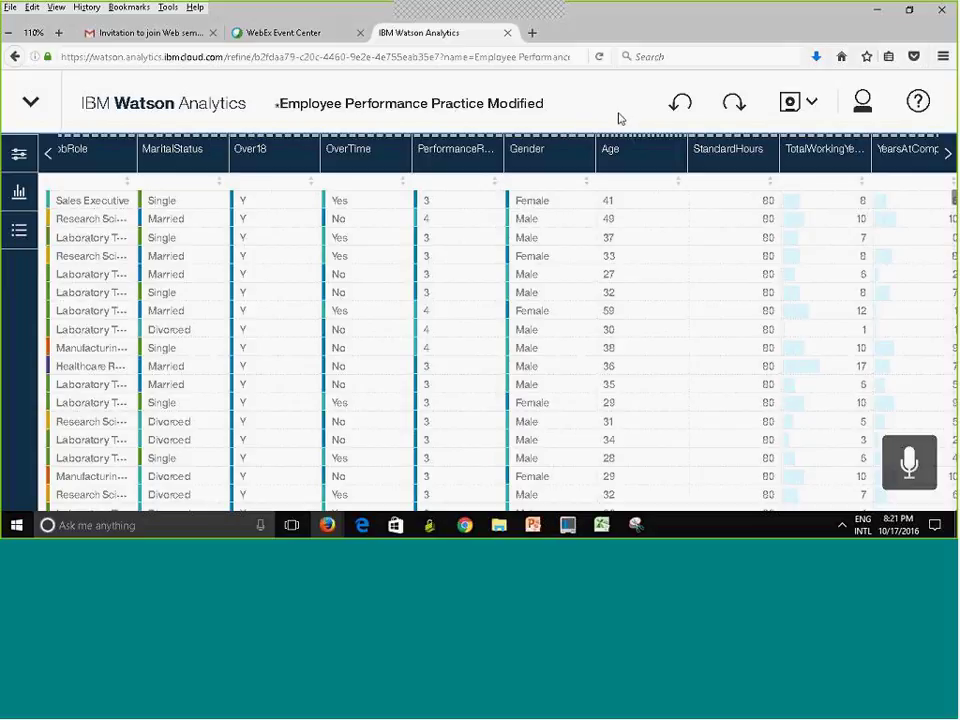
{"action": "left_click", "coordinate": [733, 102]}
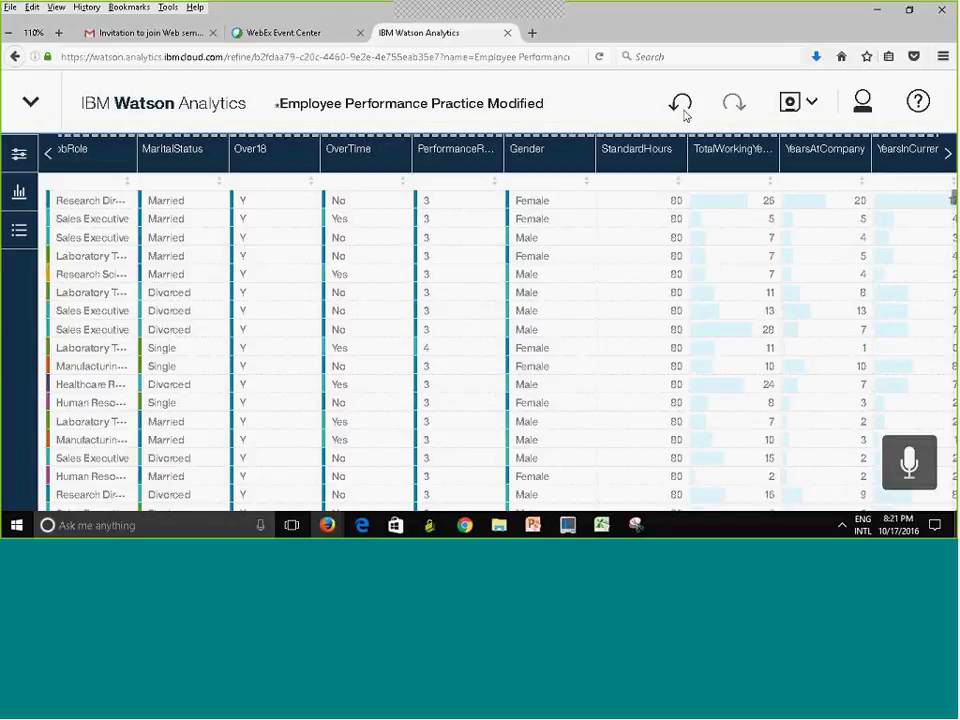
Bring back the hidden Age column by undoing the last change, and save the modified dataset.
{"action": "left_click", "coordinate": [680, 102]}
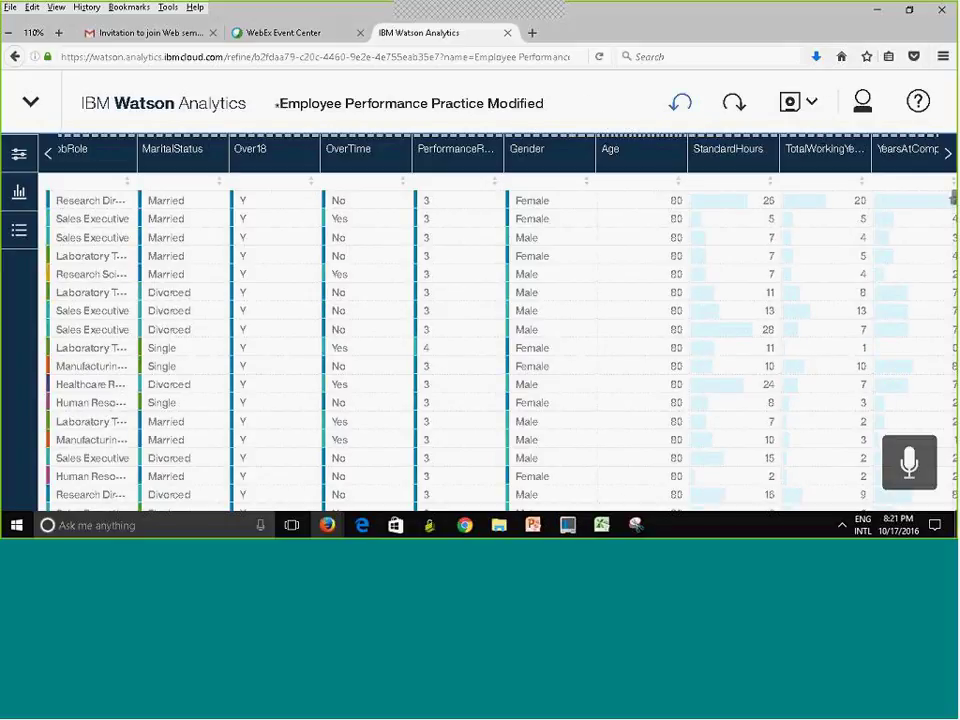
{"action": "left_click", "coordinate": [812, 103]}
{"action": "left_click", "coordinate": [705, 131]}
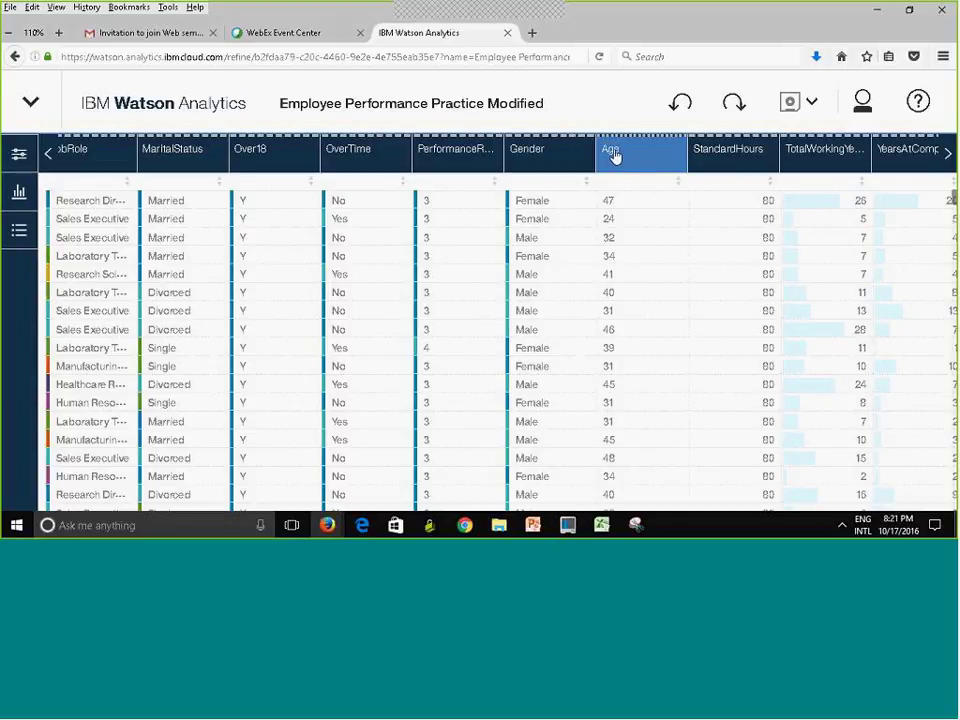
{"action": "left_click", "coordinate": [622, 155]}
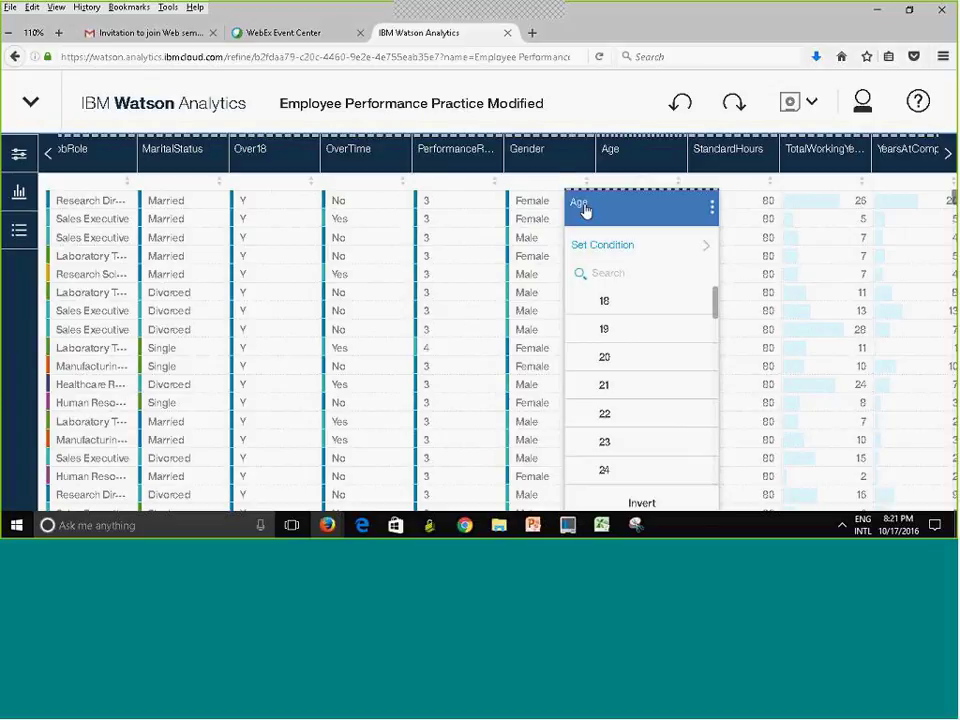
{"action": "left_click", "coordinate": [636, 206]}
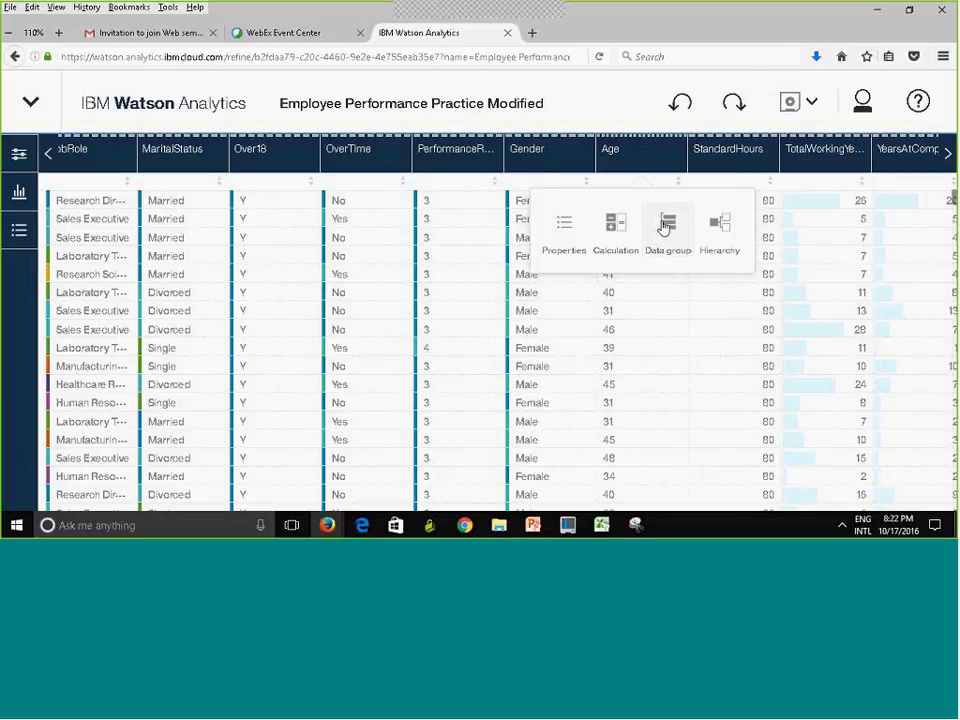
{"action": "left_click", "coordinate": [665, 228]}
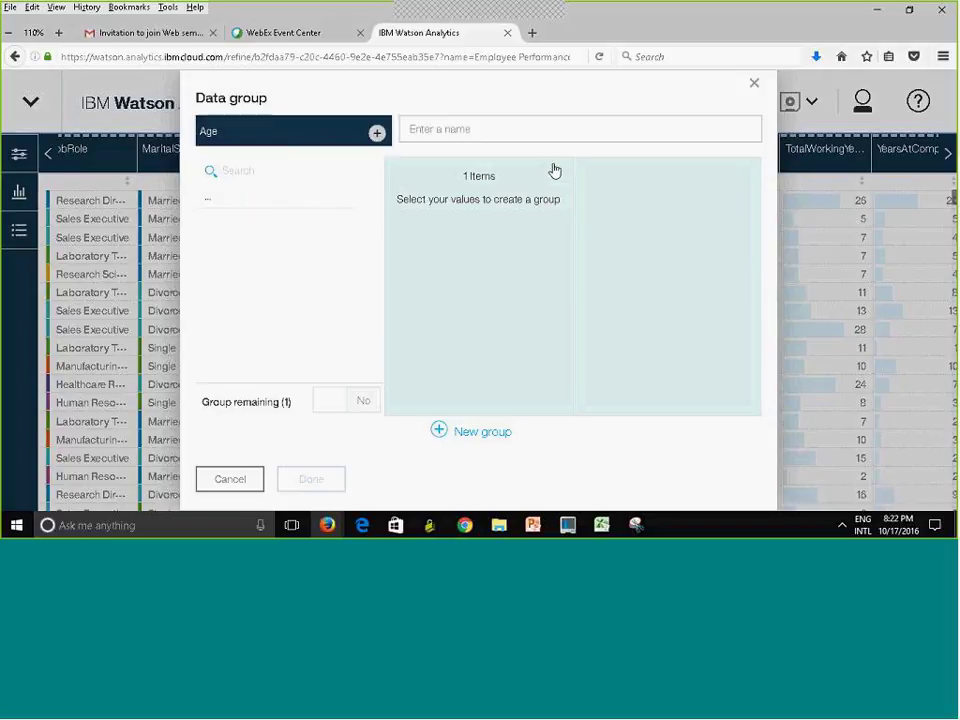
{"action": "left_click", "coordinate": [453, 132]}
{"action": "type", "text": "A"}
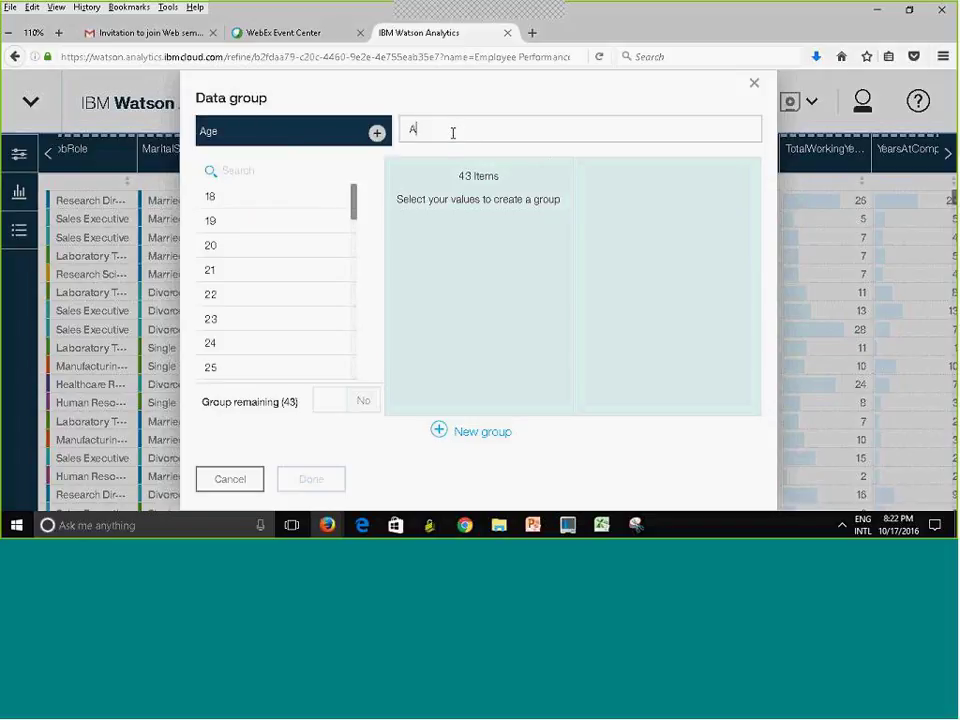
{"action": "type", "text": "ge Ranges"}
{"action": "left_click", "coordinate": [755, 86]}
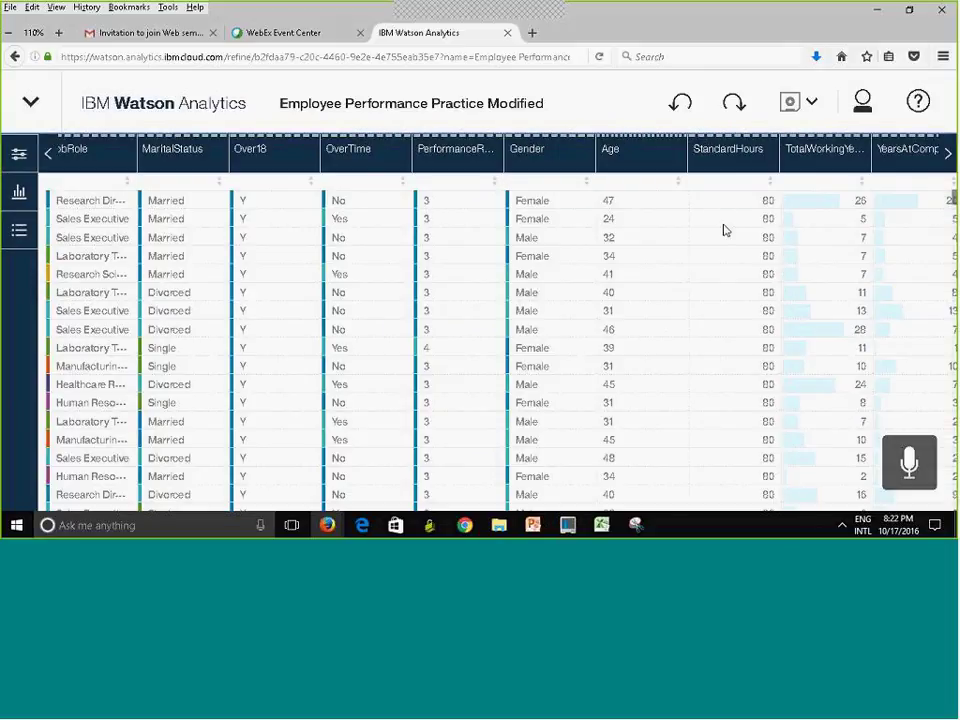
Change the Age column's filter type to Slider in its properties.
{"action": "left_click", "coordinate": [641, 159]}
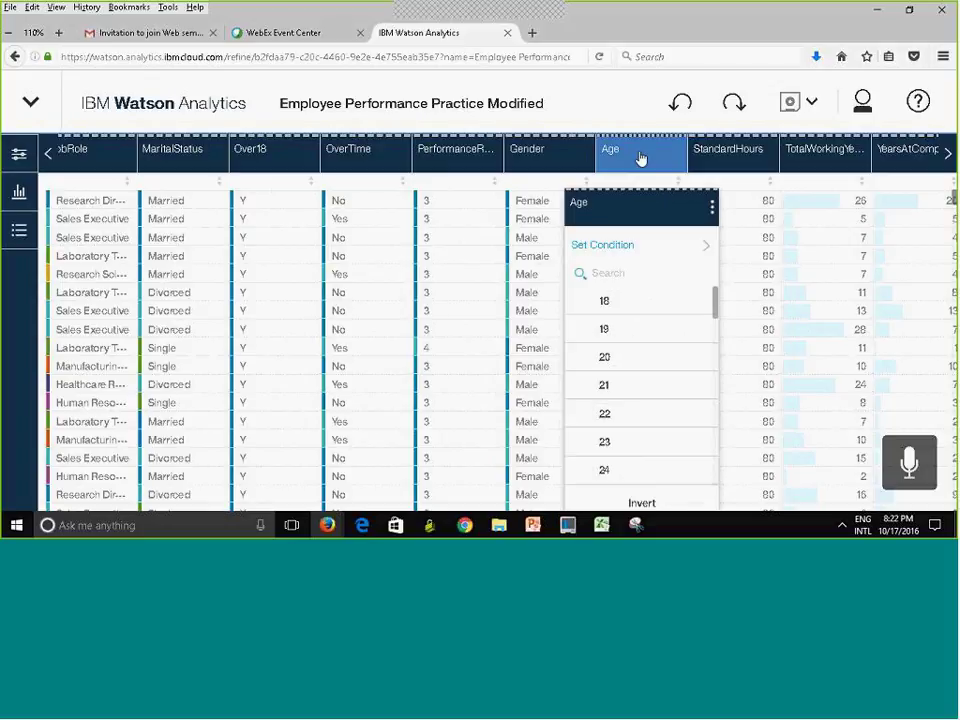
{"action": "left_click", "coordinate": [711, 207]}
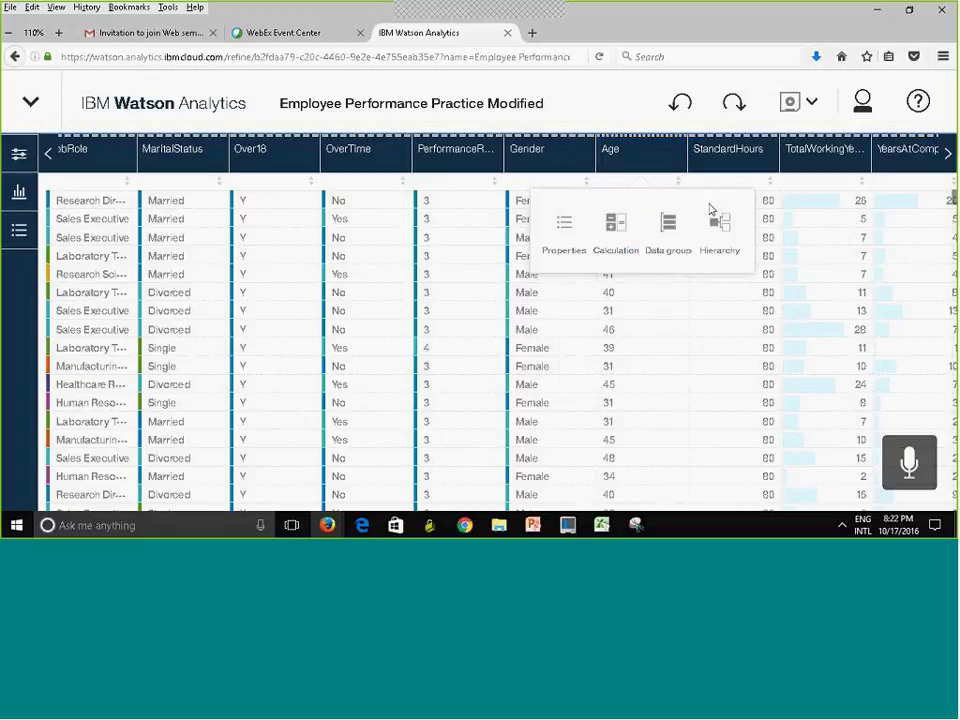
{"action": "left_click", "coordinate": [563, 233]}
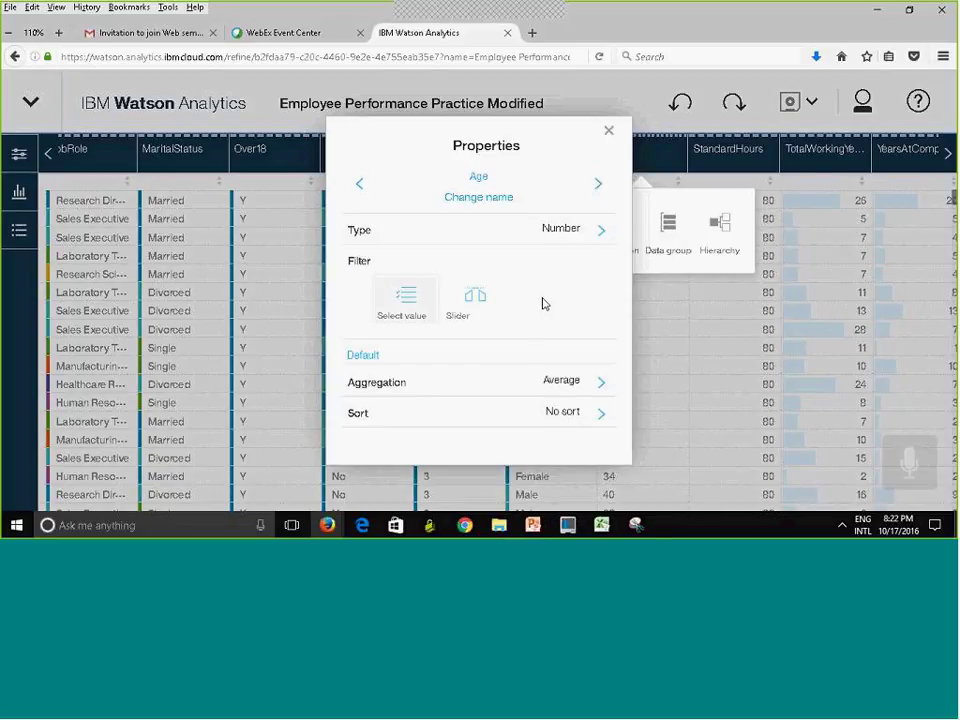
{"action": "left_click", "coordinate": [469, 303]}
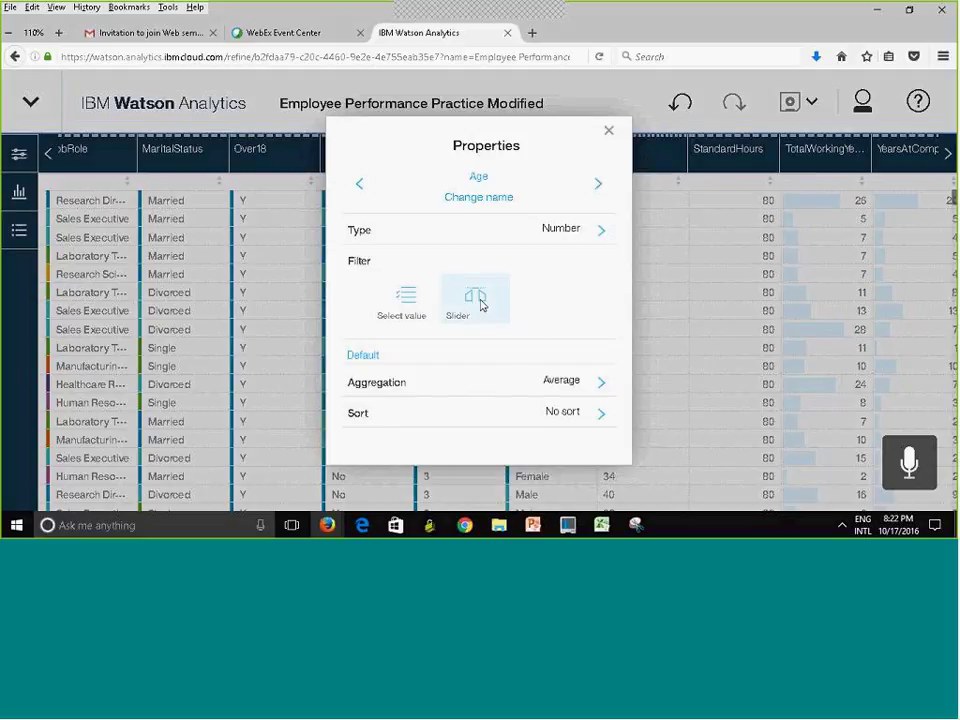
{"action": "left_click", "coordinate": [478, 304]}
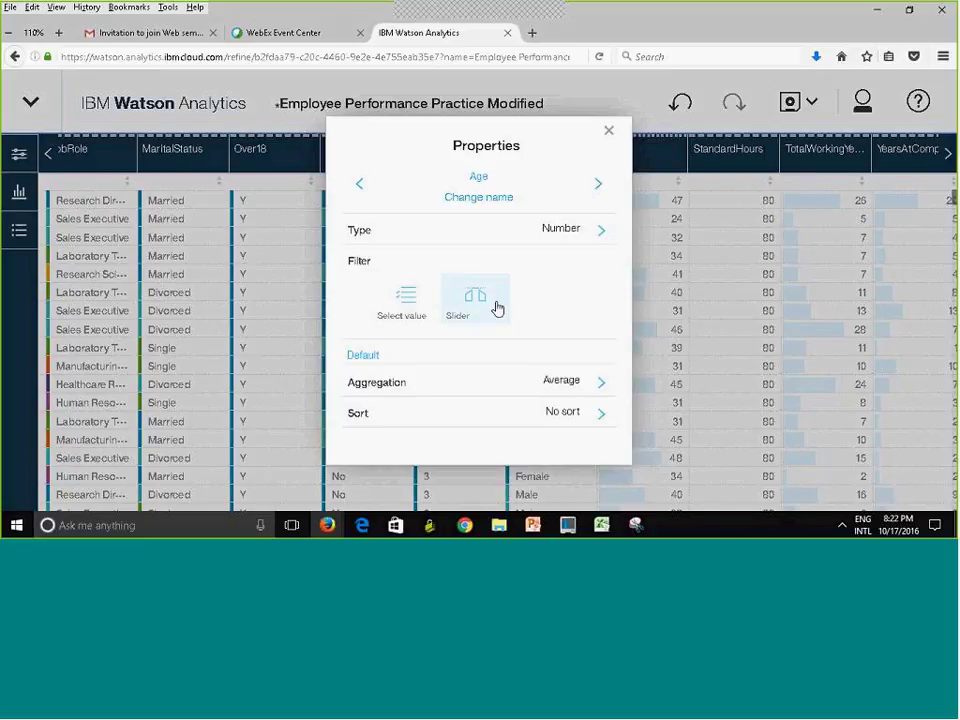
{"action": "left_click", "coordinate": [608, 131]}
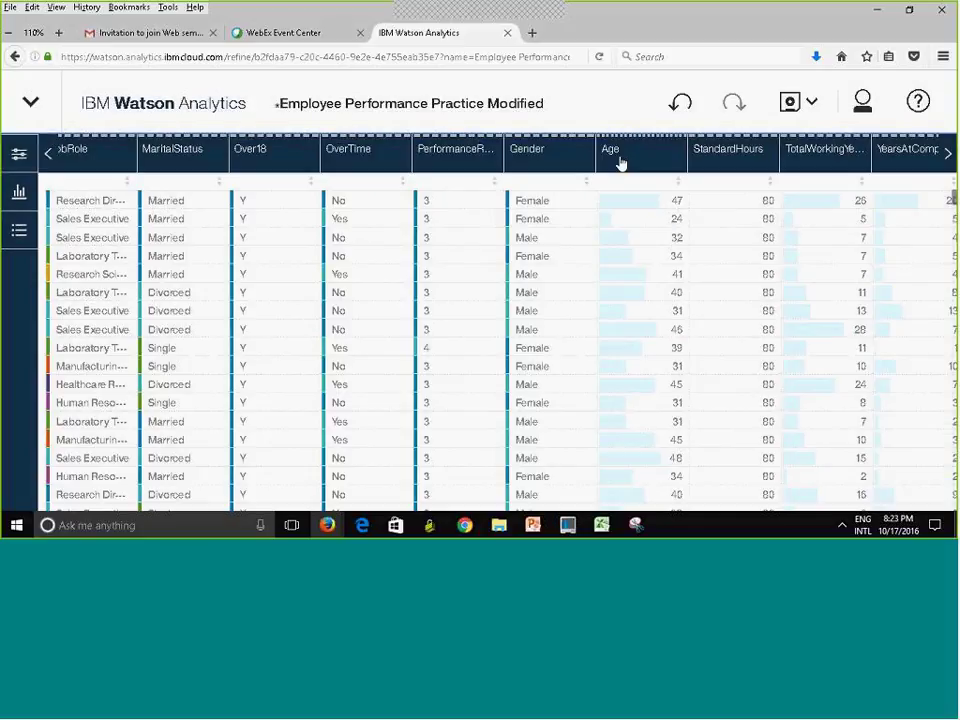
Create a data group named Age Range from the Age column with 5 equally distributed ranges.
{"action": "left_click", "coordinate": [638, 162]}
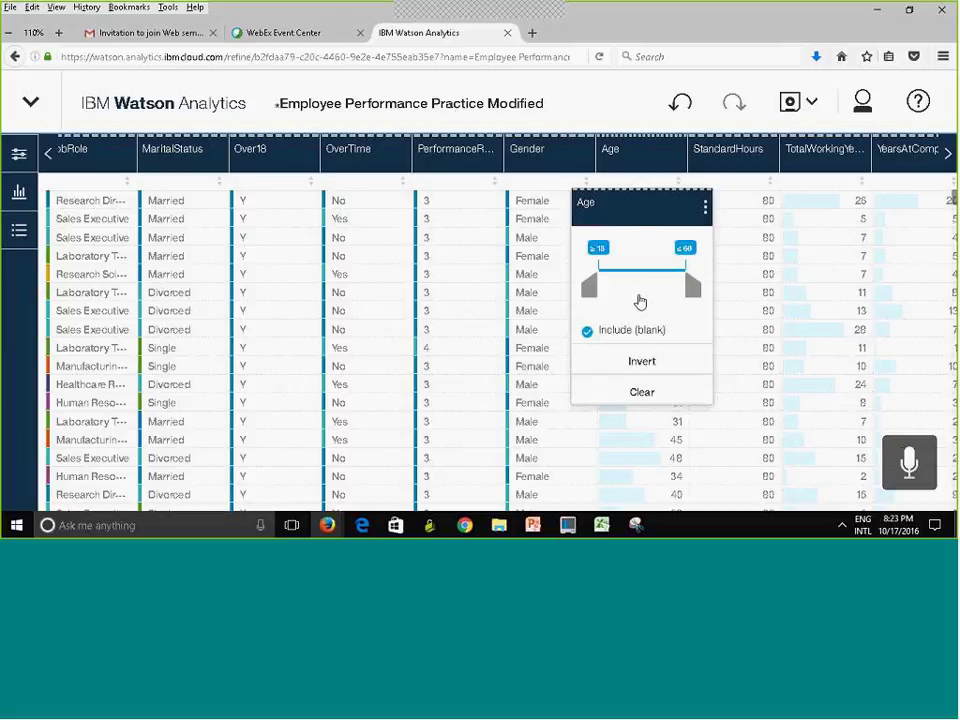
{"action": "left_click", "coordinate": [703, 210]}
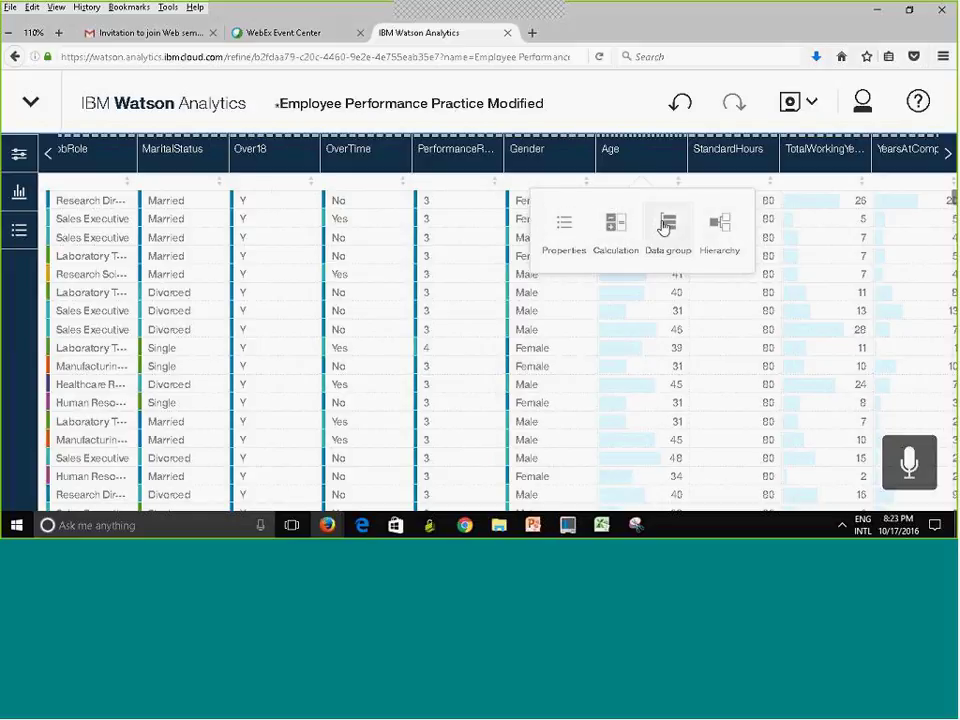
{"action": "left_click", "coordinate": [664, 228]}
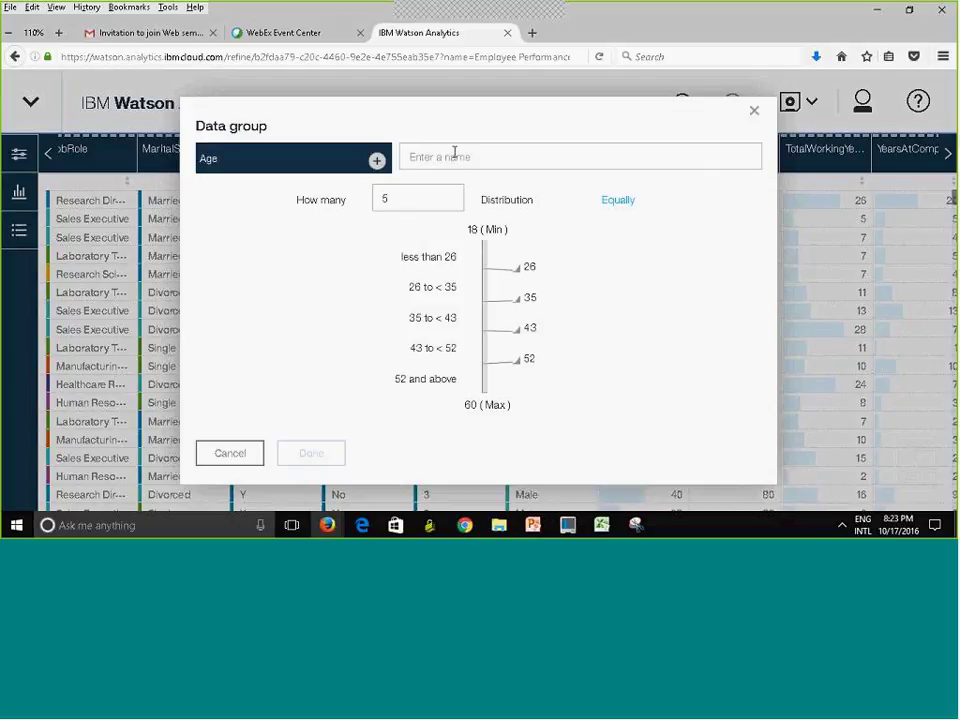
{"action": "type", "text": "A"}
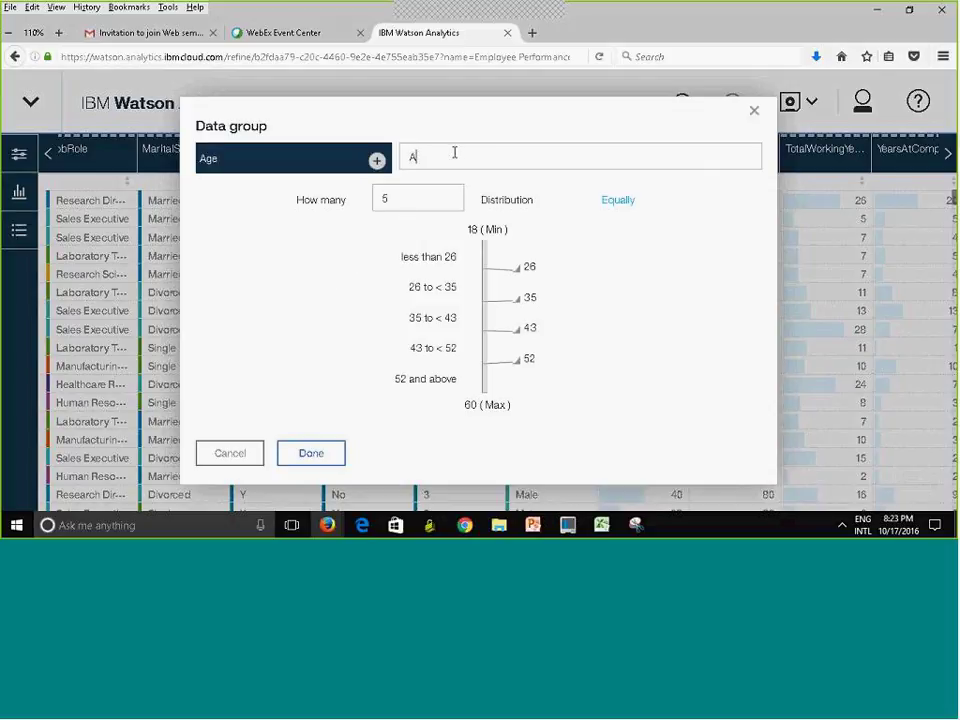
{"action": "type", "text": "ge Range"}
{"action": "left_click", "coordinate": [311, 454]}
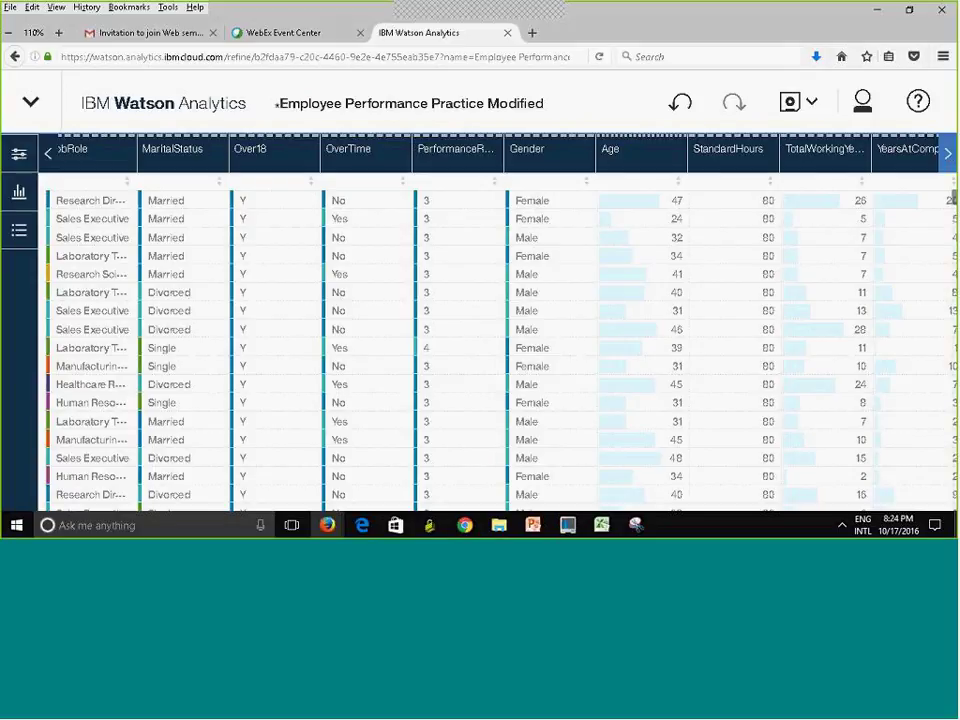
{"action": "left_click", "coordinate": [946, 153]}
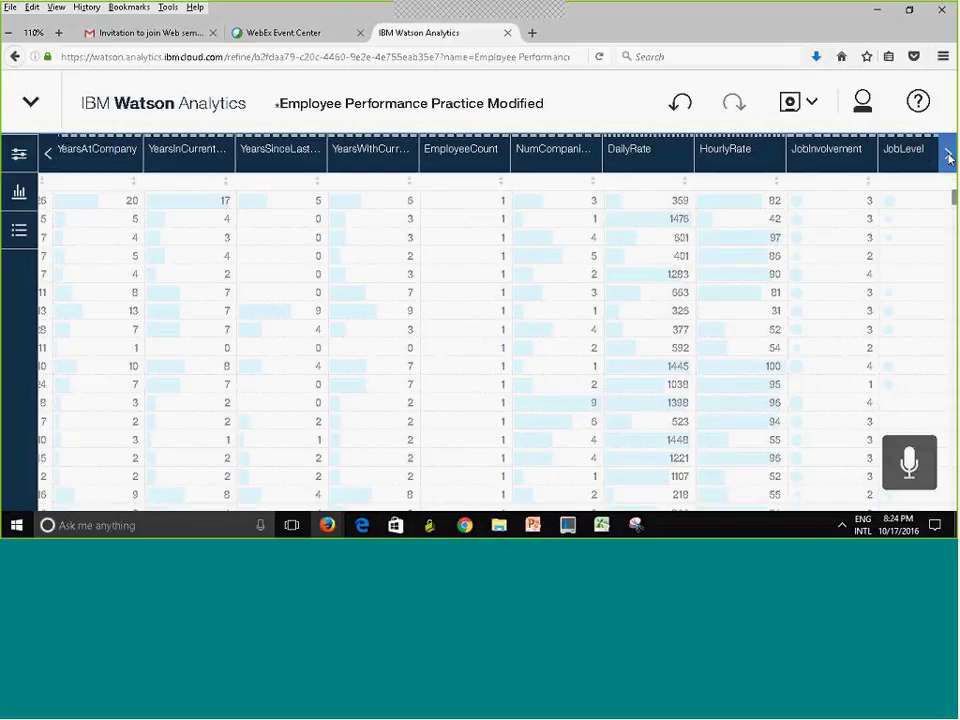
{"action": "left_click", "coordinate": [943, 153]}
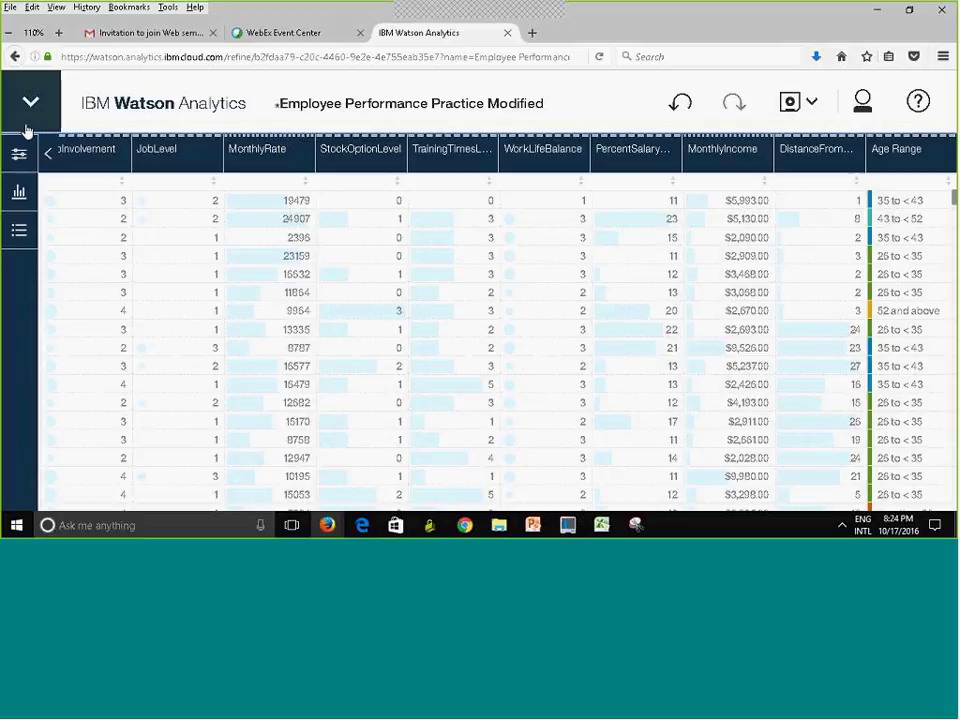
Filter the TotalWorkingYears column by minimum years, trying 10 and 6 before settling on 18.
{"action": "left_click", "coordinate": [48, 153]}
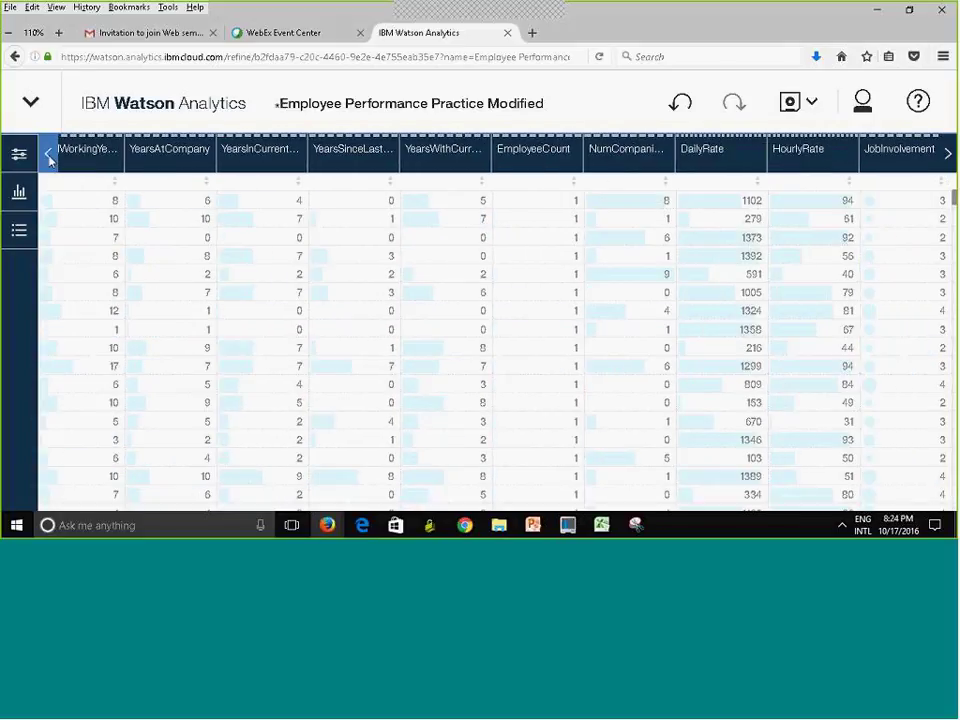
{"action": "left_click", "coordinate": [48, 155]}
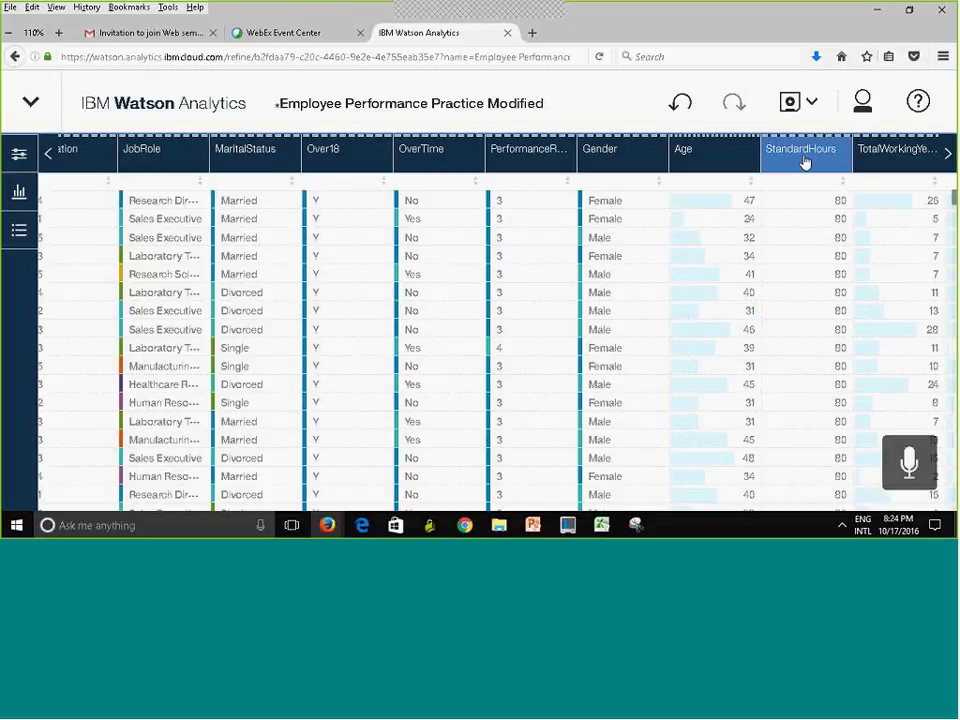
{"action": "left_click", "coordinate": [888, 155]}
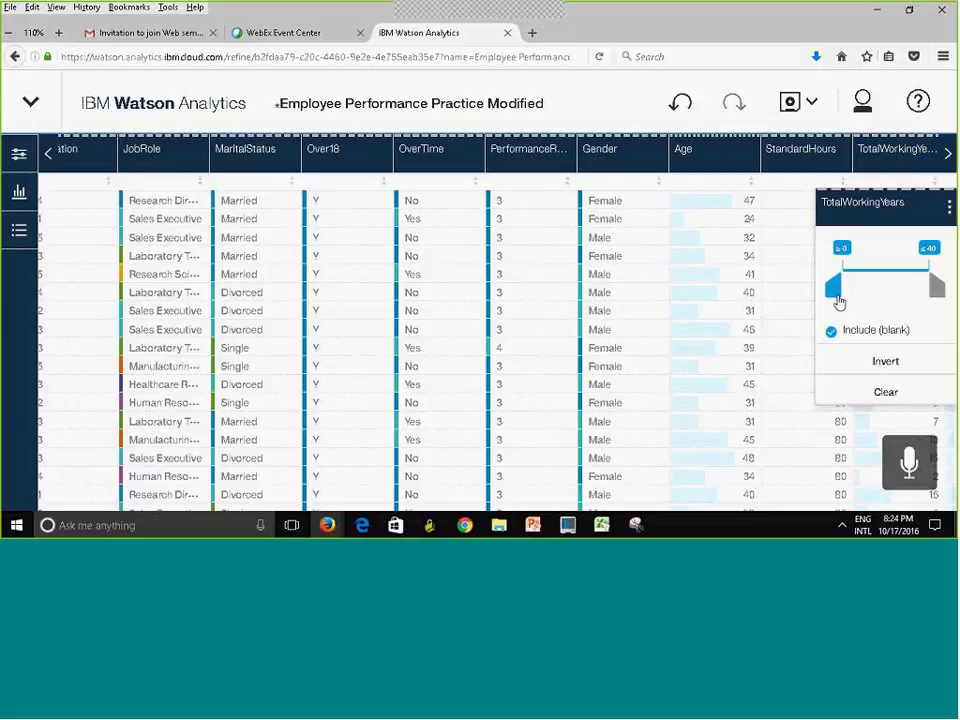
{"action": "left_click_drag", "start_coordinate": [835, 298], "coordinate": [853, 295]}
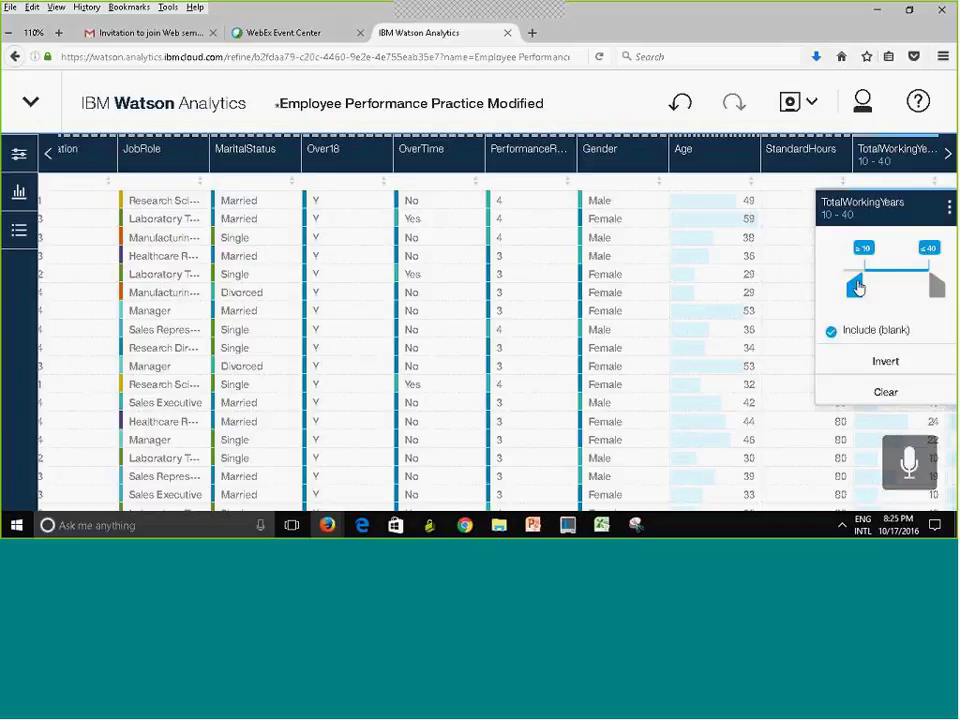
{"action": "left_click_drag", "start_coordinate": [861, 288], "coordinate": [853, 289]}
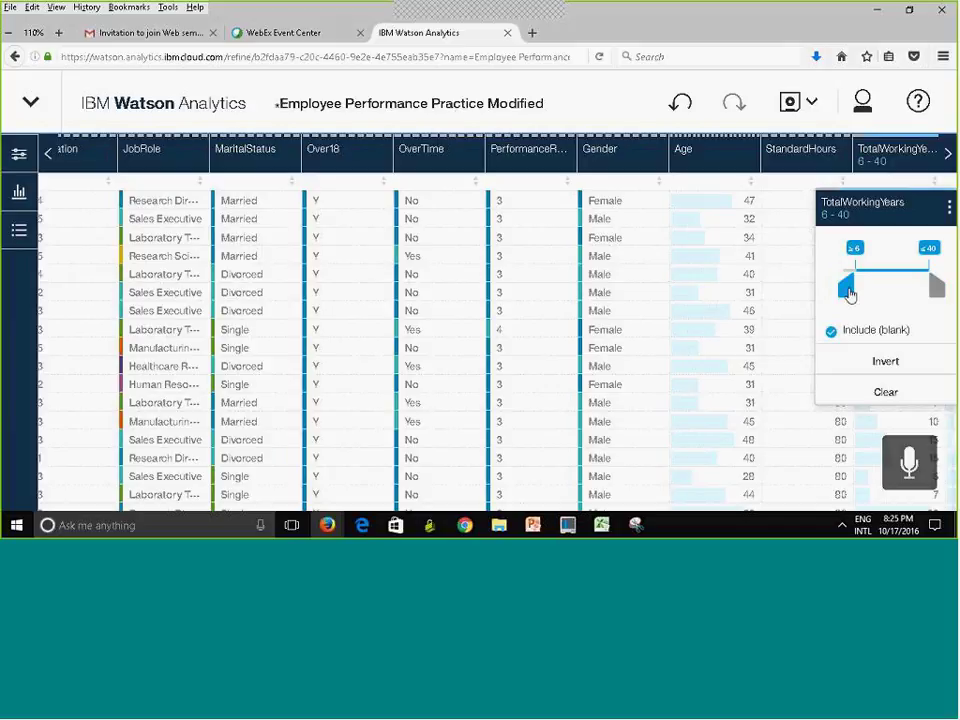
{"action": "left_click_drag", "start_coordinate": [848, 293], "coordinate": [874, 291]}
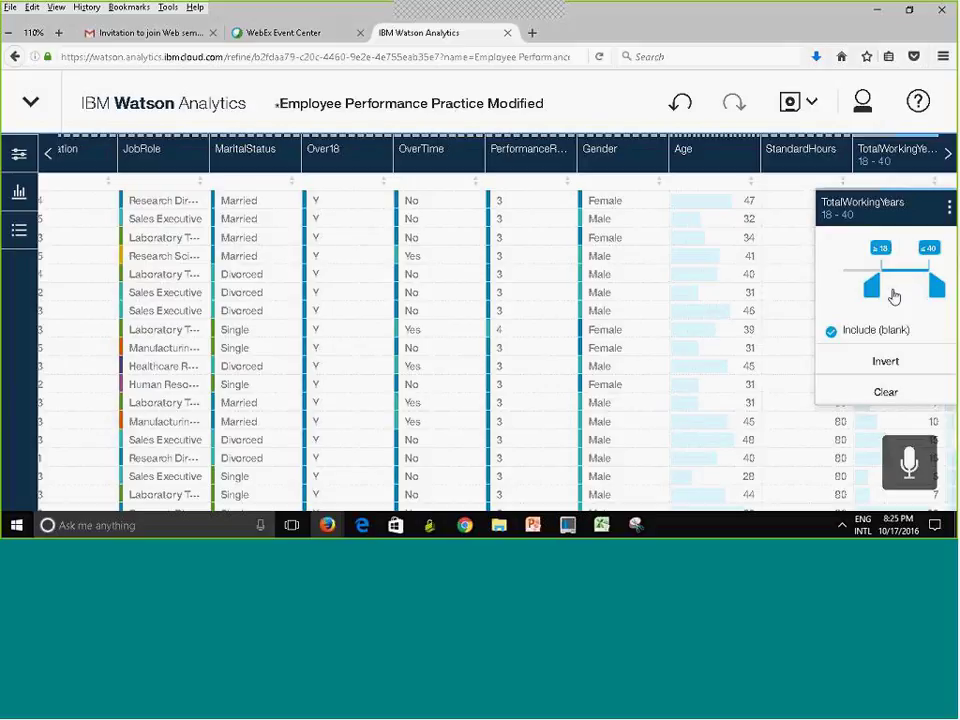
{"action": "left_click", "coordinate": [878, 361]}
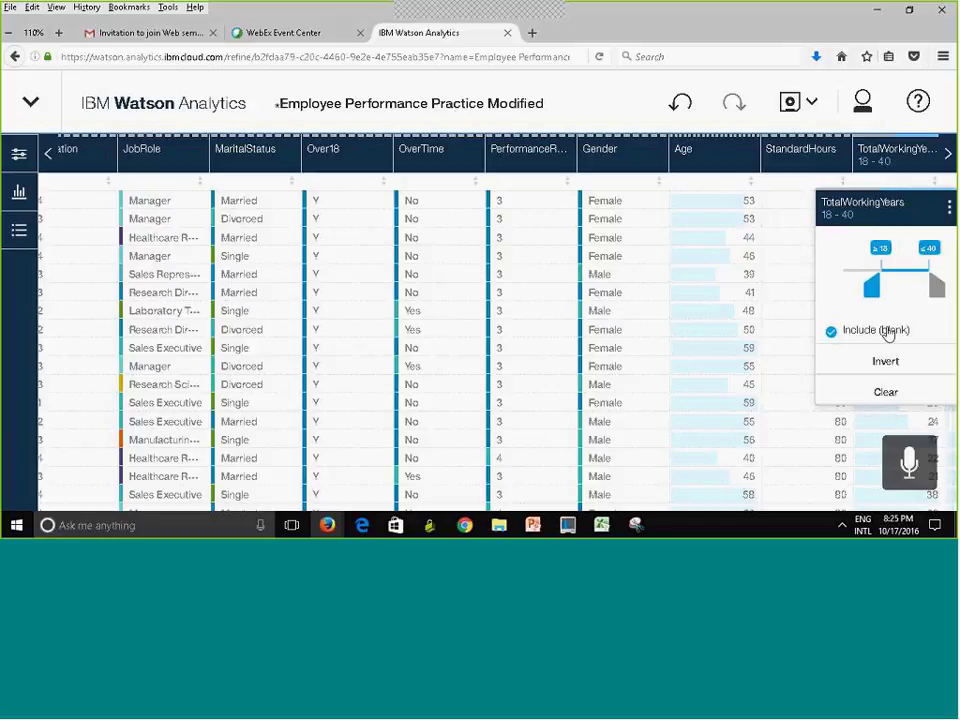
Reset the minimum of the TotalWorkingYears filter to 0 and close the filter.
{"action": "left_click_drag", "start_coordinate": [873, 293], "coordinate": [830, 291]}
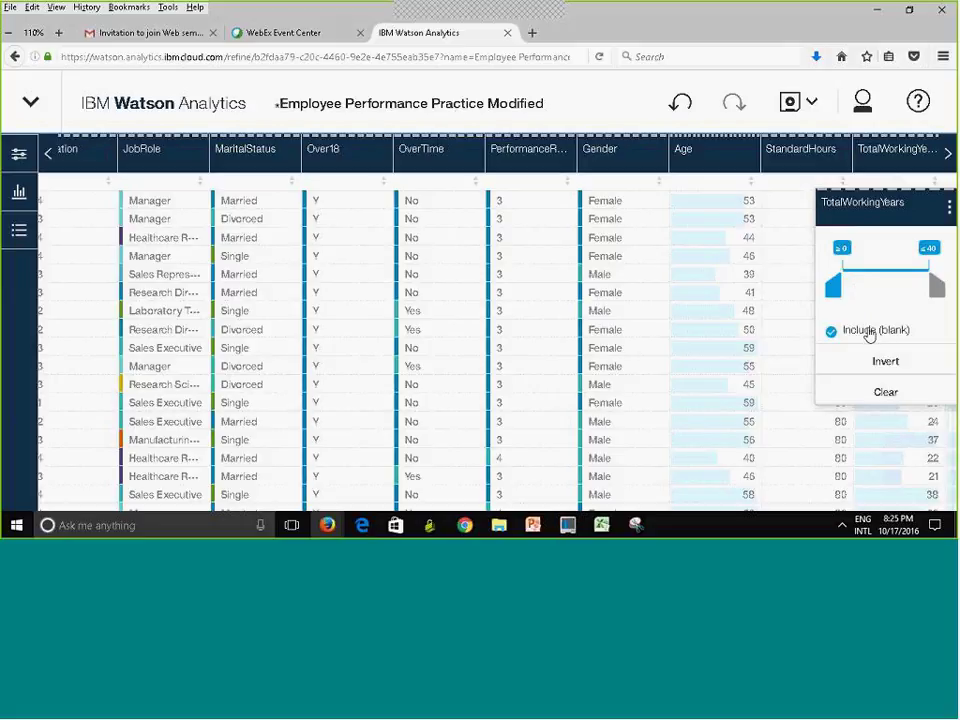
{"action": "left_click", "coordinate": [833, 333]}
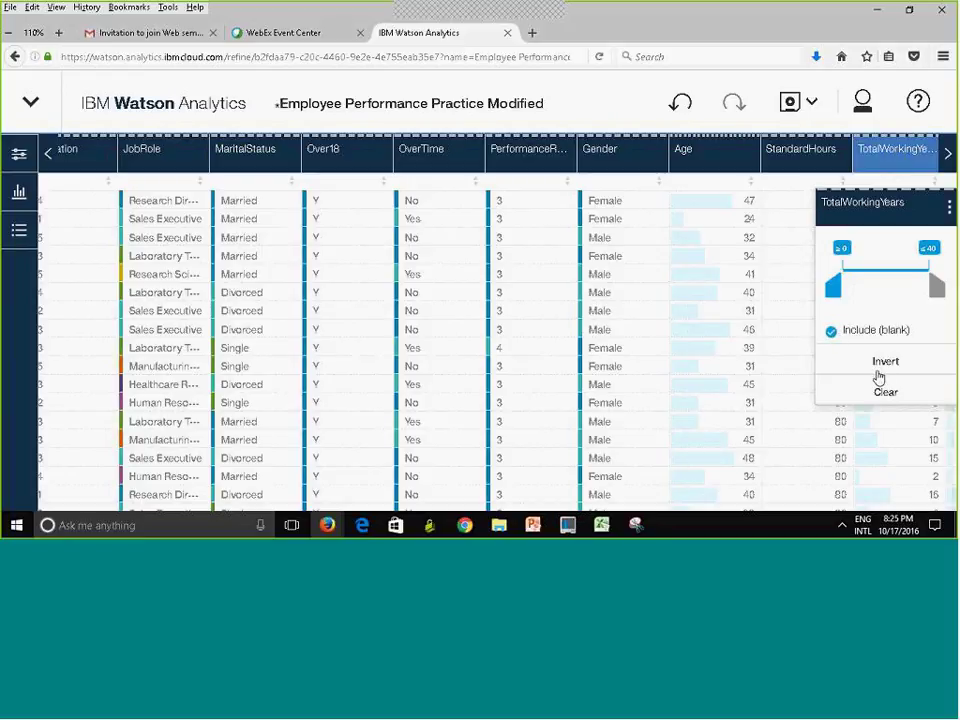
{"action": "left_click", "coordinate": [848, 124]}
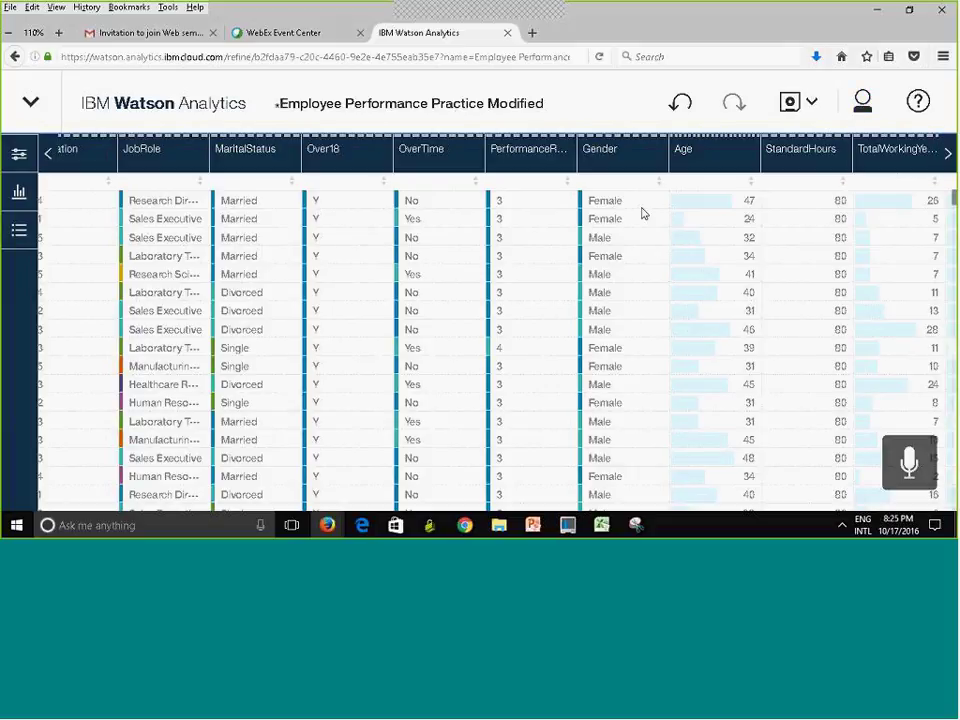
Filter the JobRole column to the Manager role.
{"action": "left_click", "coordinate": [161, 157]}
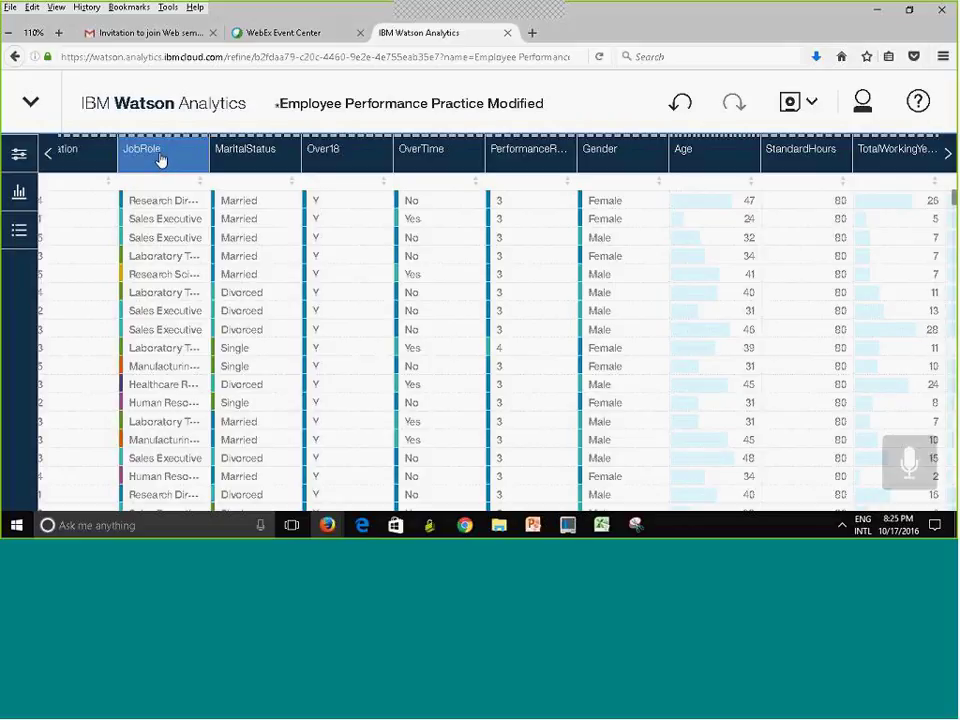
{"action": "left_click", "coordinate": [161, 160]}
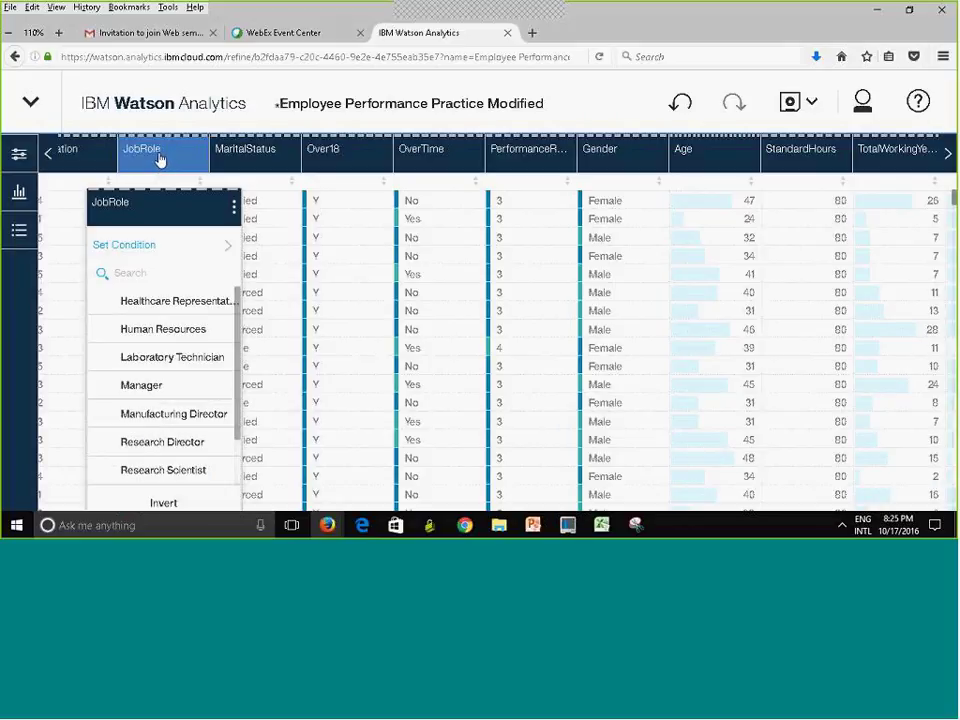
{"action": "mouse_move", "coordinate": [238, 318]}
{"action": "left_mouse_down"}
{"action": "mouse_move", "coordinate": [238, 400]}
{"action": "mouse_move", "coordinate": [238, 292]}
{"action": "left_mouse_up"}
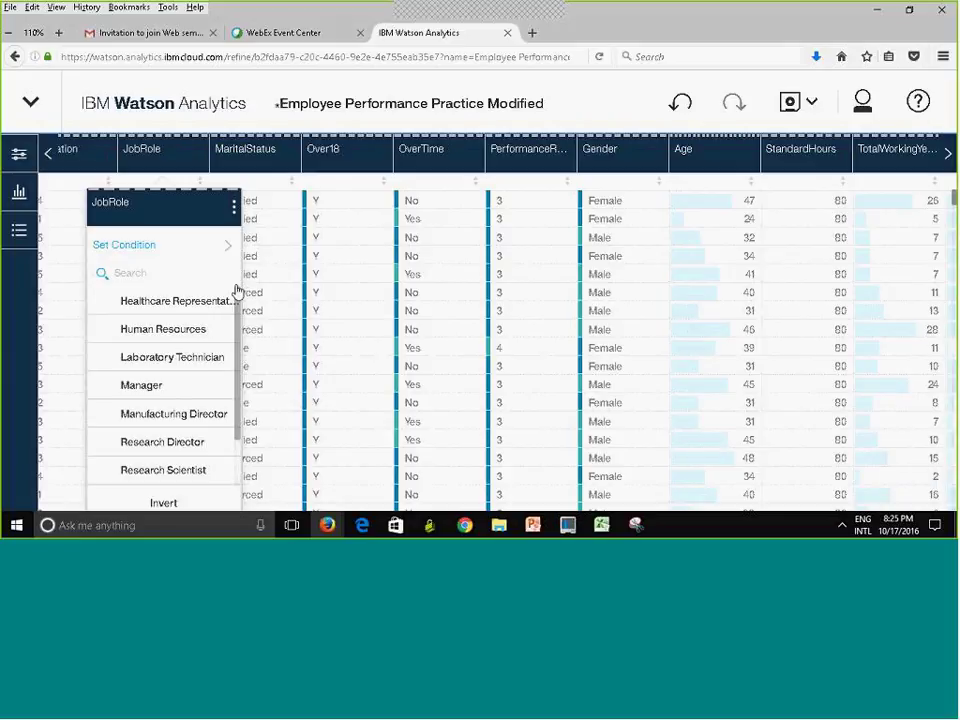
{"action": "left_click", "coordinate": [100, 362]}
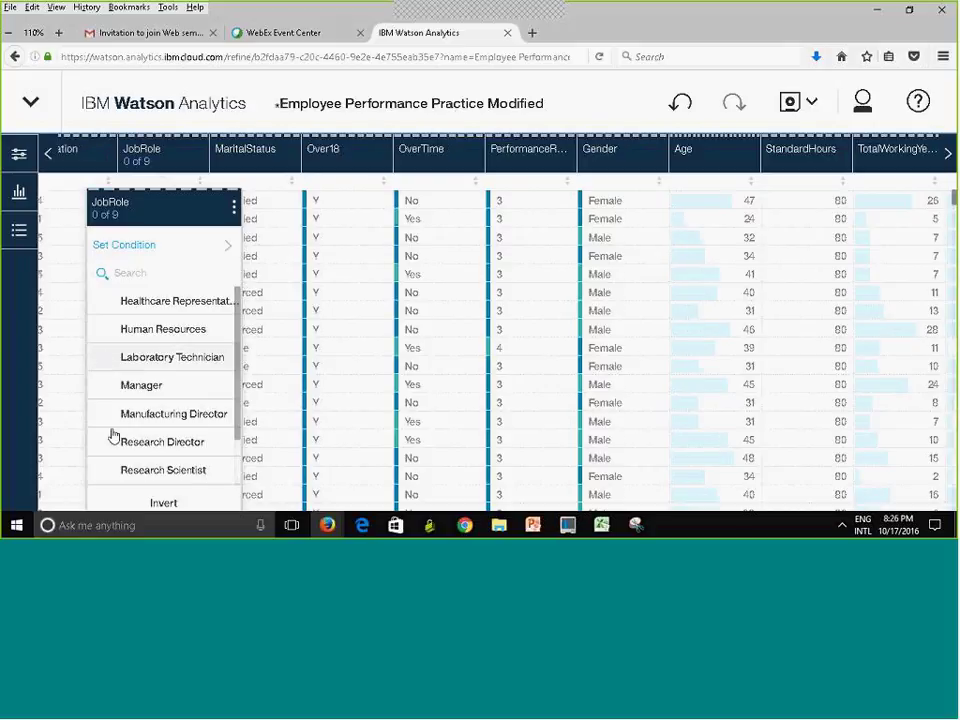
{"action": "left_click", "coordinate": [112, 385]}
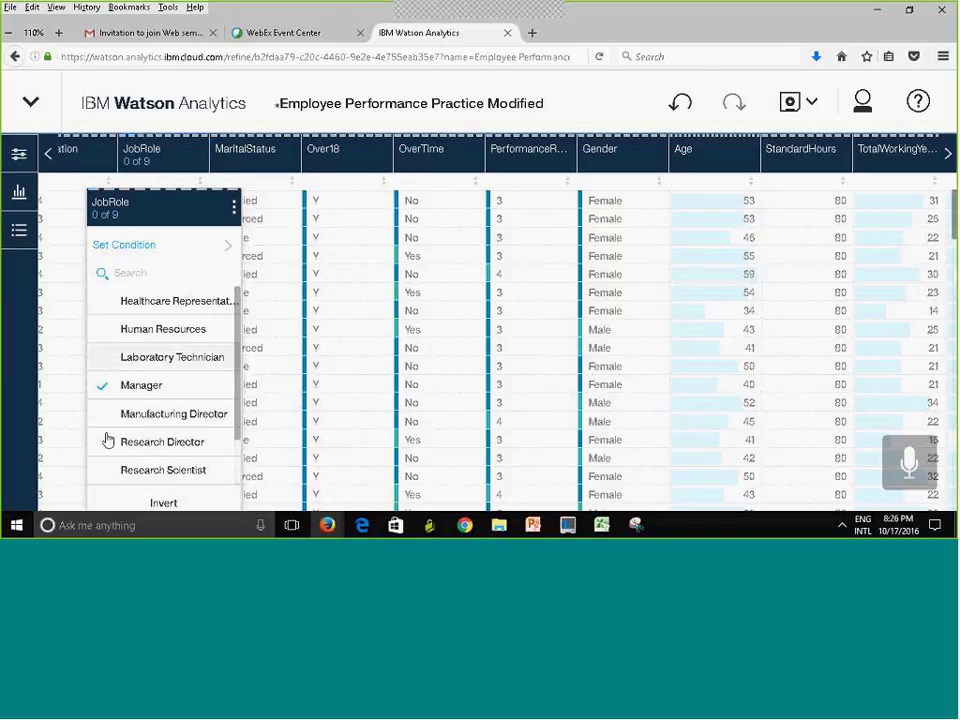
Add the Laboratory Technician and Human Resources roles to the JobRole filter and close the filter.
{"action": "left_click", "coordinate": [105, 363]}
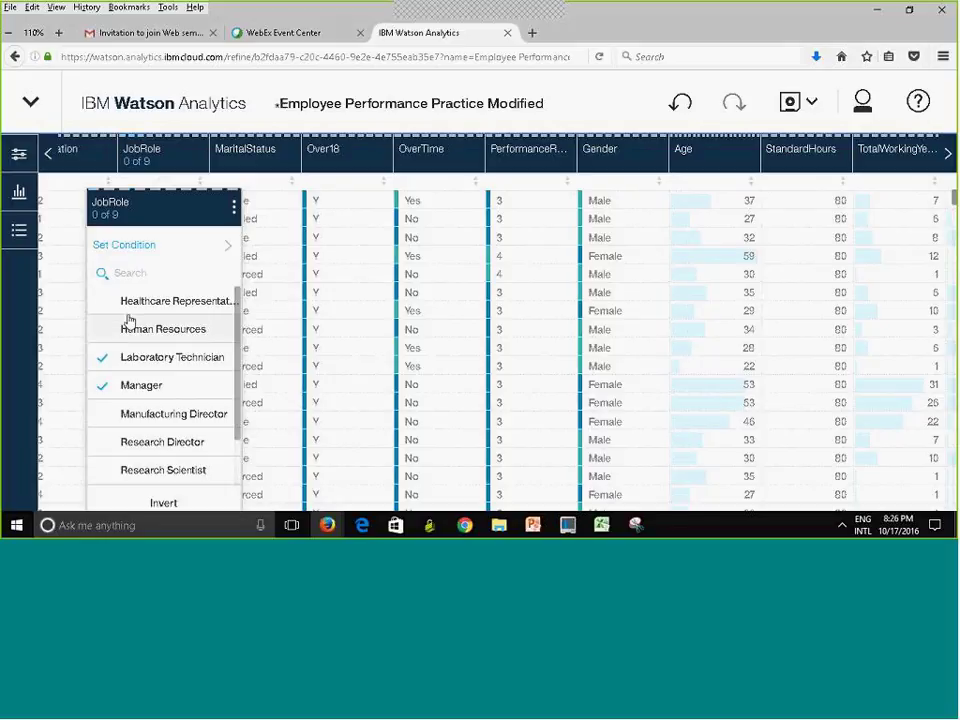
{"action": "left_click", "coordinate": [128, 322]}
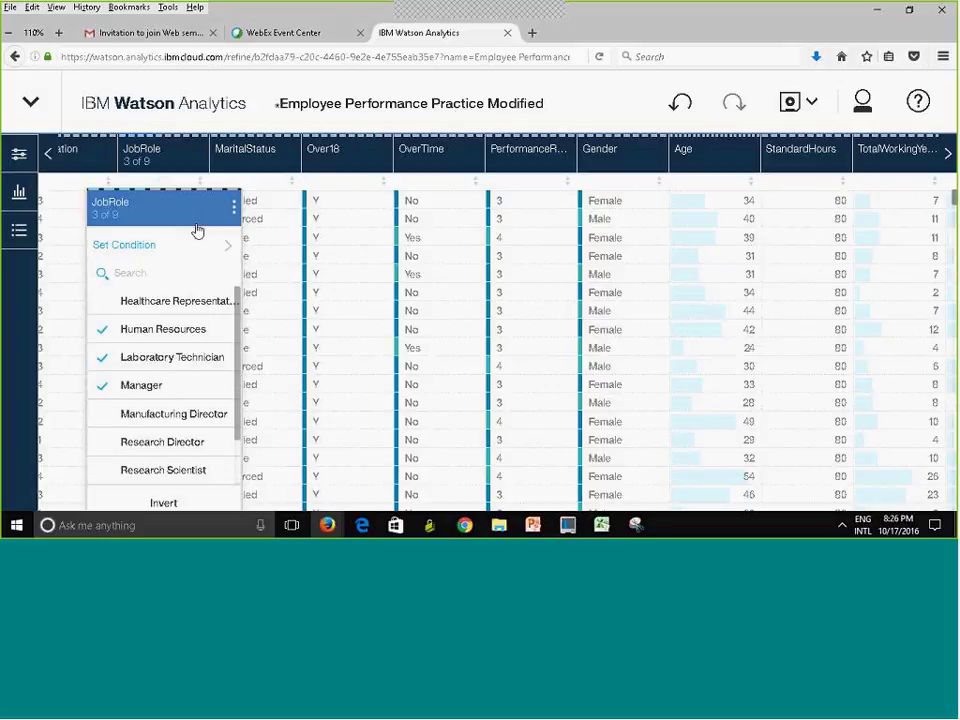
{"action": "left_click", "coordinate": [225, 92]}
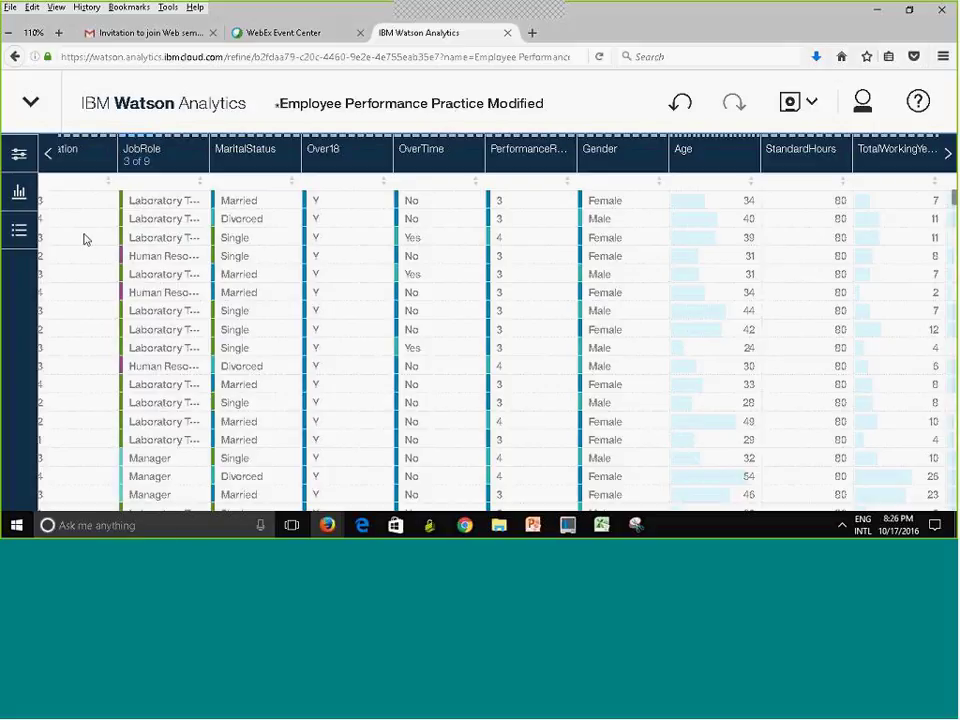
Undo the role selections in the JobRole filter until all roles are included, and save the data set.
{"action": "left_click", "coordinate": [680, 104]}
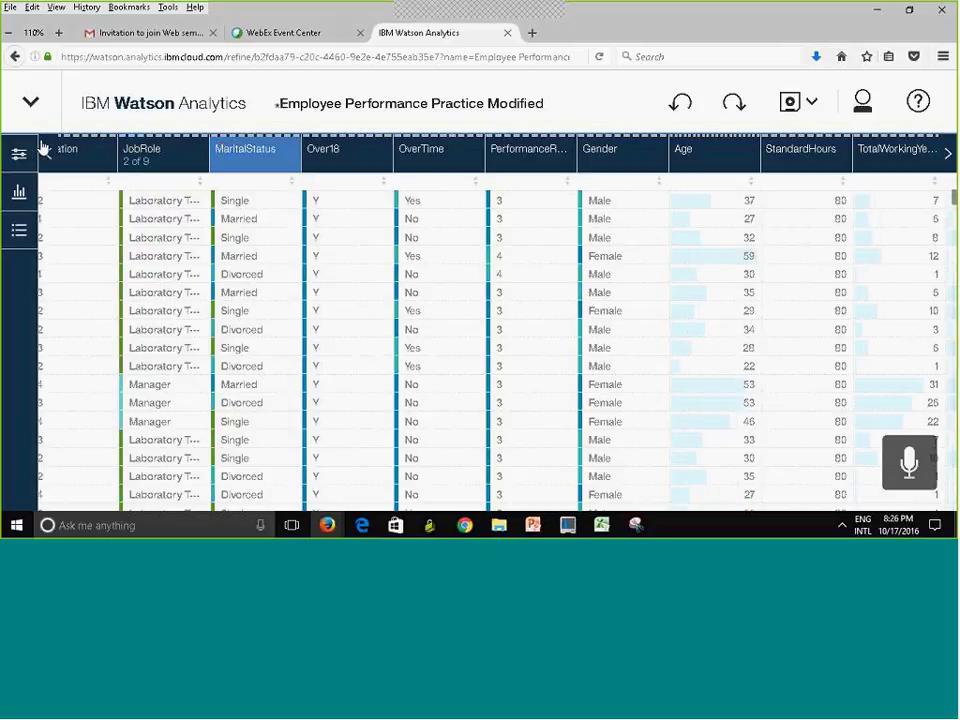
{"action": "left_click", "coordinate": [680, 102]}
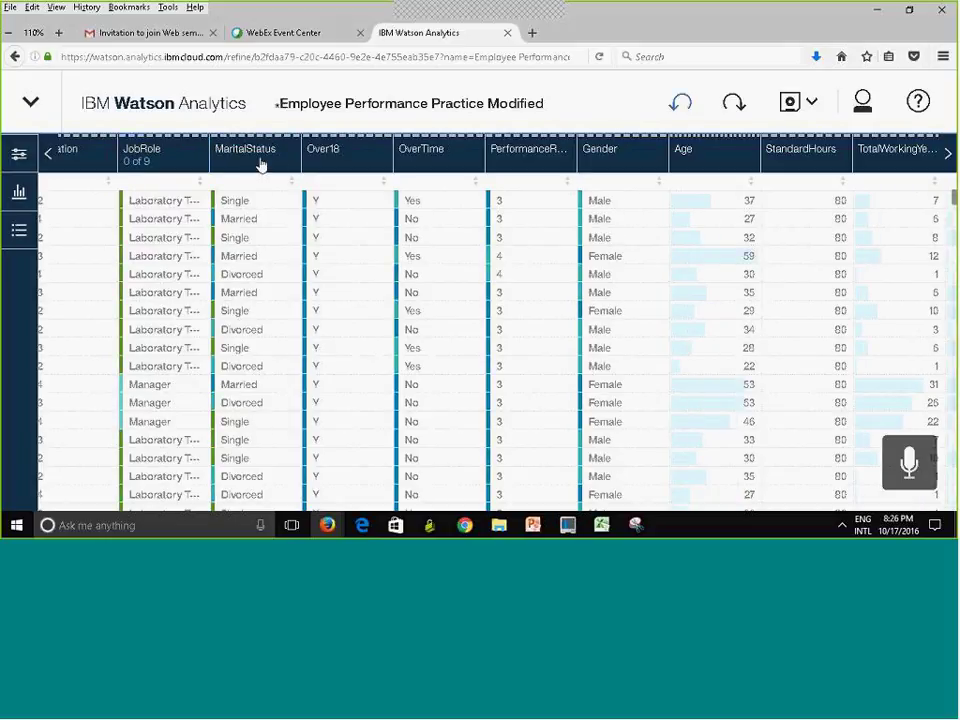
{"action": "left_click", "coordinate": [681, 107]}
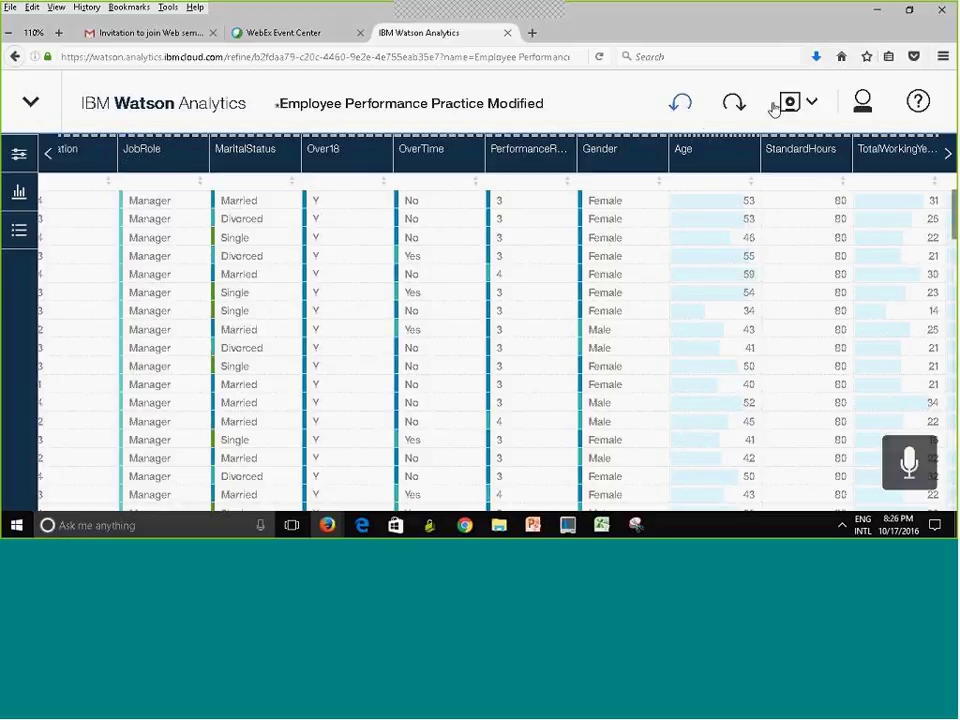
{"action": "left_click", "coordinate": [813, 108]}
{"action": "left_click", "coordinate": [724, 134]}
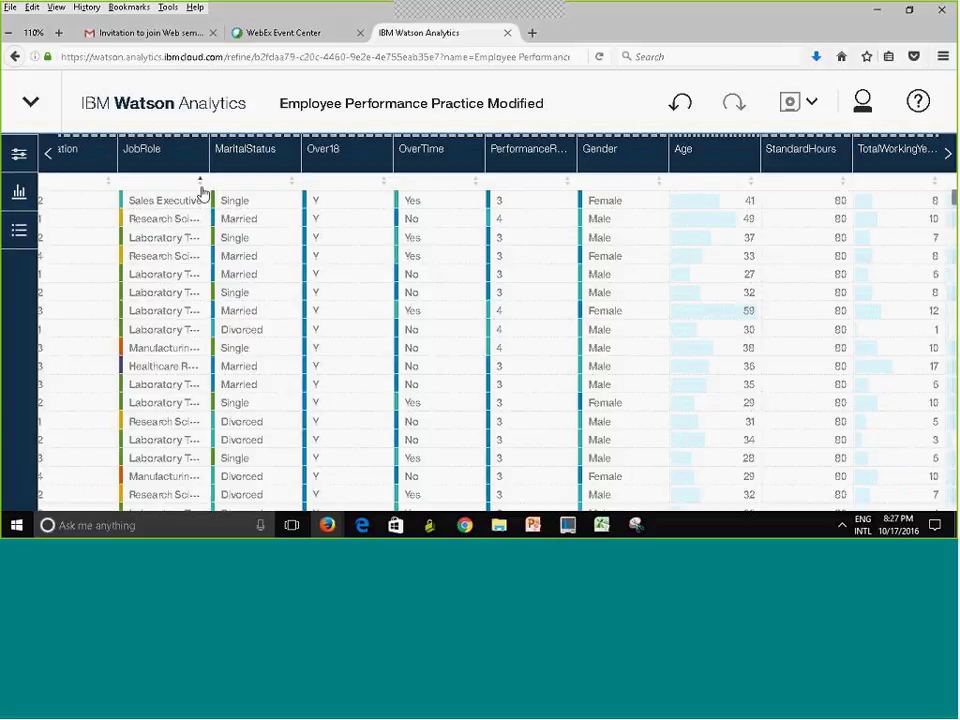
Sort the rows by JobRole in descending order and display the quality metrics for the columns.
{"action": "left_click", "coordinate": [200, 181]}
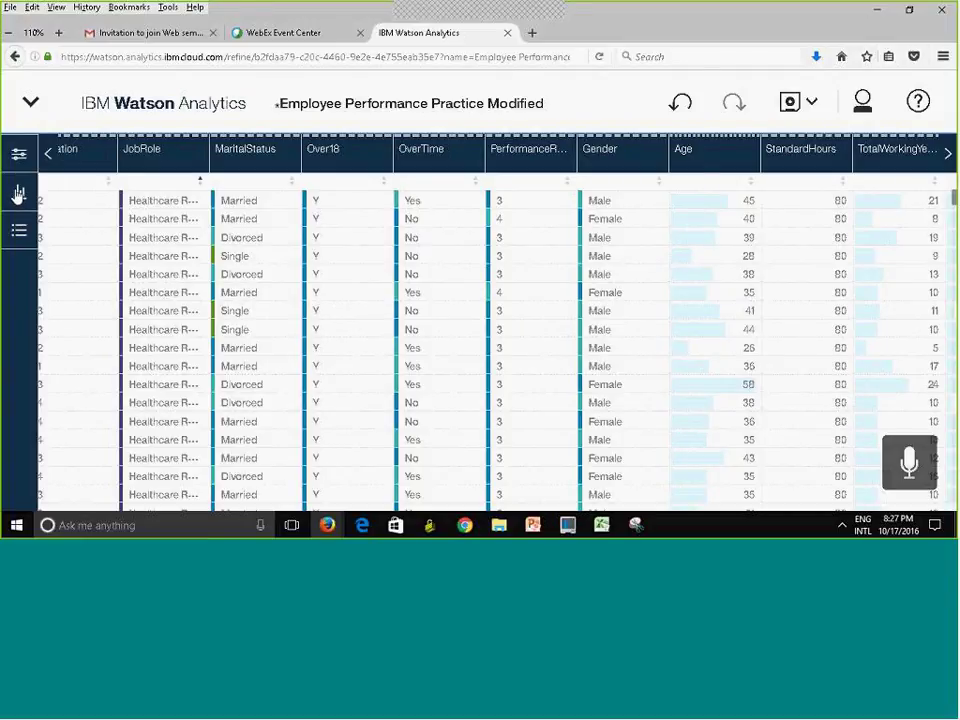
{"action": "left_click", "coordinate": [18, 193]}
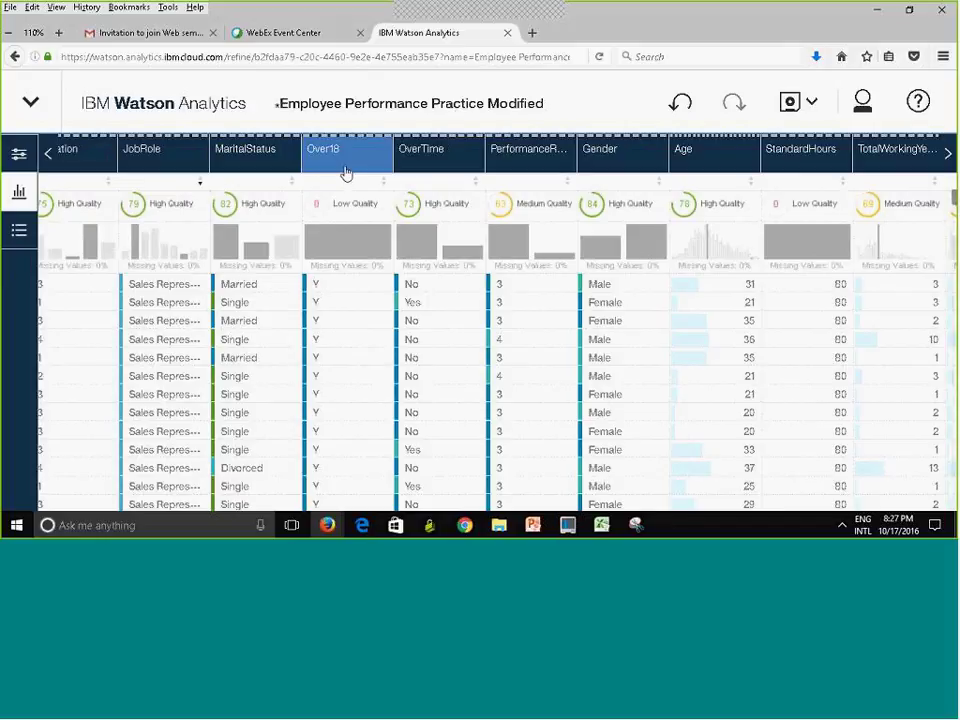
Search the column list for "stan" and hide the StandardHours column.
{"action": "left_click", "coordinate": [18, 154]}
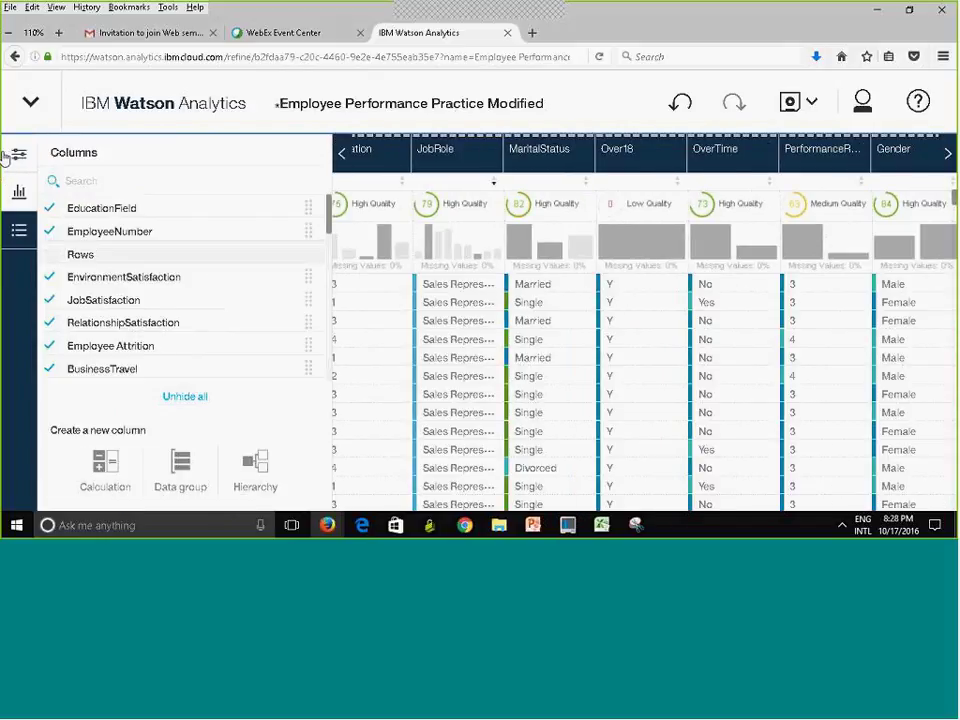
{"action": "left_click", "coordinate": [107, 181]}
{"action": "type", "text": "stan"}
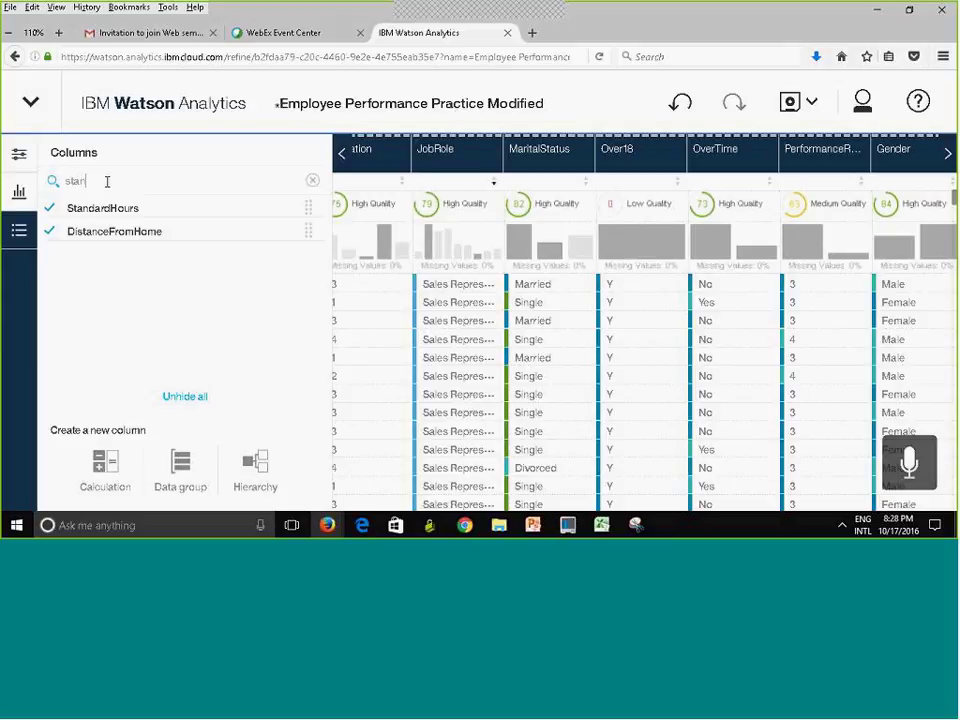
{"action": "left_click", "coordinate": [51, 210]}
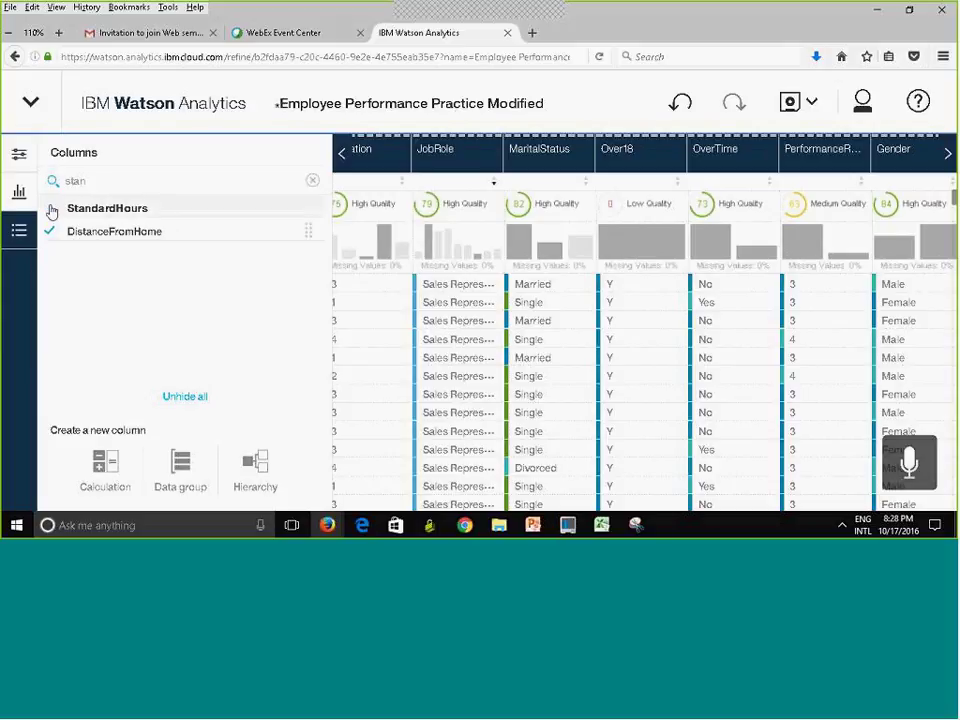
Search the column list for "over", hide the Over18 column, and save the data set.
{"action": "left_click", "coordinate": [101, 176]}
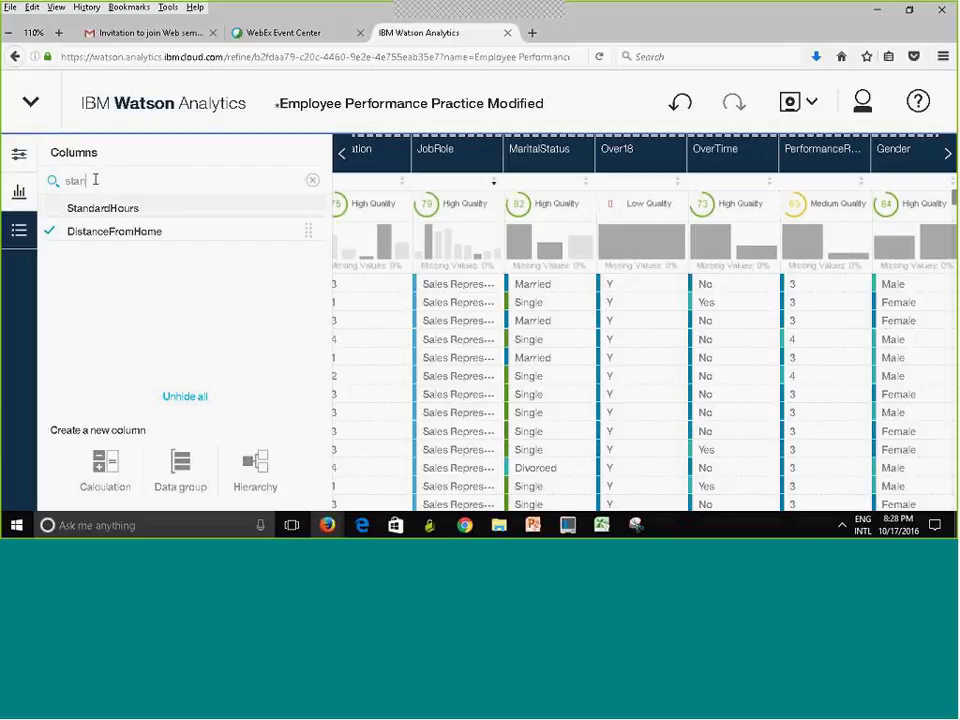
{"action": "key", "text": "BackSpace"}
{"action": "type", "text": "over"}
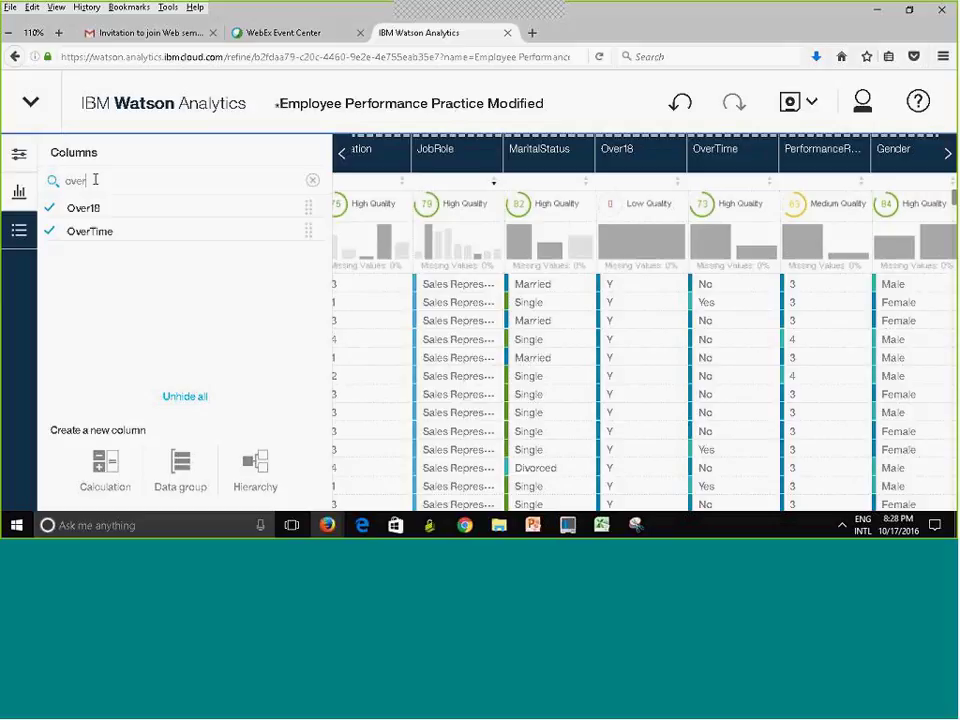
{"action": "left_click", "coordinate": [48, 207]}
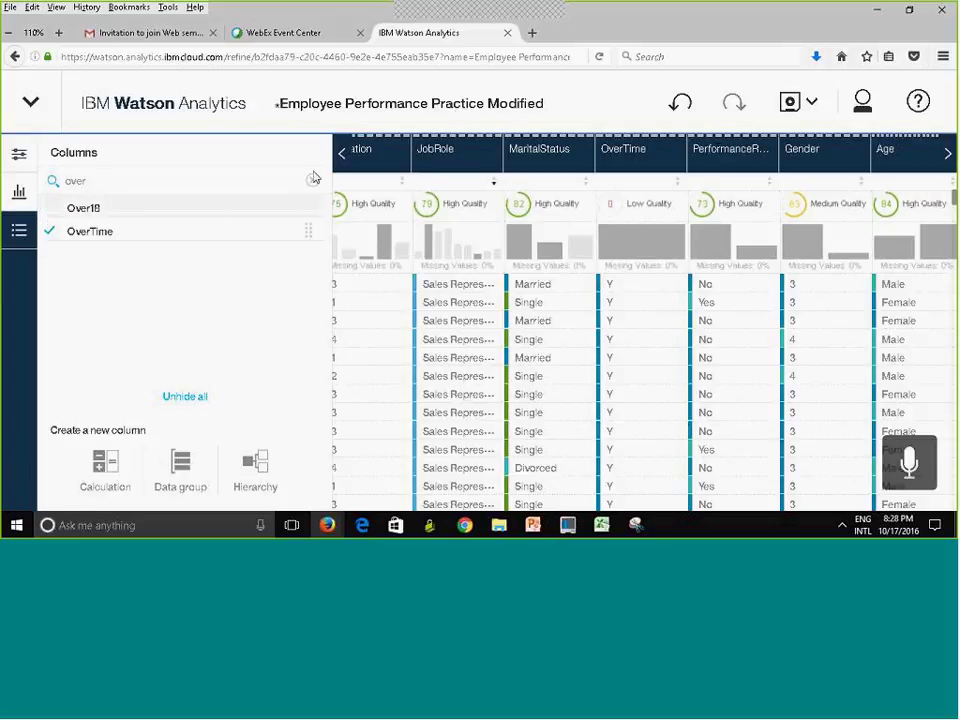
{"action": "left_click", "coordinate": [17, 152]}
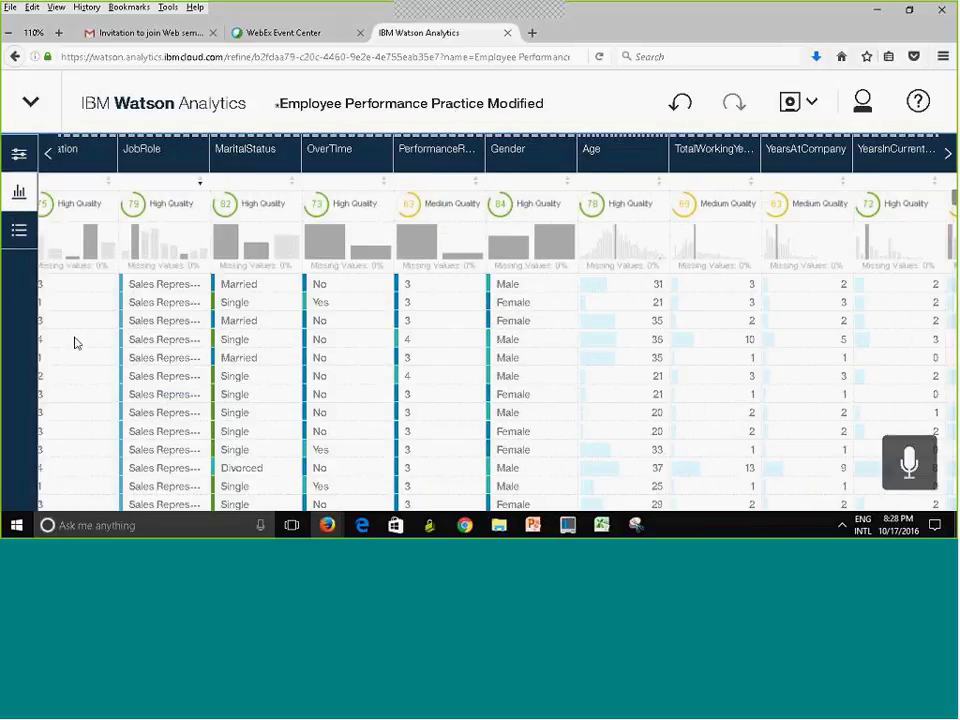
{"action": "left_click", "coordinate": [813, 104]}
{"action": "left_click", "coordinate": [688, 135]}
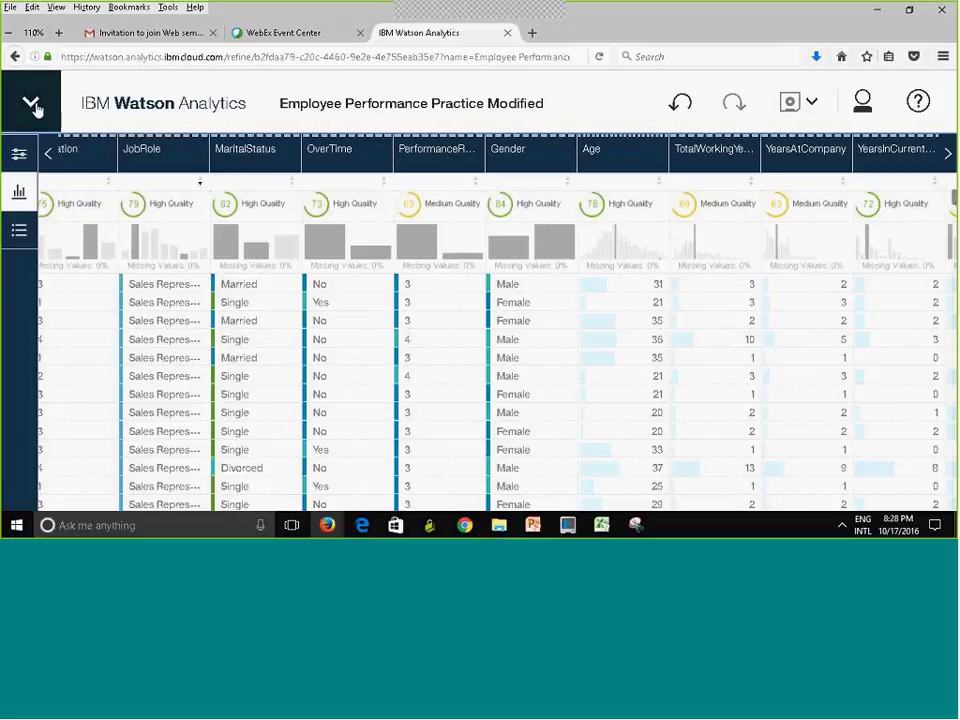
Close the Employee Performance Practice Modified data set and return to the Assignment 2 folder on the home page.
{"action": "left_click", "coordinate": [32, 104]}
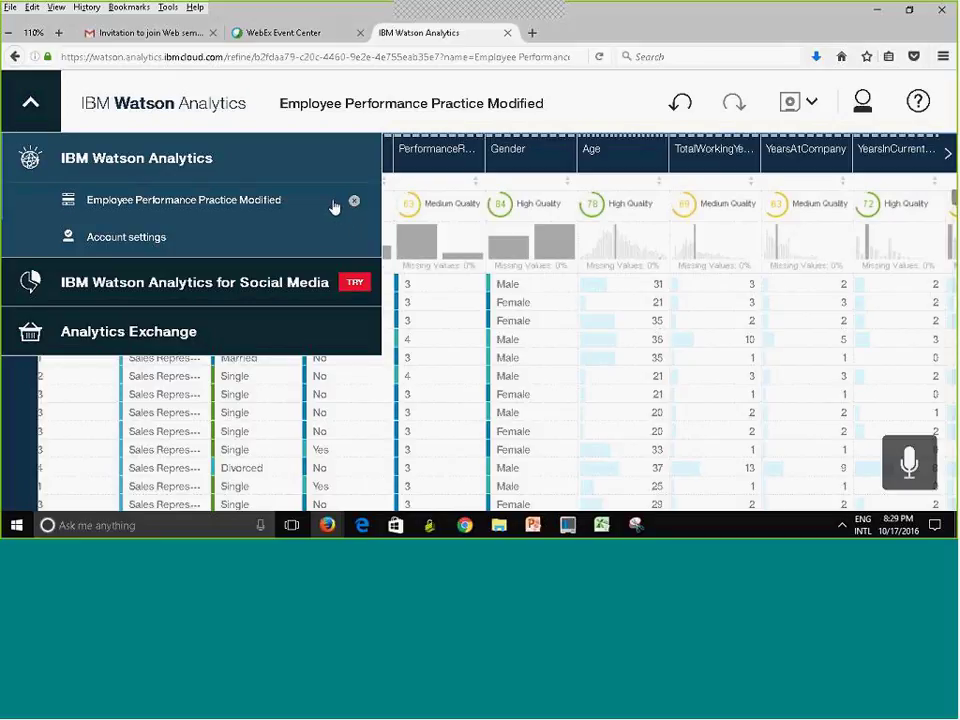
{"action": "left_click", "coordinate": [360, 237]}
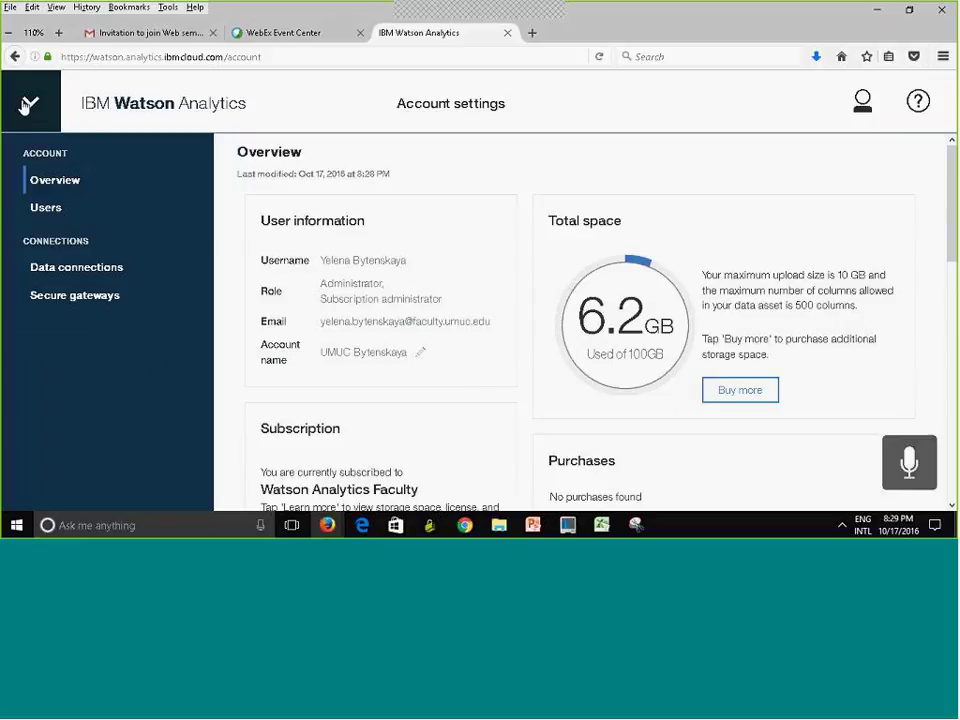
{"action": "left_click", "coordinate": [26, 107]}
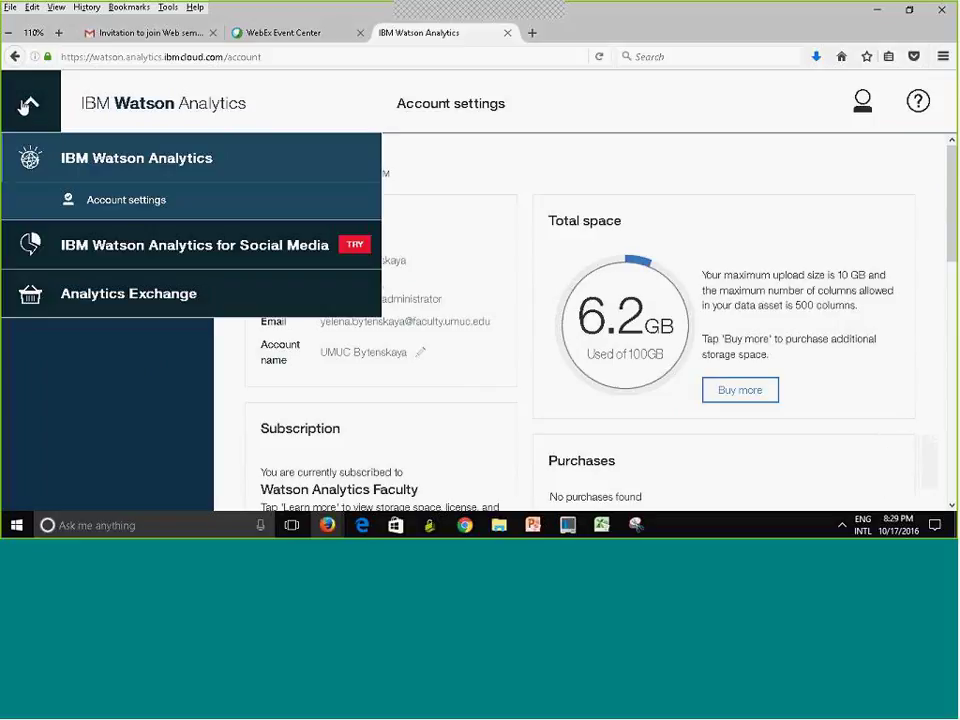
{"action": "left_click", "coordinate": [104, 162]}
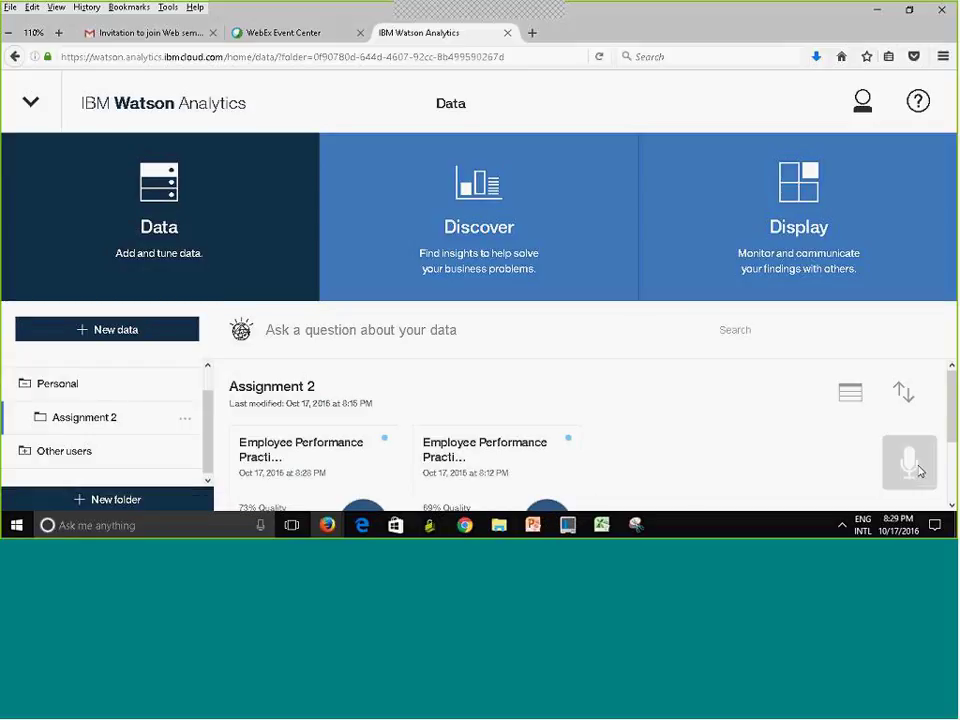
{"action": "scroll", "coordinate": [400, 463], "scroll_direction": "down", "scroll_amount": 2}
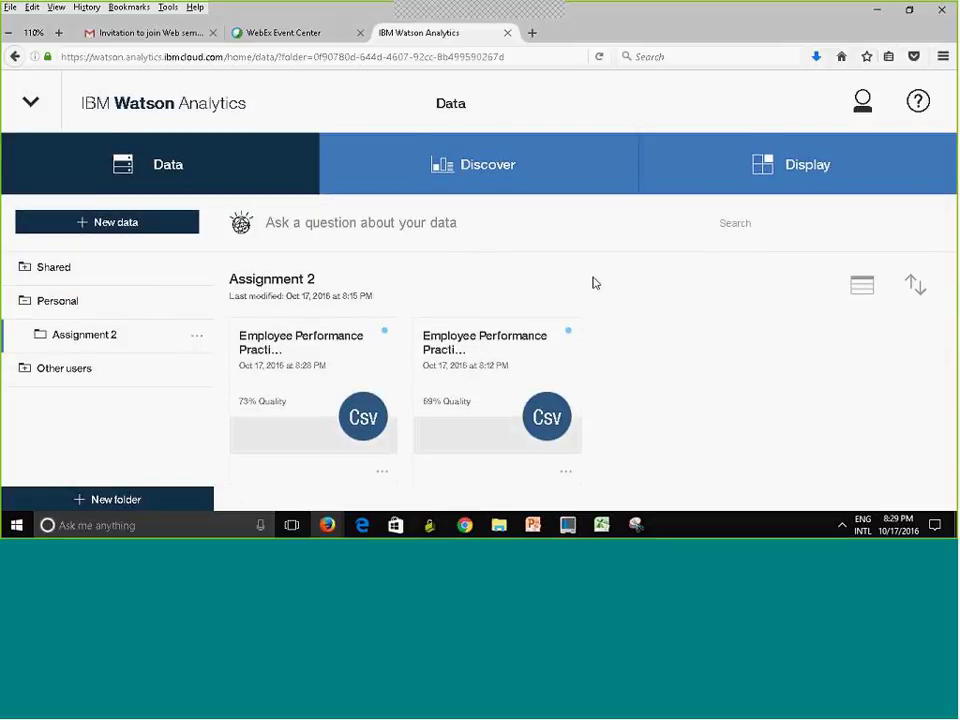
Ask a question about the data with the keyword "peformance" and clear it.
{"action": "left_click", "coordinate": [367, 224]}
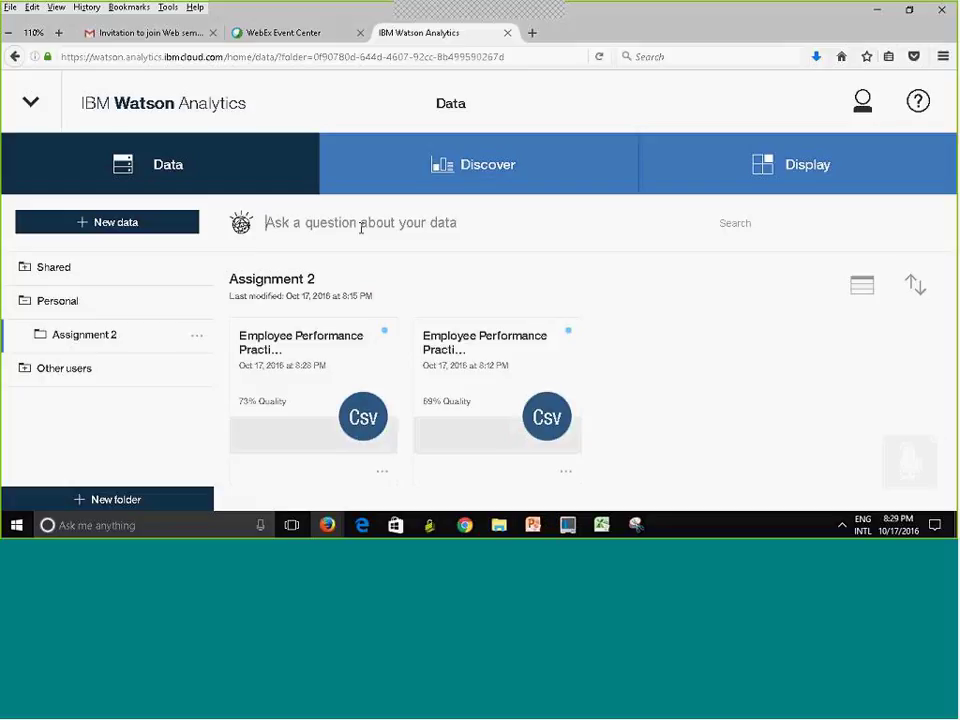
{"action": "type", "text": "peformance"}
{"action": "key", "text": "Return"}
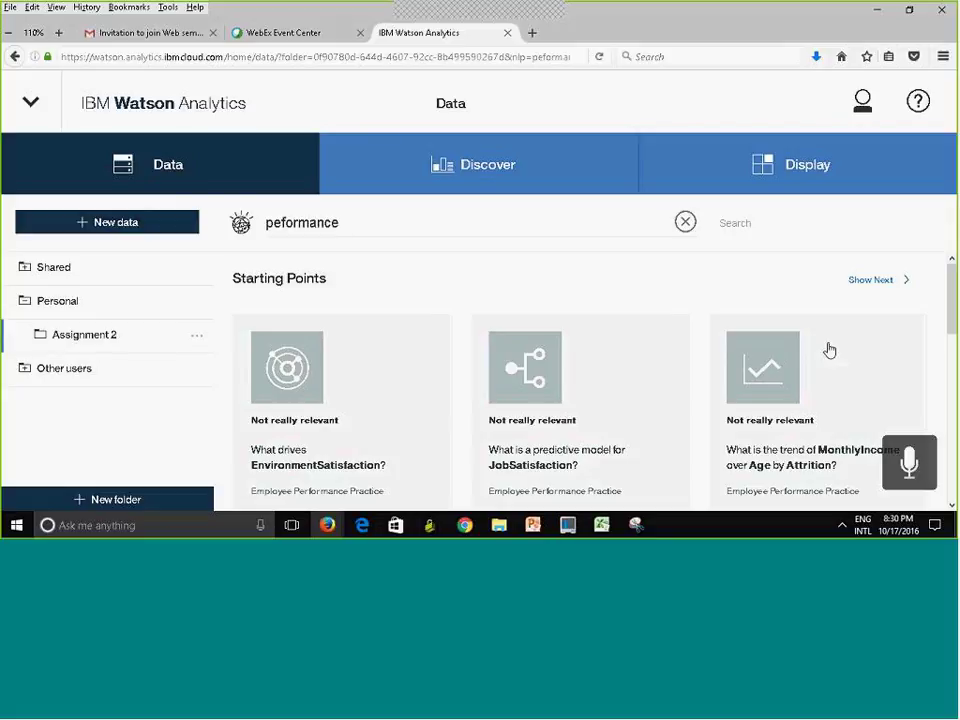
{"action": "left_click_drag", "start_coordinate": [333, 221], "coordinate": [197, 218]}
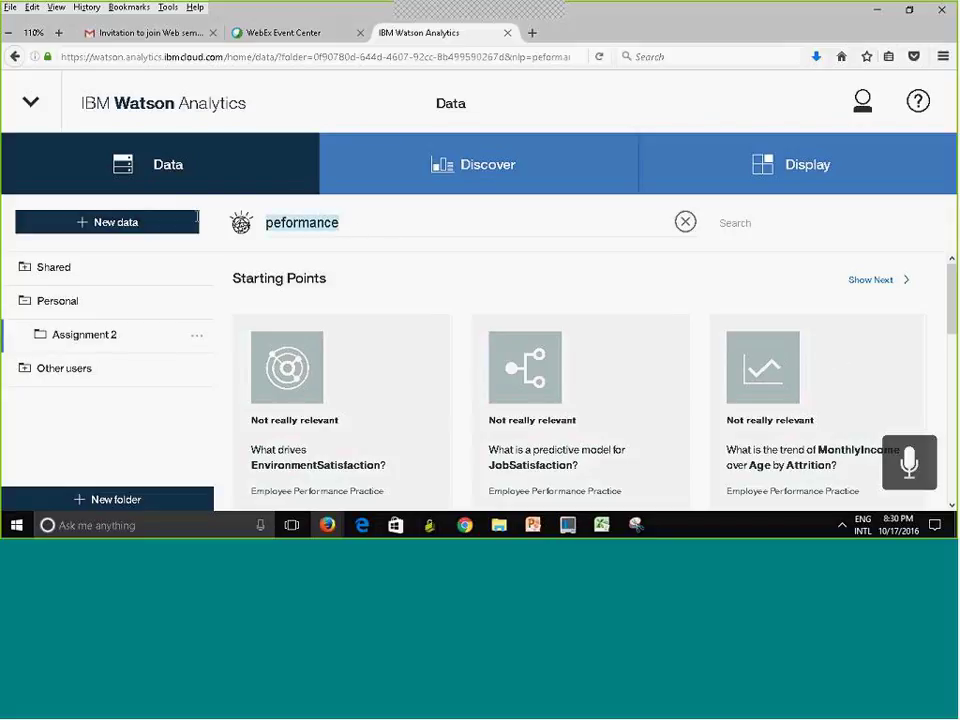
{"action": "type", "text": "a"}
{"action": "key", "text": "BackSpace"}
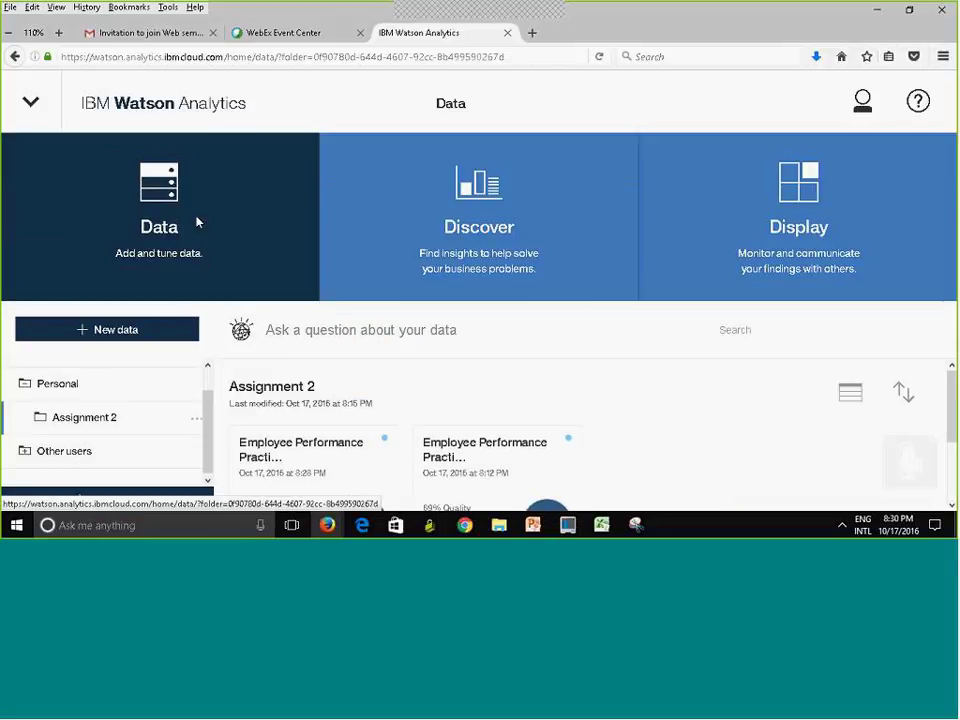
Ask a question about the data with the keyword "retention".
{"action": "left_click", "coordinate": [297, 332]}
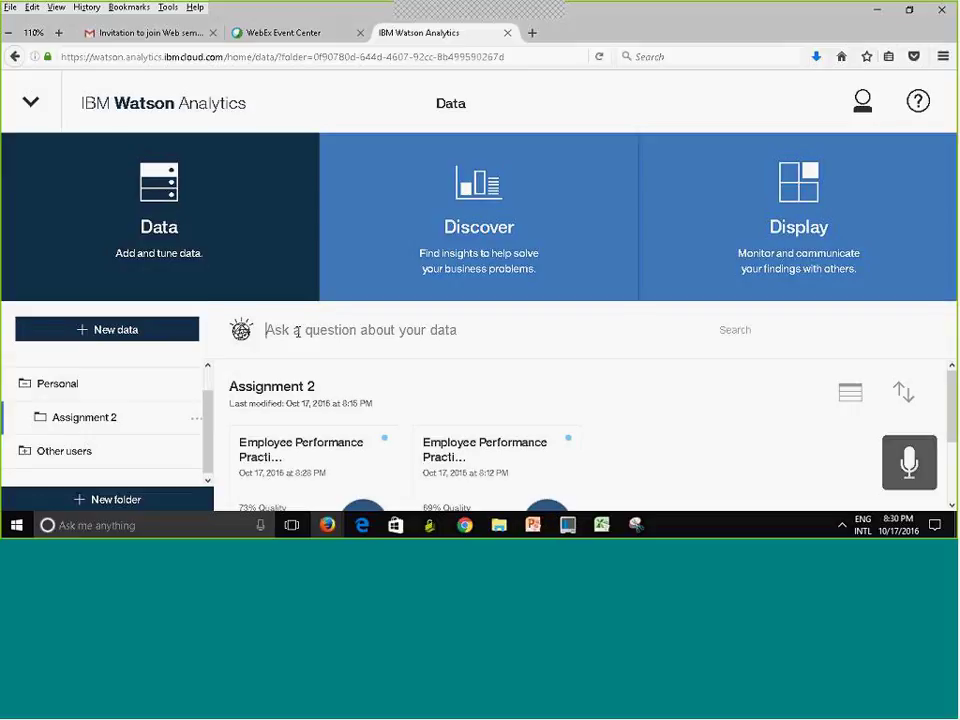
{"action": "type", "text": "ret"}
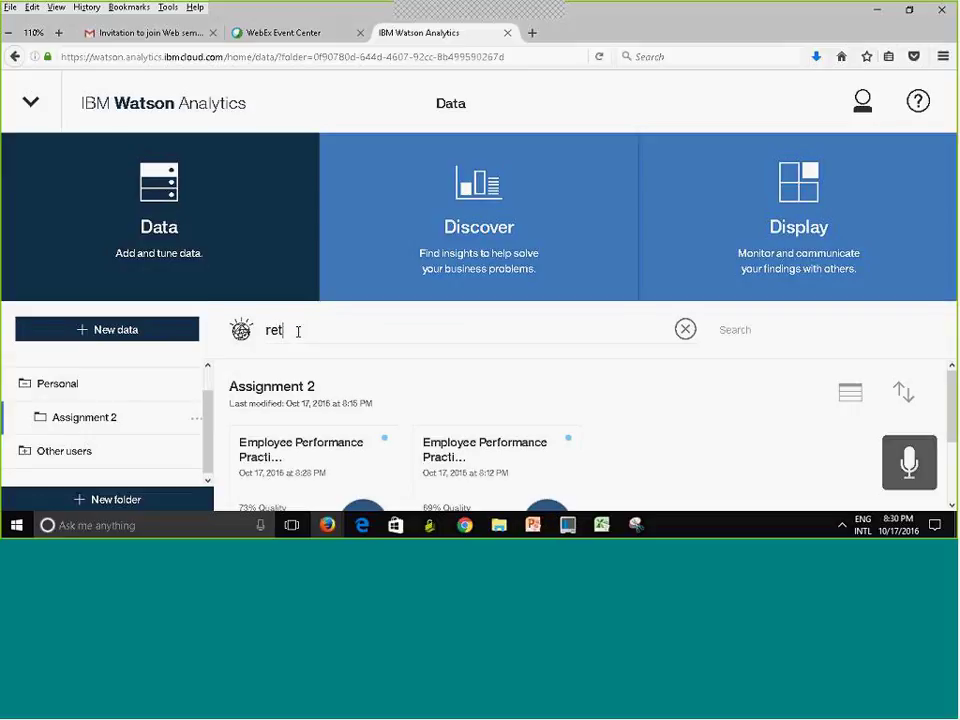
{"action": "type", "text": "ention"}
{"action": "key", "text": "Return"}
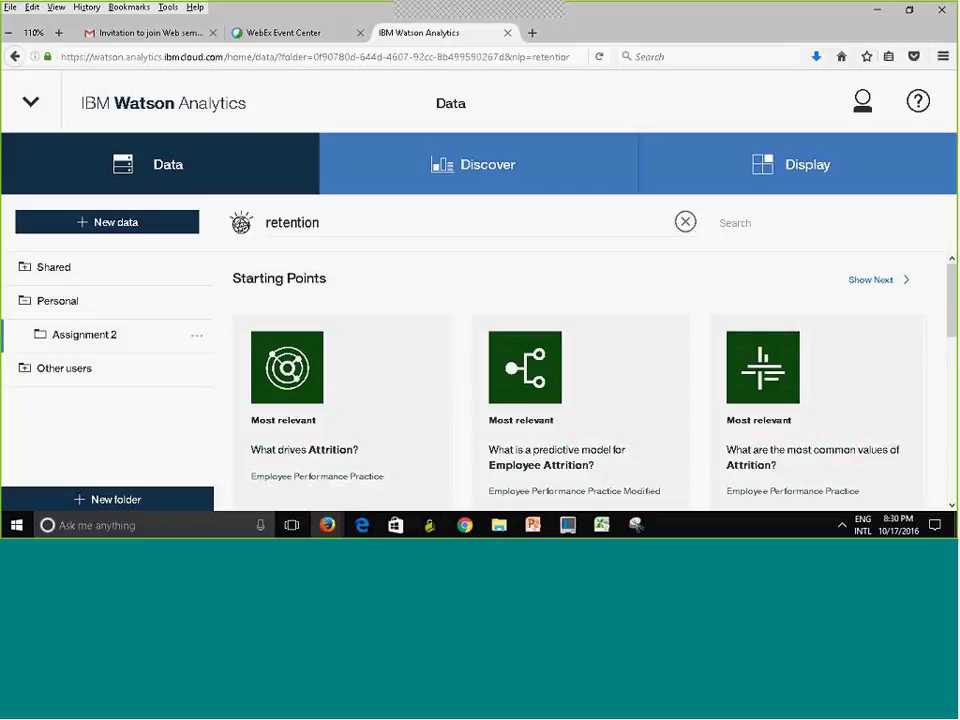
Look through the suggested starting points and open "What drives Attrition?" for Employee Performance Practice.
{"action": "scroll", "coordinate": [728, 295], "scroll_direction": "down", "scroll_amount": 3}
{"action": "scroll", "coordinate": [590, 380], "scroll_direction": "down", "scroll_amount": 2}
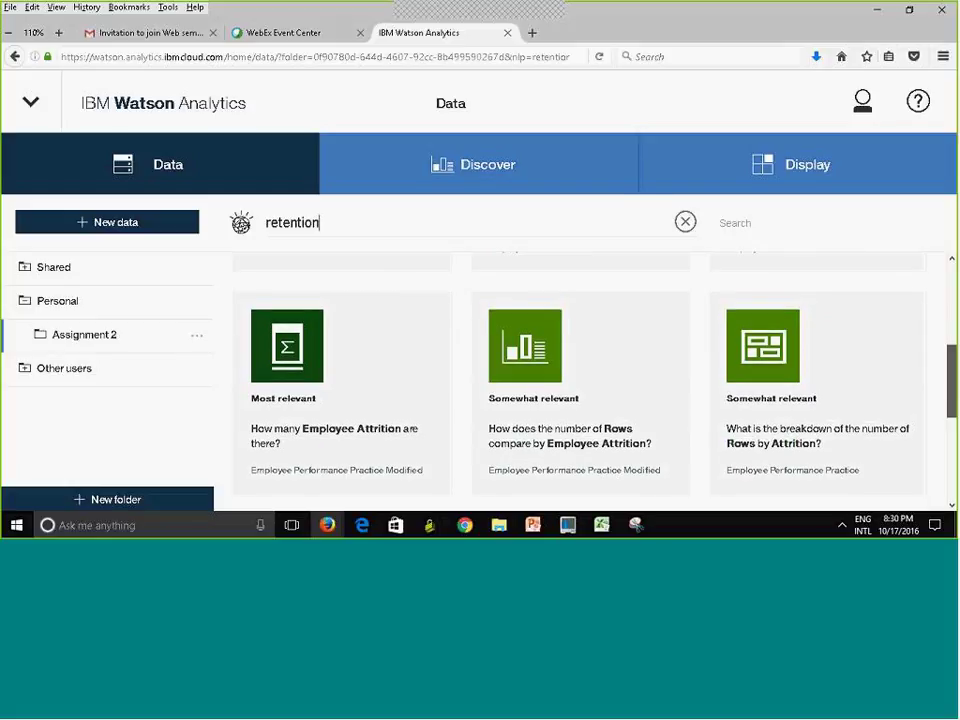
{"action": "scroll", "coordinate": [580, 380], "scroll_direction": "down", "scroll_amount": 2}
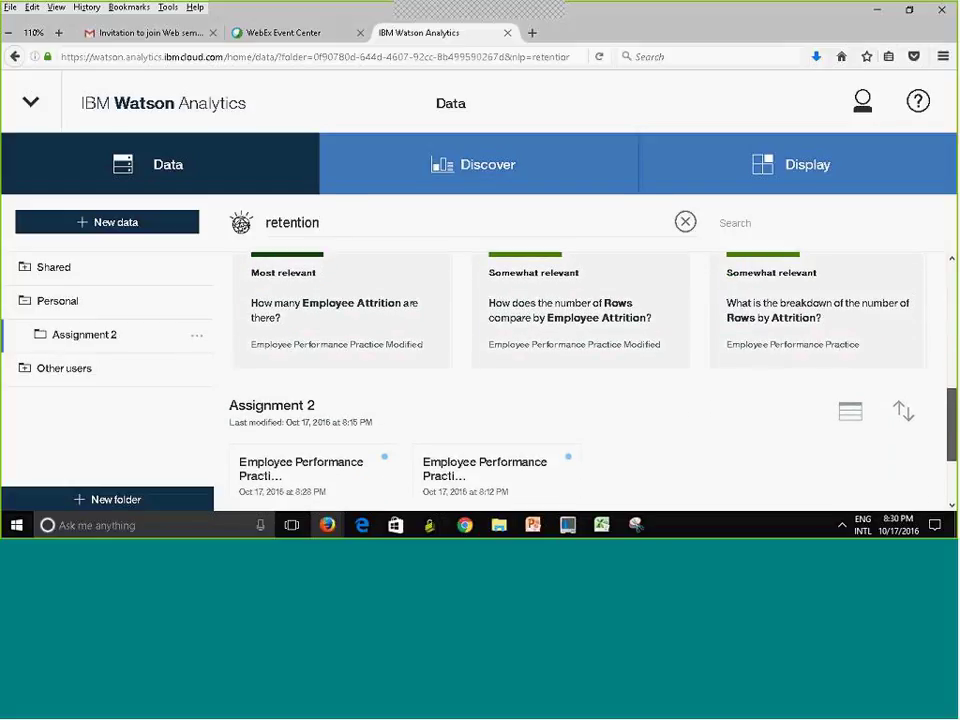
{"action": "scroll", "coordinate": [580, 380], "scroll_direction": "up", "scroll_amount": 6}
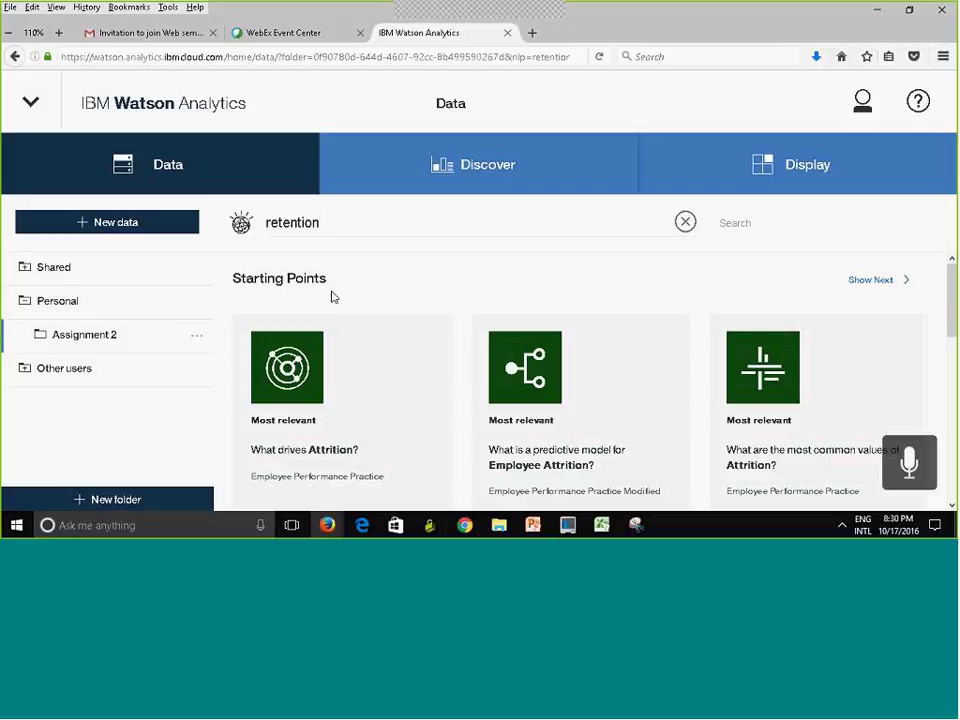
{"action": "left_click", "coordinate": [291, 373]}
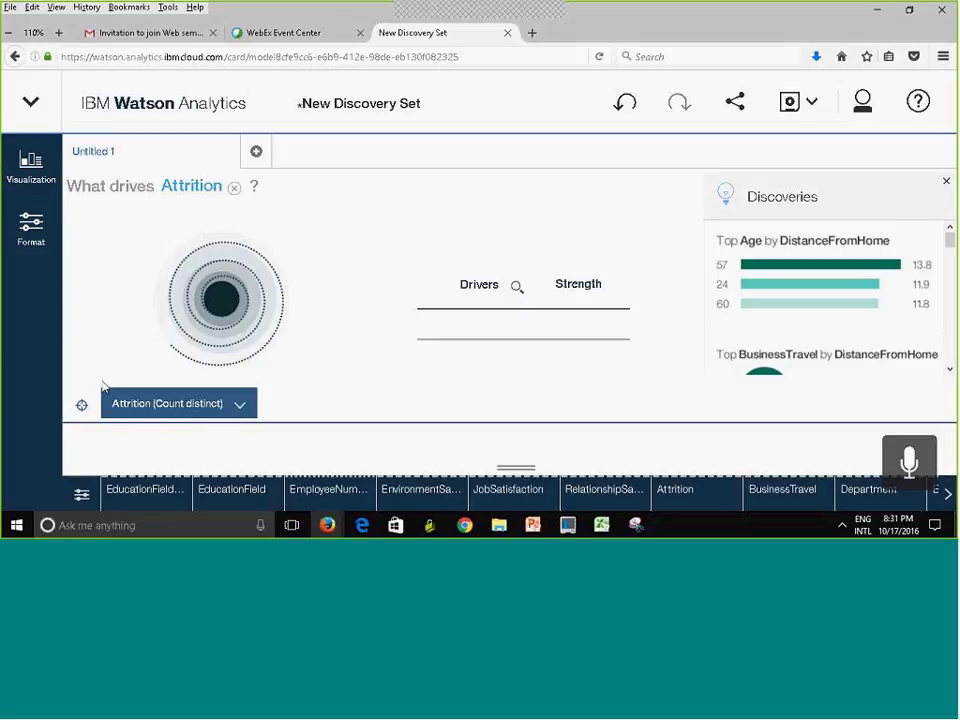
{"action": "left_click", "coordinate": [241, 409]}
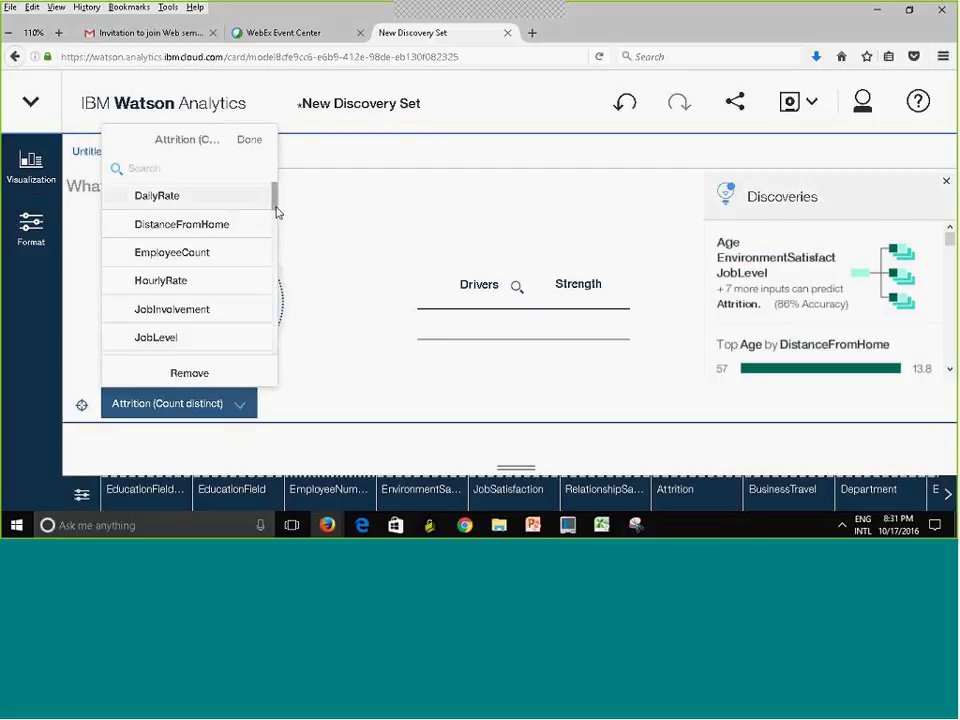
{"action": "scroll", "coordinate": [276, 212], "scroll_direction": "down", "scroll_amount": 2}
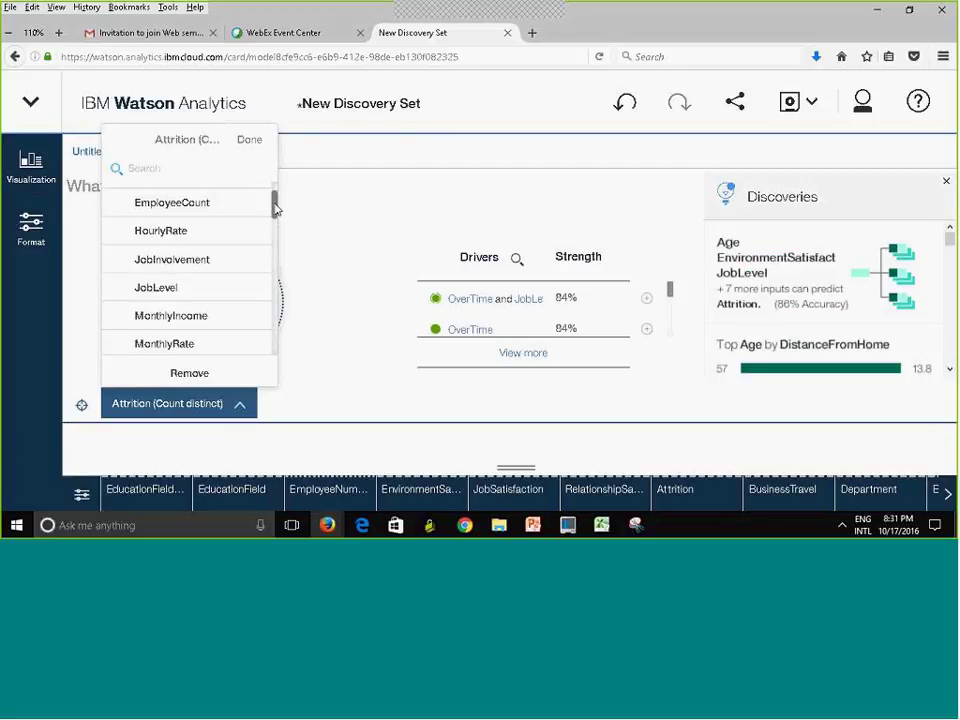
{"action": "left_click", "coordinate": [334, 261]}
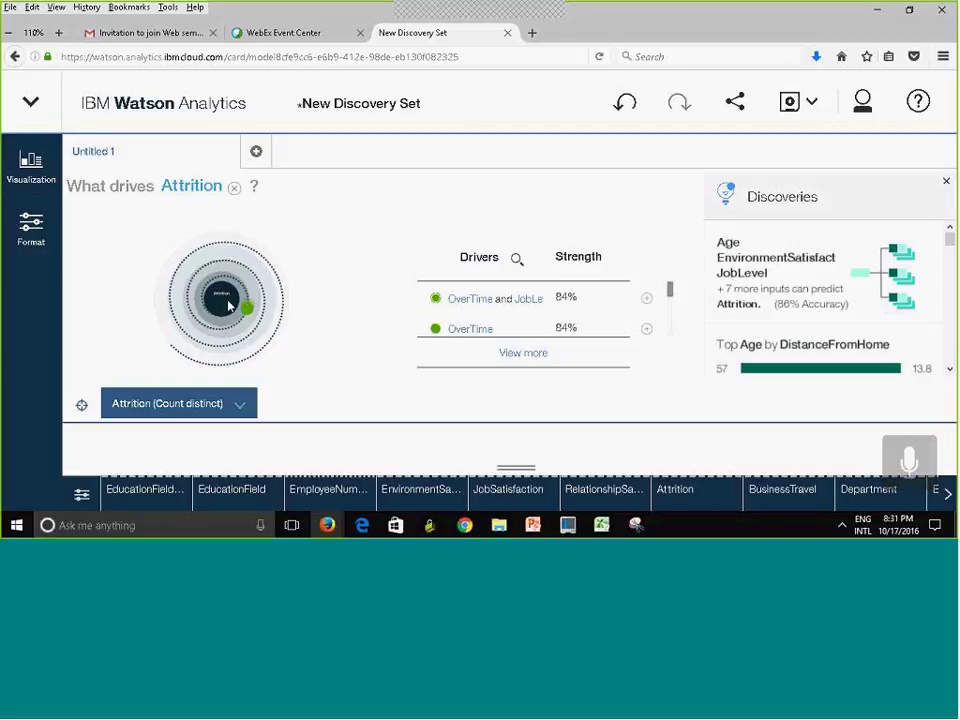
Try RelationshipSatisfaction and JobSatisfaction in turn as the target of the "What drives" question.
{"action": "left_click", "coordinate": [192, 190]}
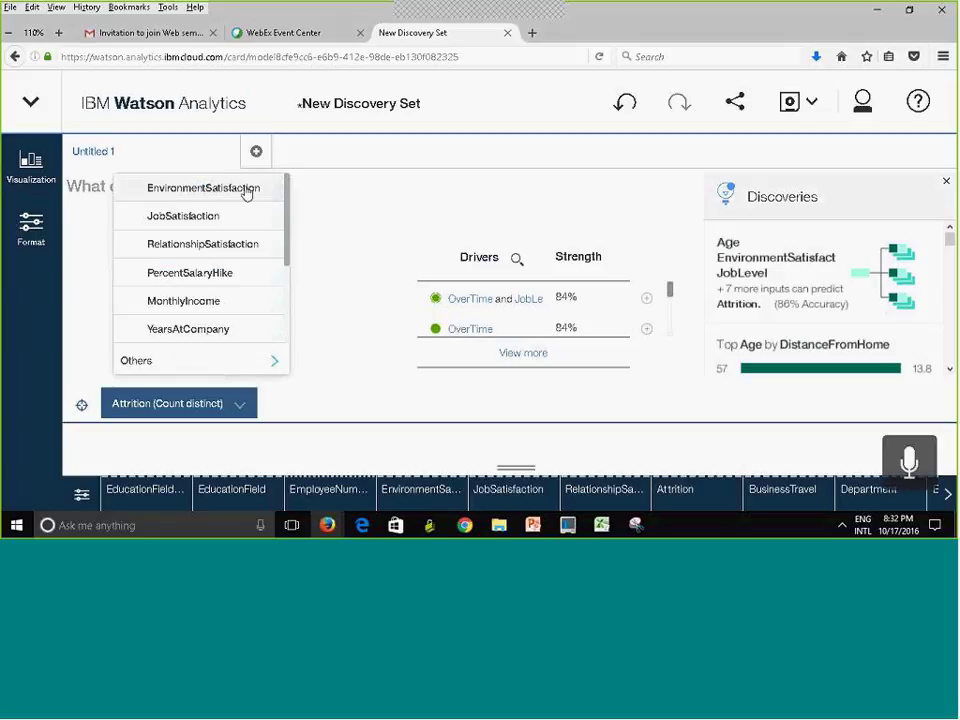
{"action": "mouse_move", "coordinate": [287, 242]}
{"action": "left_mouse_down"}
{"action": "mouse_move", "coordinate": [291, 326]}
{"action": "mouse_move", "coordinate": [294, 224]}
{"action": "left_mouse_up"}
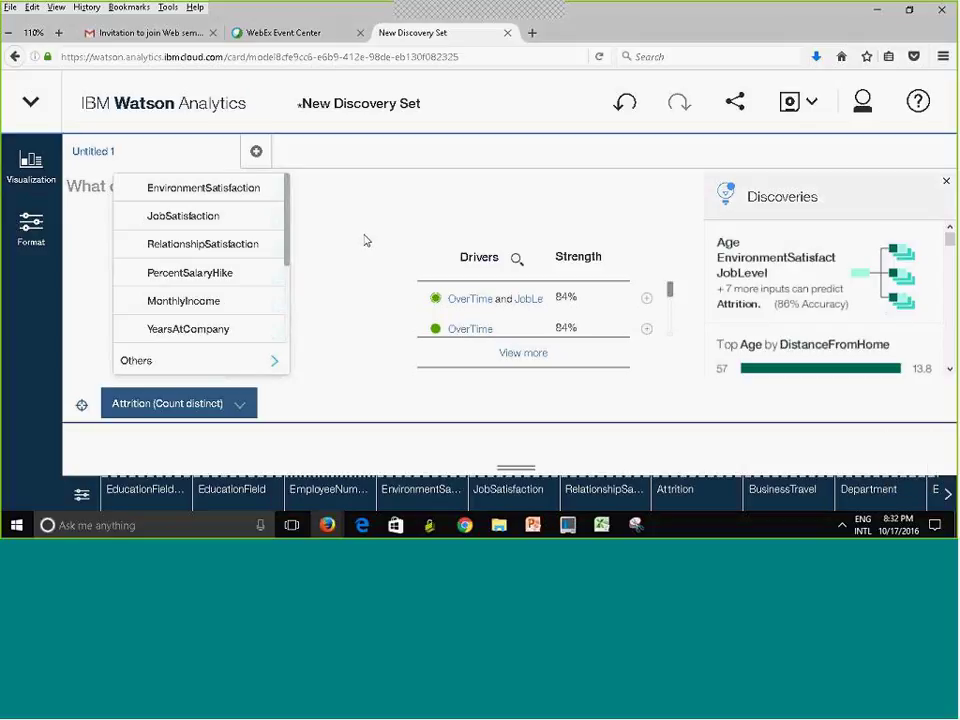
{"action": "left_click", "coordinate": [188, 248]}
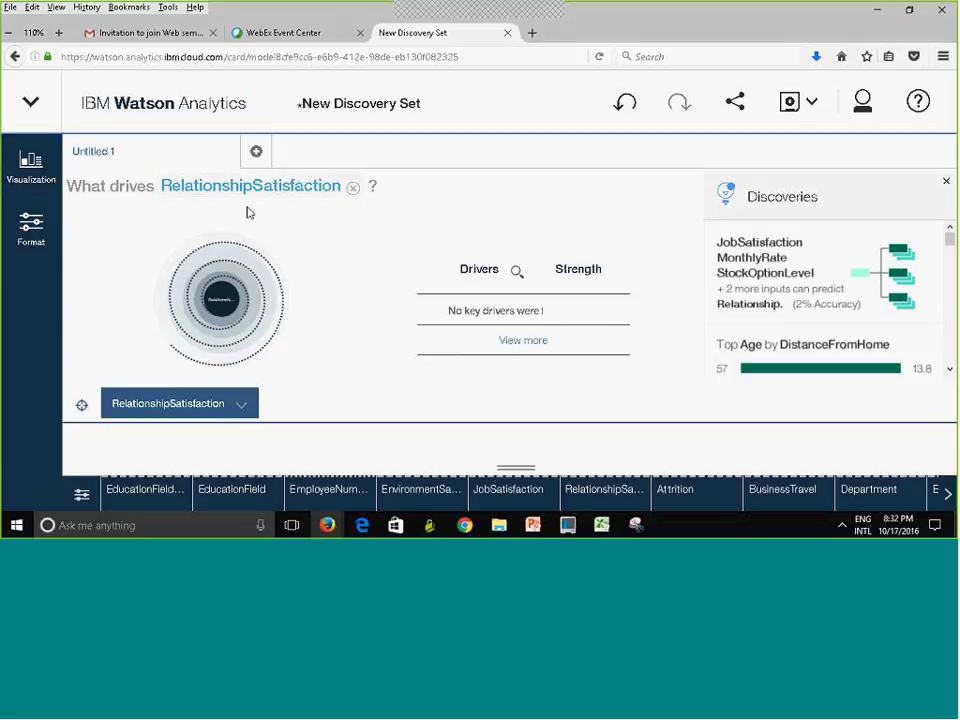
{"action": "left_click", "coordinate": [216, 190]}
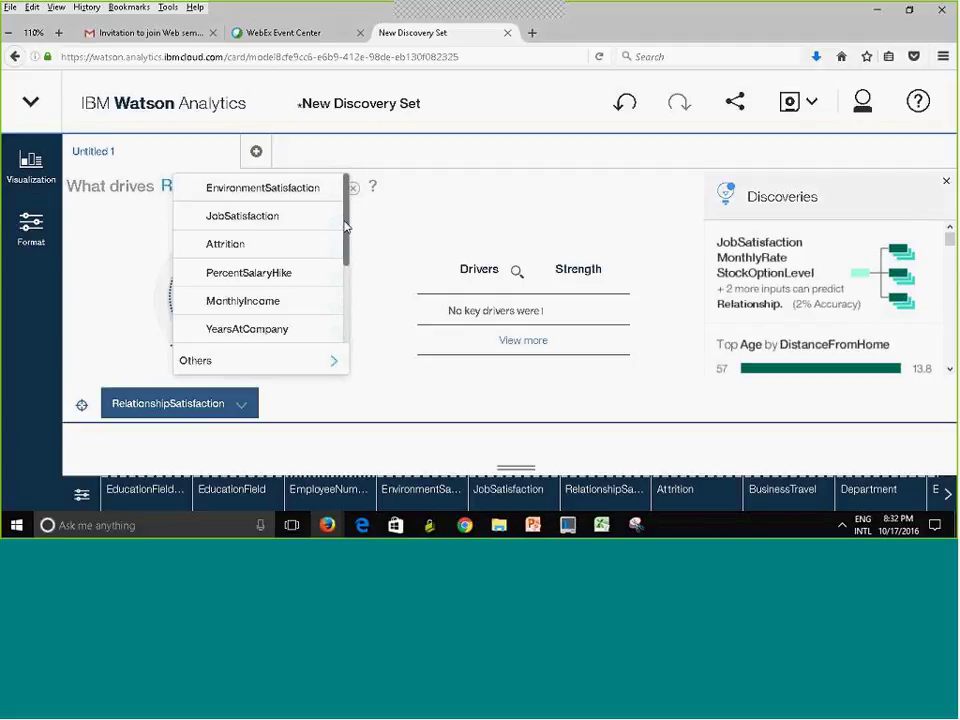
{"action": "key", "text": "Escape"}
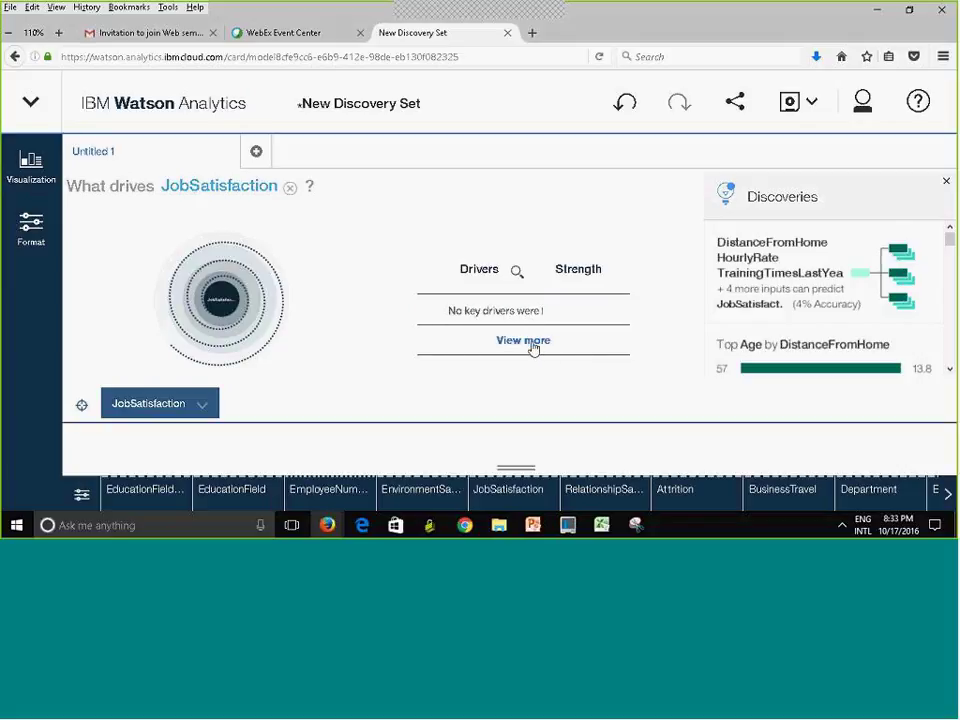
Look through the suggested target columns and set the "What drives" question back to Attrition.
{"action": "left_click", "coordinate": [255, 190]}
{"action": "left_click_drag", "start_coordinate": [315, 227], "coordinate": [253, 328]}
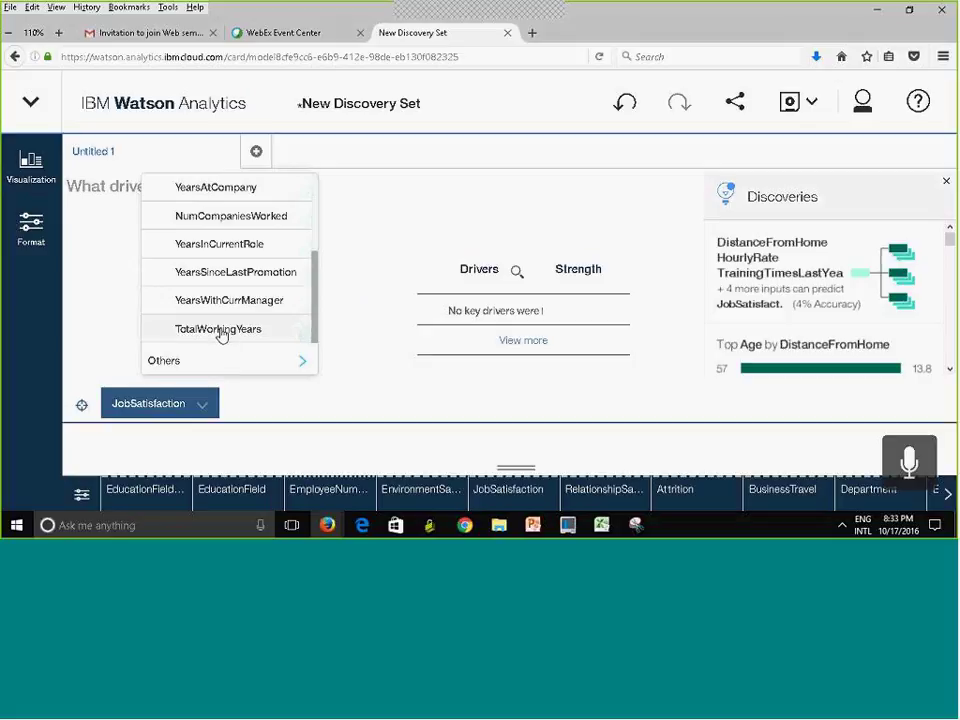
{"action": "left_click_drag", "start_coordinate": [317, 300], "coordinate": [315, 220]}
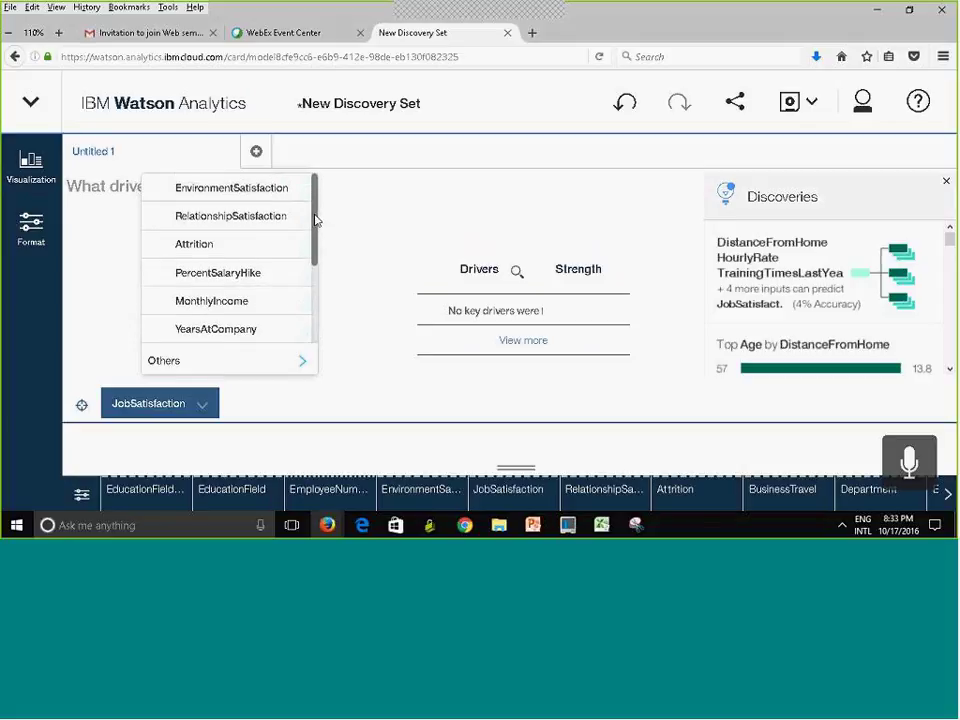
{"action": "left_click", "coordinate": [409, 246]}
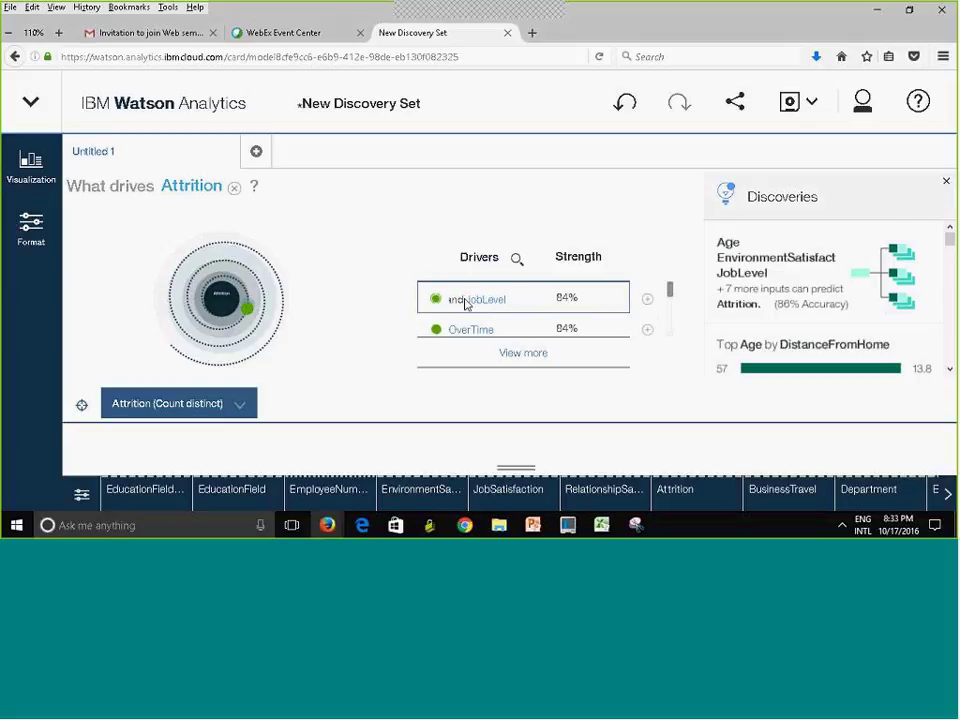
Add a comparison of Attrition by the combined OverTime and JobLevel driver, and return to the Attrition drivers view.
{"action": "left_click", "coordinate": [522, 358]}
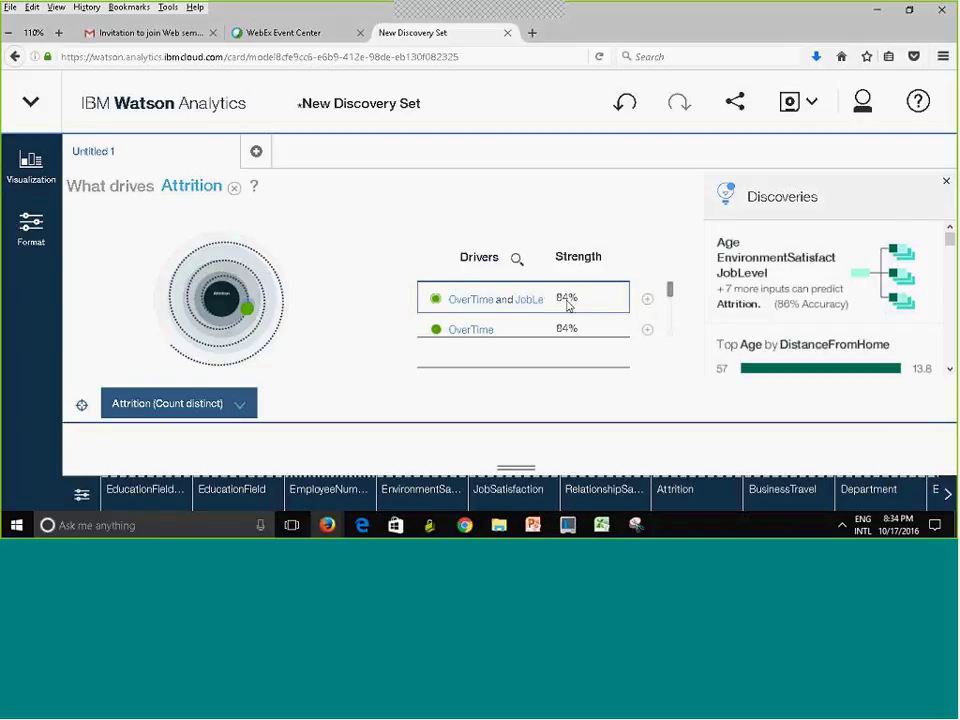
{"action": "left_click", "coordinate": [648, 302]}
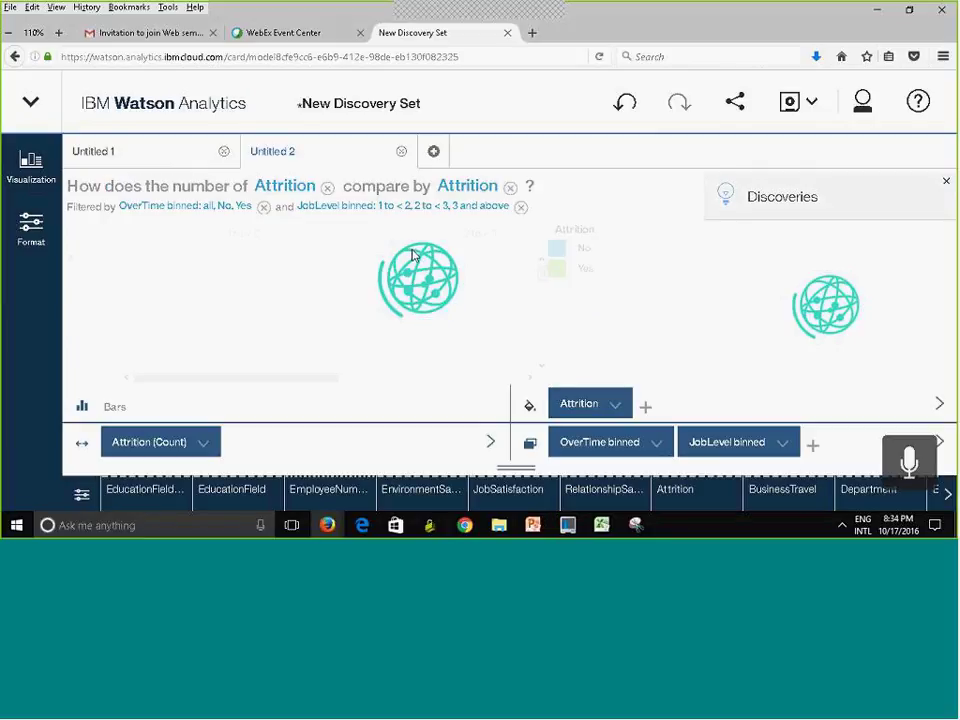
{"action": "left_click", "coordinate": [134, 153]}
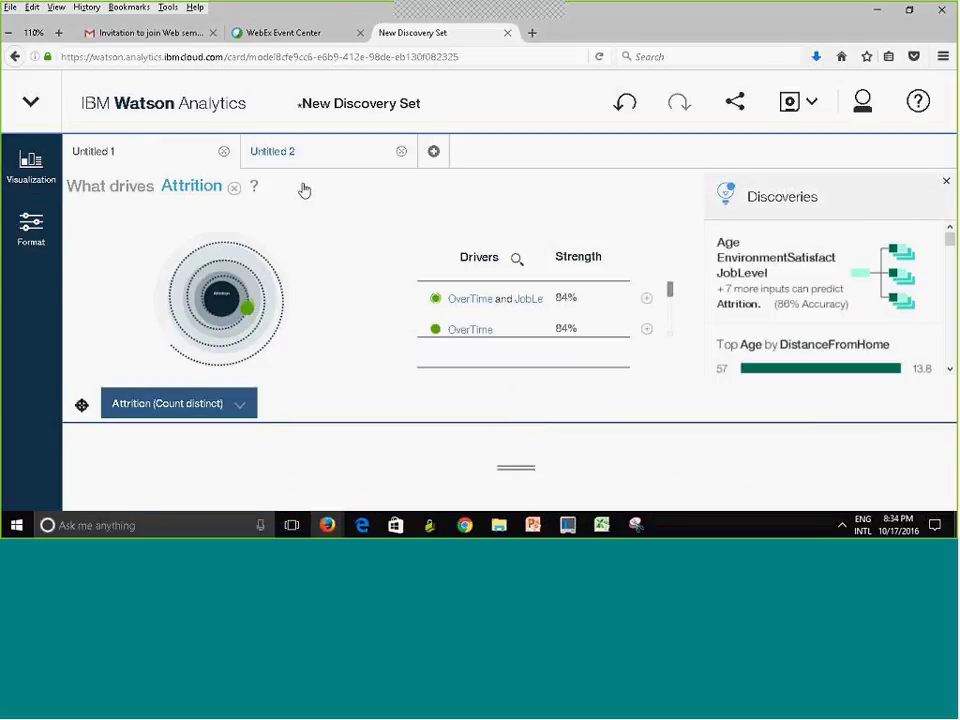
{"action": "left_click", "coordinate": [292, 153]}
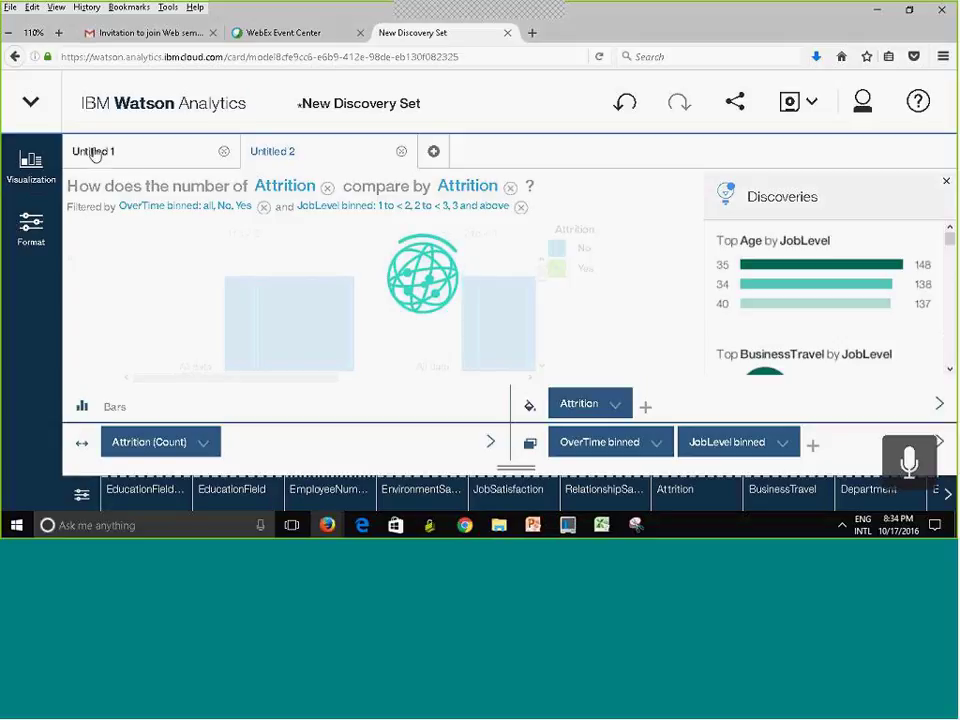
{"action": "left_click", "coordinate": [124, 153]}
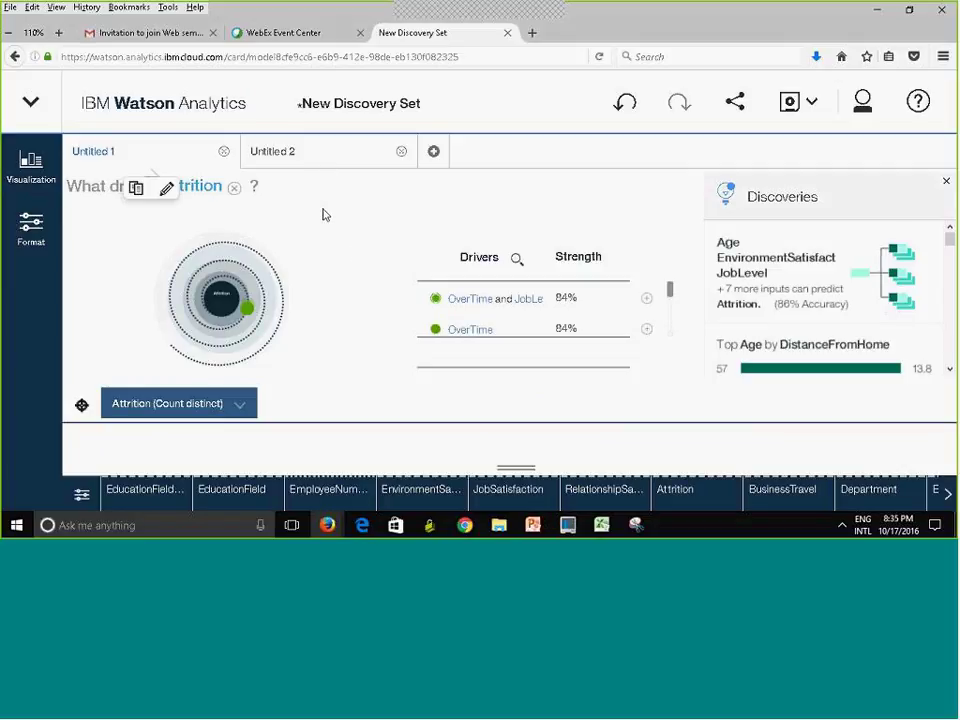
Save the discovery set as "Attrition Discovery" in the Assignment 2 folder under Personal.
{"action": "left_click", "coordinate": [811, 104]}
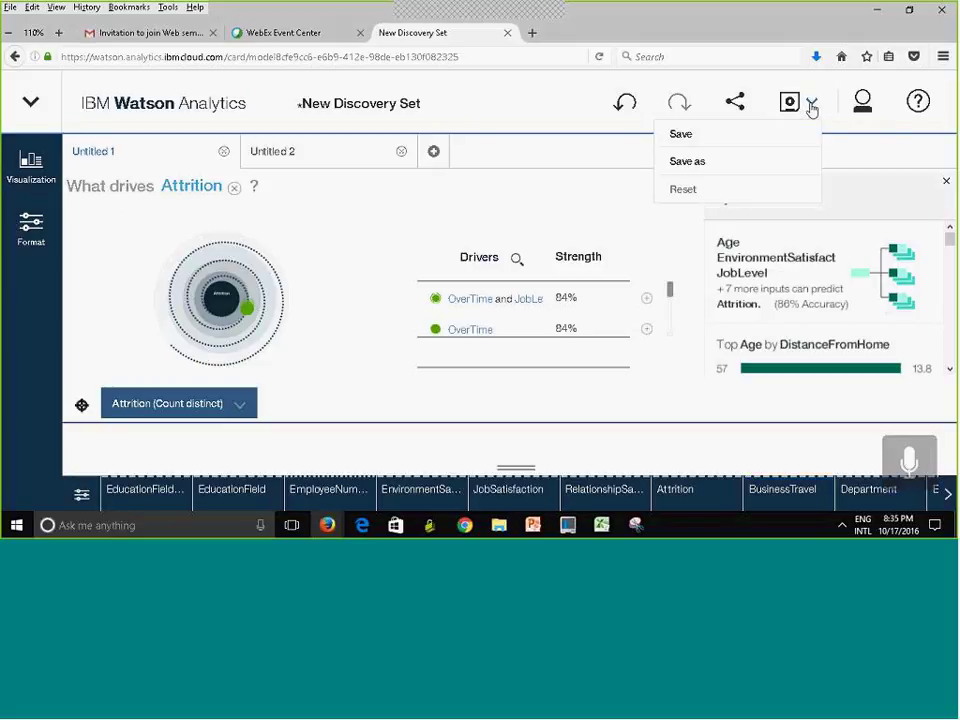
{"action": "left_click", "coordinate": [675, 163]}
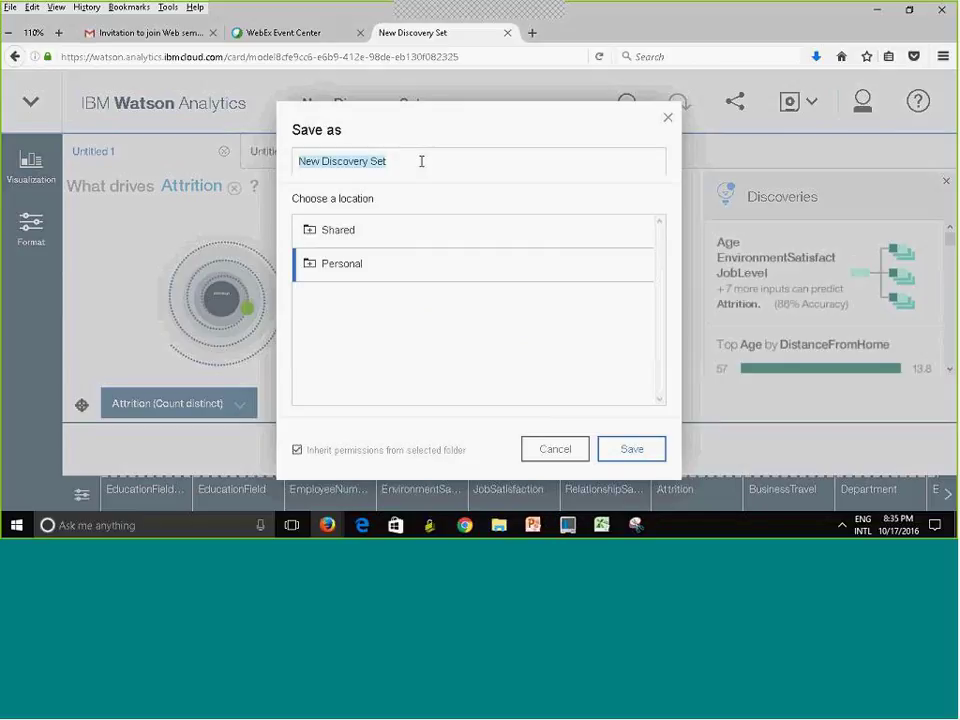
{"action": "type", "text": "Attri"}
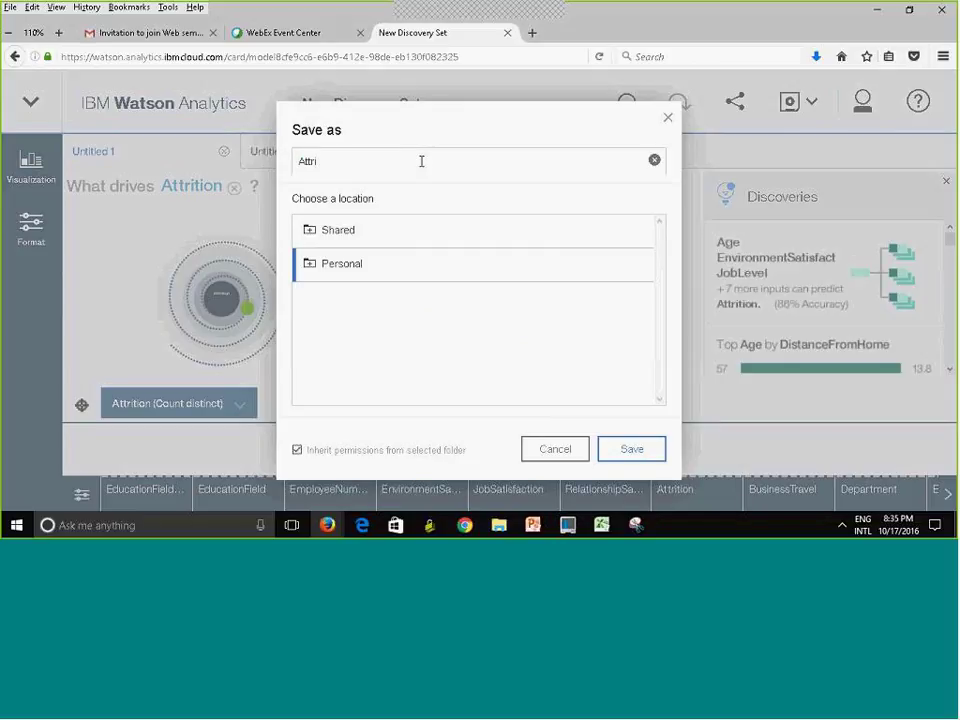
{"action": "type", "text": "tion D"}
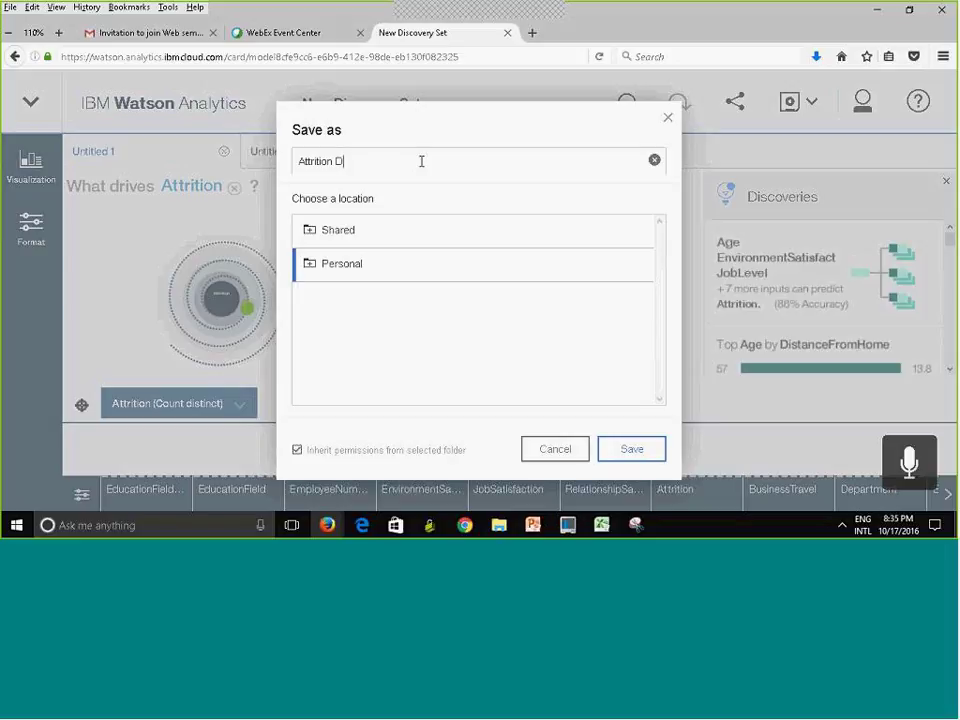
{"action": "type", "text": "iscovery"}
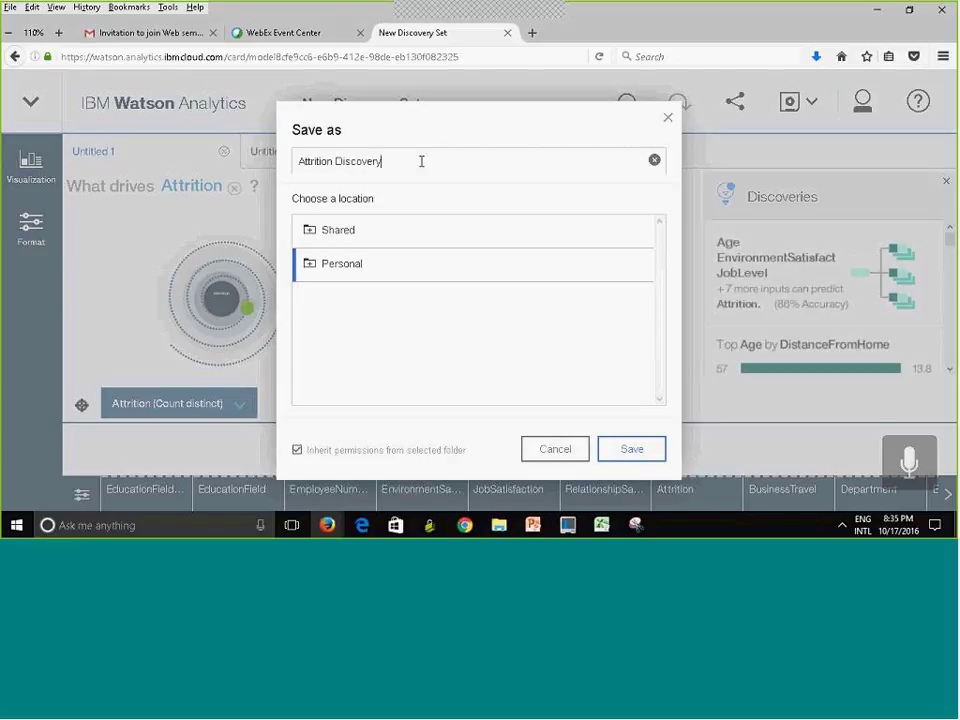
{"action": "left_click", "coordinate": [315, 277]}
{"action": "left_click", "coordinate": [363, 306]}
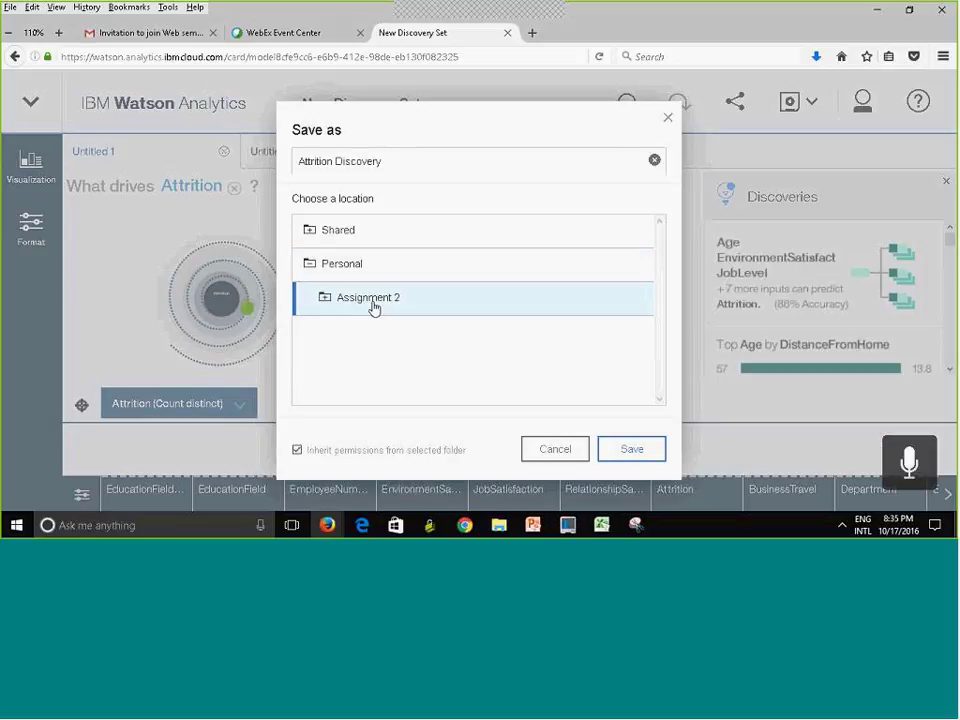
{"action": "left_click", "coordinate": [639, 452]}
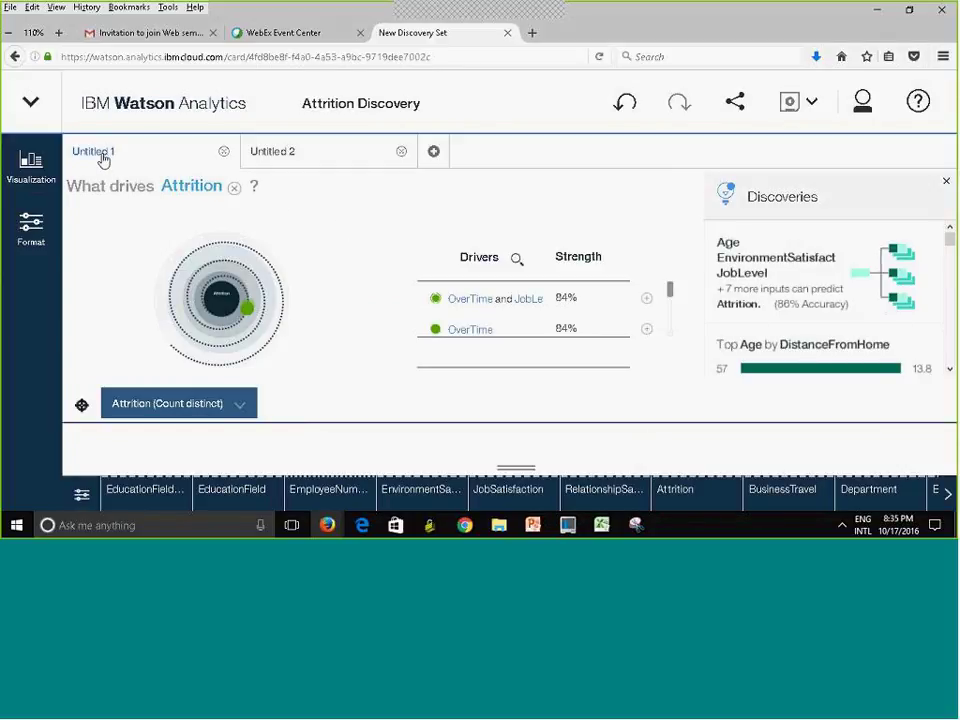
Rename the Untitled 1 discovery as "Attrition Drivers" and save the discovery set.
{"action": "left_click", "coordinate": [287, 153]}
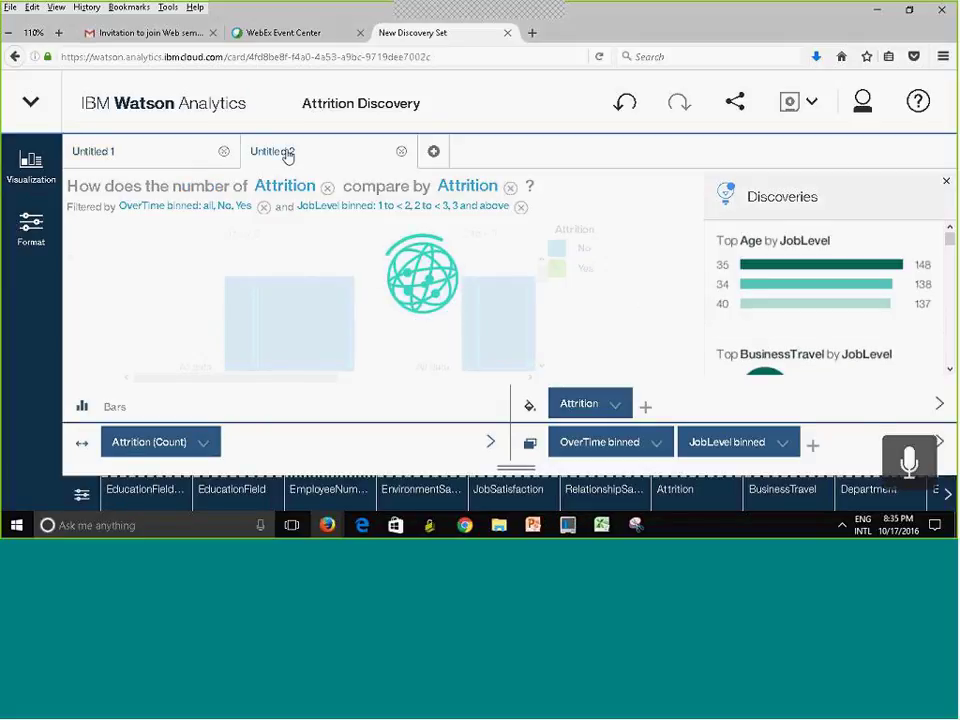
{"action": "left_click", "coordinate": [107, 153]}
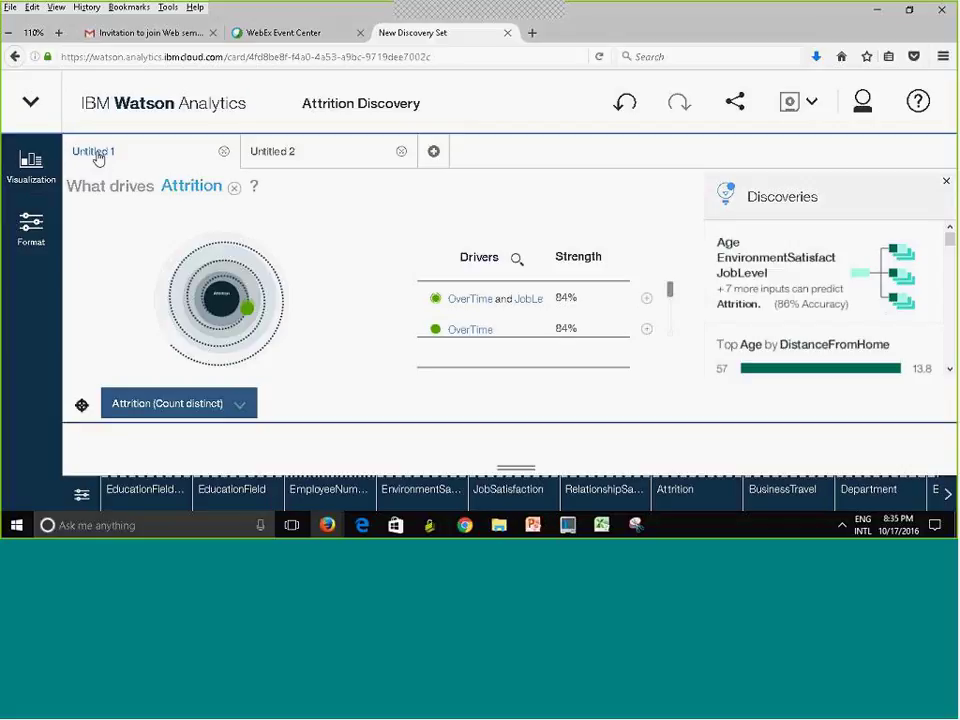
{"action": "mouse_move", "coordinate": [108, 172]}
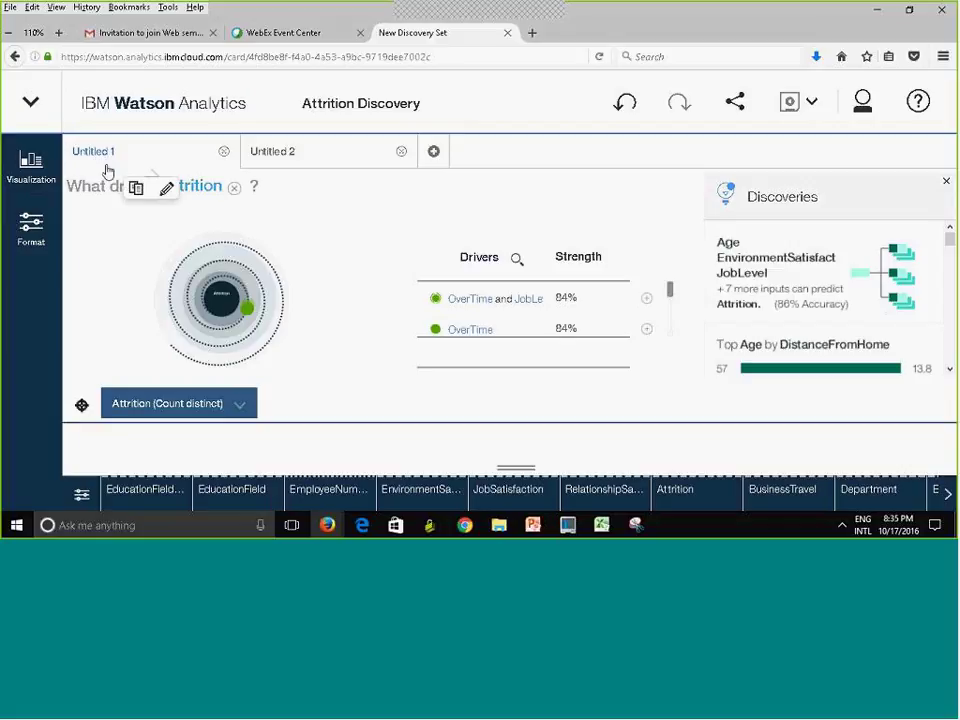
{"action": "left_click", "coordinate": [169, 190]}
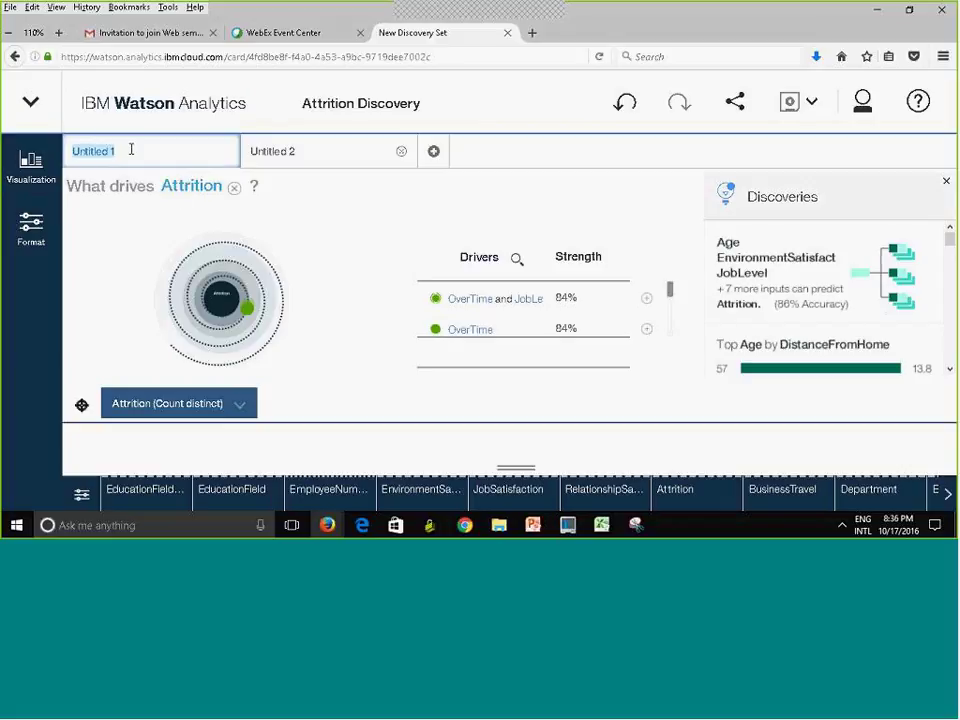
{"action": "type", "text": "A"}
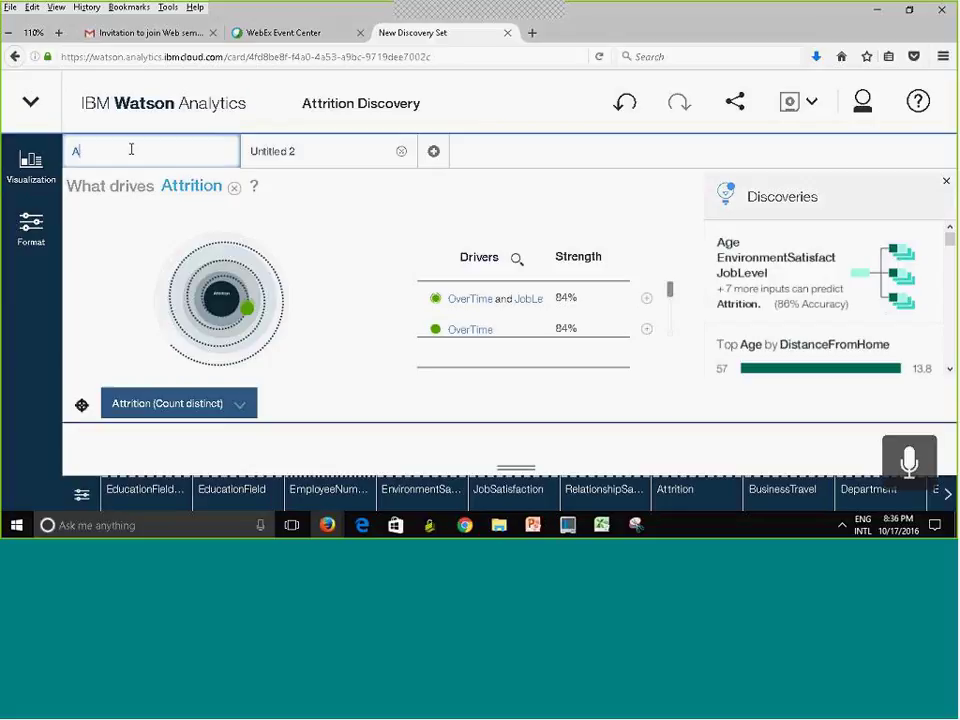
{"action": "type", "text": "ttribion Dr"}
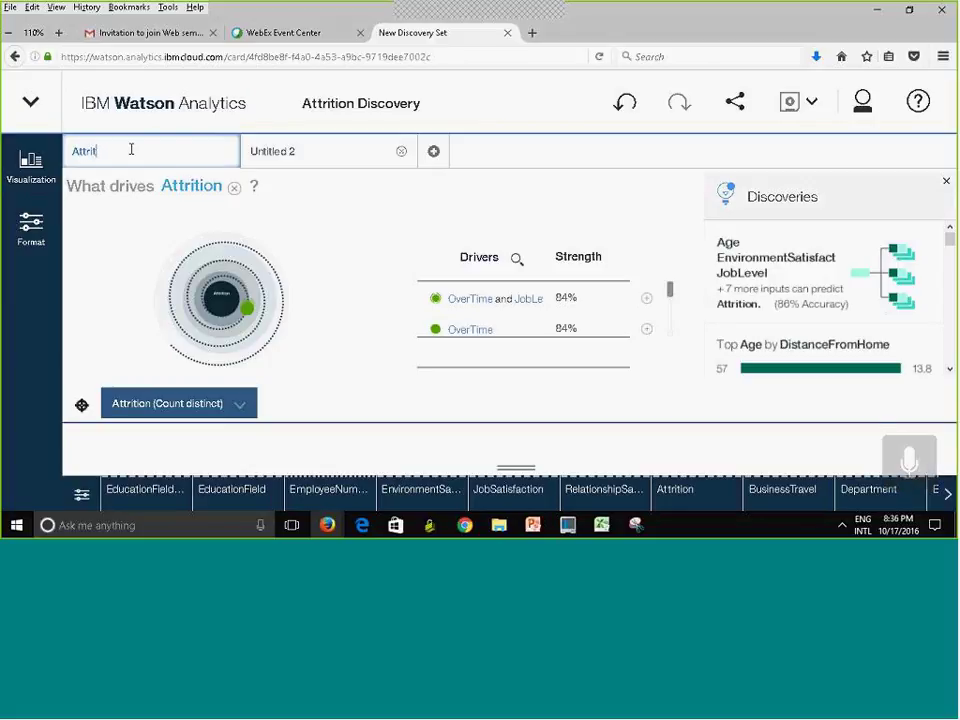
{"action": "type", "text": "ivers"}
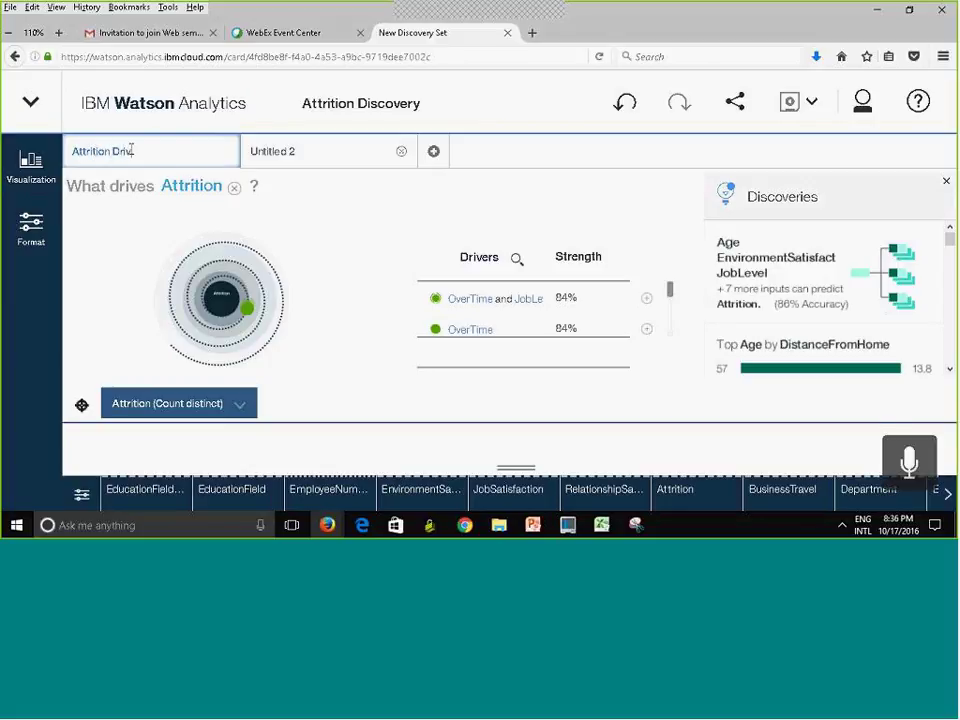
{"action": "left_click", "coordinate": [106, 277]}
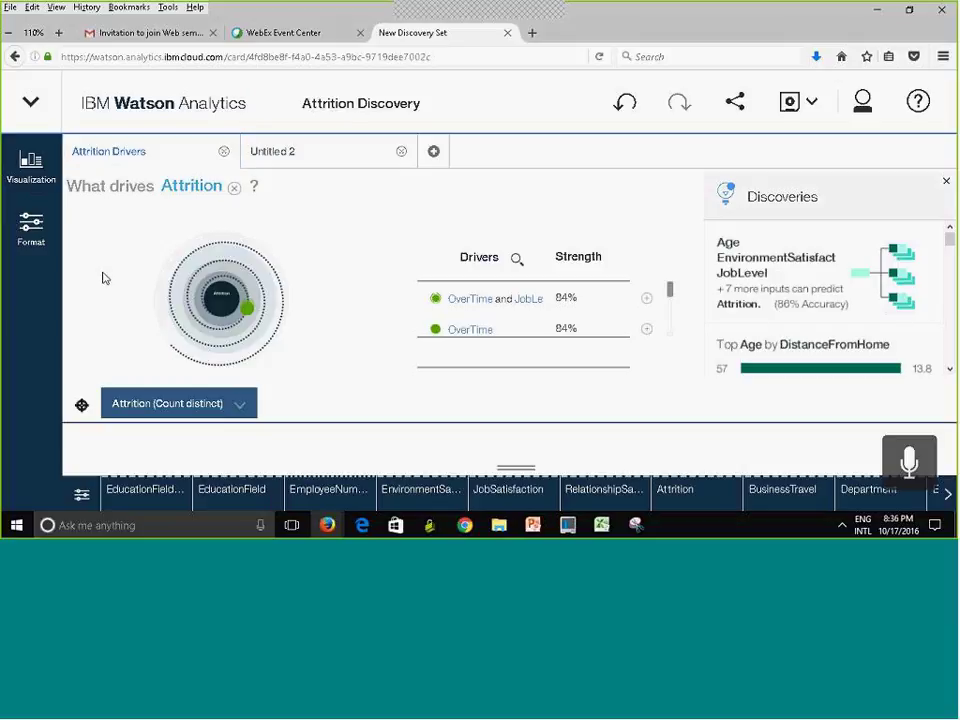
{"action": "left_click", "coordinate": [813, 110]}
{"action": "left_click", "coordinate": [690, 135]}
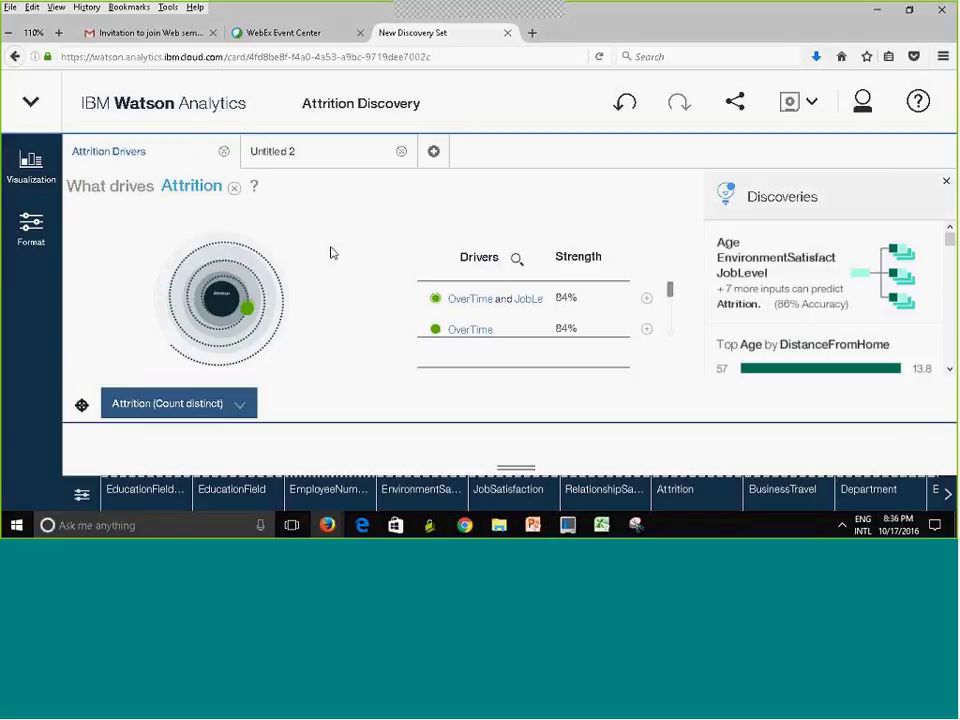
Switch to the Untitled 2 discovery and look through its list of suggested discoveries.
{"action": "left_click", "coordinate": [308, 158]}
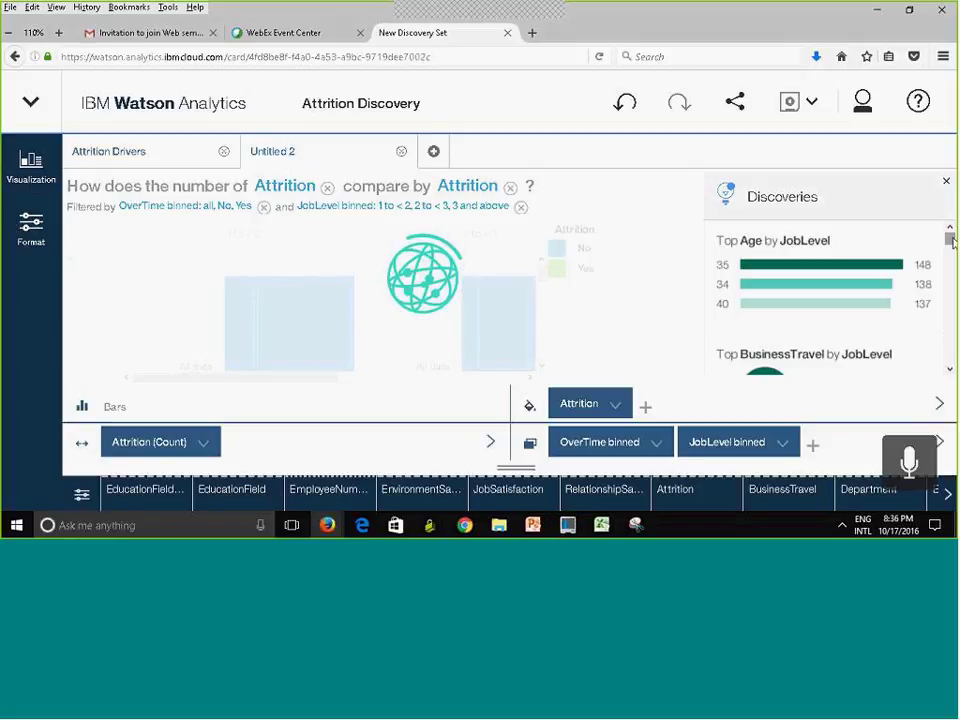
{"action": "scroll", "coordinate": [952, 253], "scroll_direction": "down", "scroll_amount": 2}
{"action": "scroll", "coordinate": [952, 253], "scroll_direction": "down", "scroll_amount": 3}
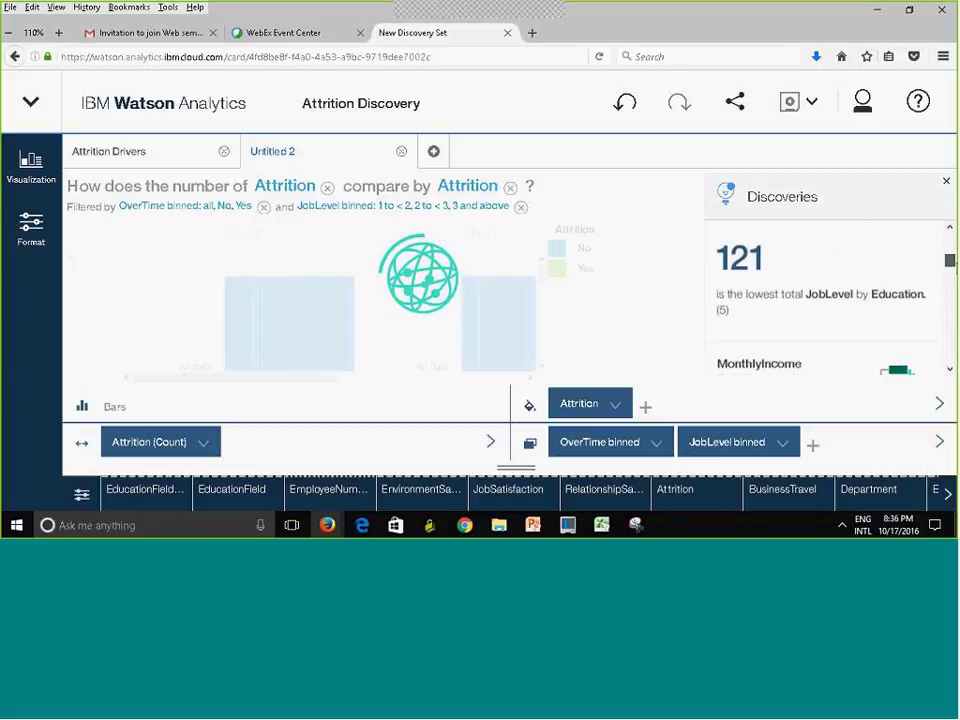
{"action": "scroll", "coordinate": [830, 295], "scroll_direction": "down", "scroll_amount": 4}
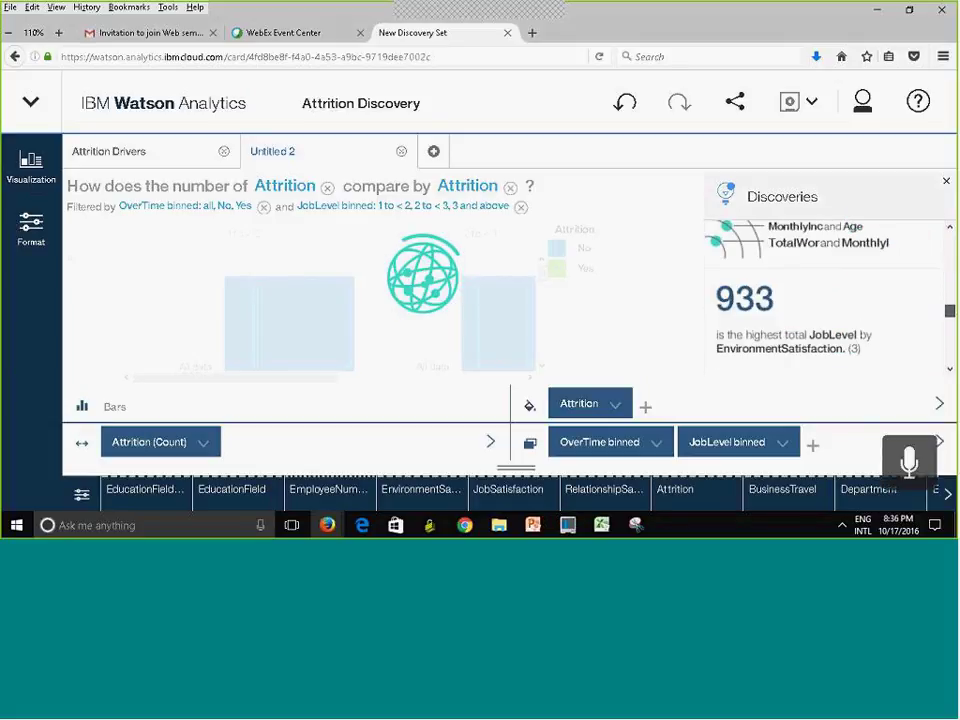
{"action": "scroll", "coordinate": [830, 295], "scroll_direction": "down", "scroll_amount": 4}
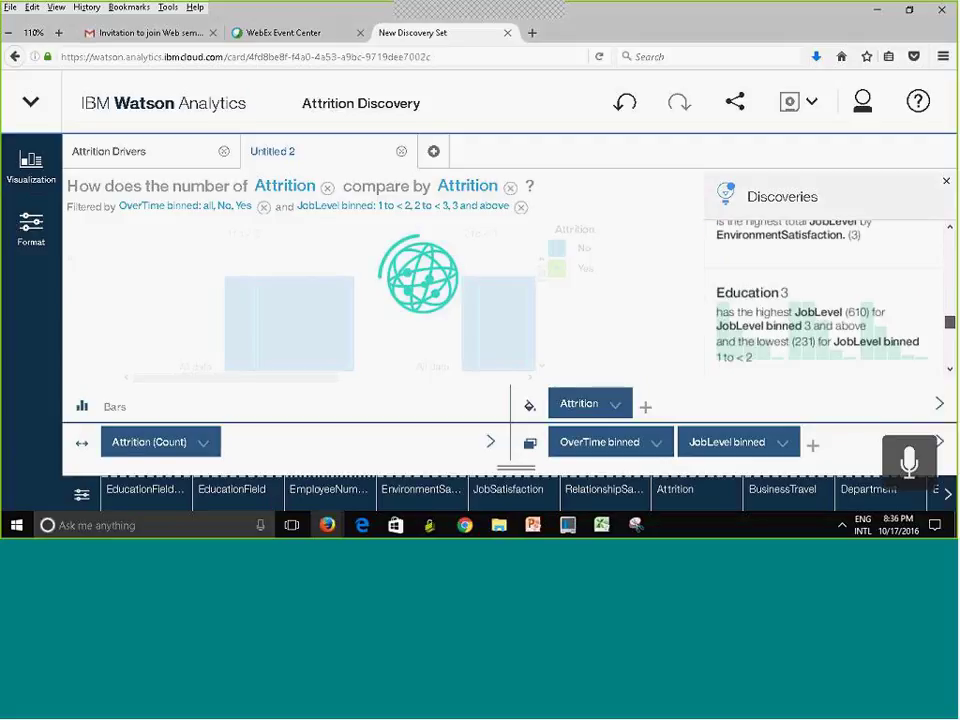
{"action": "scroll", "coordinate": [830, 295], "scroll_direction": "up", "scroll_amount": 5}
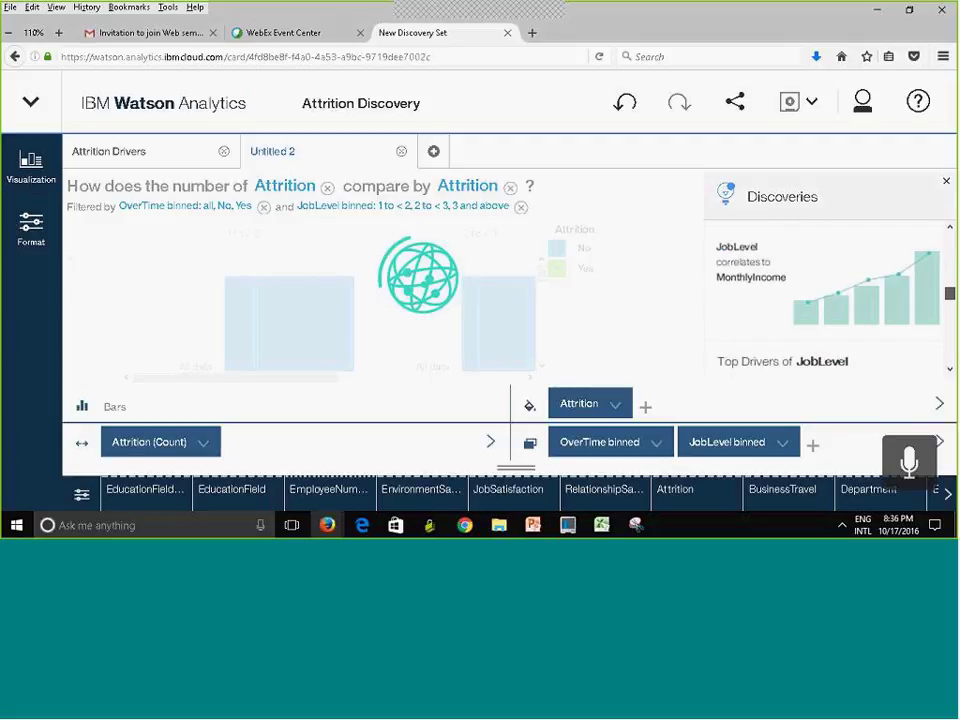
{"action": "scroll", "coordinate": [830, 295], "scroll_direction": "up", "scroll_amount": 3}
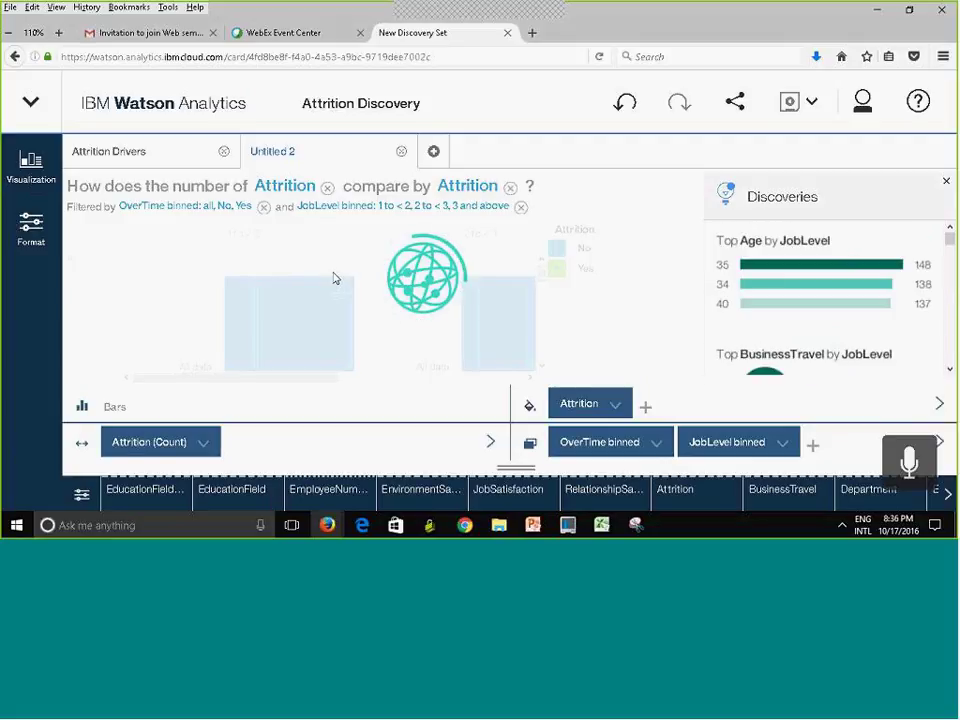
Start a new discovery in the set and open the help on how to ask a question.
{"action": "left_click", "coordinate": [436, 153]}
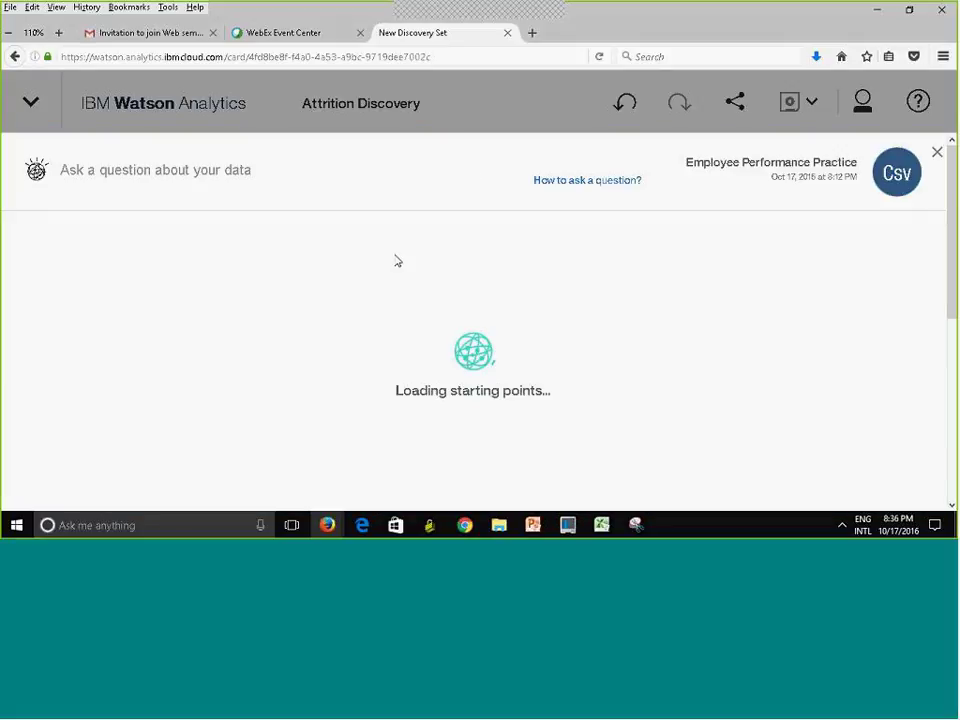
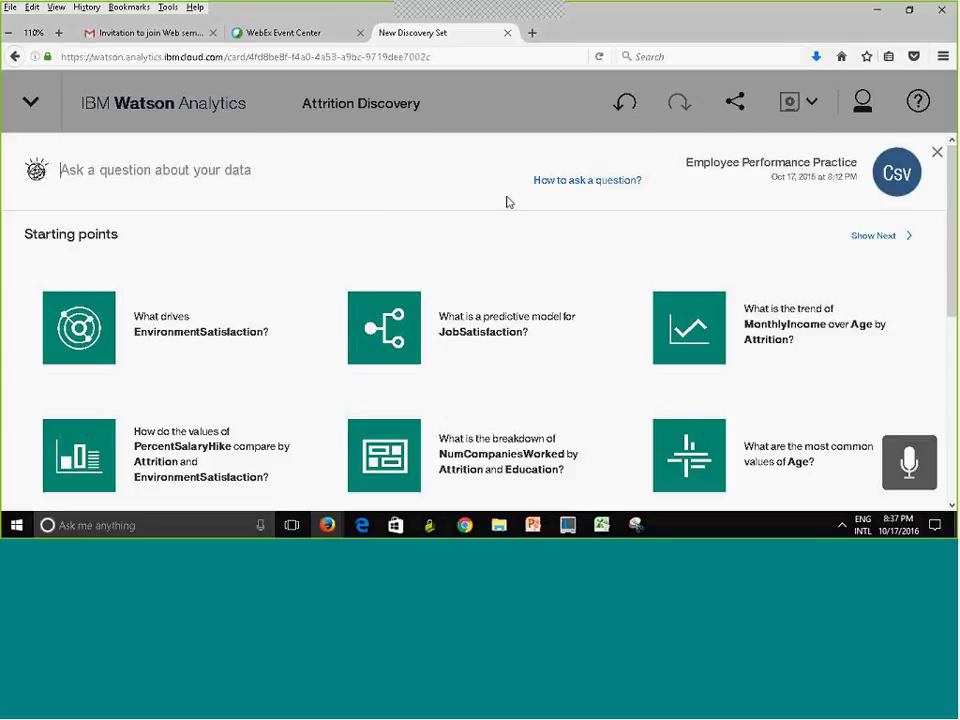
{"action": "left_click", "coordinate": [598, 184]}
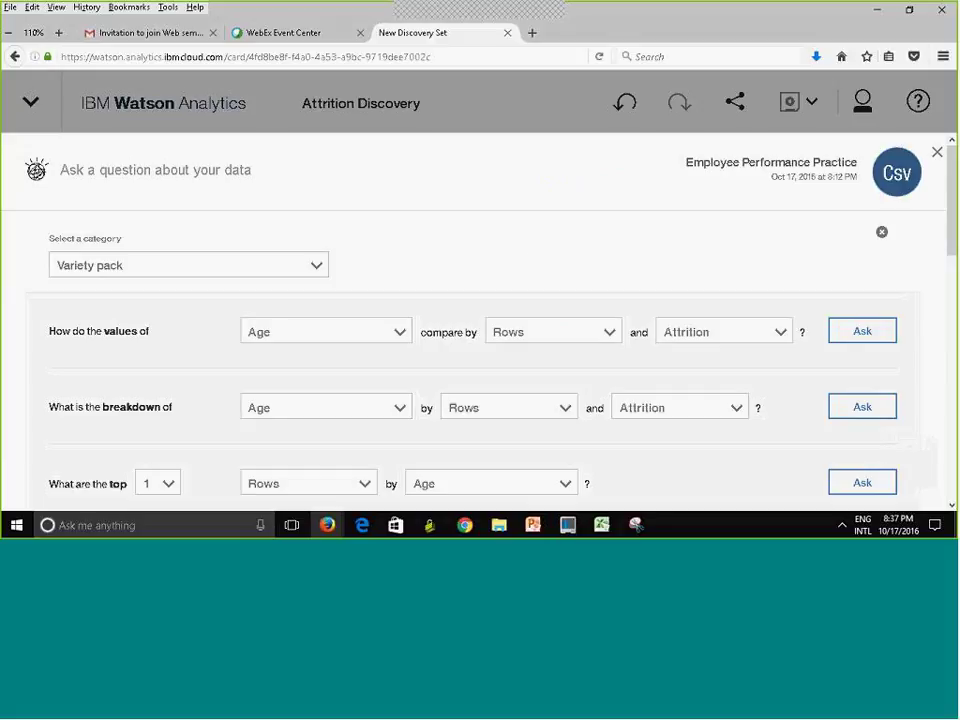
{"action": "scroll", "coordinate": [480, 320], "scroll_direction": "down", "scroll_amount": 1}
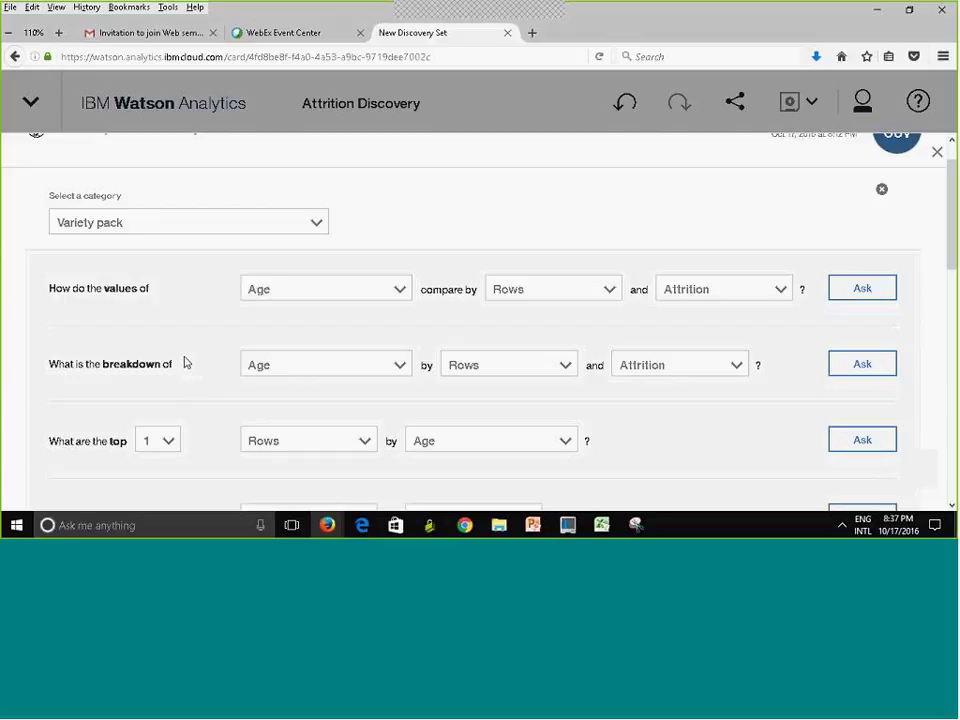
Review the example questions in the Compare data category and show the next set of starting points.
{"action": "left_click", "coordinate": [316, 224]}
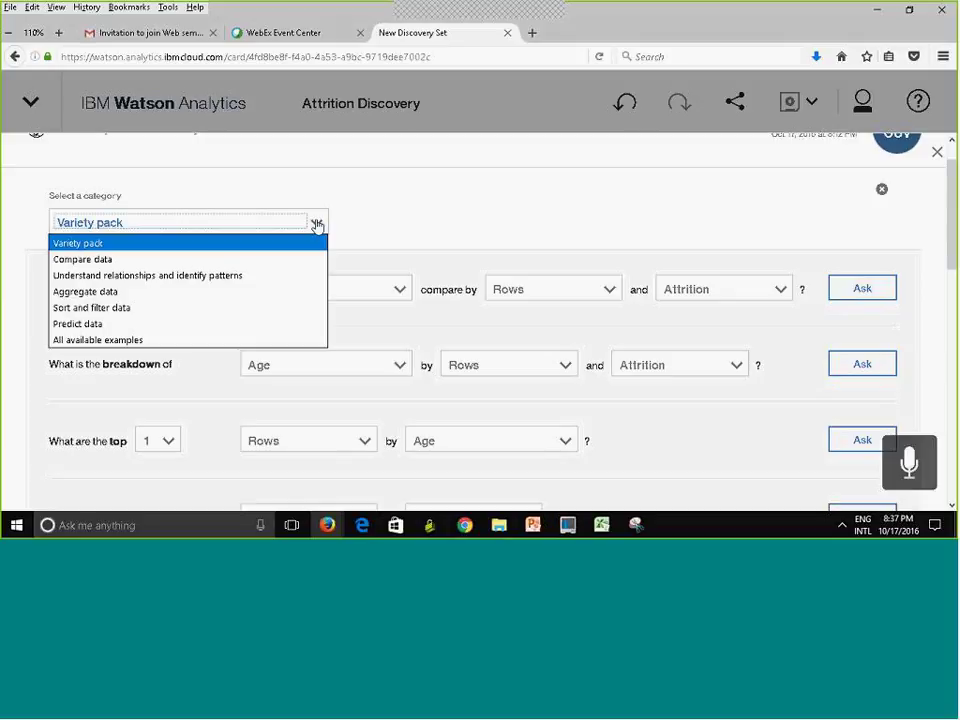
{"action": "left_click", "coordinate": [276, 260]}
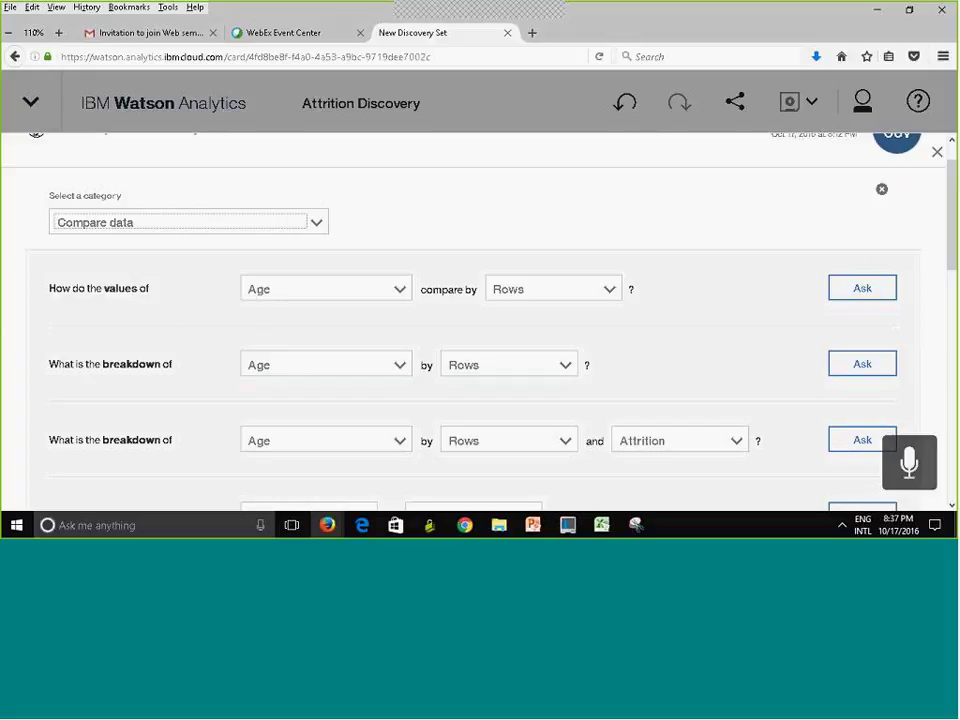
{"action": "scroll", "coordinate": [480, 320], "scroll_direction": "down", "scroll_amount": 3}
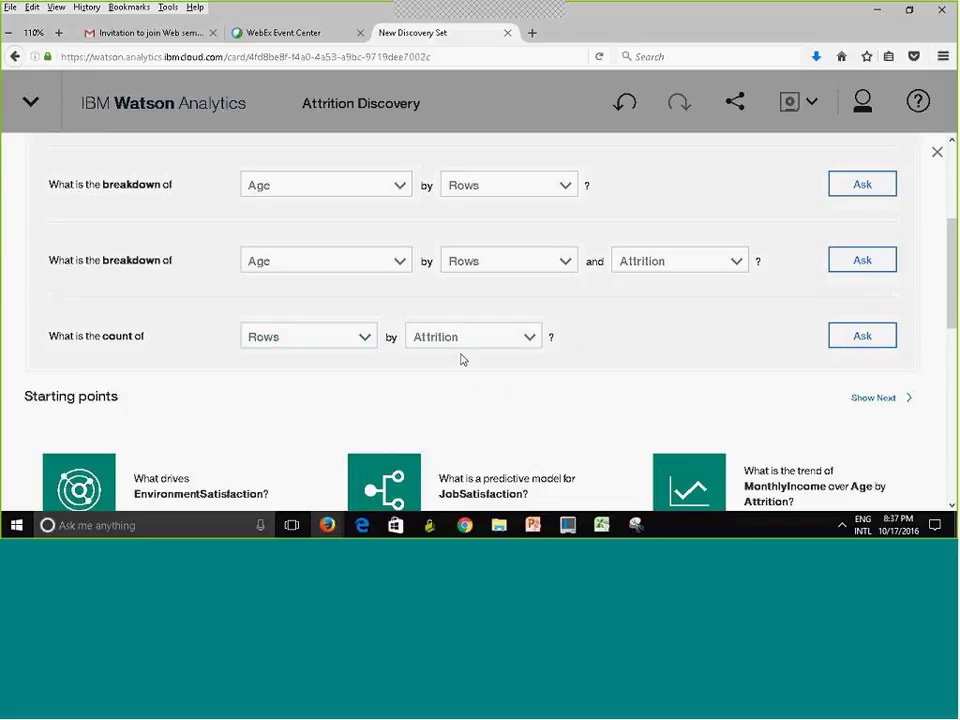
{"action": "scroll", "coordinate": [911, 374], "scroll_direction": "down", "scroll_amount": 1}
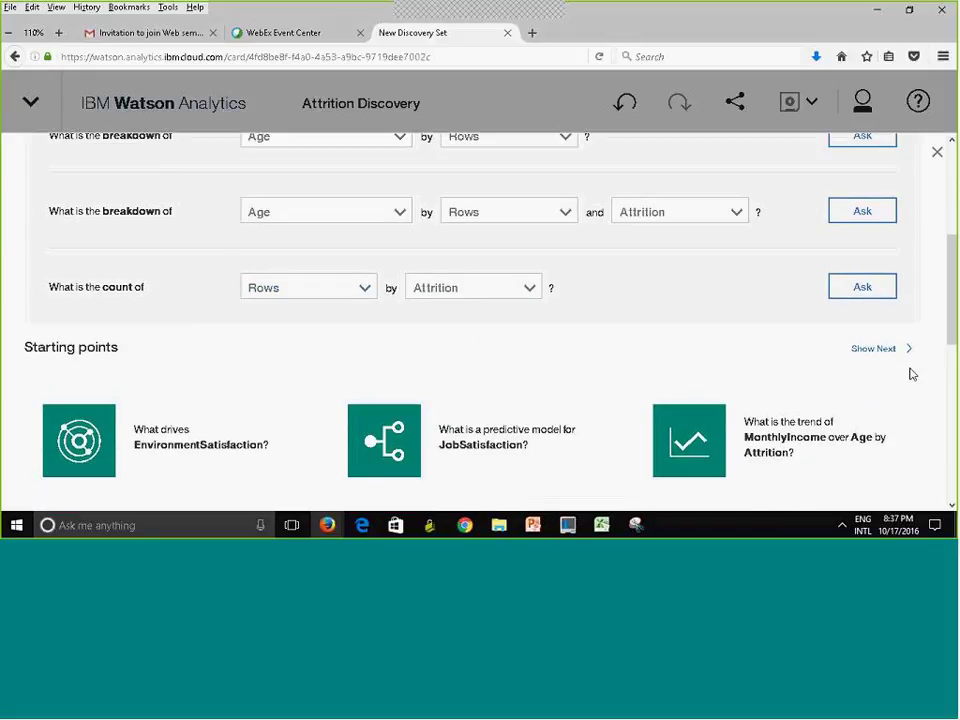
{"action": "left_click", "coordinate": [889, 355]}
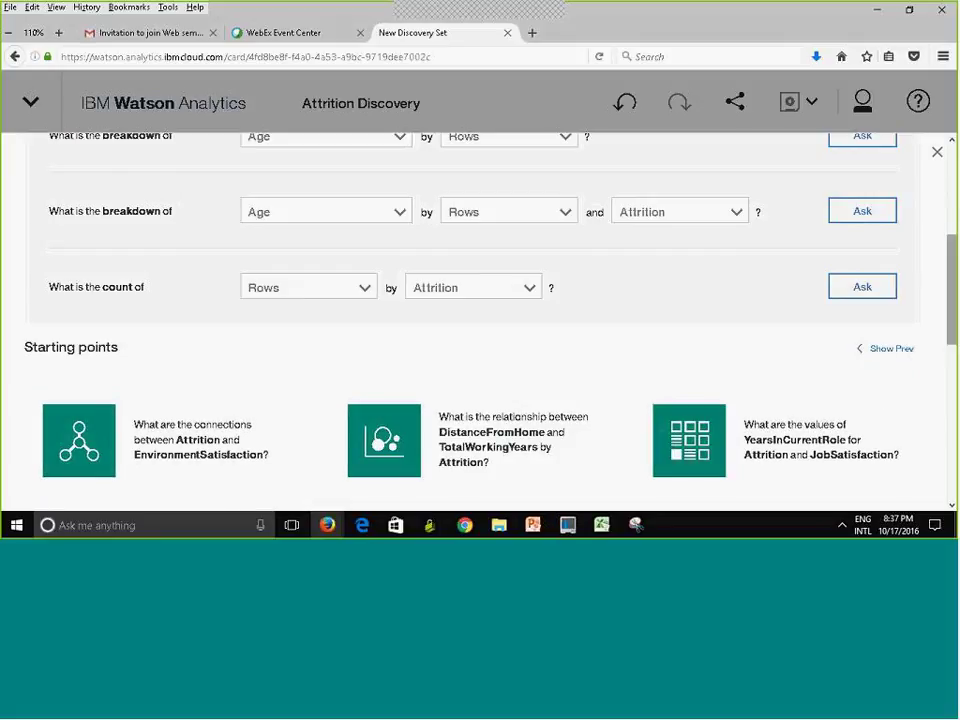
Review the example questions in the Aggregate data category and the starting points below them.
{"action": "scroll", "coordinate": [480, 320], "scroll_direction": "up", "scroll_amount": 4}
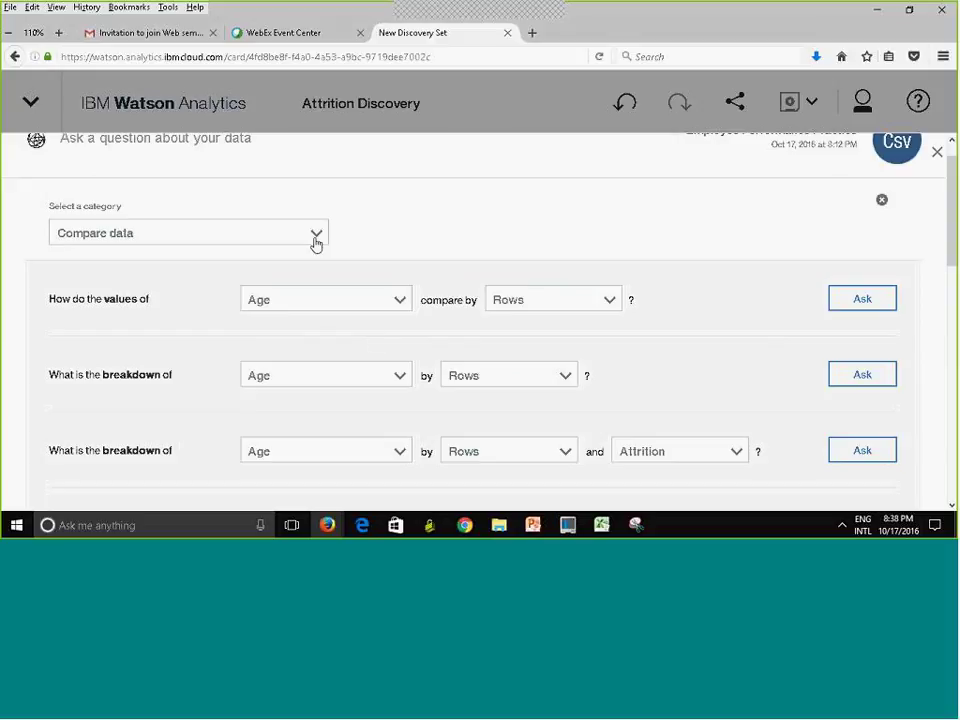
{"action": "left_click", "coordinate": [318, 236]}
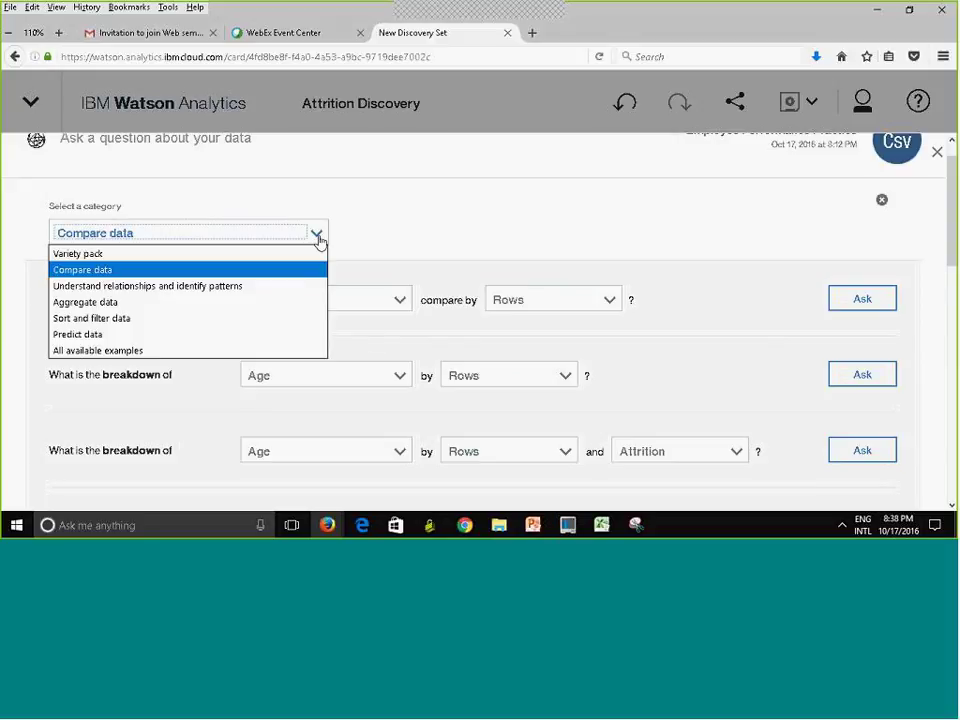
{"action": "left_click", "coordinate": [169, 302]}
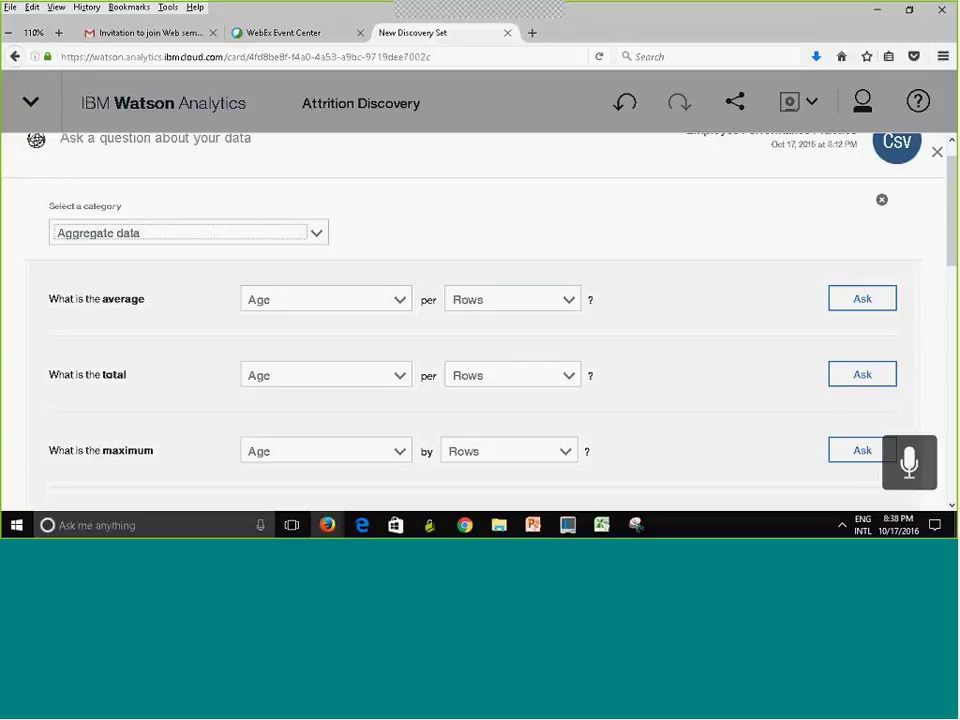
{"action": "scroll", "coordinate": [480, 320], "scroll_direction": "down", "scroll_amount": 3}
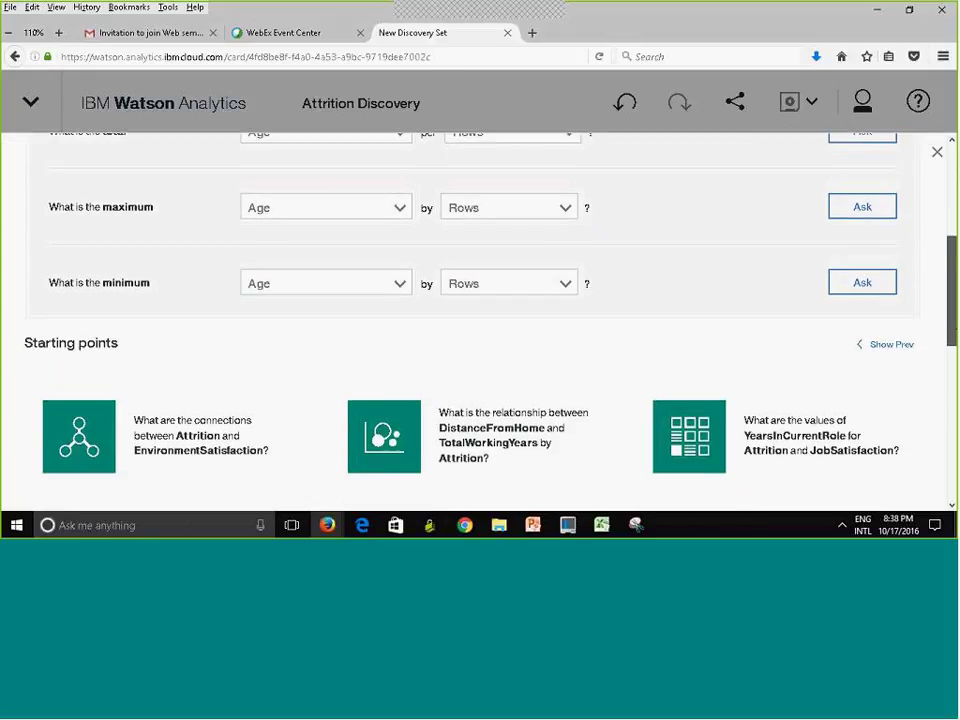
{"action": "scroll", "coordinate": [480, 320], "scroll_direction": "down", "scroll_amount": 1}
{"action": "scroll", "coordinate": [480, 320], "scroll_direction": "down", "scroll_amount": 1}
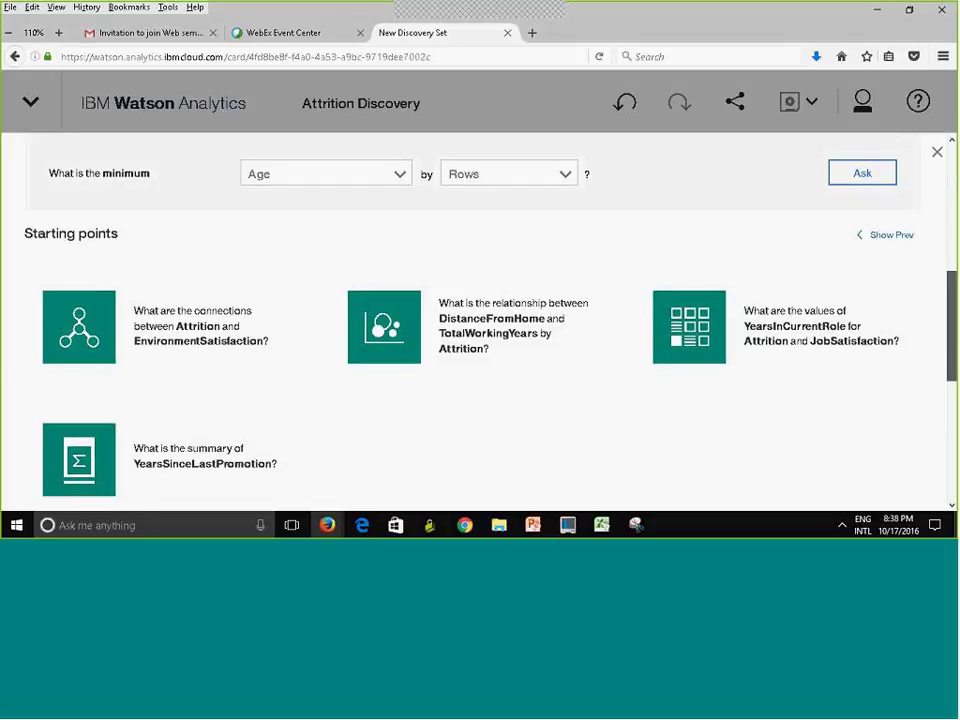
{"action": "scroll", "coordinate": [480, 320], "scroll_direction": "down", "scroll_amount": 2}
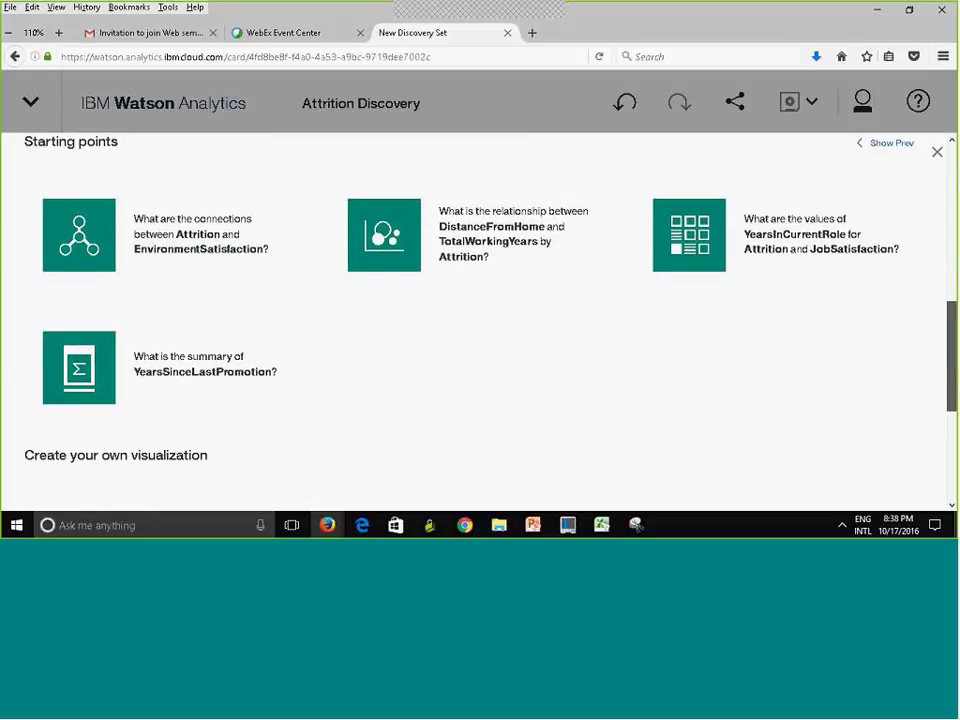
Begin entering a question about the data that starts with "av".
{"action": "scroll", "coordinate": [167, 183], "scroll_direction": "up", "scroll_amount": 7}
{"action": "left_click", "coordinate": [167, 176]}
{"action": "type", "text": "av"}
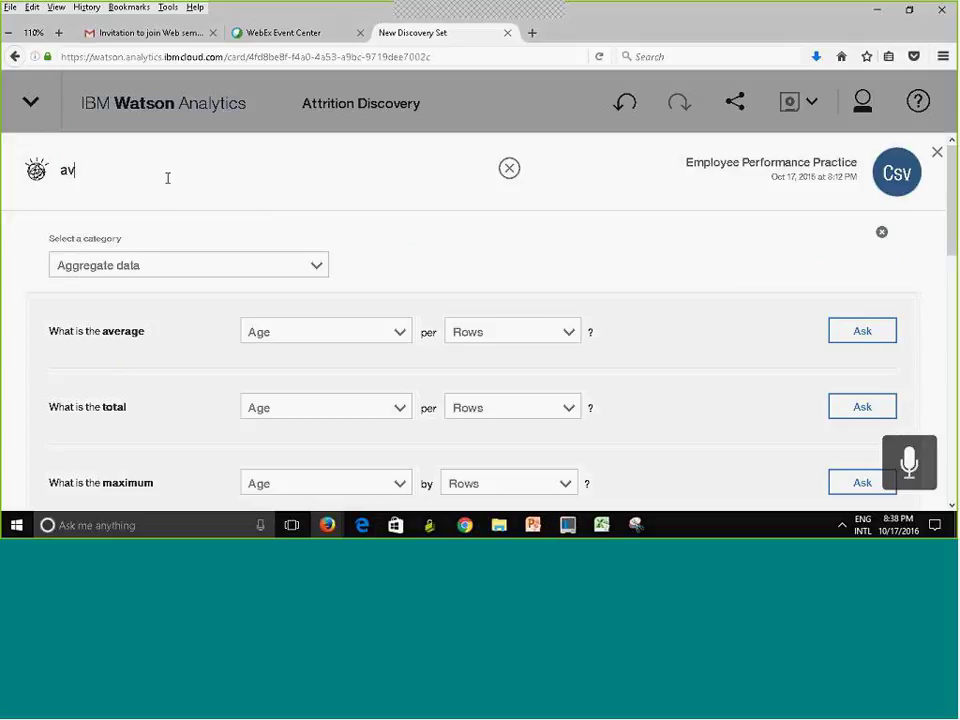
Try the question "average salary" and clear it from the question field.
{"action": "type", "text": "erage salary"}
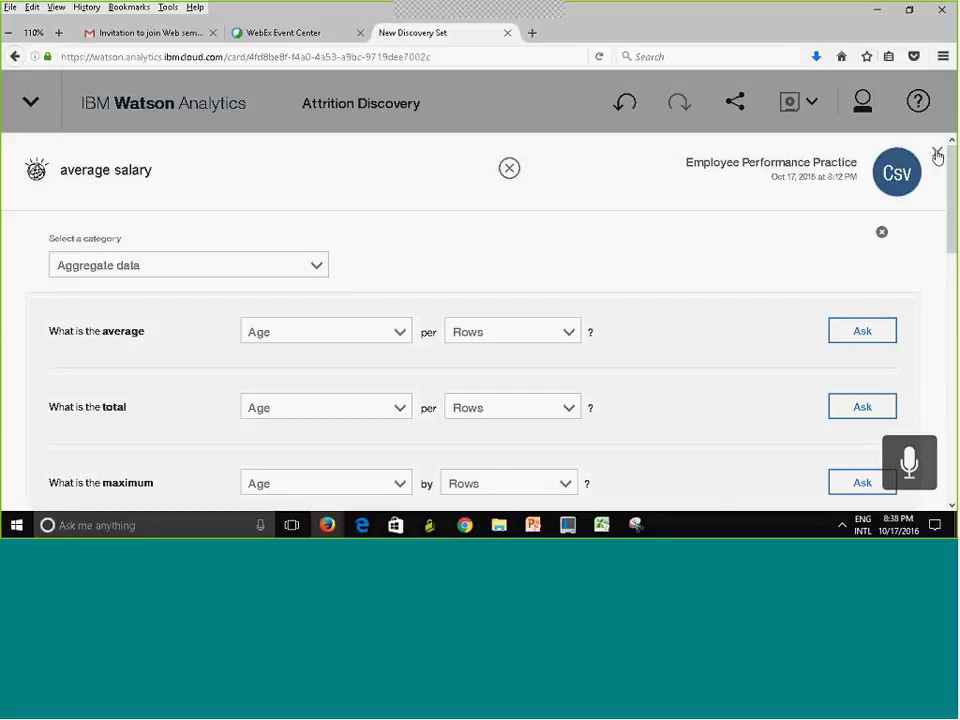
{"action": "left_click", "coordinate": [509, 167]}
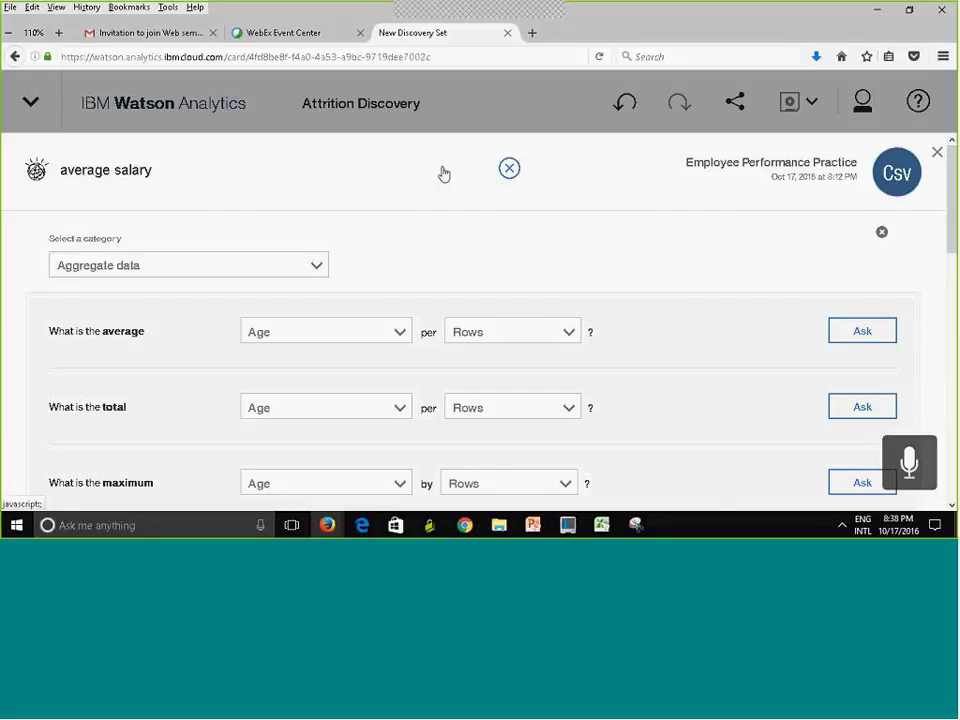
Replace the example questions with starting points for "salary" and open the summary of PercentSalaryHike.
{"action": "left_click", "coordinate": [882, 234]}
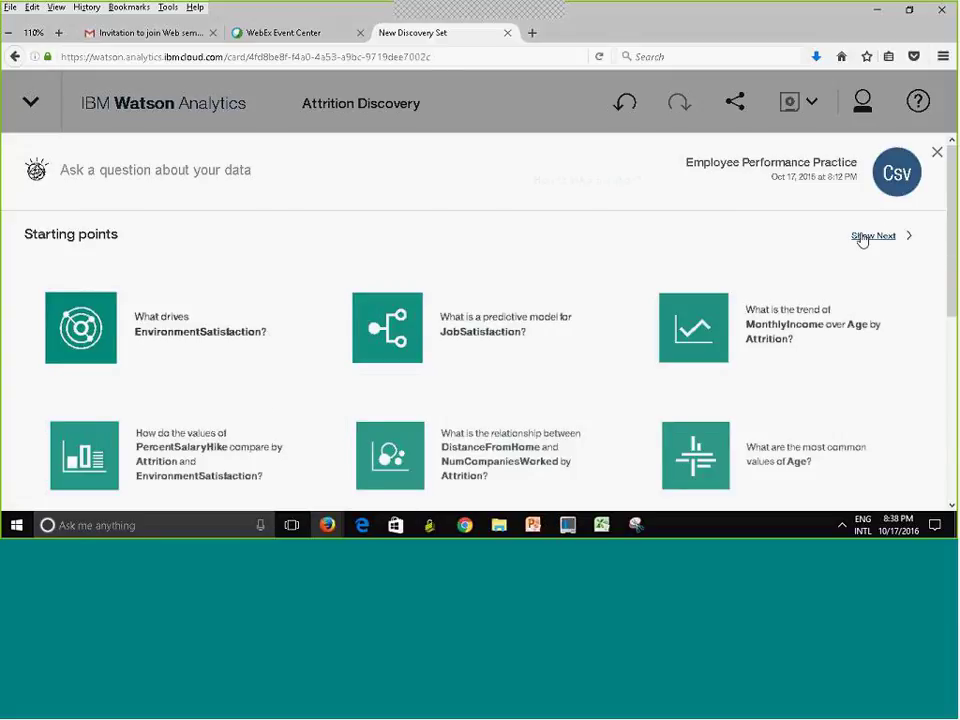
{"action": "left_click", "coordinate": [185, 169]}
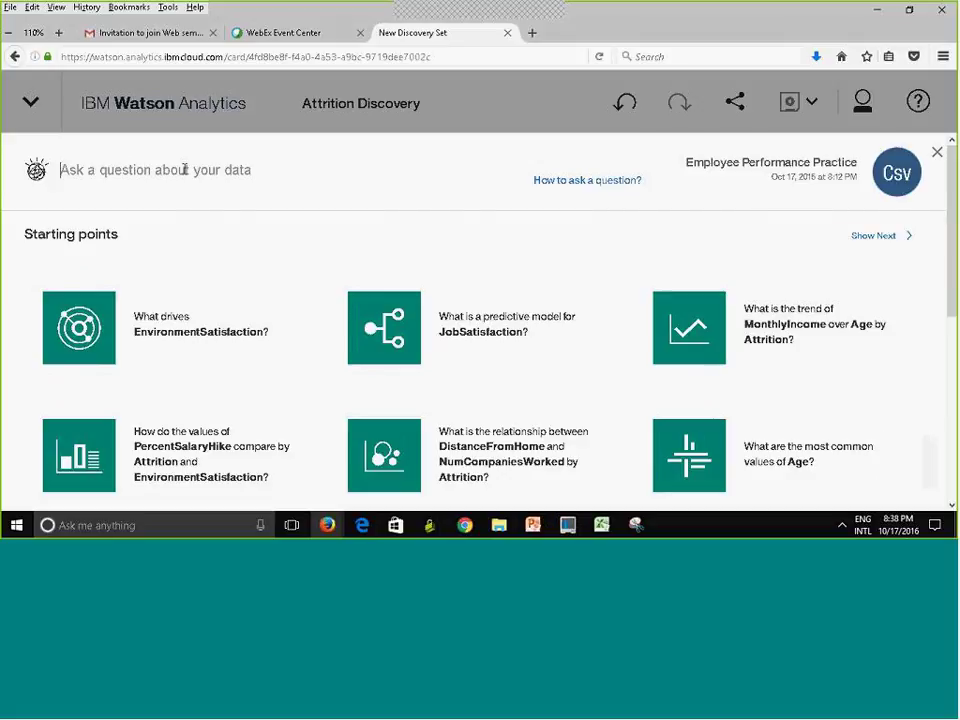
{"action": "type", "text": "salary"}
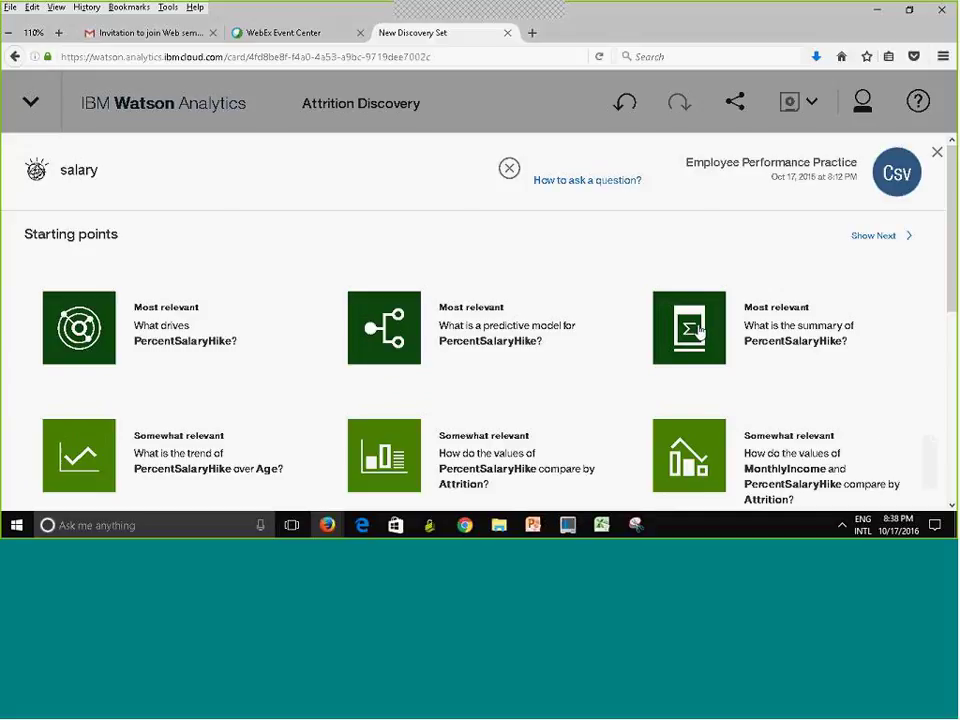
{"action": "left_click", "coordinate": [699, 333]}
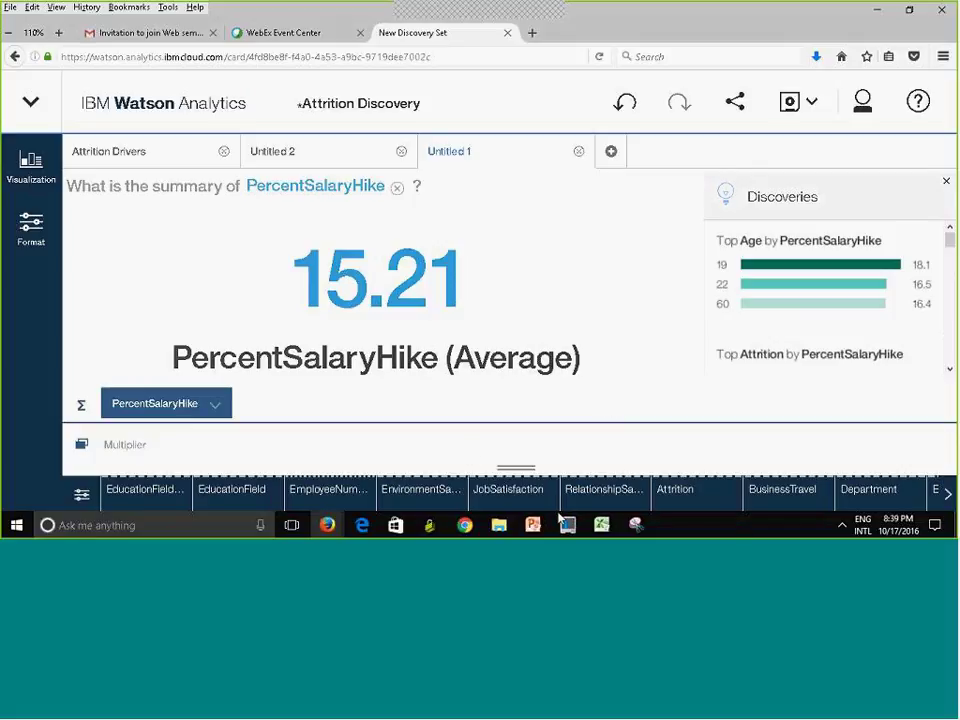
Change the aggregation of PercentSalaryHike to Minimum in the column's properties.
{"action": "left_click", "coordinate": [947, 493]}
{"action": "left_click", "coordinate": [947, 493]}
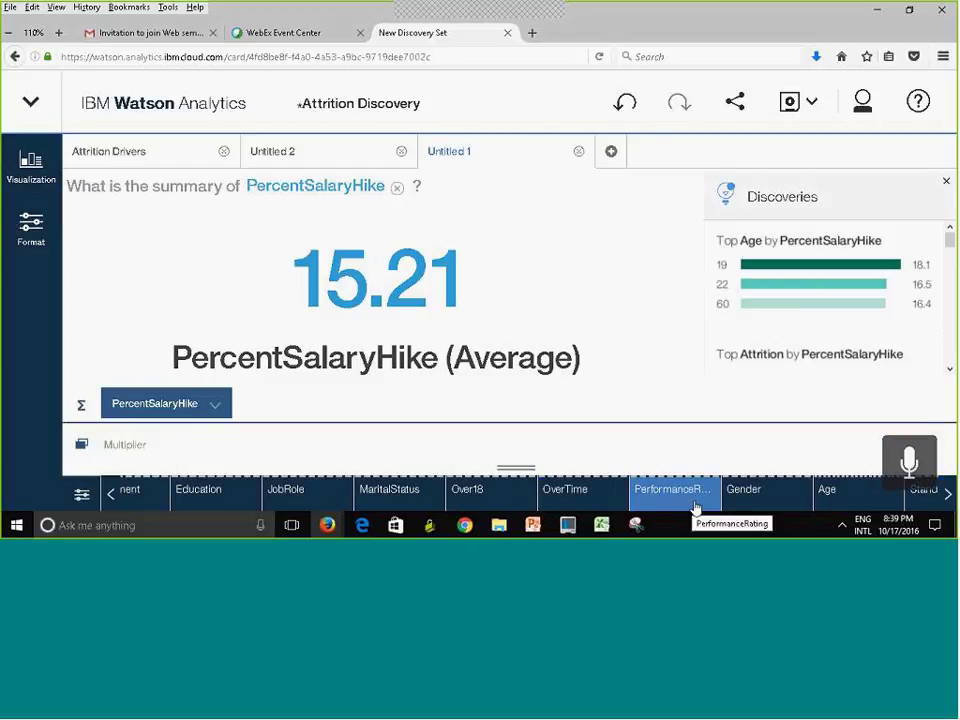
{"action": "left_click", "coordinate": [948, 498]}
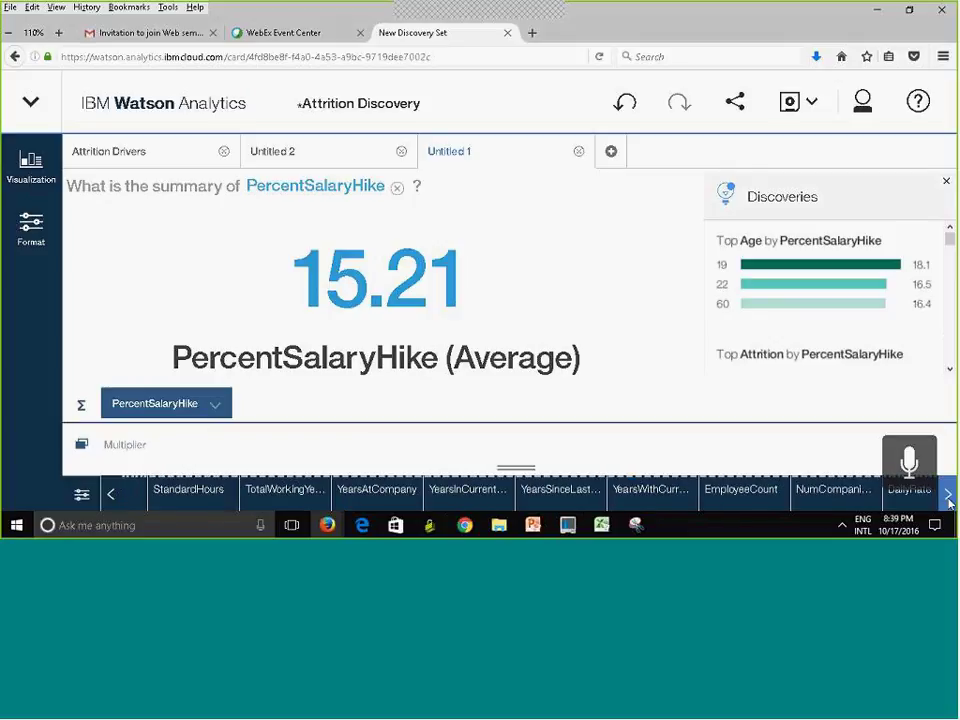
{"action": "left_click", "coordinate": [948, 498]}
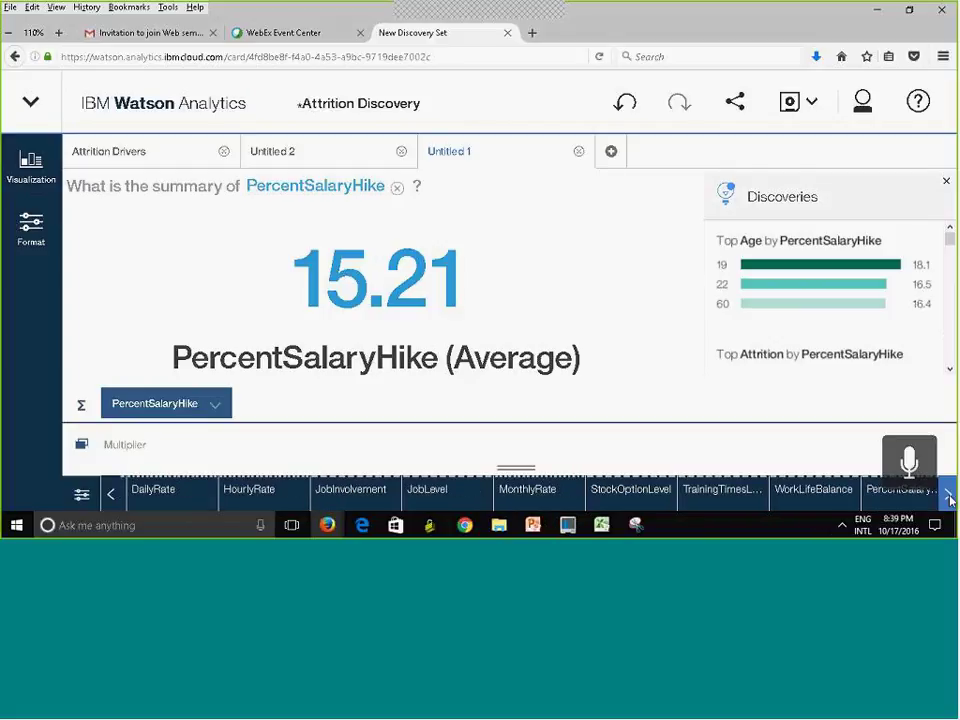
{"action": "left_click", "coordinate": [877, 496]}
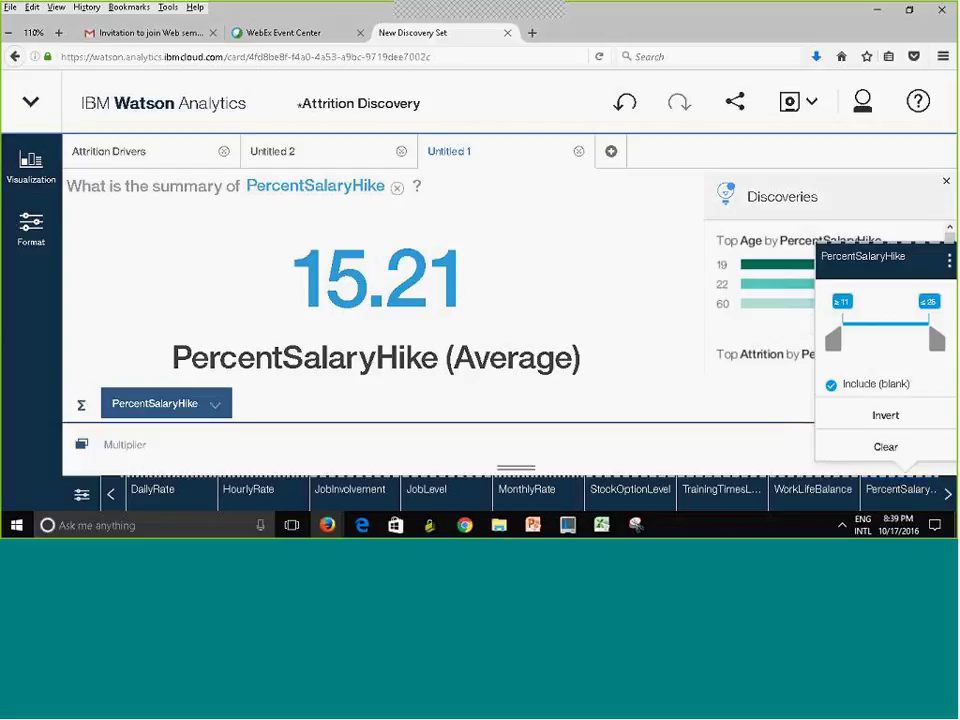
{"action": "left_click", "coordinate": [948, 260]}
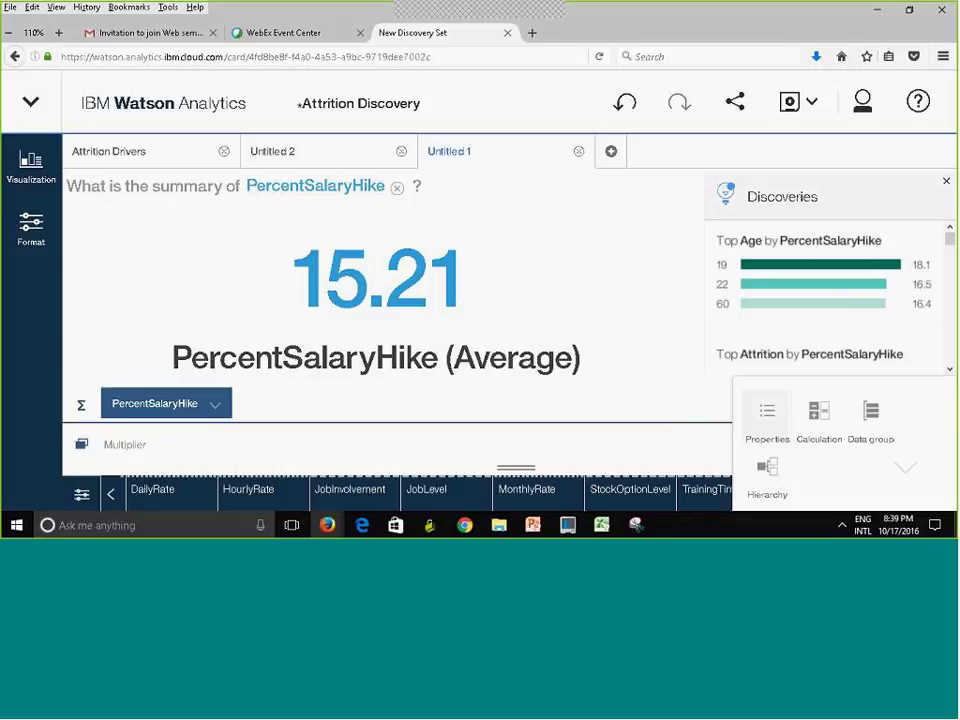
{"action": "left_click", "coordinate": [755, 413]}
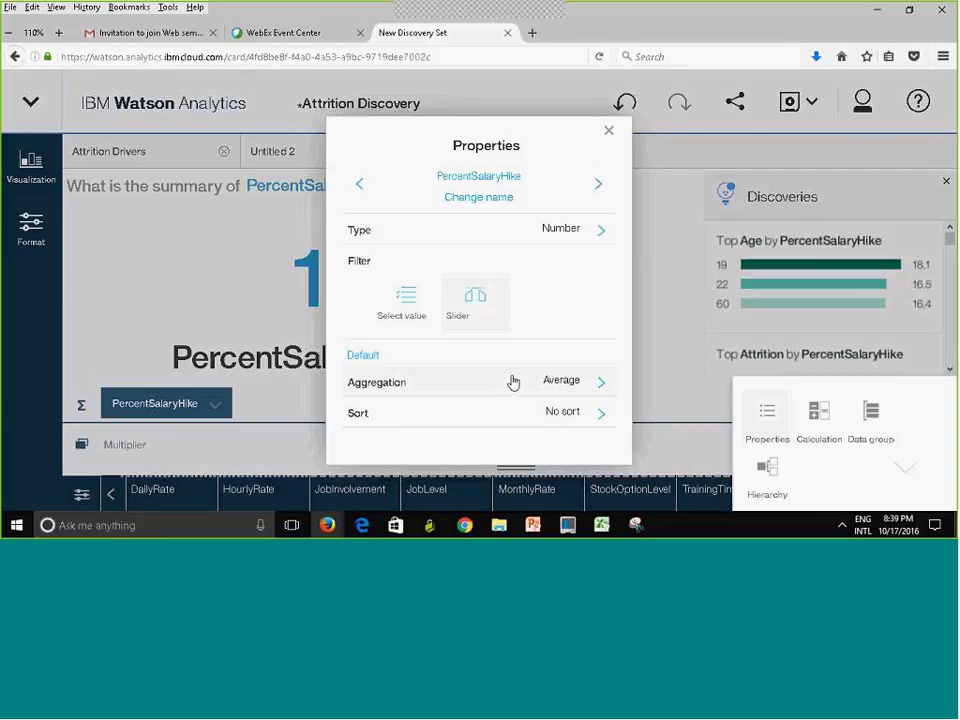
{"action": "left_click", "coordinate": [595, 385]}
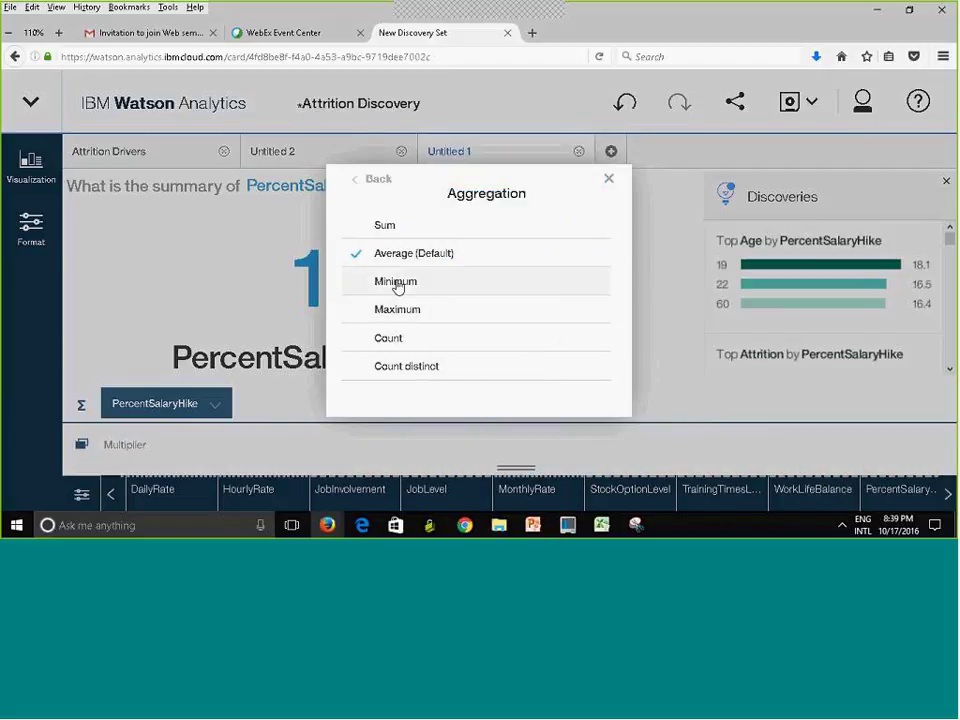
{"action": "left_click", "coordinate": [395, 283]}
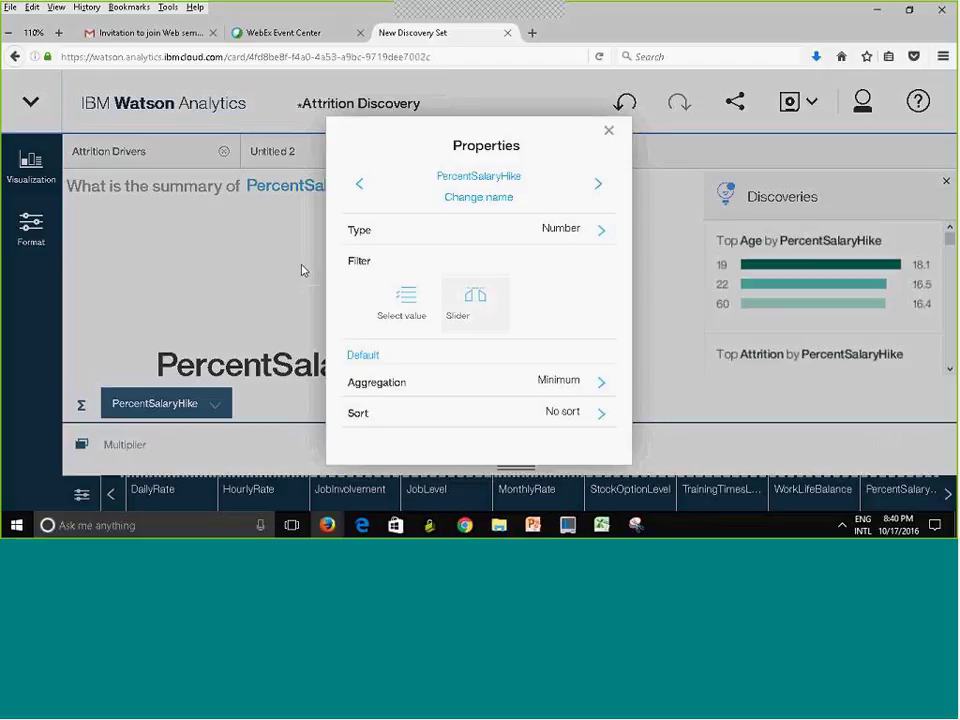
{"action": "left_click", "coordinate": [609, 131]}
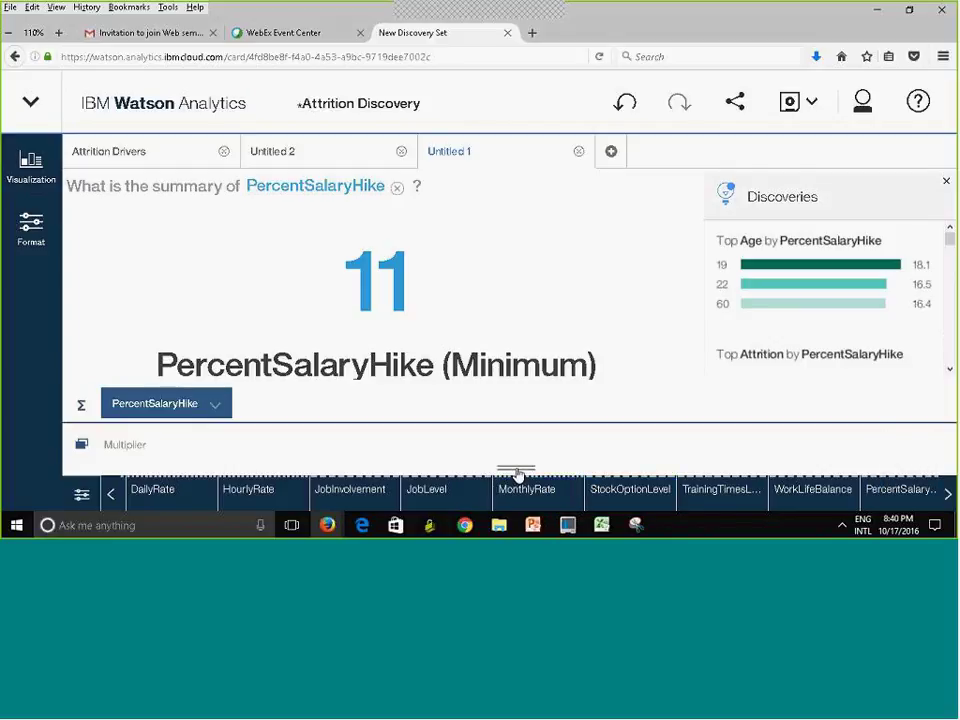
Check the underlying data rows and split the PercentSalaryHike summary by JobRole as the multiplier.
{"action": "left_click", "coordinate": [516, 471]}
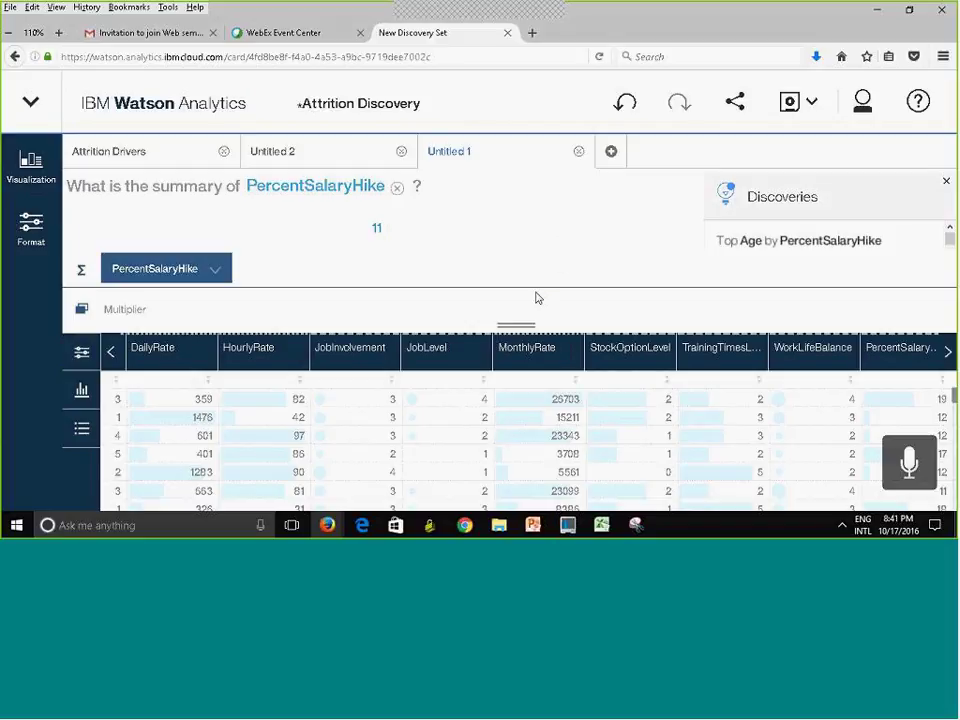
{"action": "left_click", "coordinate": [516, 330]}
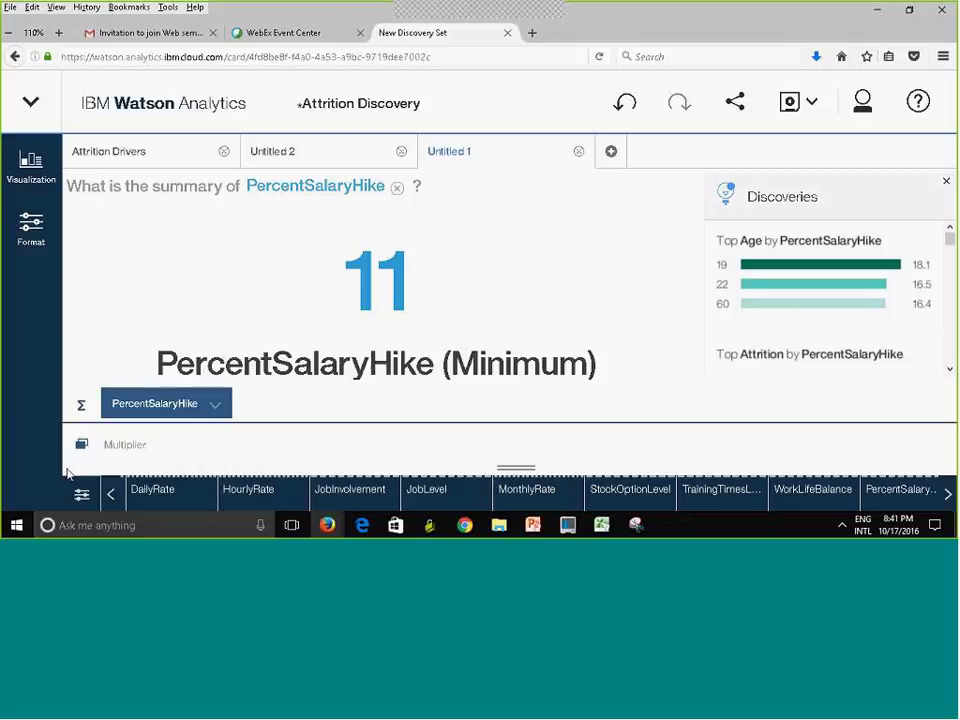
{"action": "left_click", "coordinate": [110, 497]}
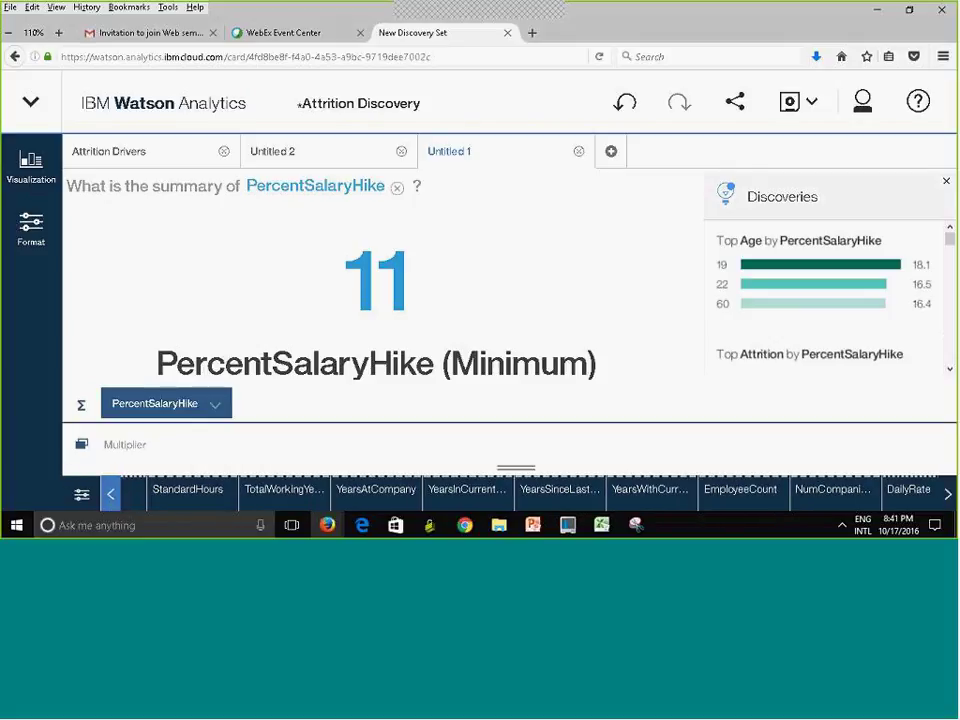
{"action": "left_click", "coordinate": [106, 497]}
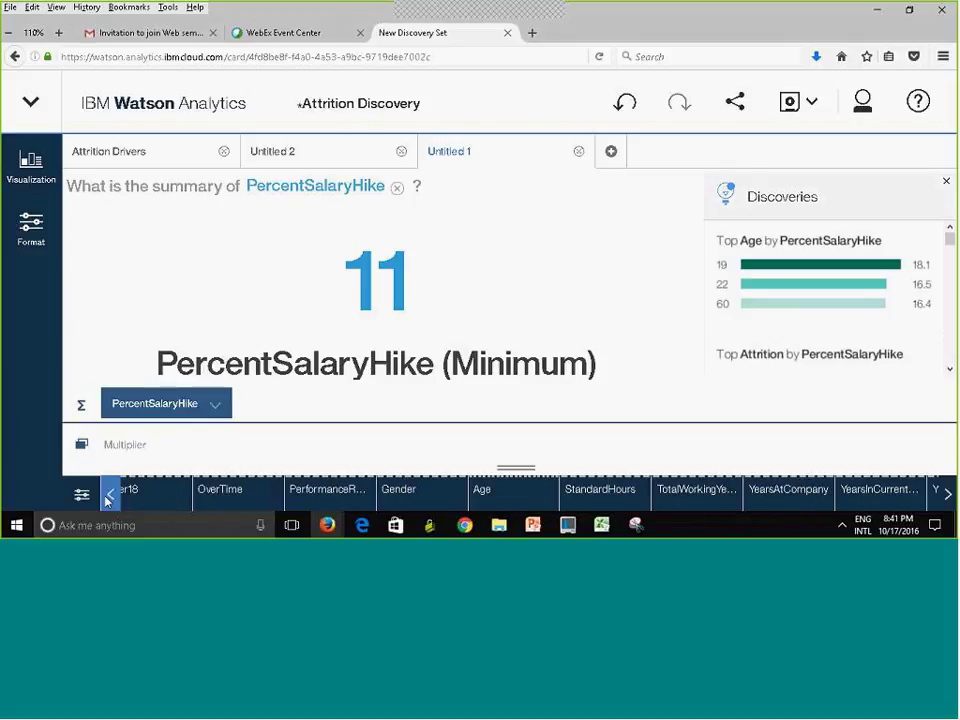
{"action": "left_click", "coordinate": [106, 497]}
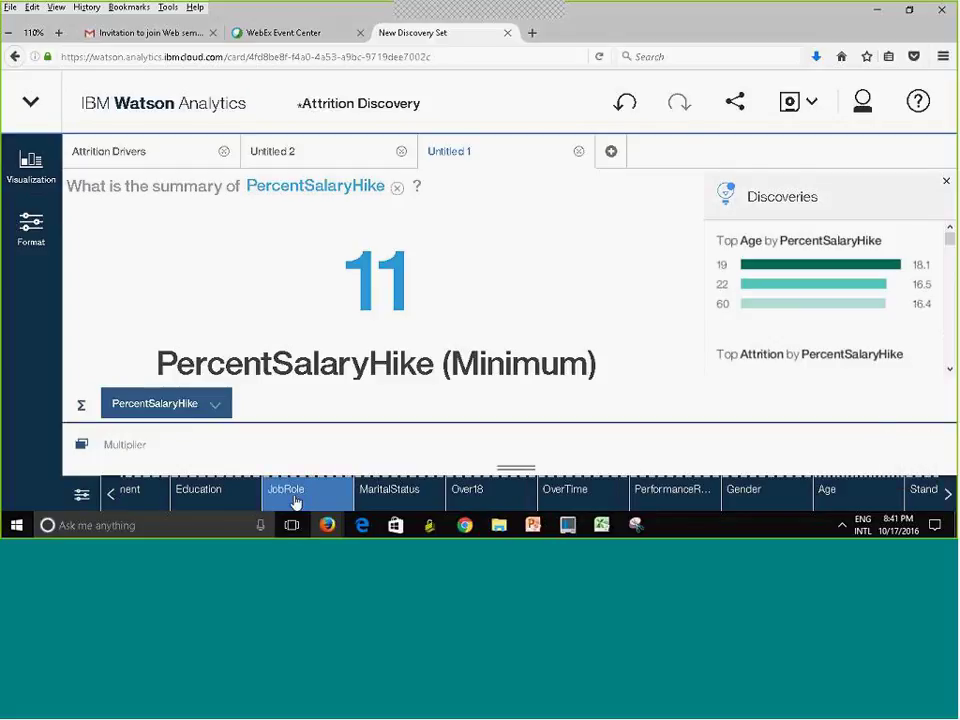
{"action": "left_click_drag", "start_coordinate": [297, 499], "coordinate": [110, 443]}
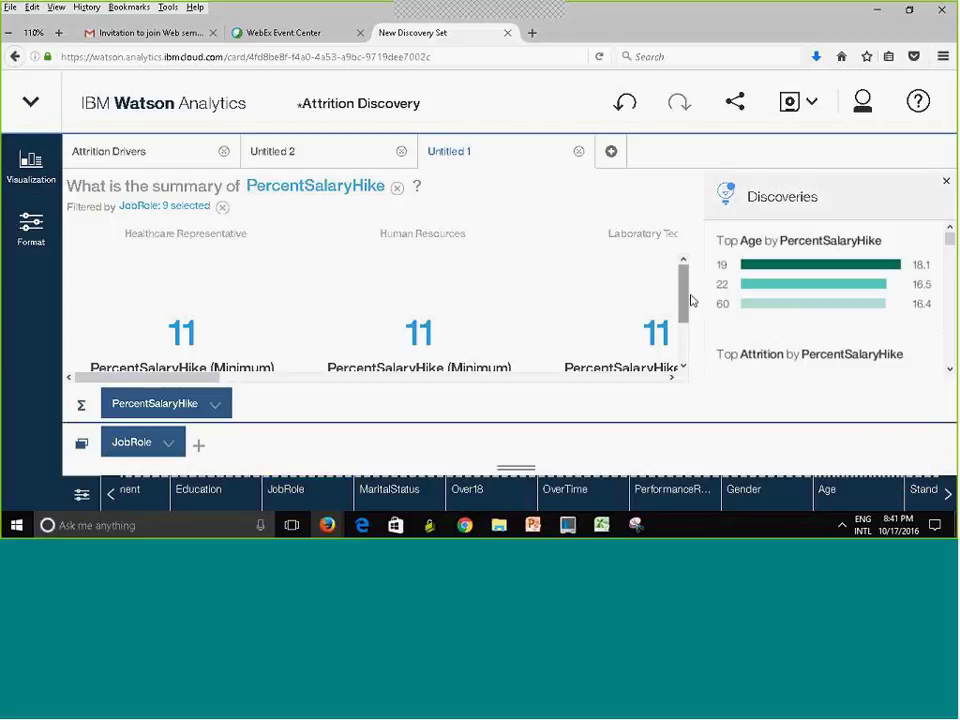
{"action": "left_click_drag", "start_coordinate": [686, 295], "coordinate": [686, 337]}
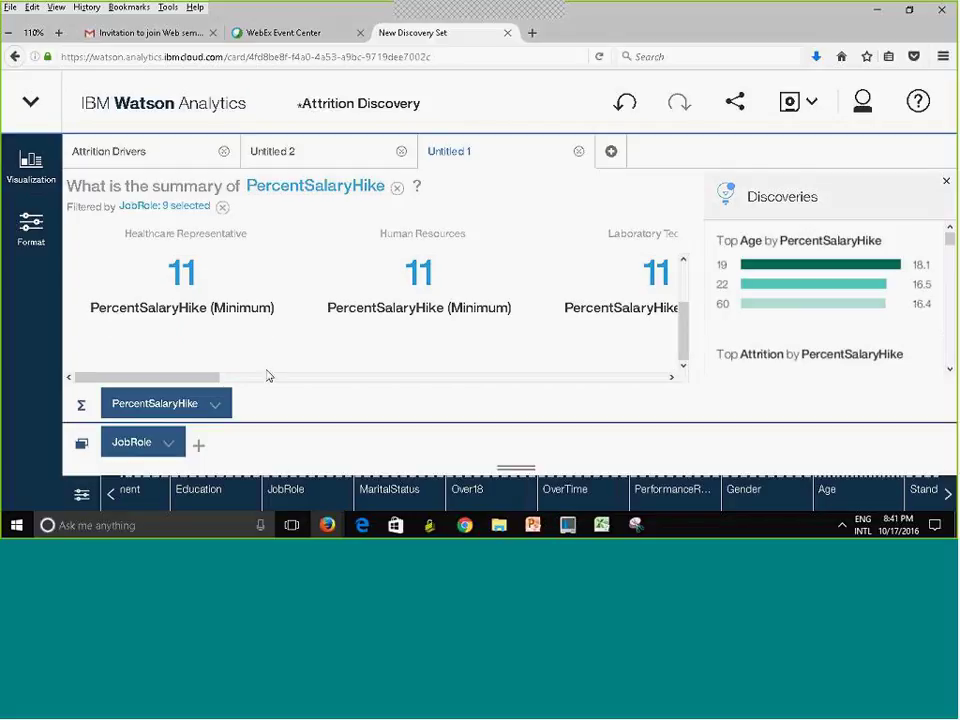
{"action": "mouse_move", "coordinate": [207, 383]}
{"action": "left_mouse_down"}
{"action": "mouse_move", "coordinate": [658, 373]}
{"action": "mouse_move", "coordinate": [204, 348]}
{"action": "left_mouse_up"}
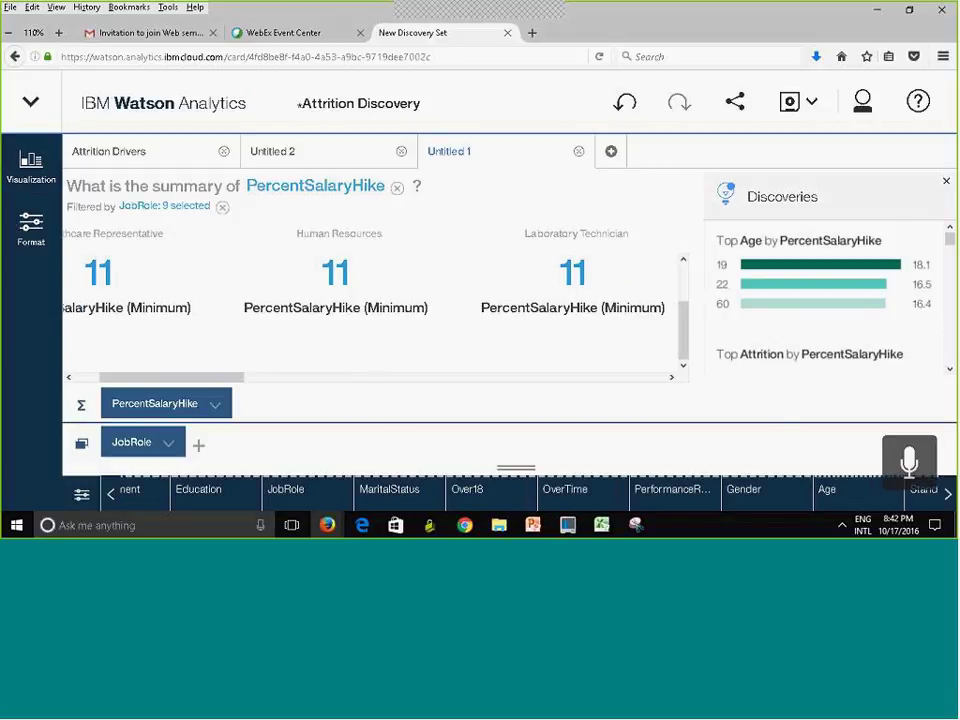
Save the Attrition Discovery set with the PercentSalaryHike summary under its existing name.
{"action": "left_click", "coordinate": [948, 494]}
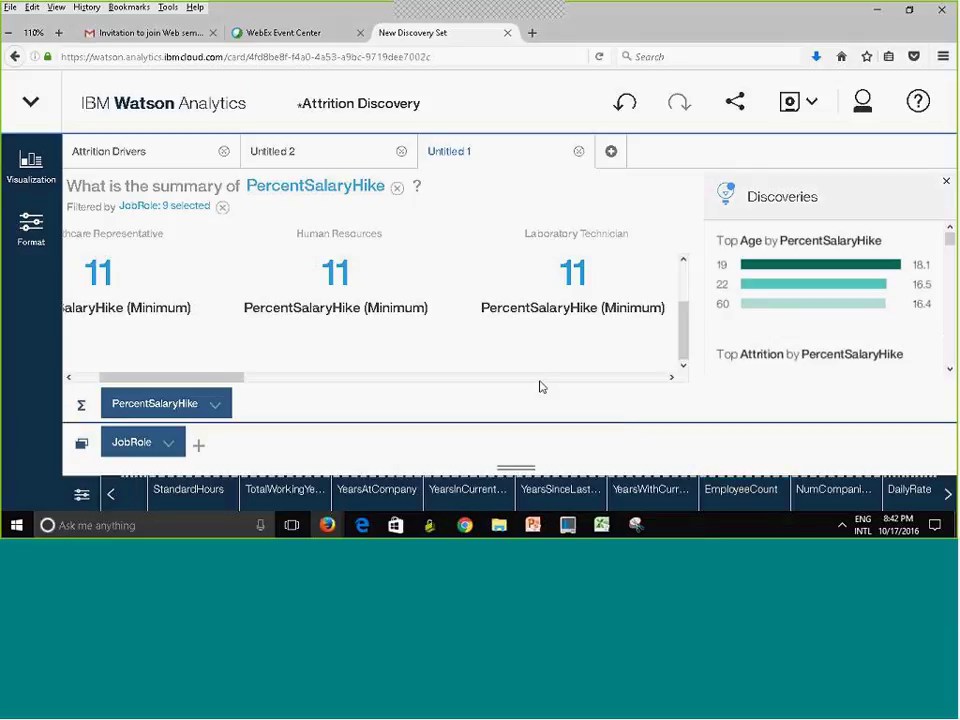
{"action": "left_click", "coordinate": [813, 104]}
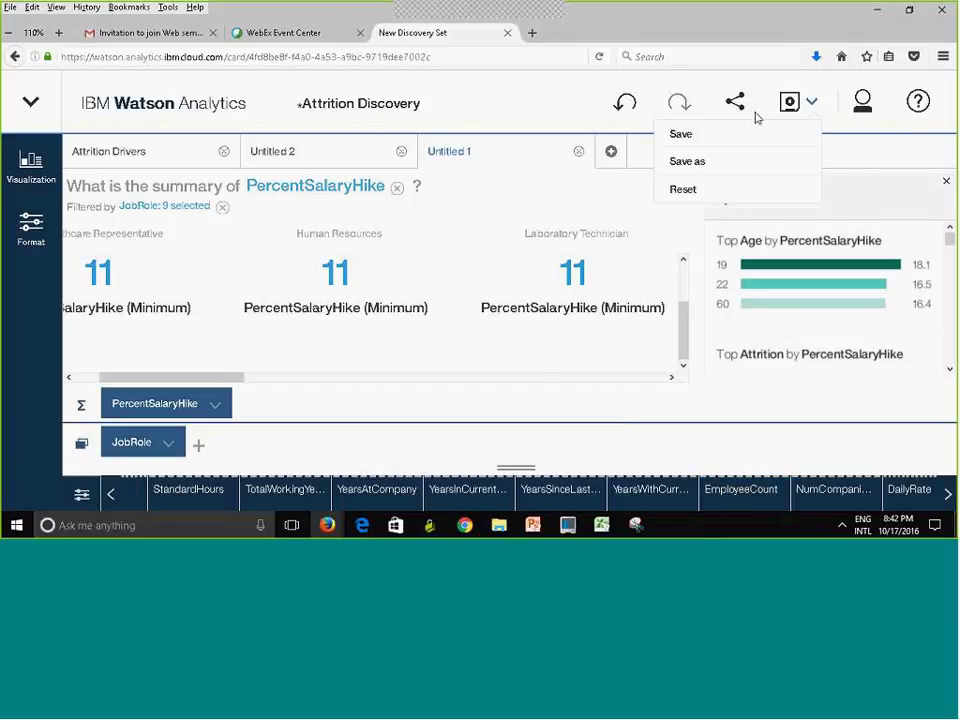
{"action": "left_click", "coordinate": [710, 136]}
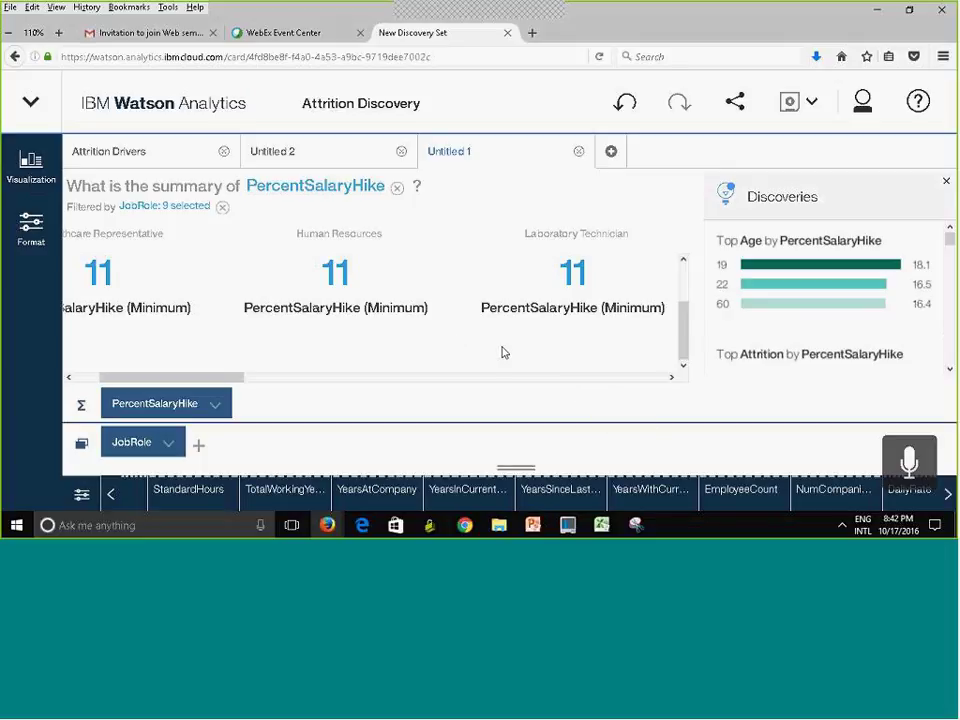
Add a new discovery from the starting point "What is a predictive model for JobSatisfaction?".
{"action": "left_click", "coordinate": [612, 152]}
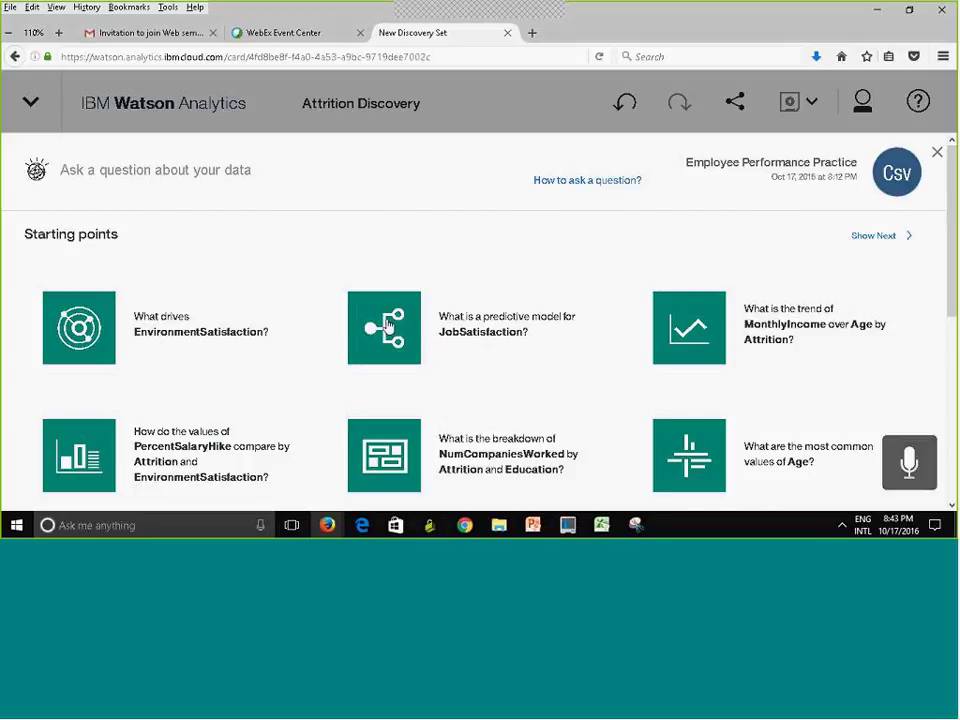
{"action": "left_click", "coordinate": [388, 327]}
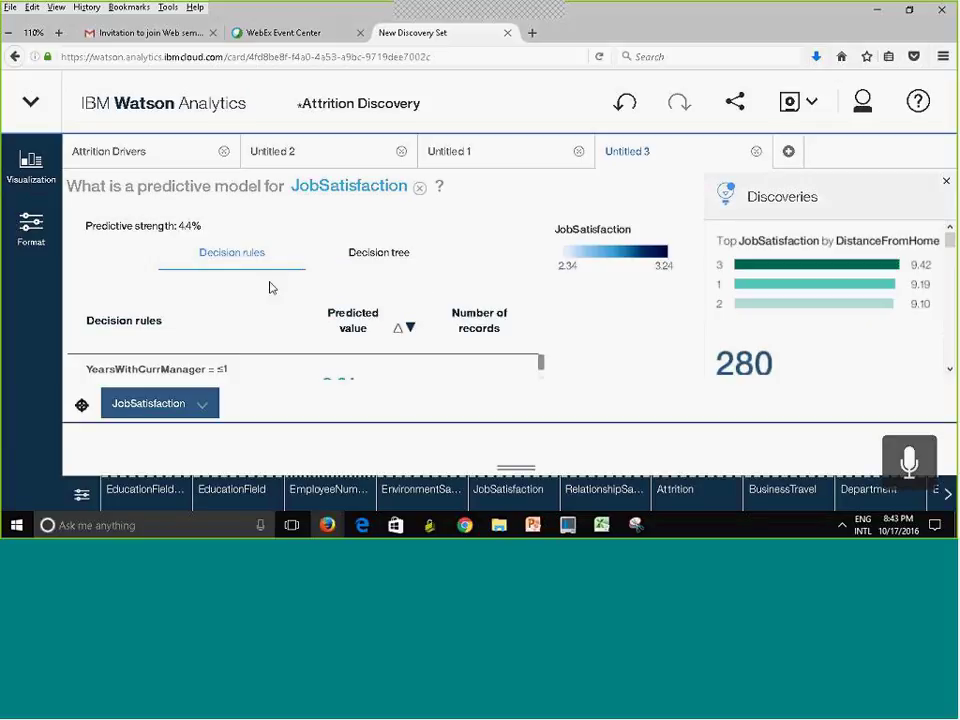
Examine the conditions of the first decision rule in the JobSatisfaction predictive model.
{"action": "scroll", "coordinate": [540, 366], "scroll_direction": "down", "scroll_amount": 2}
{"action": "scroll", "coordinate": [540, 366], "scroll_direction": "up", "scroll_amount": 2}
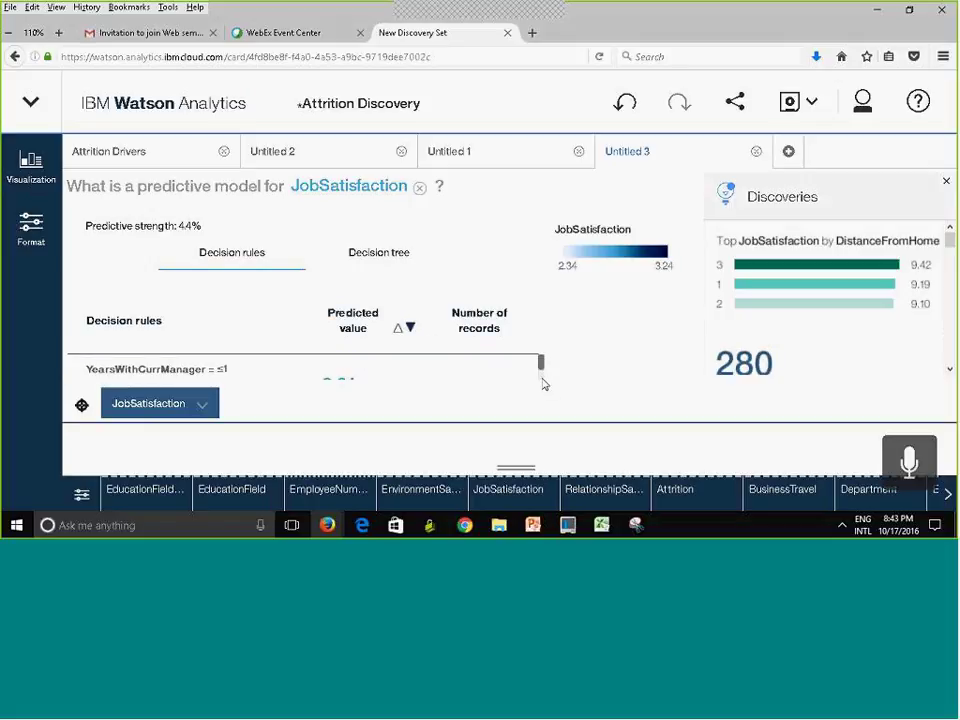
{"action": "scroll", "coordinate": [541, 370], "scroll_direction": "down", "scroll_amount": 1}
{"action": "scroll", "coordinate": [542, 366], "scroll_direction": "up", "scroll_amount": 1}
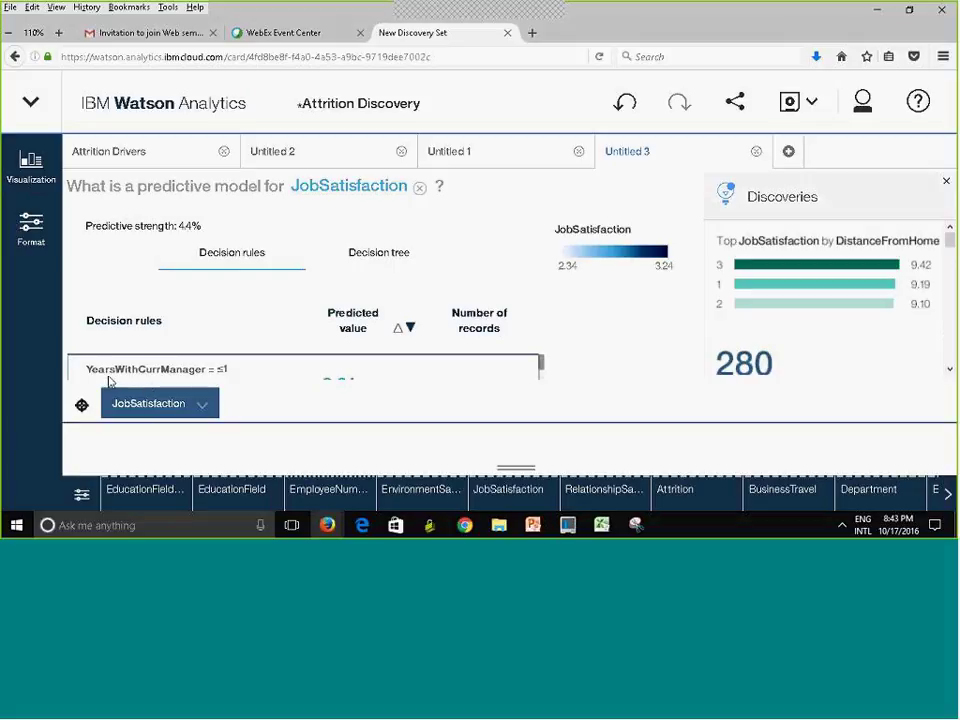
{"action": "scroll", "coordinate": [150, 378], "scroll_direction": "down", "scroll_amount": 2}
{"action": "scroll", "coordinate": [130, 377], "scroll_direction": "down", "scroll_amount": 1}
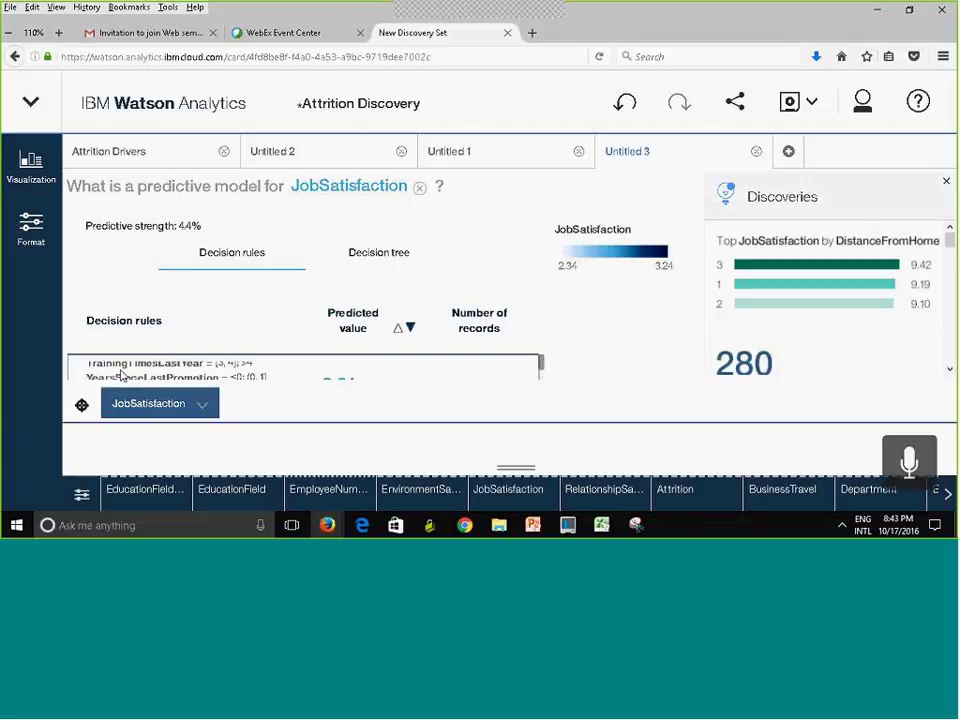
{"action": "scroll", "coordinate": [125, 375], "scroll_direction": "down", "scroll_amount": 1}
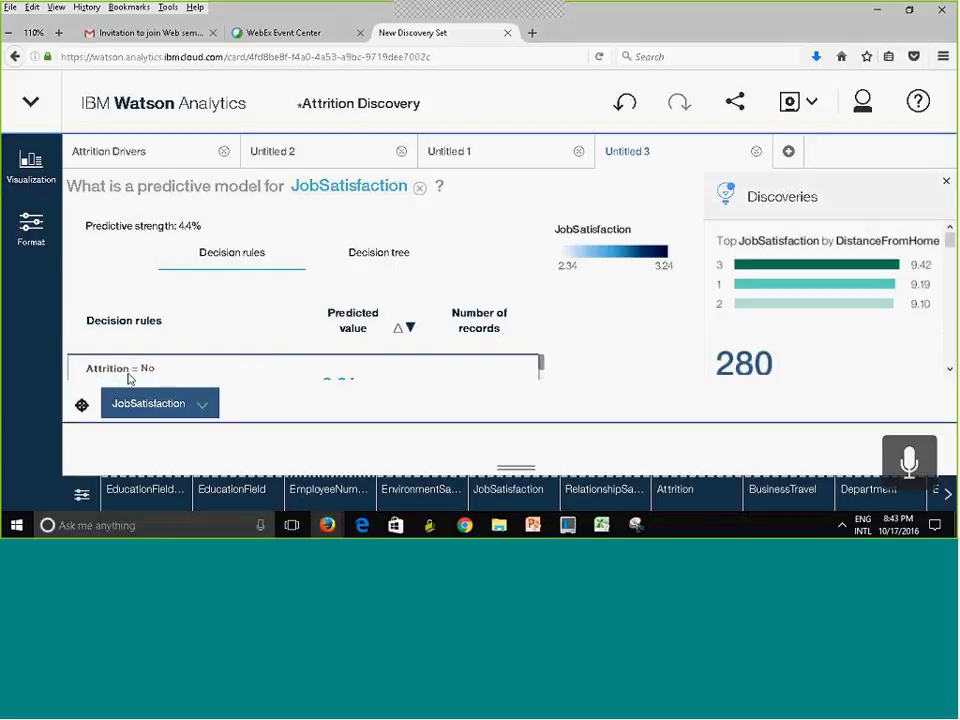
{"action": "scroll", "coordinate": [268, 378], "scroll_direction": "up", "scroll_amount": 3}
{"action": "scroll", "coordinate": [165, 368], "scroll_direction": "down", "scroll_amount": 1}
{"action": "scroll", "coordinate": [205, 368], "scroll_direction": "up", "scroll_amount": 1}
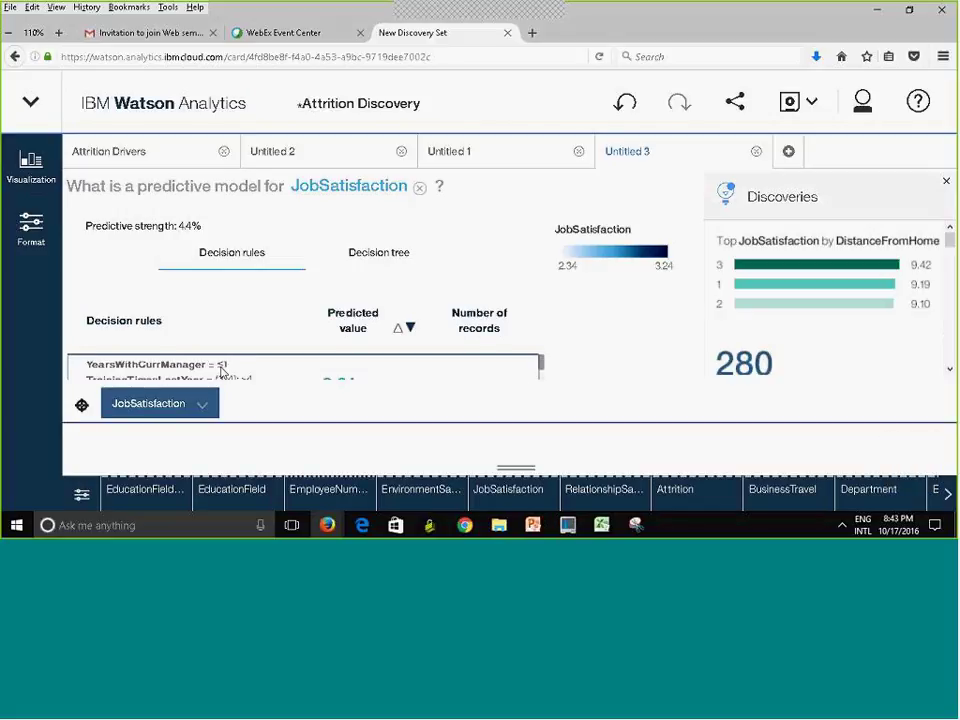
{"action": "scroll", "coordinate": [145, 370], "scroll_direction": "down", "scroll_amount": 1}
{"action": "scroll", "coordinate": [165, 372], "scroll_direction": "up", "scroll_amount": 1}
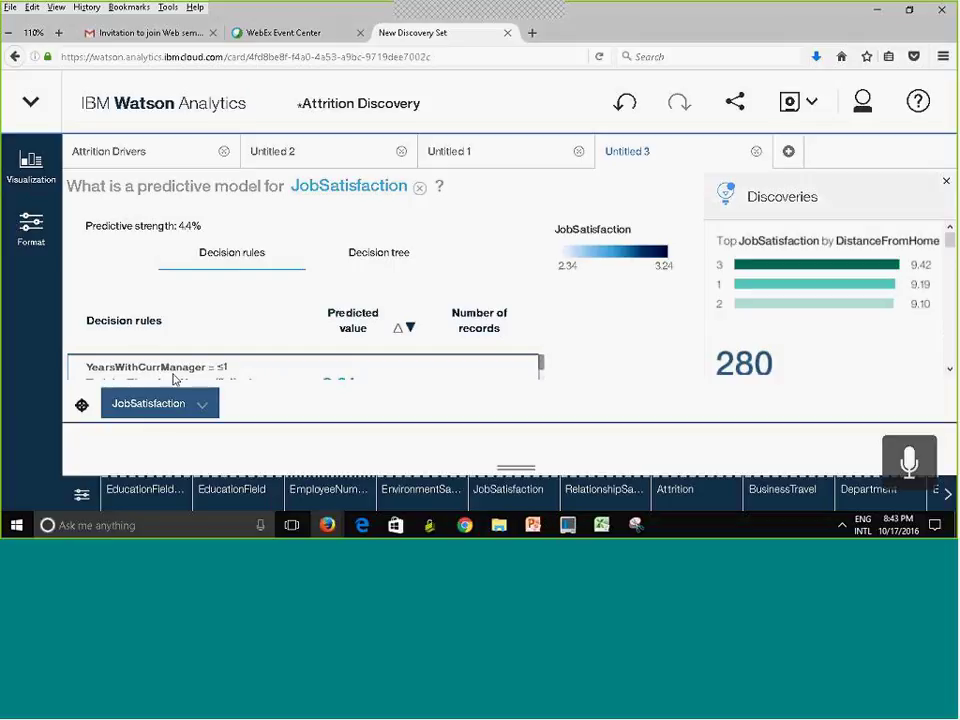
{"action": "scroll", "coordinate": [200, 373], "scroll_direction": "down", "scroll_amount": 1}
{"action": "scroll", "coordinate": [231, 373], "scroll_direction": "up", "scroll_amount": 2}
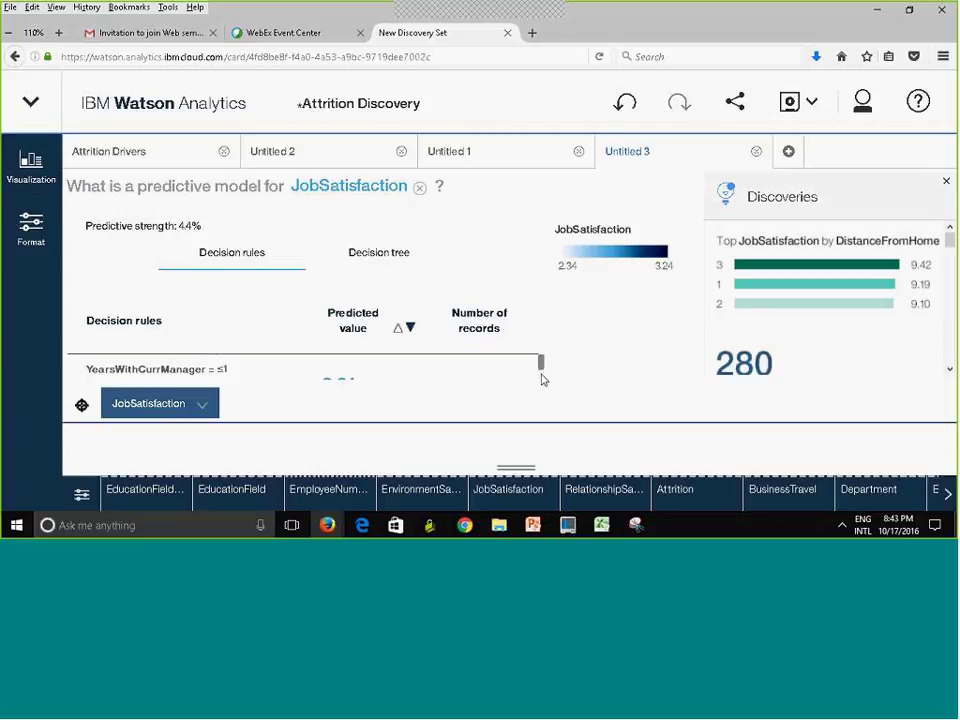
Examine the remaining decision rules of the JobSatisfaction predictive model, comparing their conditions, predicted values and record counts down to the last rule.
{"action": "scroll", "coordinate": [543, 373], "scroll_direction": "down", "scroll_amount": 1}
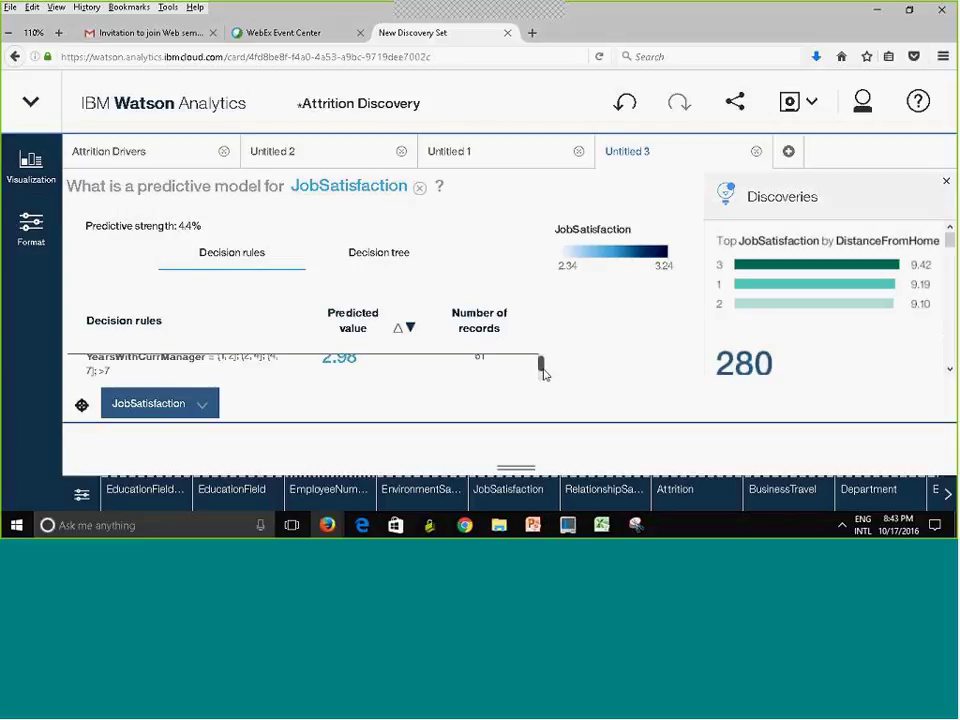
{"action": "scroll", "coordinate": [543, 373], "scroll_direction": "down", "scroll_amount": 2}
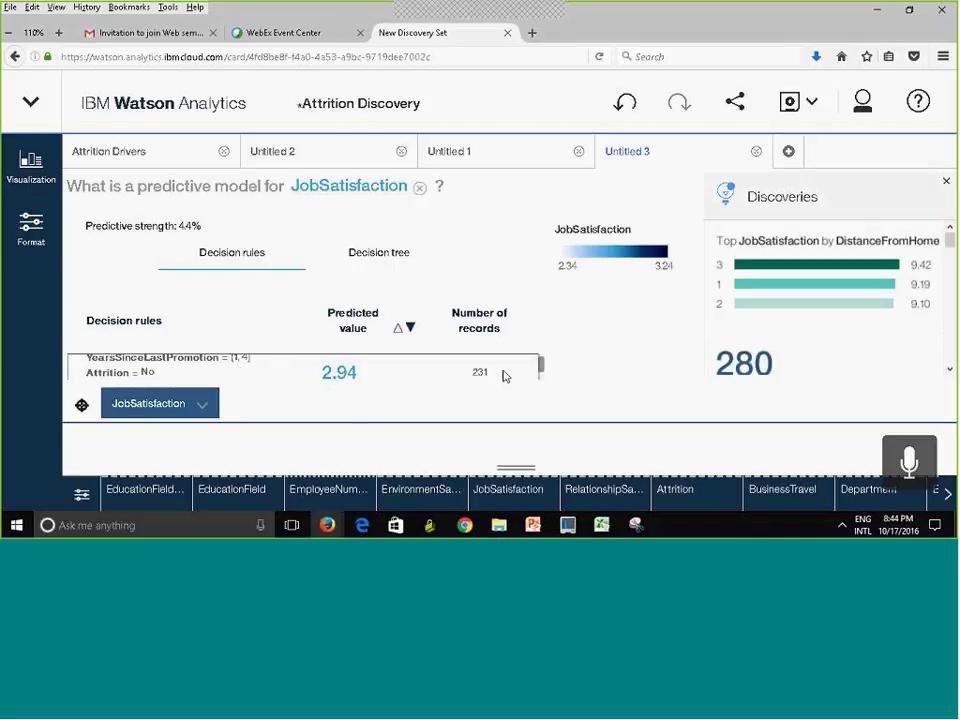
{"action": "mouse_move", "coordinate": [540, 368]}
{"action": "left_mouse_down"}
{"action": "mouse_move", "coordinate": [542, 386]}
{"action": "mouse_move", "coordinate": [545, 345]}
{"action": "left_mouse_up"}
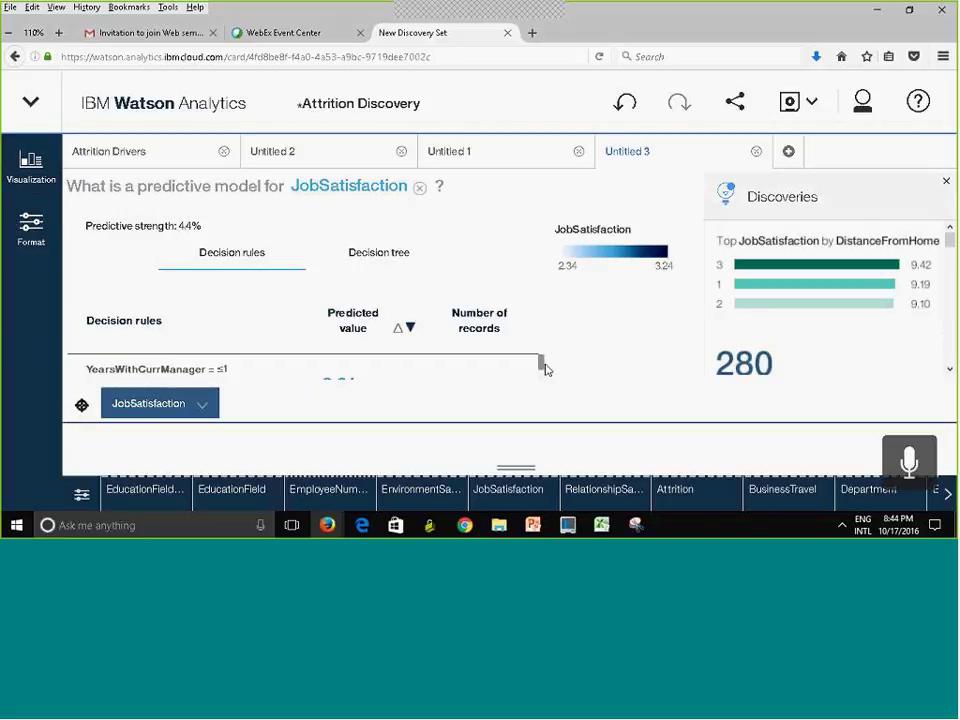
{"action": "mouse_move", "coordinate": [542, 366]}
{"action": "left_mouse_down"}
{"action": "mouse_move", "coordinate": [543, 378]}
{"action": "mouse_move", "coordinate": [541, 364]}
{"action": "left_mouse_up"}
{"action": "scroll", "coordinate": [945, 265], "scroll_direction": "down", "scroll_amount": 2}
{"action": "left_click_drag", "start_coordinate": [540, 364], "coordinate": [547, 393]}
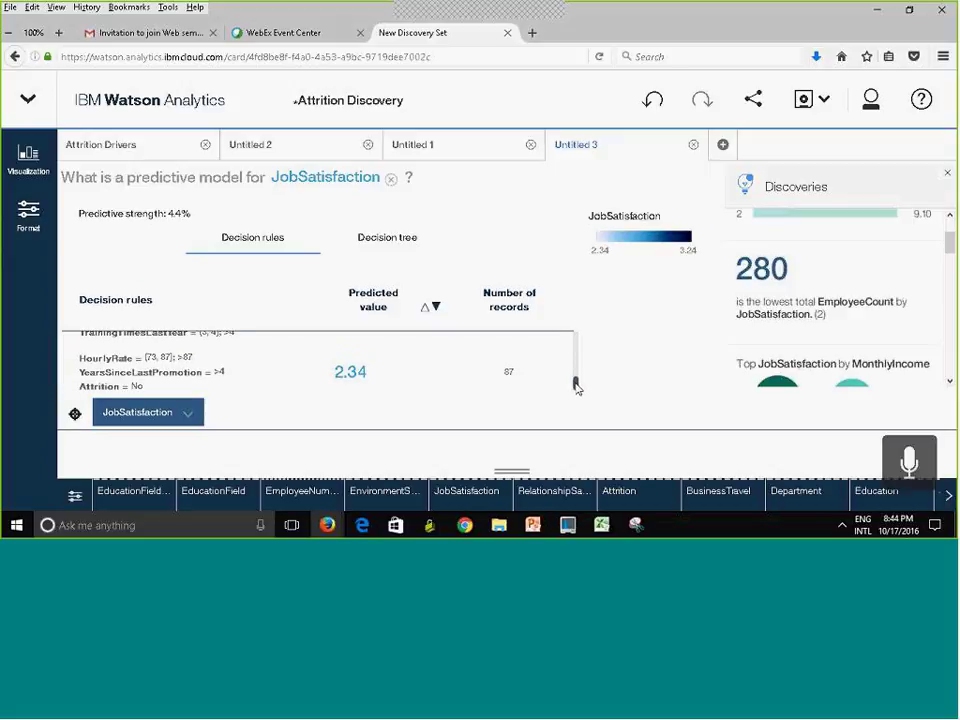
{"action": "scroll", "coordinate": [576, 387], "scroll_direction": "down", "scroll_amount": 1}
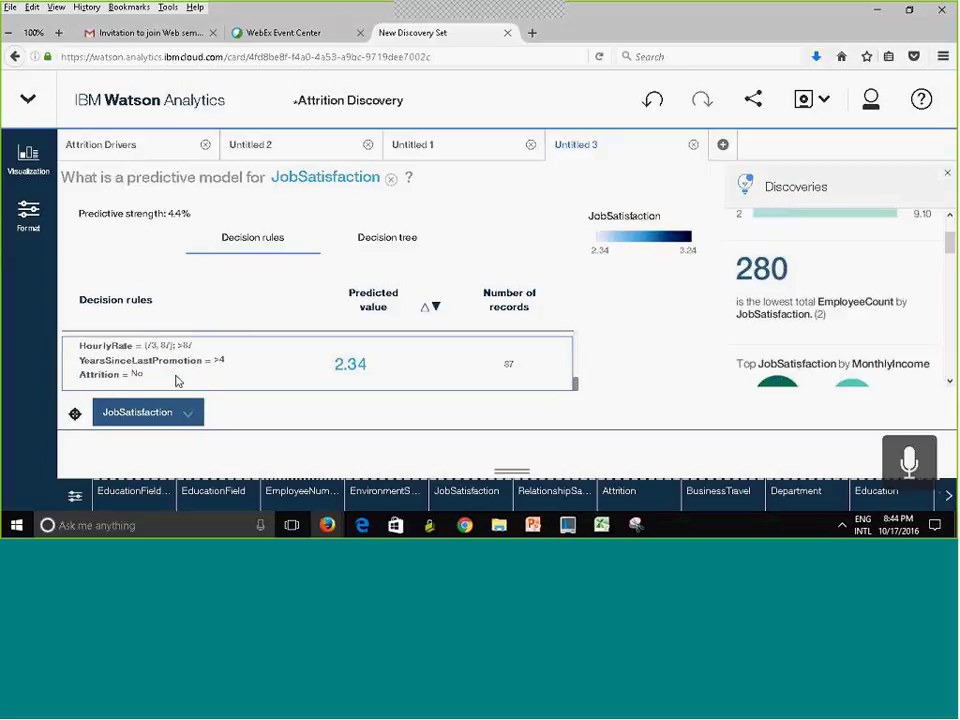
{"action": "scroll", "coordinate": [231, 381], "scroll_direction": "up", "scroll_amount": 1}
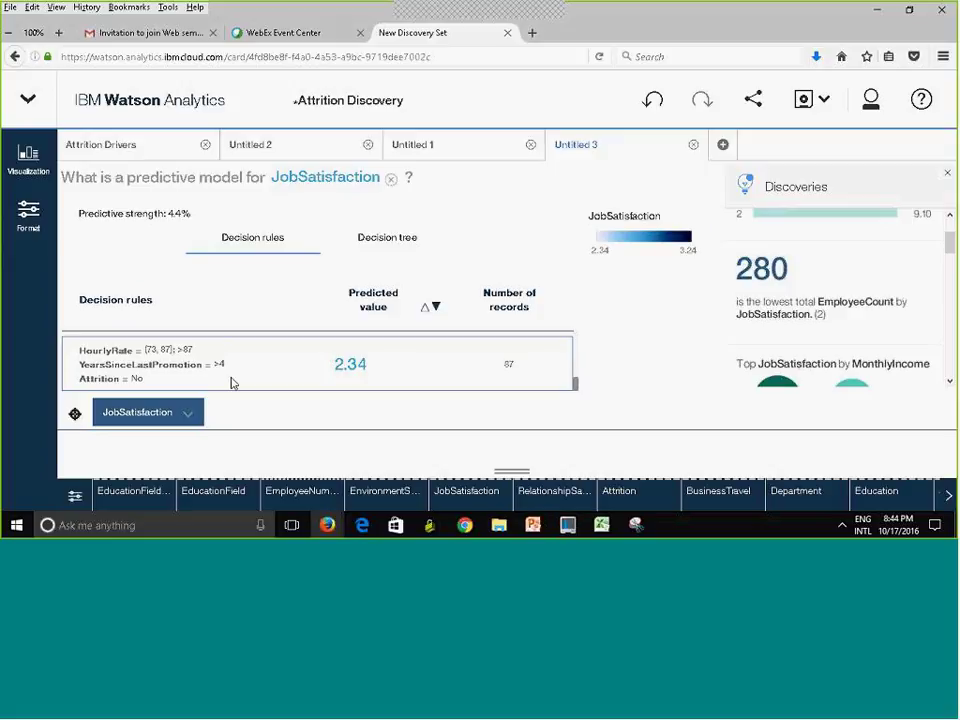
Show the JobSatisfaction predictive model as a decision tree and inspect the root node's statistics.
{"action": "left_click", "coordinate": [380, 241]}
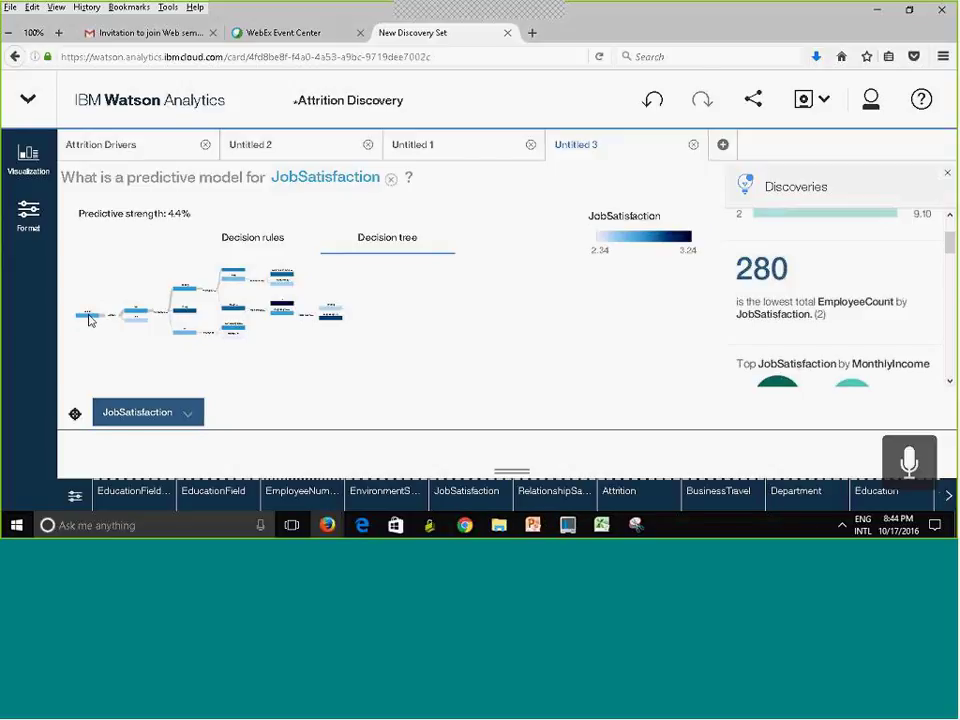
{"action": "left_click", "coordinate": [88, 317]}
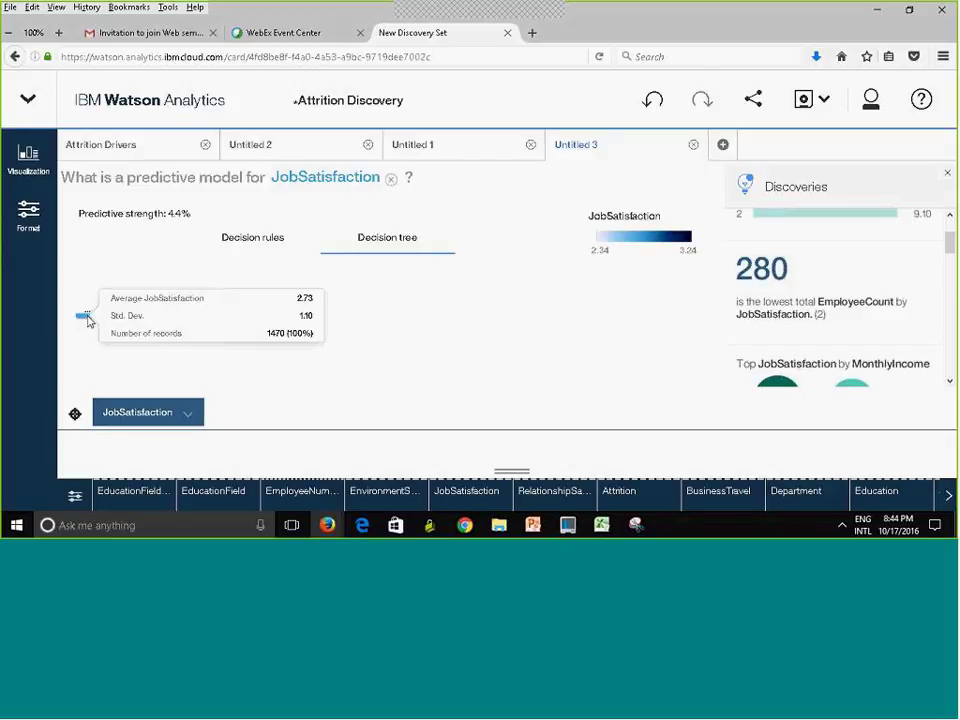
{"action": "left_click", "coordinate": [88, 318]}
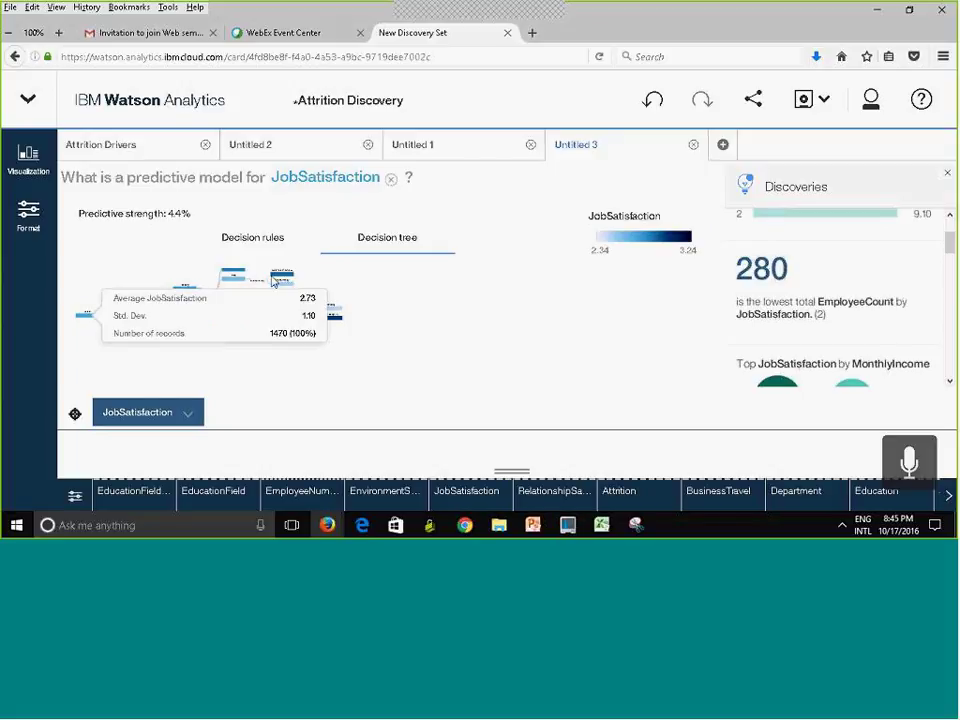
{"action": "mouse_move", "coordinate": [85, 321]}
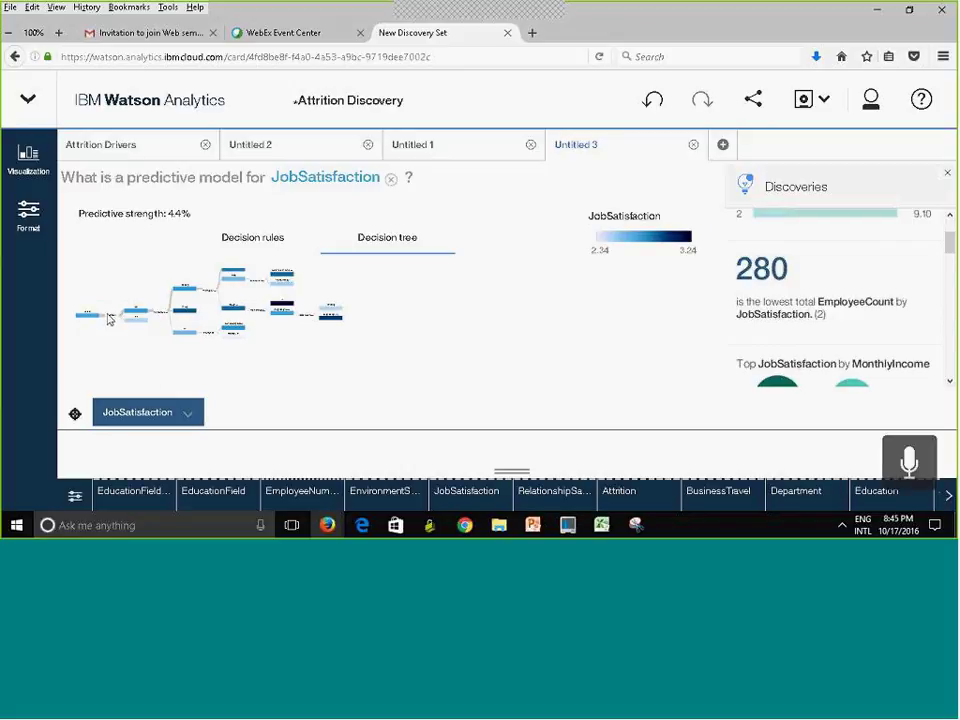
Examine the branches of the JobSatisfaction decision tree at 120% page zoom, then restore the page to 100%.
{"action": "left_click", "coordinate": [59, 33]}
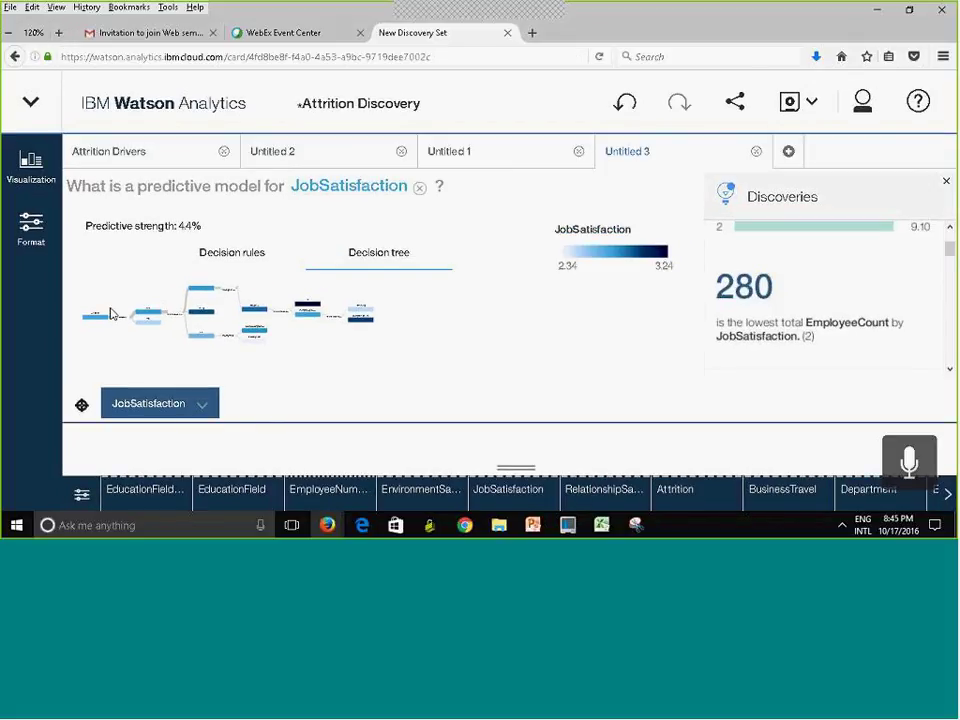
{"action": "key", "text": "ctrl+plus"}
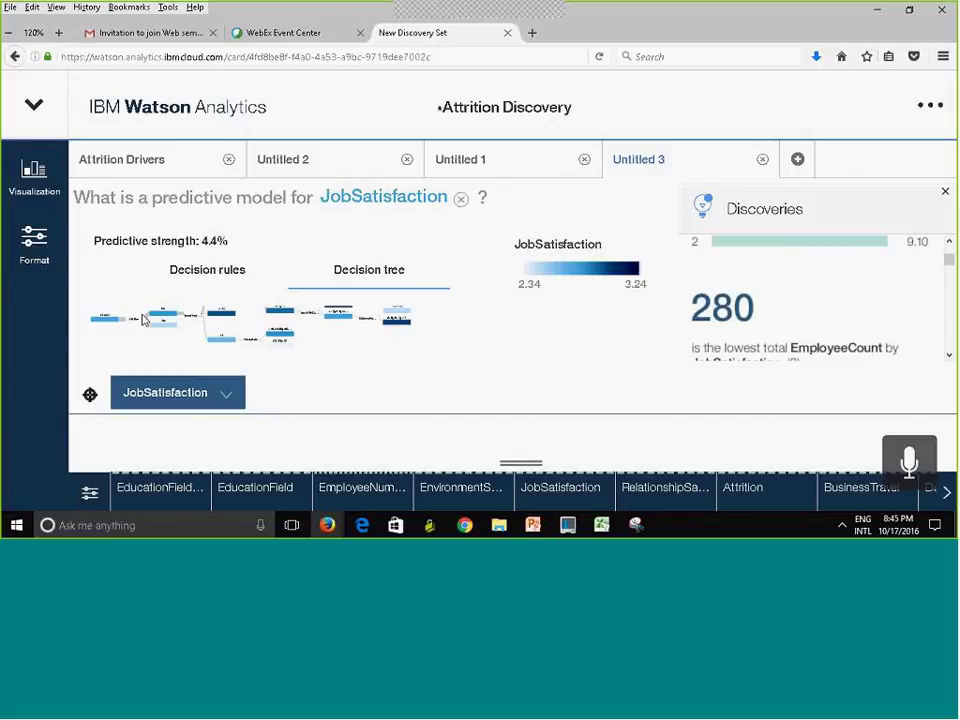
{"action": "mouse_move", "coordinate": [167, 318]}
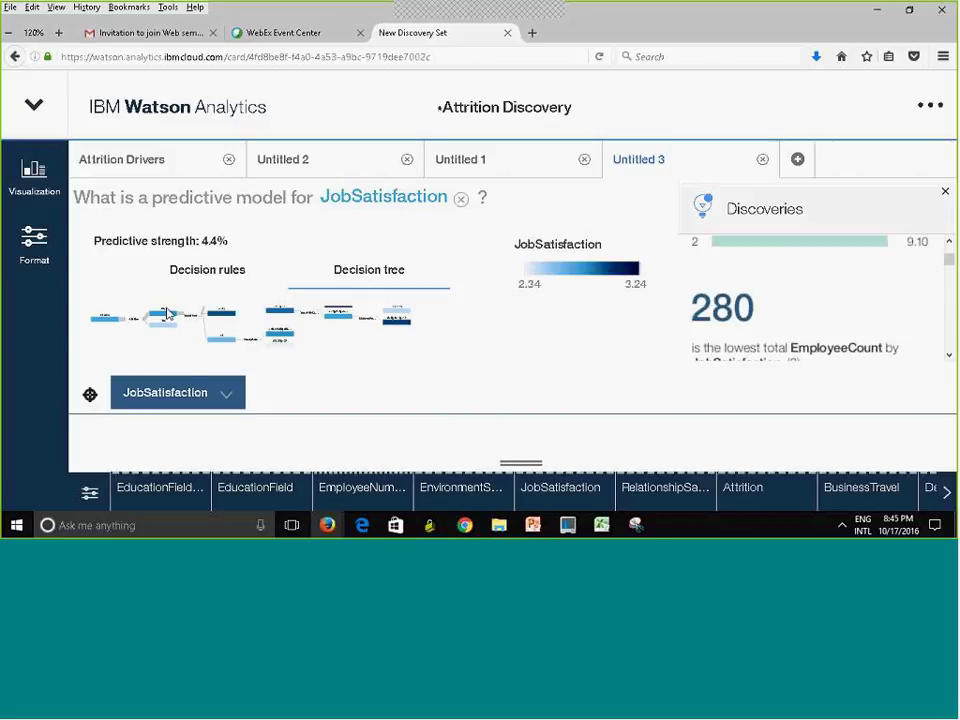
{"action": "left_click", "coordinate": [222, 316]}
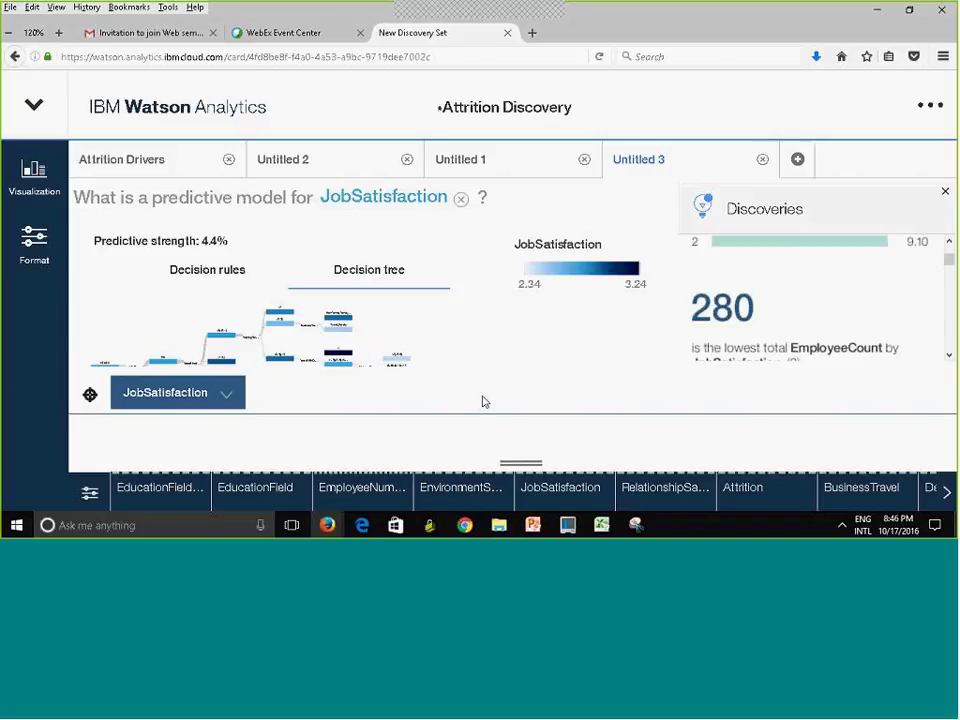
{"action": "left_click", "coordinate": [949, 356]}
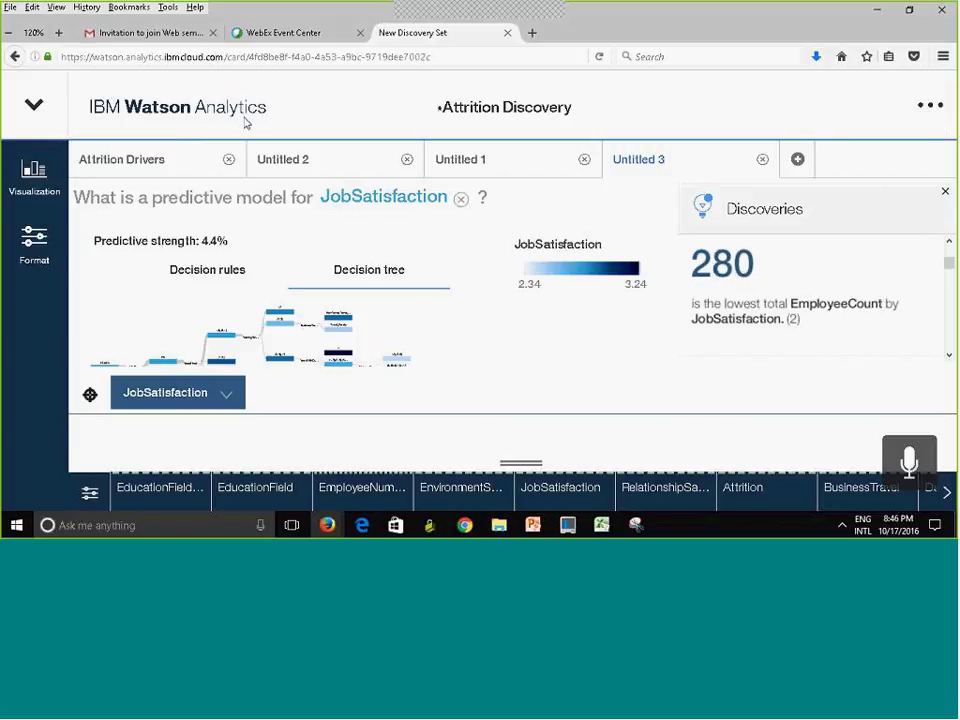
{"action": "key", "text": "ctrl+minus"}
{"action": "key", "text": "ctrl+minus"}
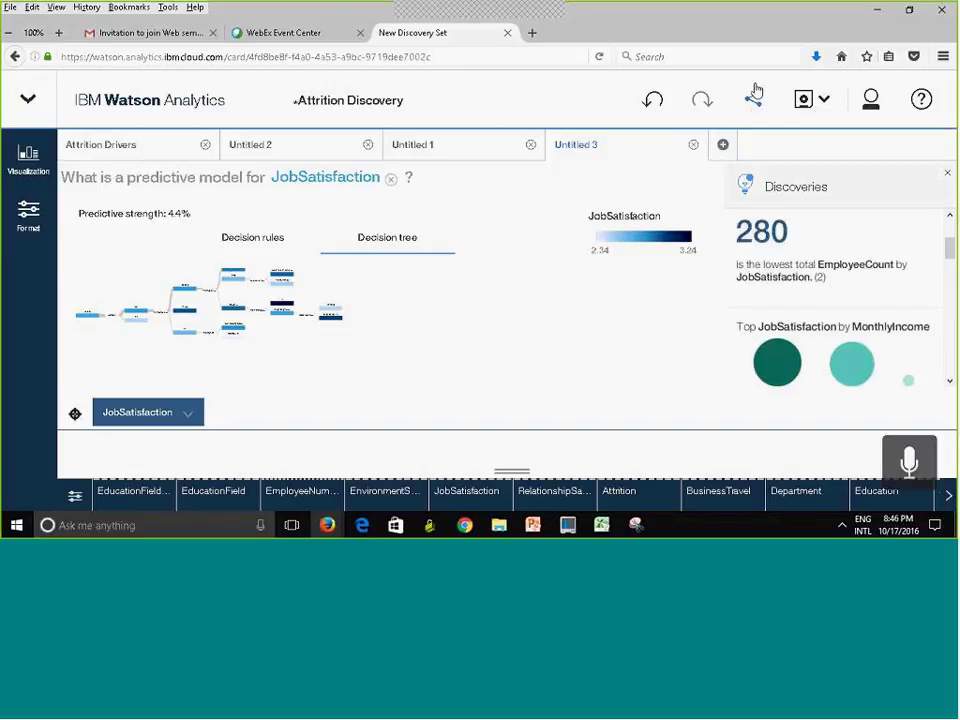
Try to download the JobSatisfaction decision tree discovery as an image.
{"action": "left_click", "coordinate": [757, 104]}
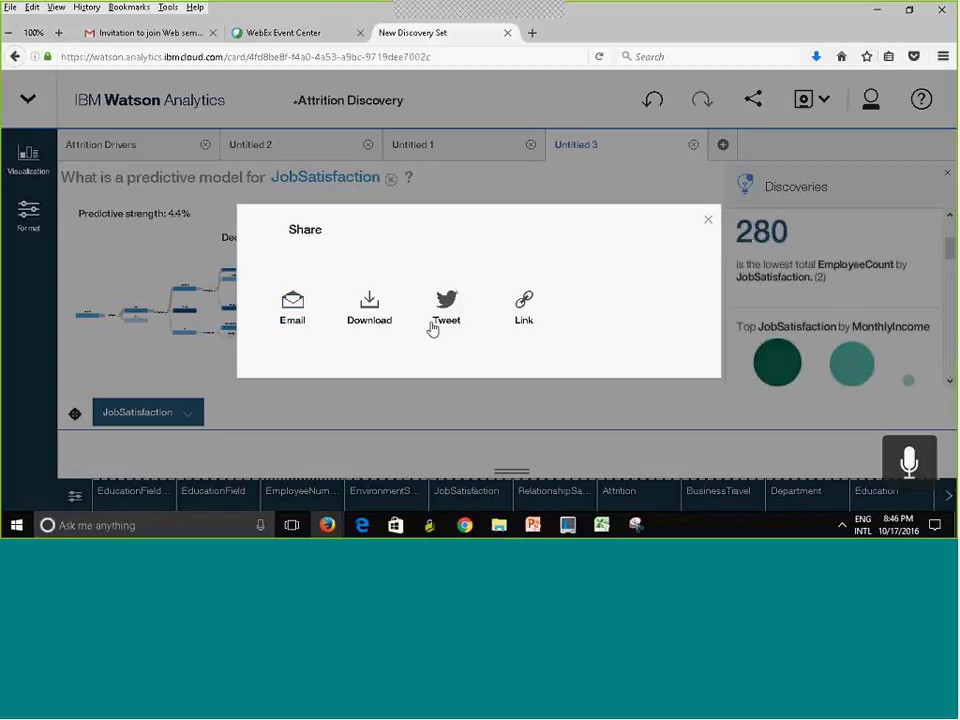
{"action": "left_click", "coordinate": [369, 310]}
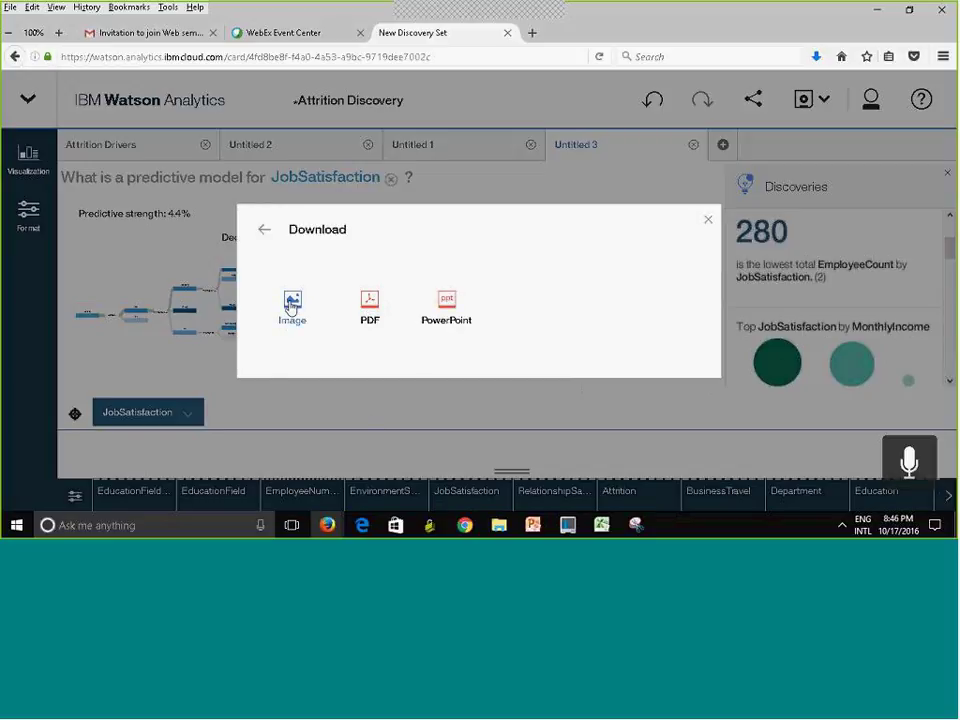
{"action": "left_click", "coordinate": [292, 306]}
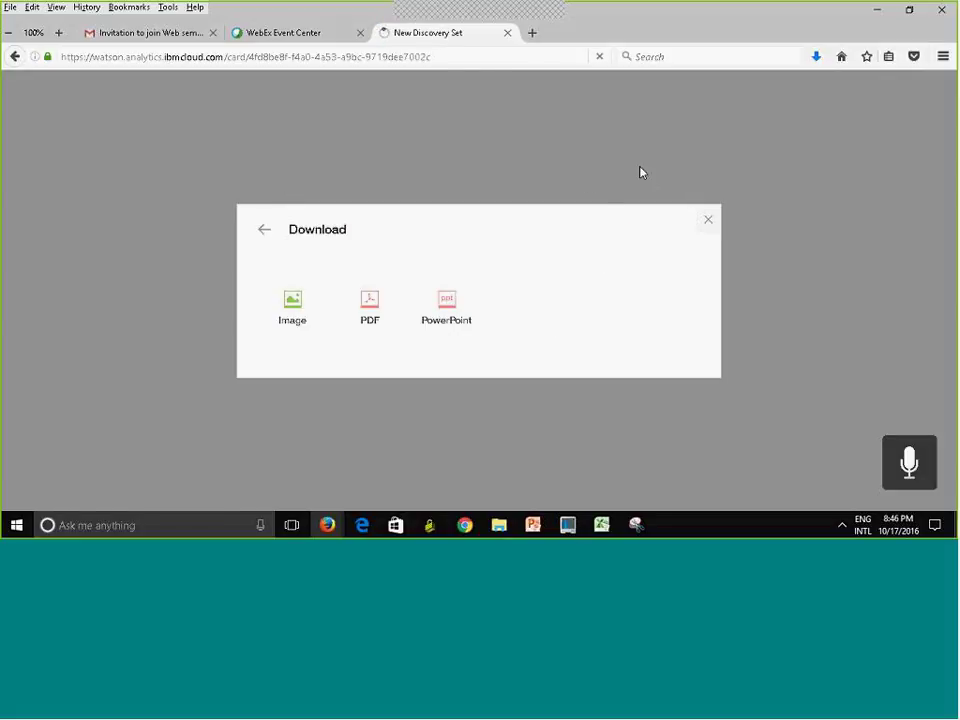
{"action": "left_click", "coordinate": [708, 221]}
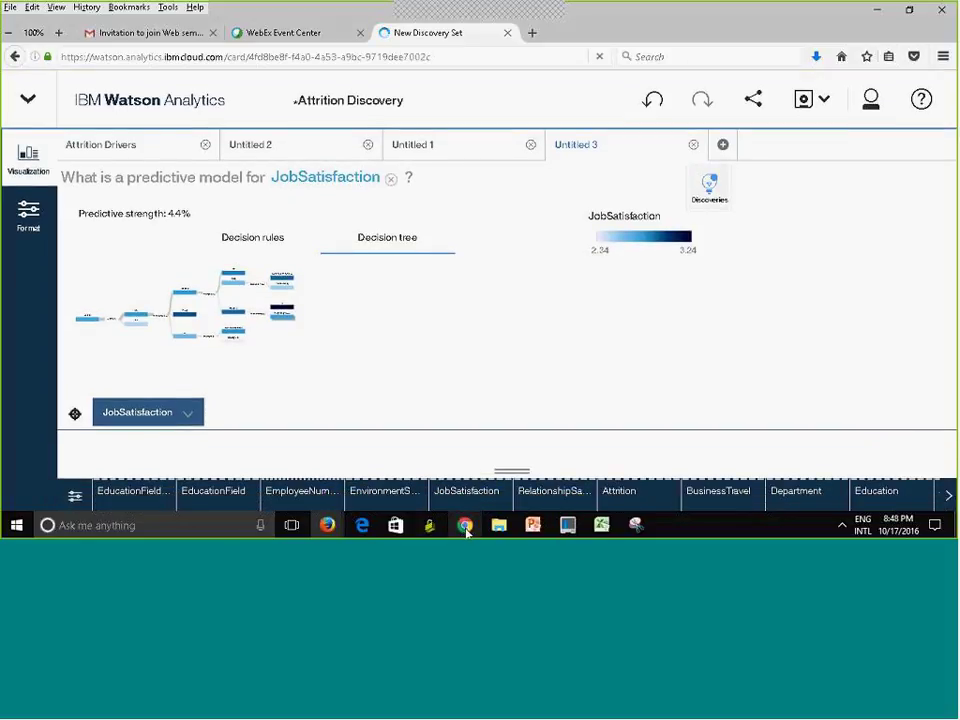
Switch to Chrome and open the sign-in page of IBM Watson Analytics.
{"action": "left_click", "coordinate": [466, 527]}
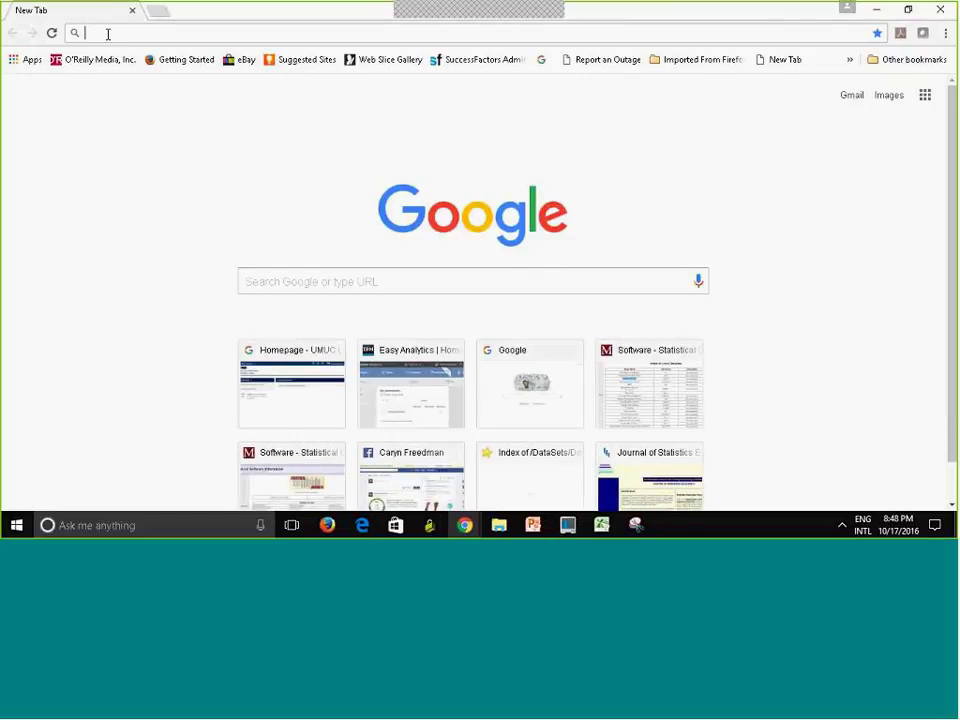
{"action": "left_click", "coordinate": [279, 280]}
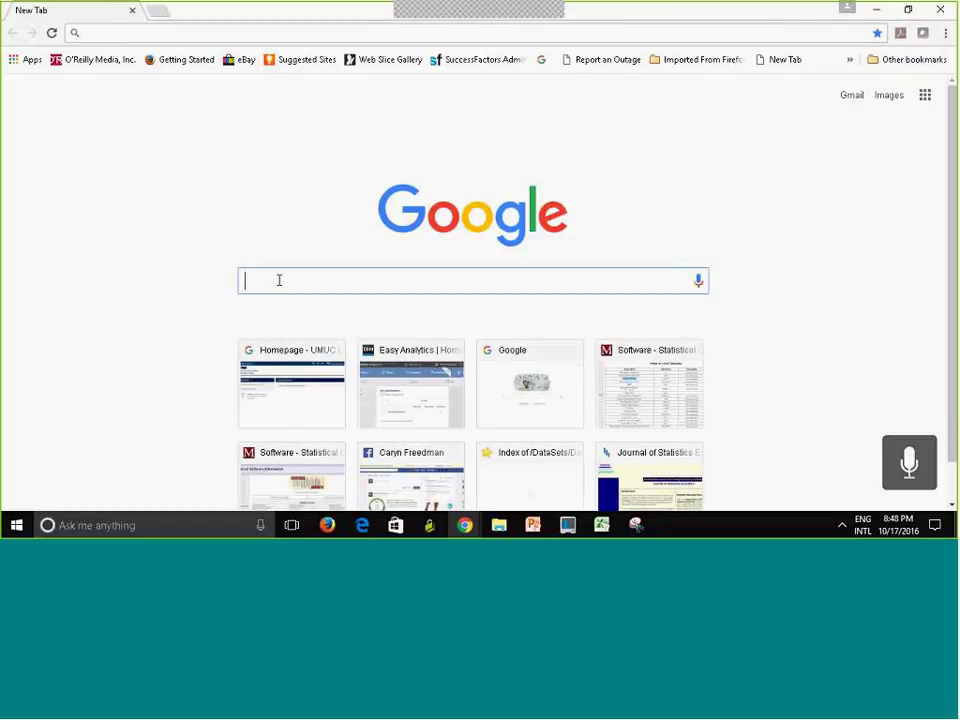
{"action": "type", "text": "wa"}
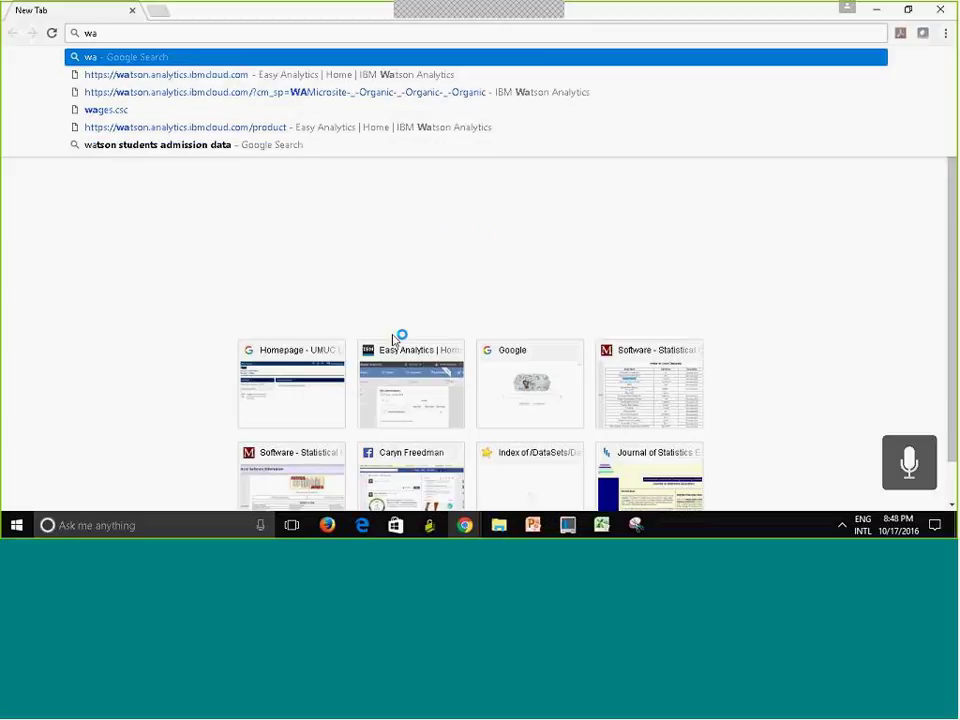
{"action": "left_click", "coordinate": [417, 380]}
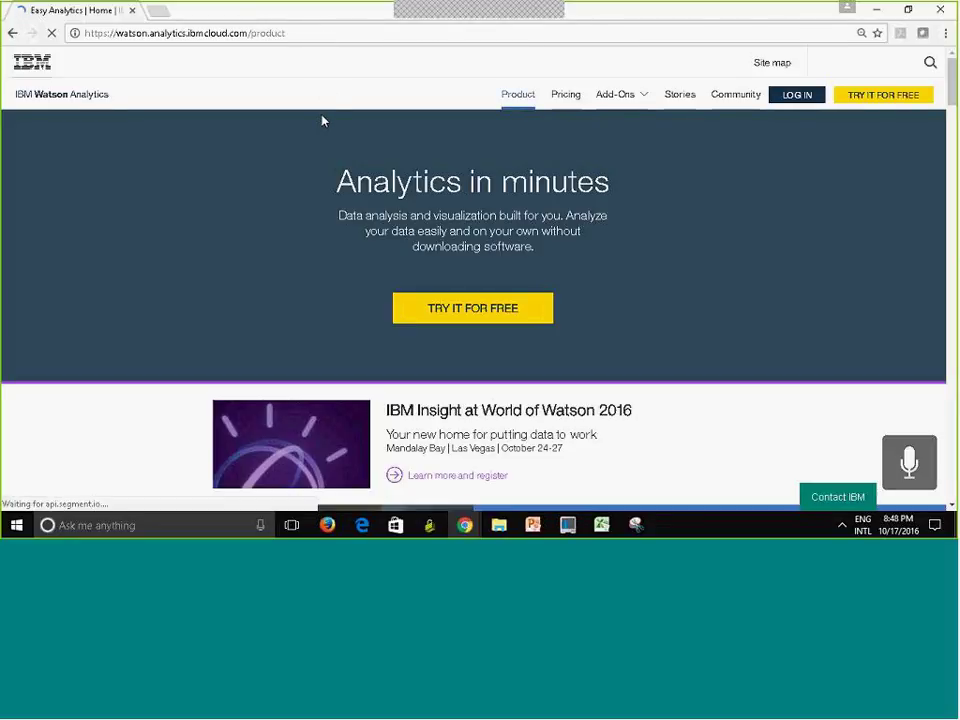
{"action": "left_click", "coordinate": [796, 97]}
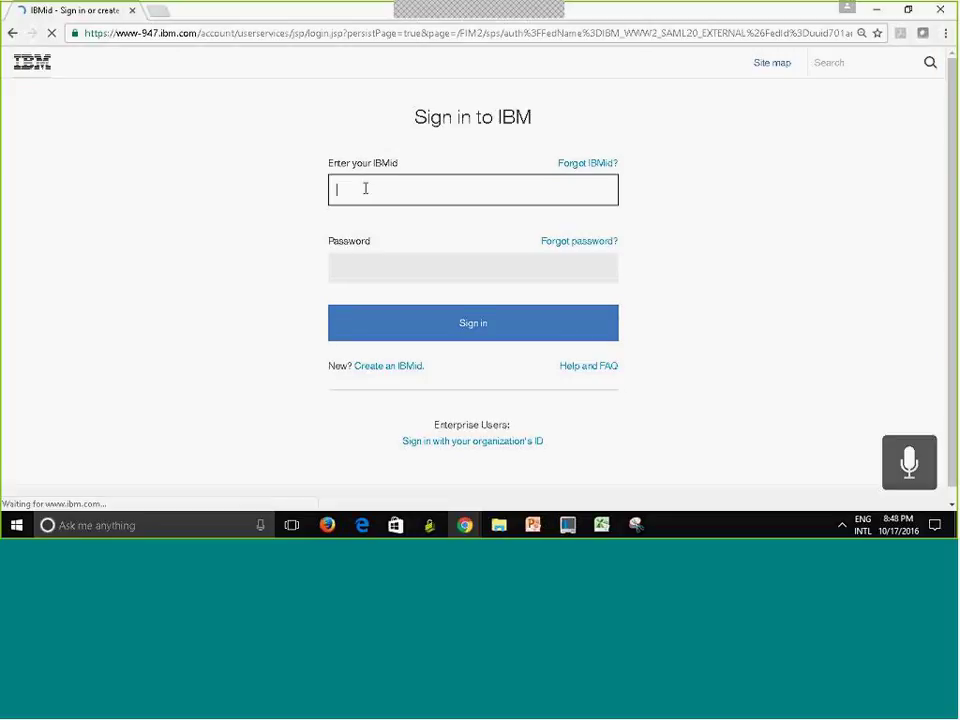
Sign in with the faculty IBMid e-mail and the account password, and enter the Watson Analytics Faculty account.
{"action": "left_click", "coordinate": [365, 188]}
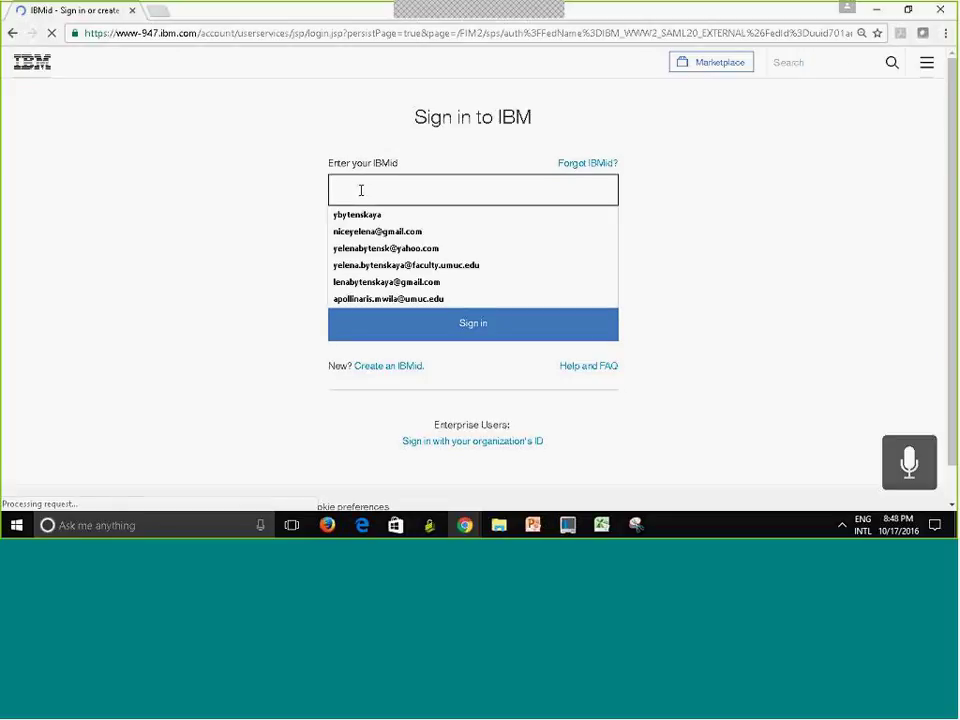
{"action": "type", "text": "y"}
{"action": "left_click", "coordinate": [365, 248]}
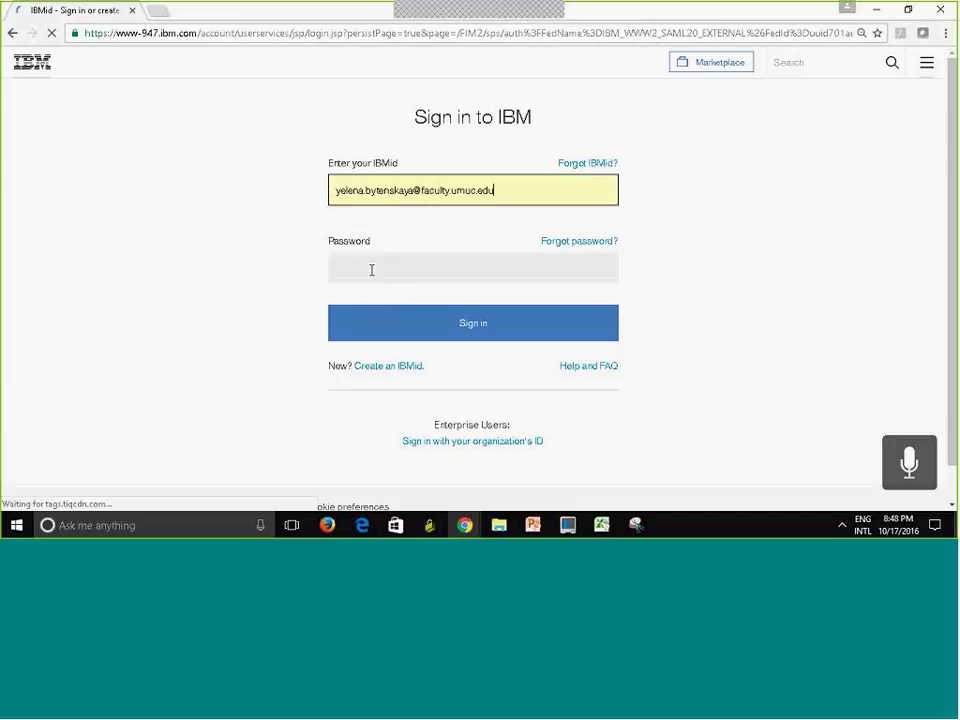
{"action": "left_click", "coordinate": [370, 271]}
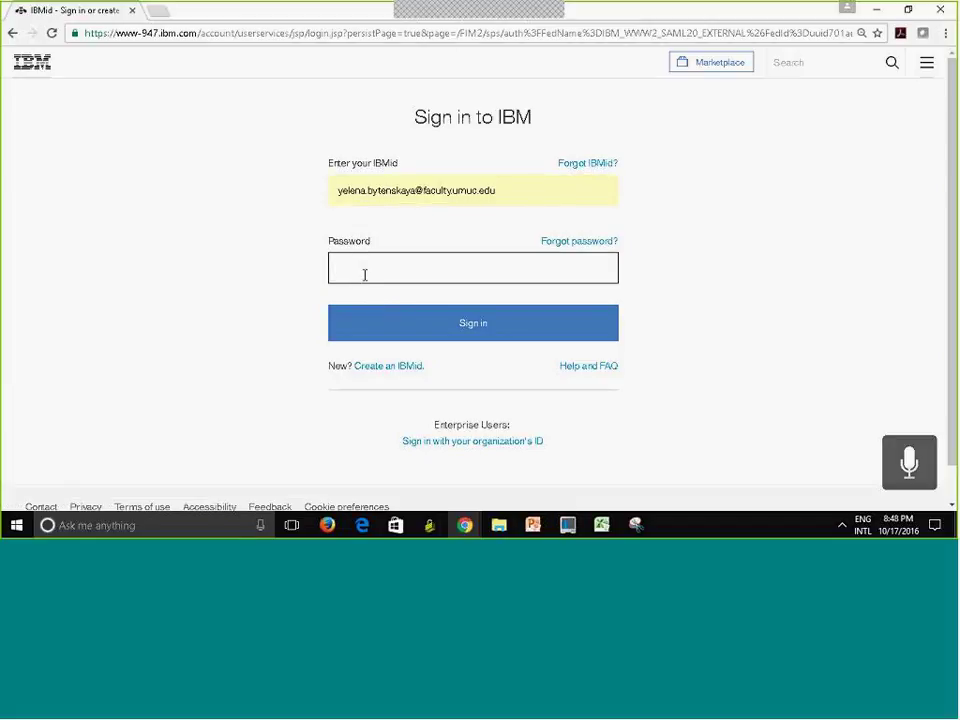
{"action": "type", "text": "********"}
{"action": "left_click", "coordinate": [424, 332]}
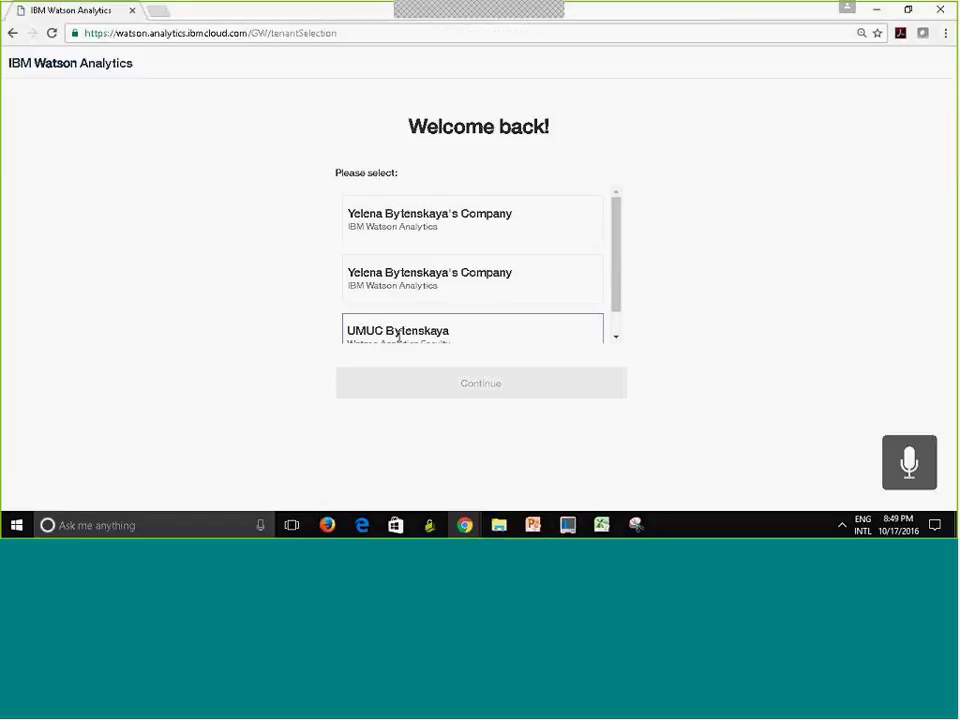
{"action": "left_click", "coordinate": [400, 335]}
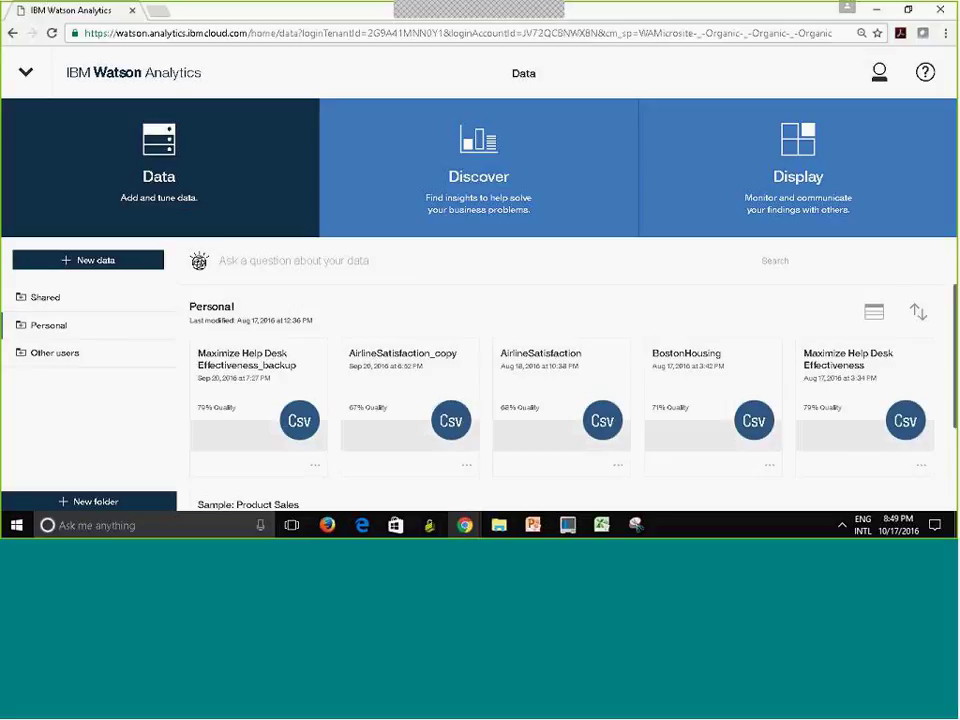
{"action": "left_click", "coordinate": [27, 80]}
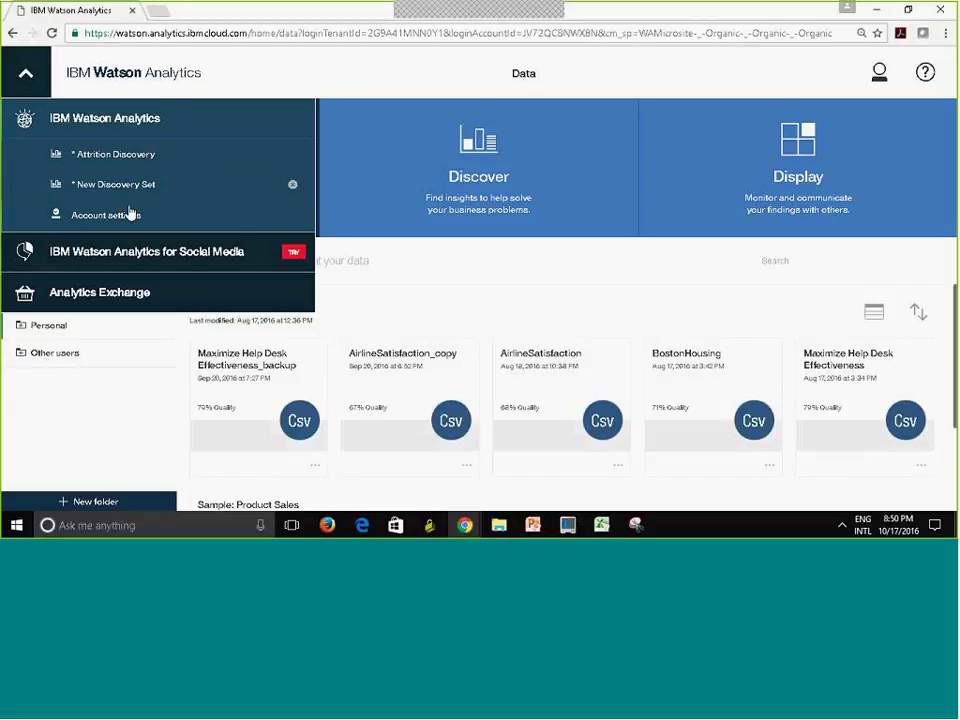
{"action": "left_click", "coordinate": [244, 57]}
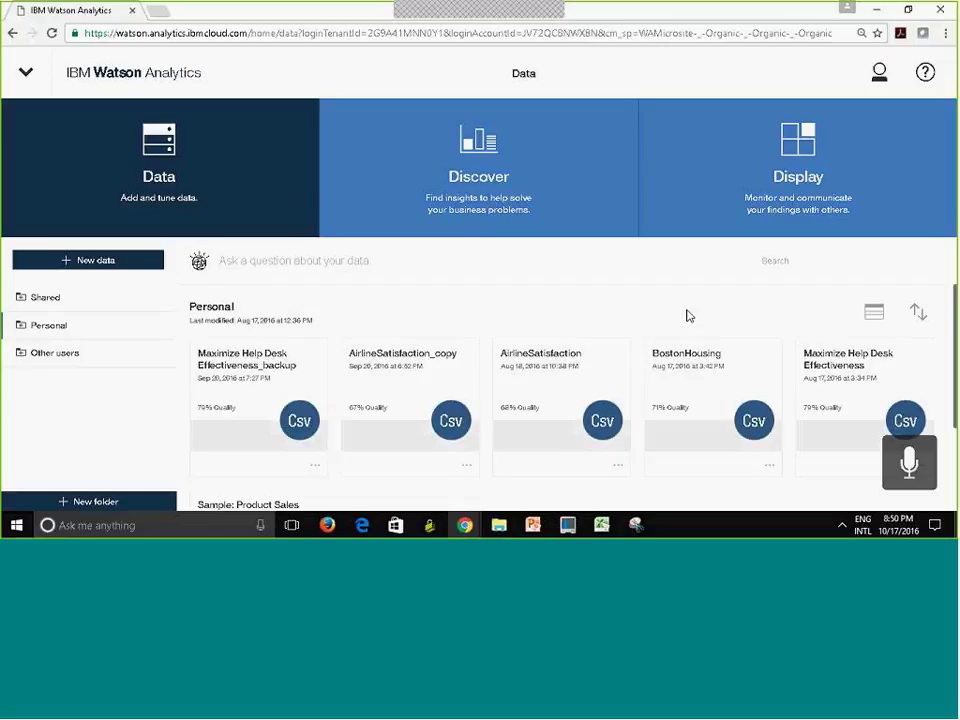
Open the Assignment 2 folder under Personal and list its discovery sets in the Discover area.
{"action": "left_click", "coordinate": [28, 332]}
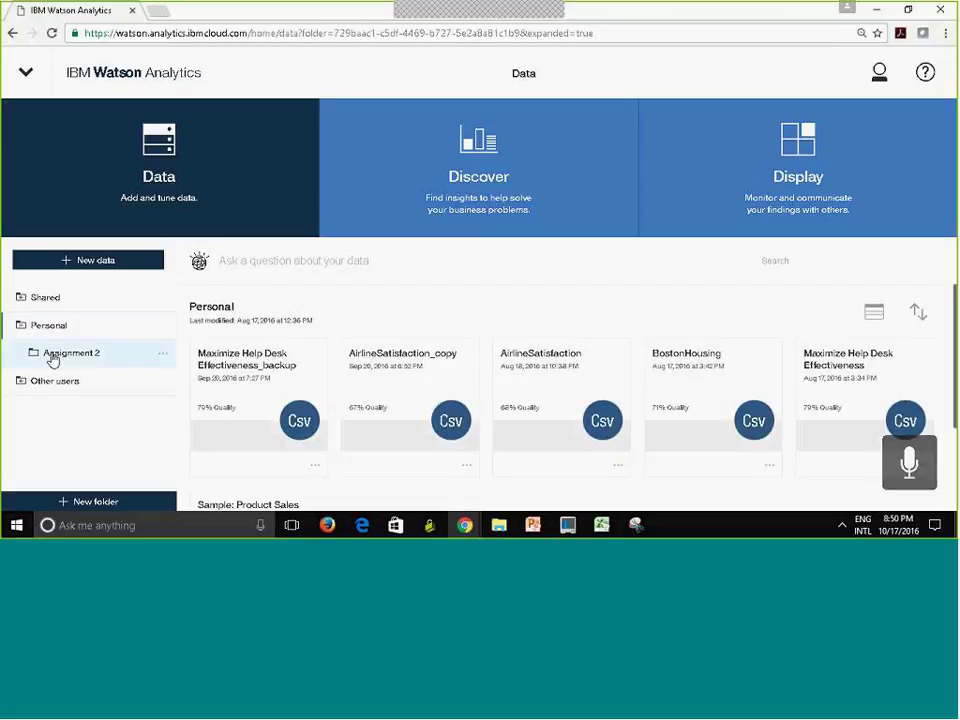
{"action": "left_click", "coordinate": [53, 358]}
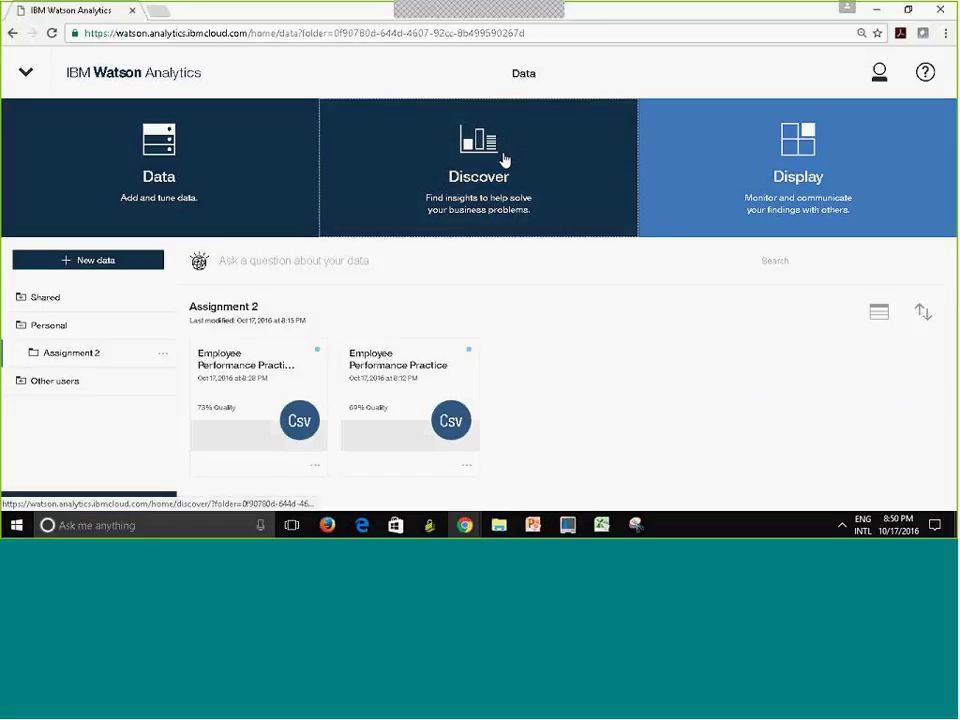
{"action": "left_click", "coordinate": [505, 160]}
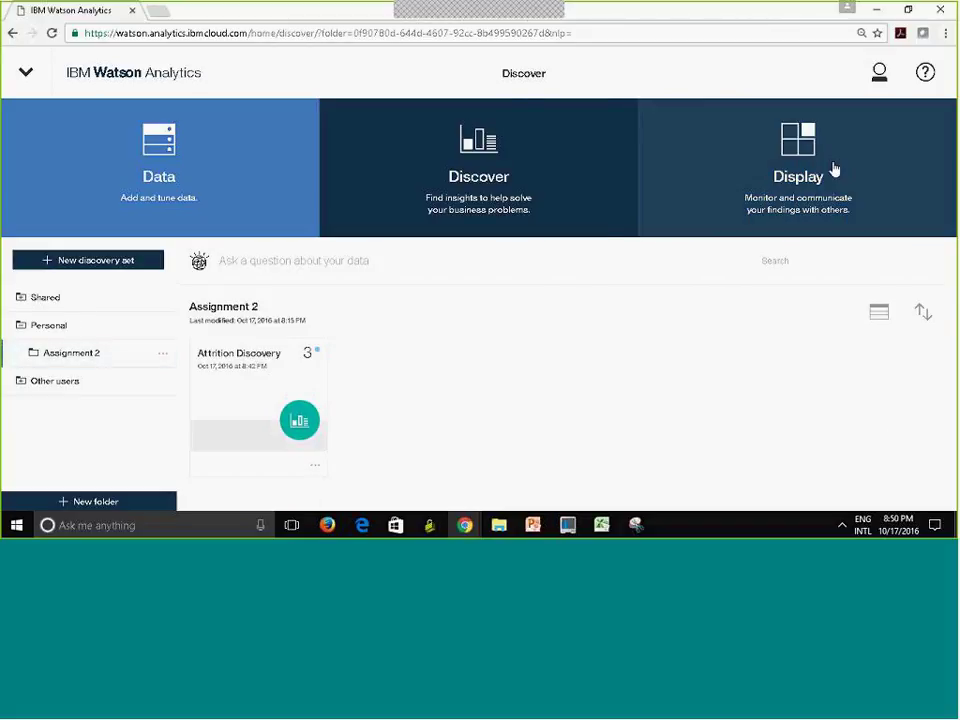
Switch to the Display area, check the displays in the Personal folder, and return to its Assignment 2 folder.
{"action": "left_click", "coordinate": [831, 165]}
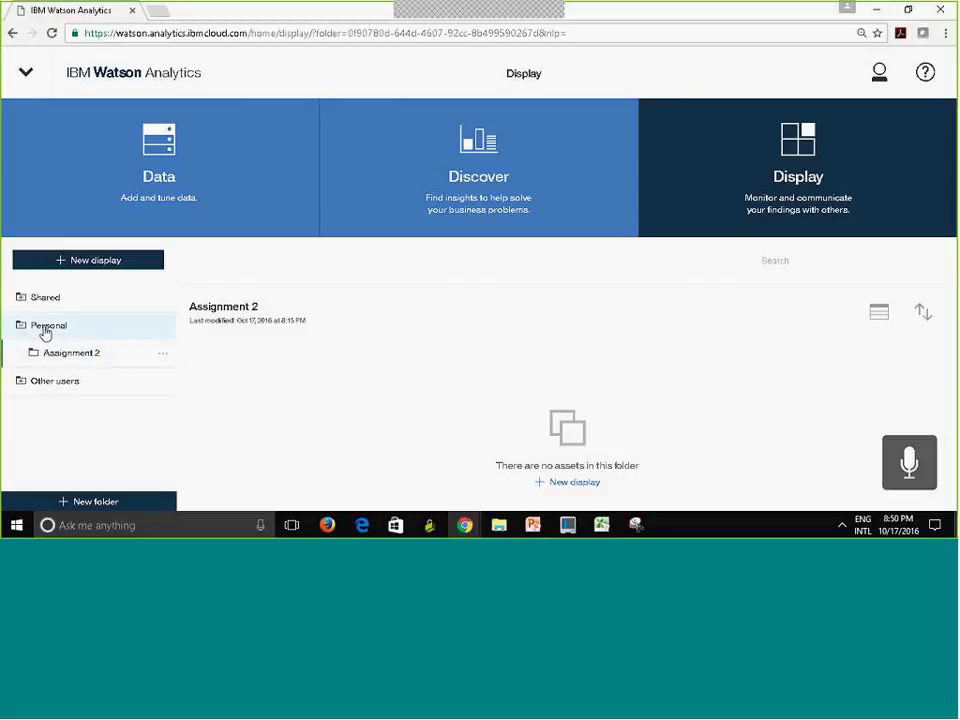
{"action": "left_click", "coordinate": [45, 330]}
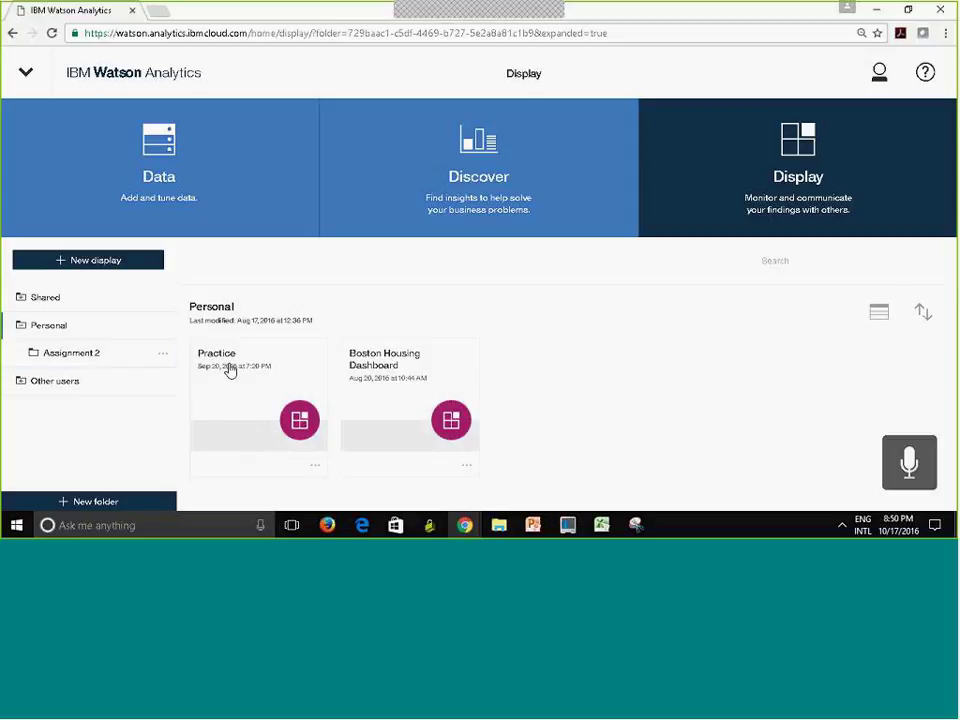
{"action": "left_click", "coordinate": [68, 361]}
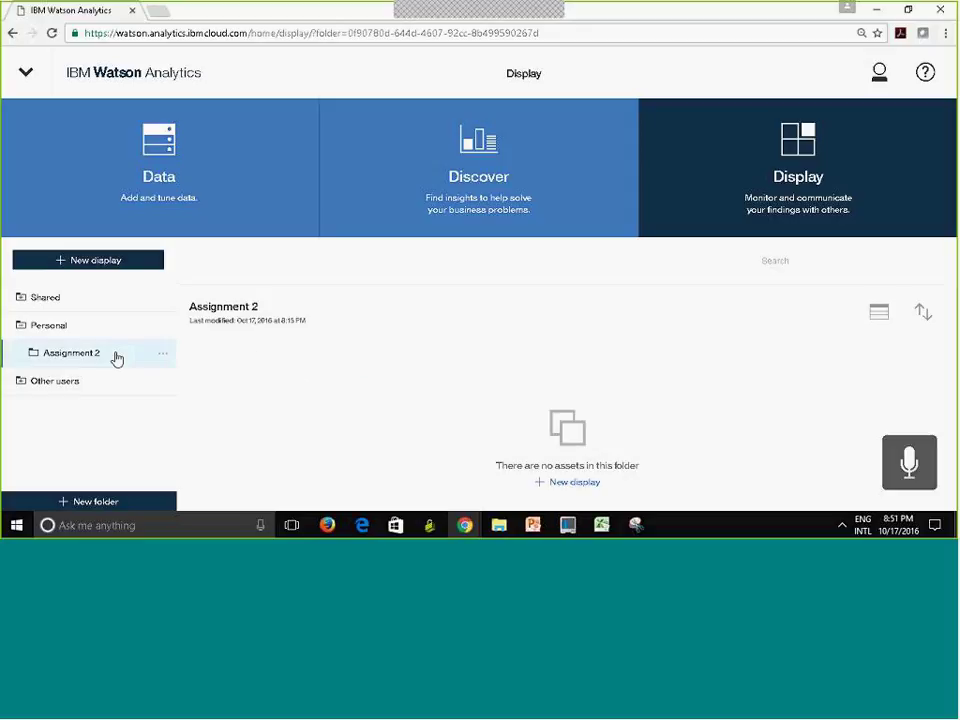
{"action": "left_click", "coordinate": [70, 358]}
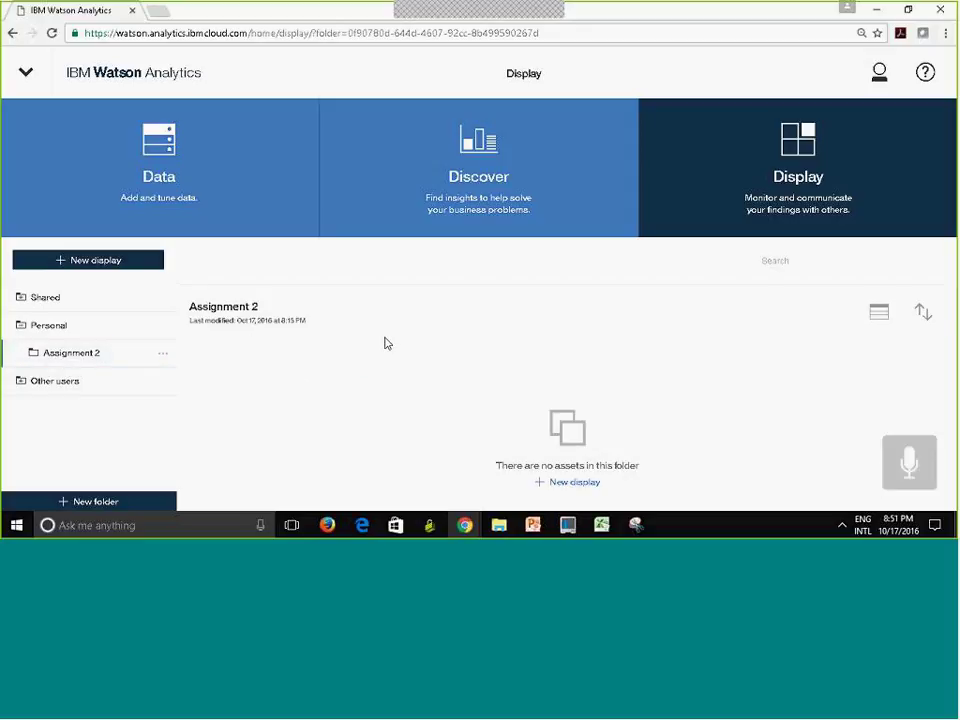
Create a new dashboard named Demo Dashboard in Assignment 2, using the layout with four equal cells in a two-by-two grid.
{"action": "left_click", "coordinate": [98, 261]}
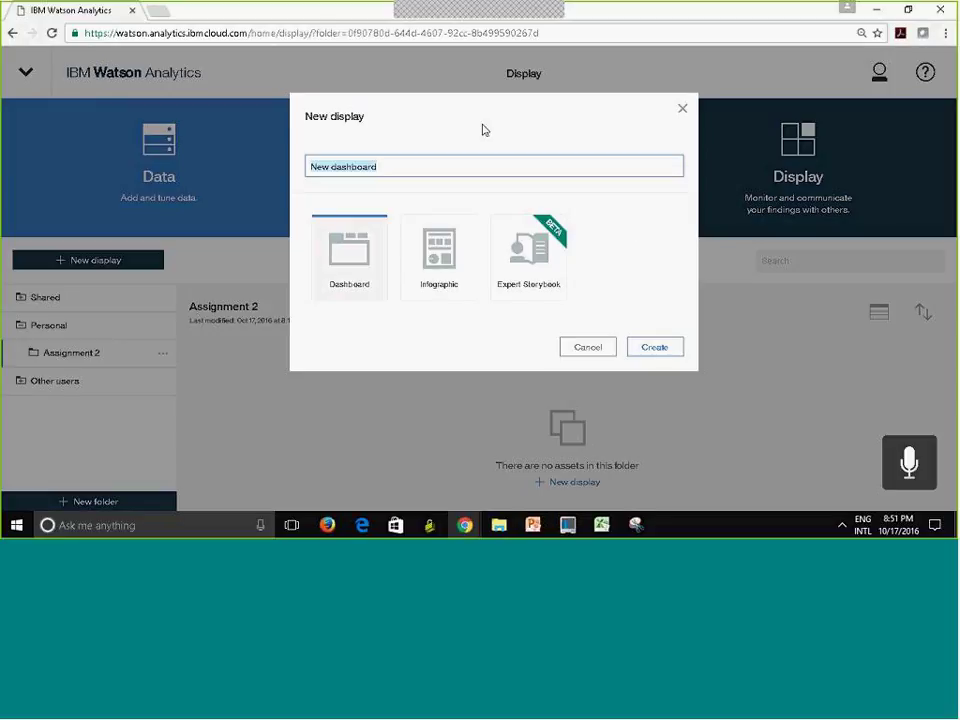
{"action": "left_click", "coordinate": [387, 173]}
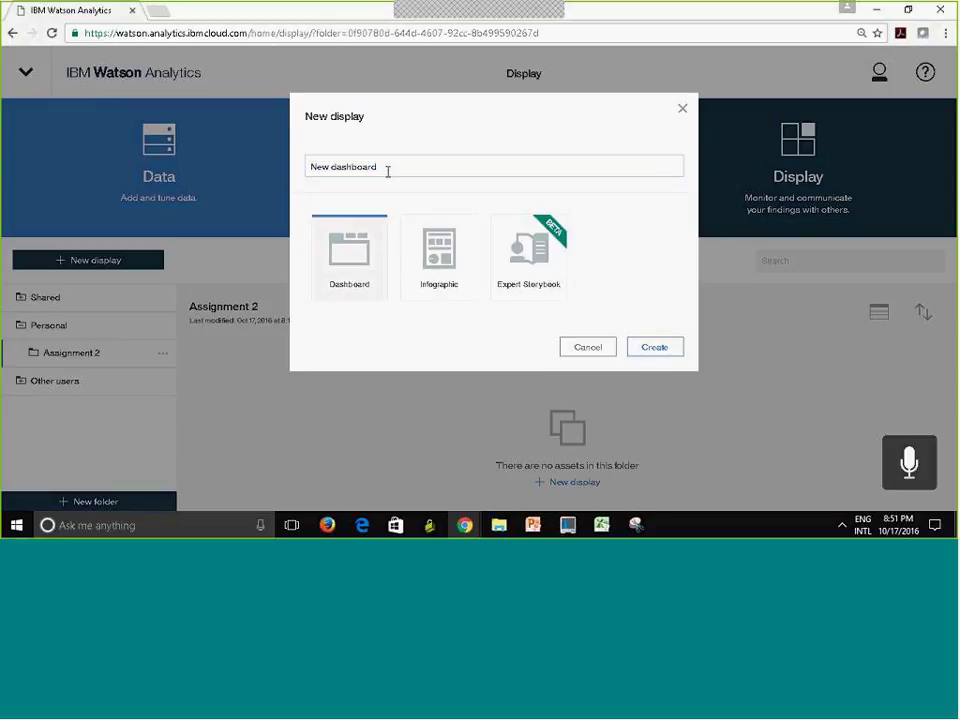
{"action": "left_click_drag", "start_coordinate": [387, 171], "coordinate": [273, 169]}
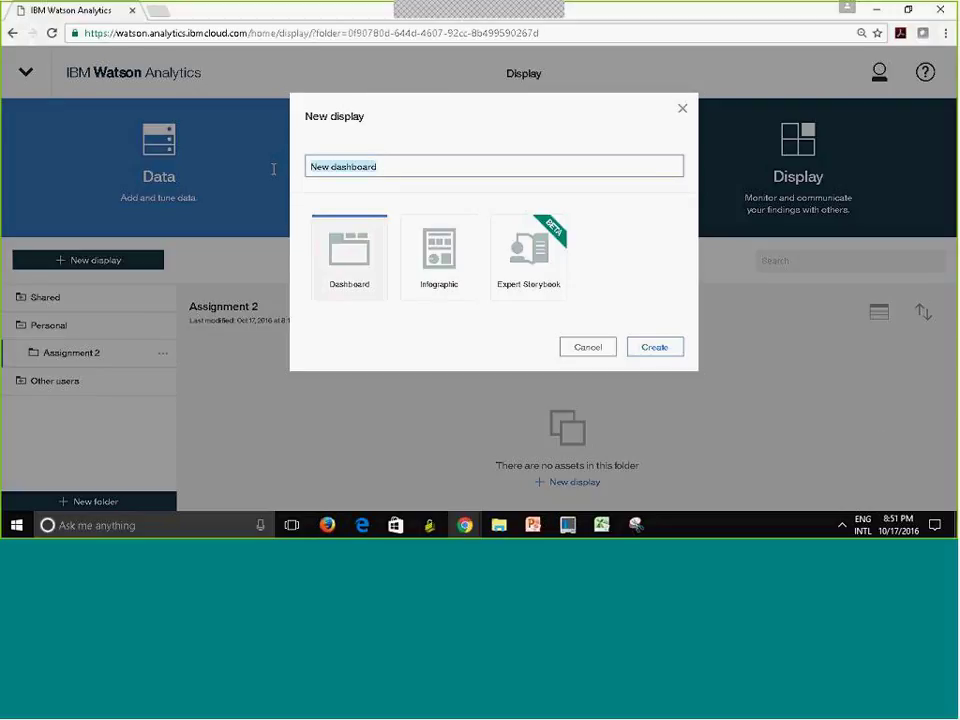
{"action": "type", "text": "Demo Dash"}
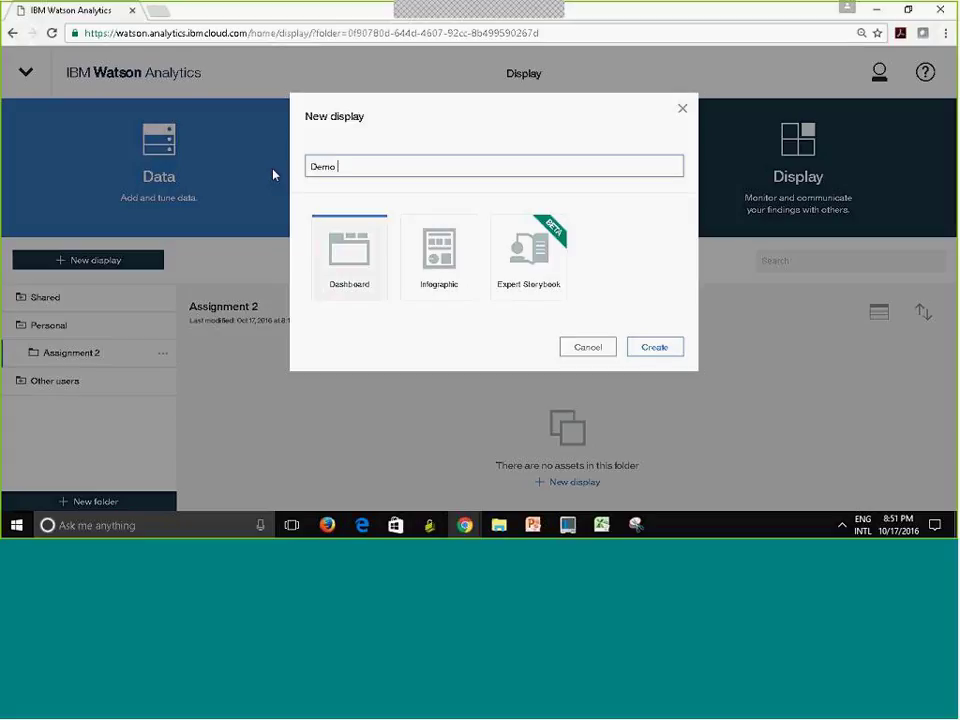
{"action": "type", "text": "board"}
{"action": "left_click", "coordinate": [673, 353]}
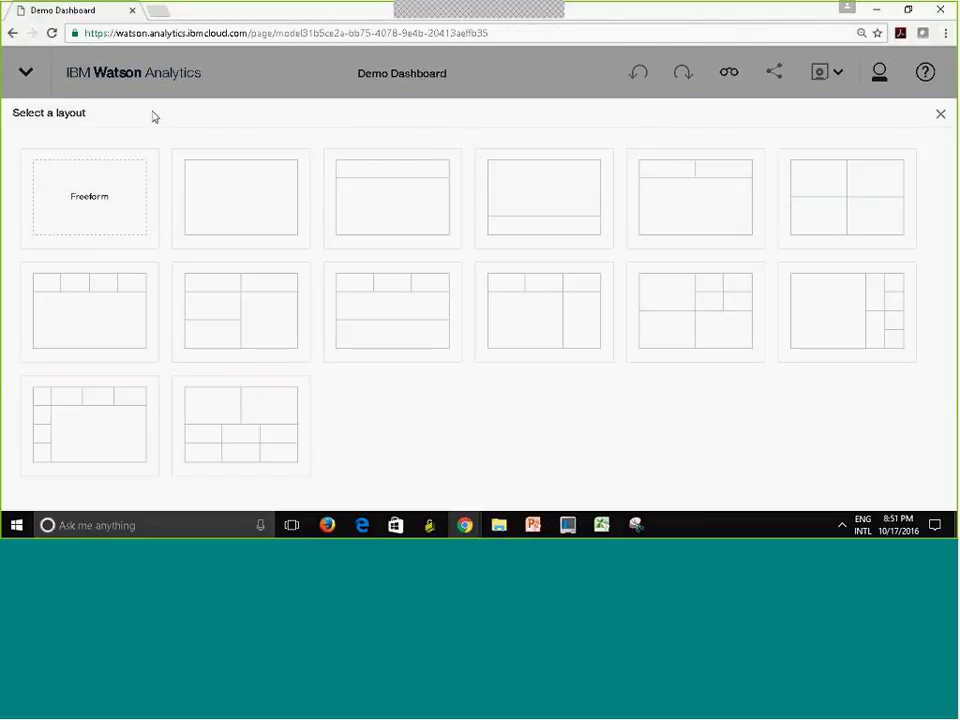
{"action": "left_click", "coordinate": [863, 195]}
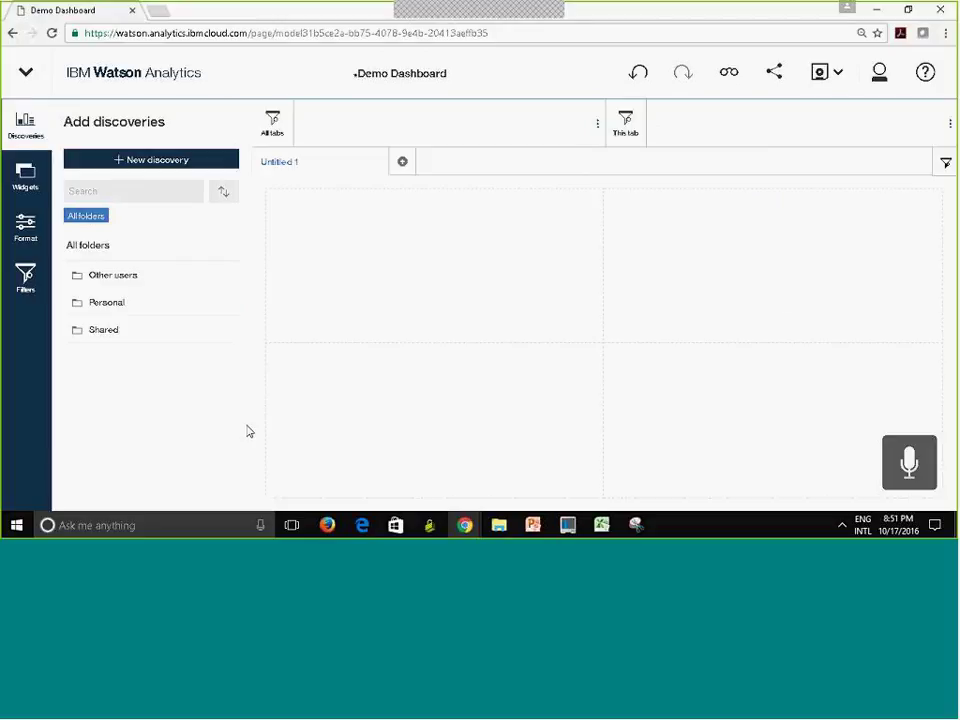
Look over the available widgets, and browse the dashboard's discoveries to the Assignment 2 folder under Personal.
{"action": "left_click", "coordinate": [22, 180]}
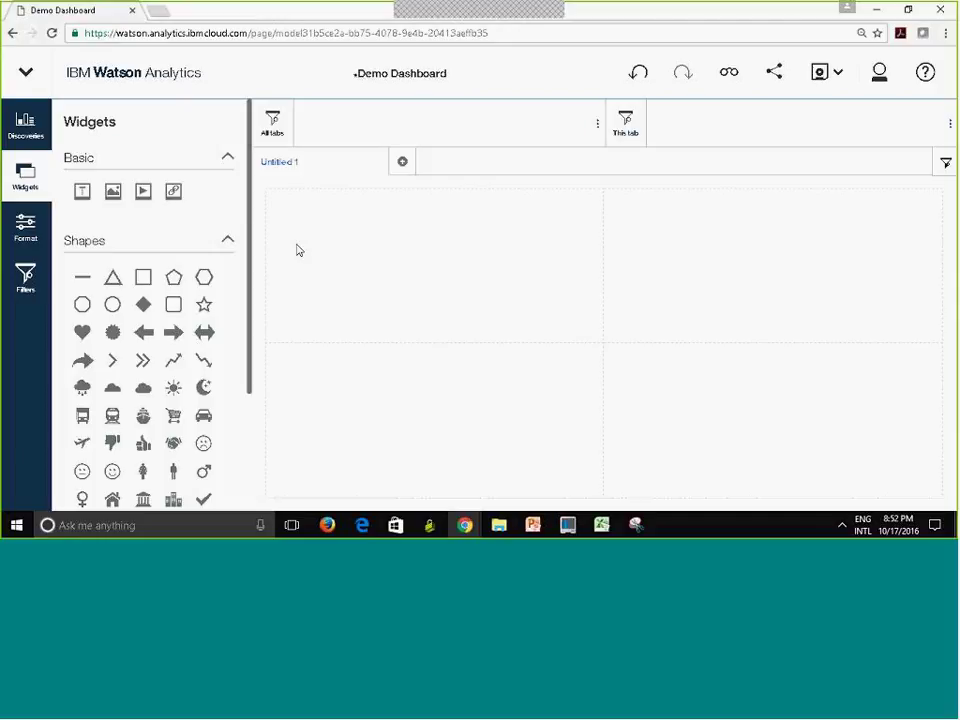
{"action": "left_click", "coordinate": [12, 133]}
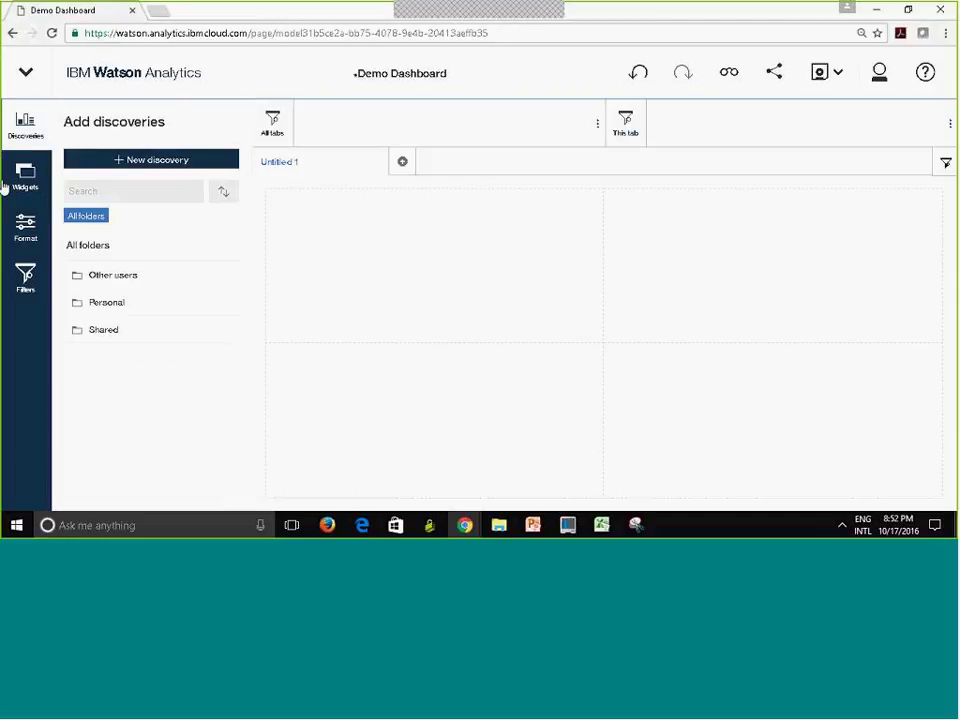
{"action": "left_click", "coordinate": [94, 315]}
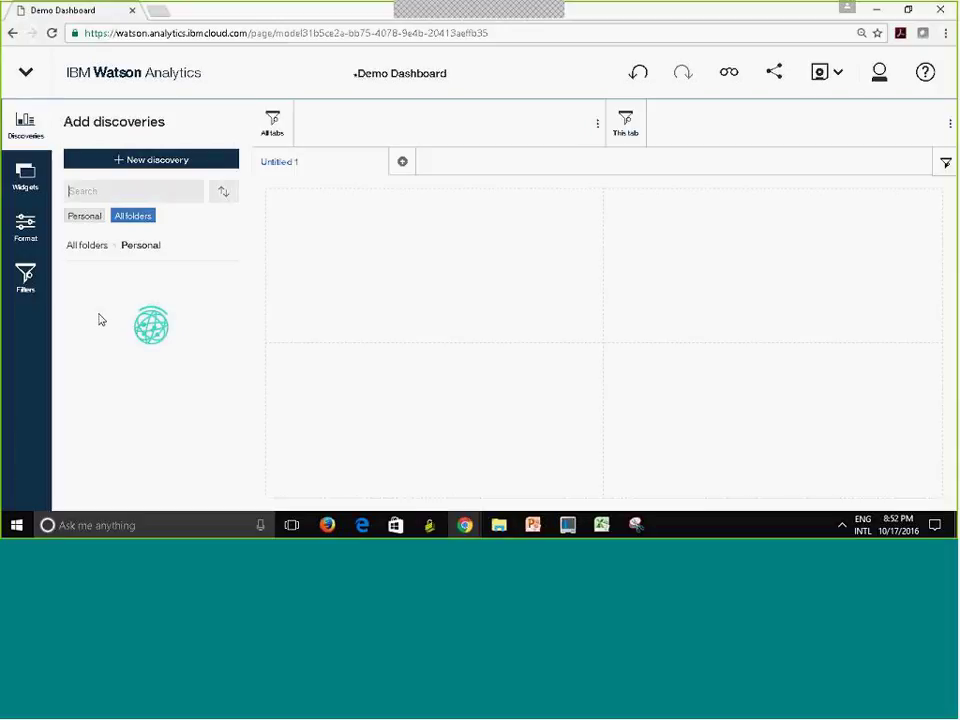
{"action": "left_click_drag", "start_coordinate": [249, 368], "coordinate": [253, 443]}
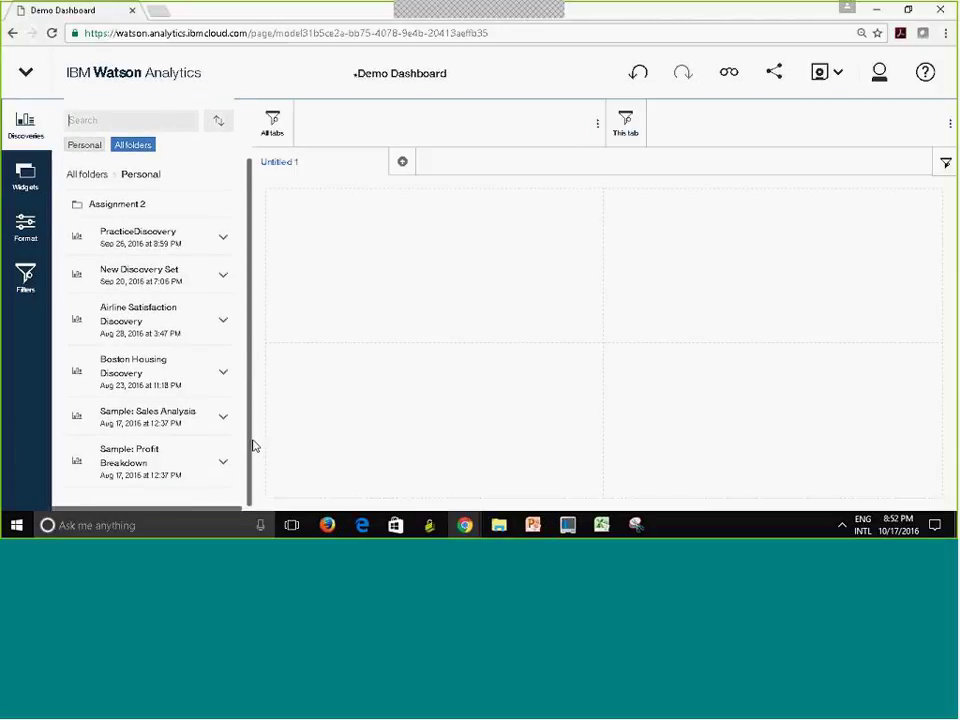
{"action": "left_click", "coordinate": [109, 209]}
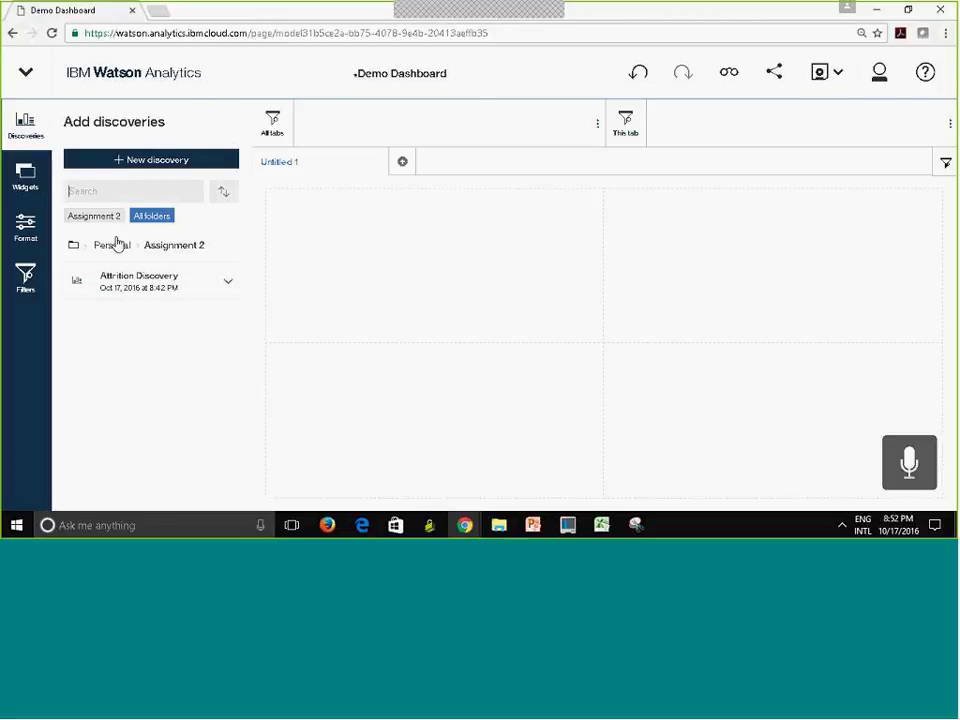
Go back to the Personal folder of discoveries and expand the Boston Housing Discovery set.
{"action": "left_click", "coordinate": [150, 191]}
{"action": "left_click", "coordinate": [111, 246]}
{"action": "left_click", "coordinate": [100, 247]}
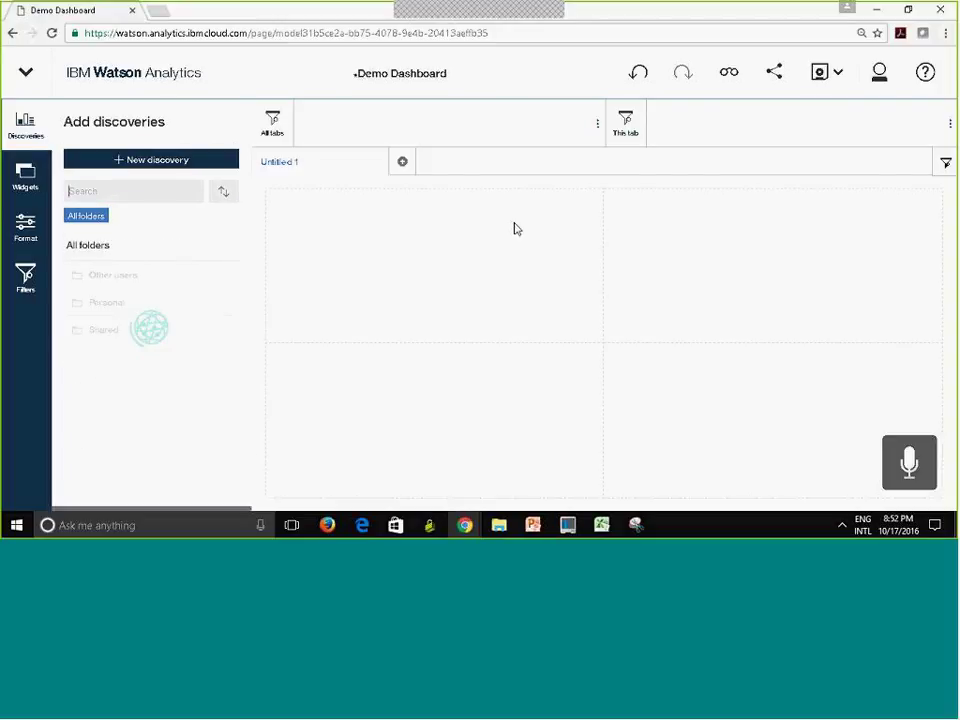
{"action": "left_click", "coordinate": [221, 274]}
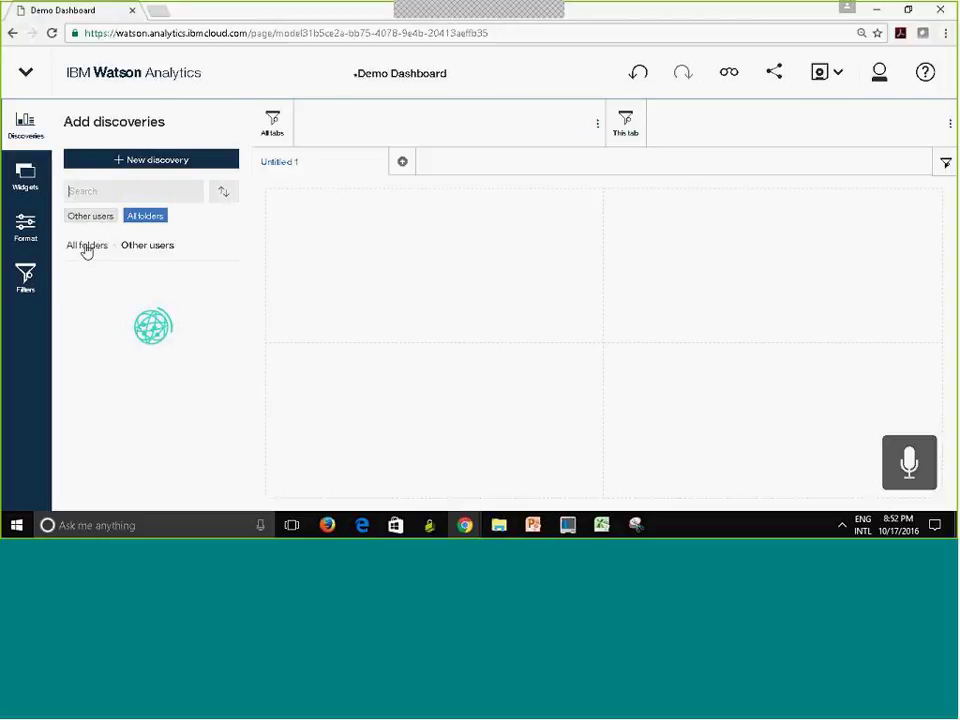
{"action": "left_click", "coordinate": [145, 215]}
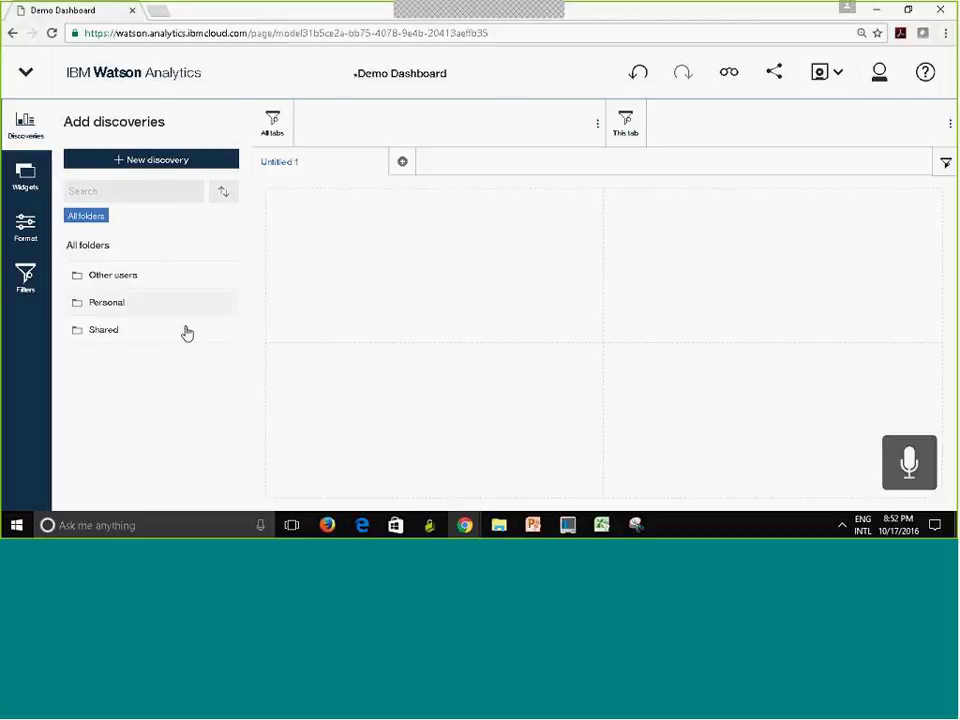
{"action": "left_click", "coordinate": [92, 312]}
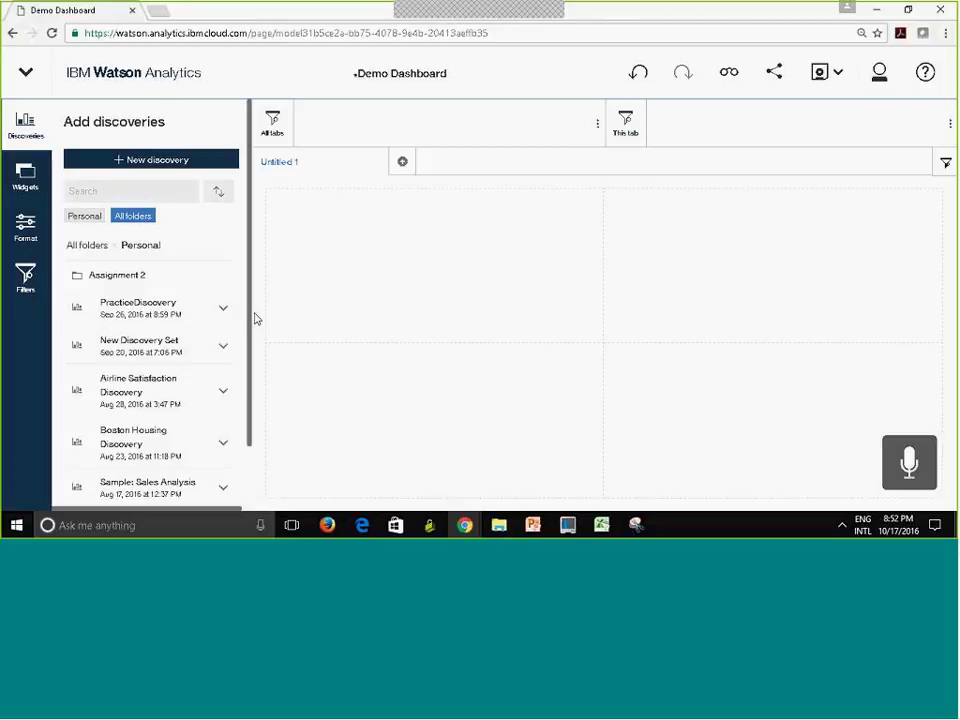
{"action": "scroll", "coordinate": [252, 340], "scroll_direction": "down", "scroll_amount": 1}
{"action": "scroll", "coordinate": [253, 372], "scroll_direction": "down", "scroll_amount": 1}
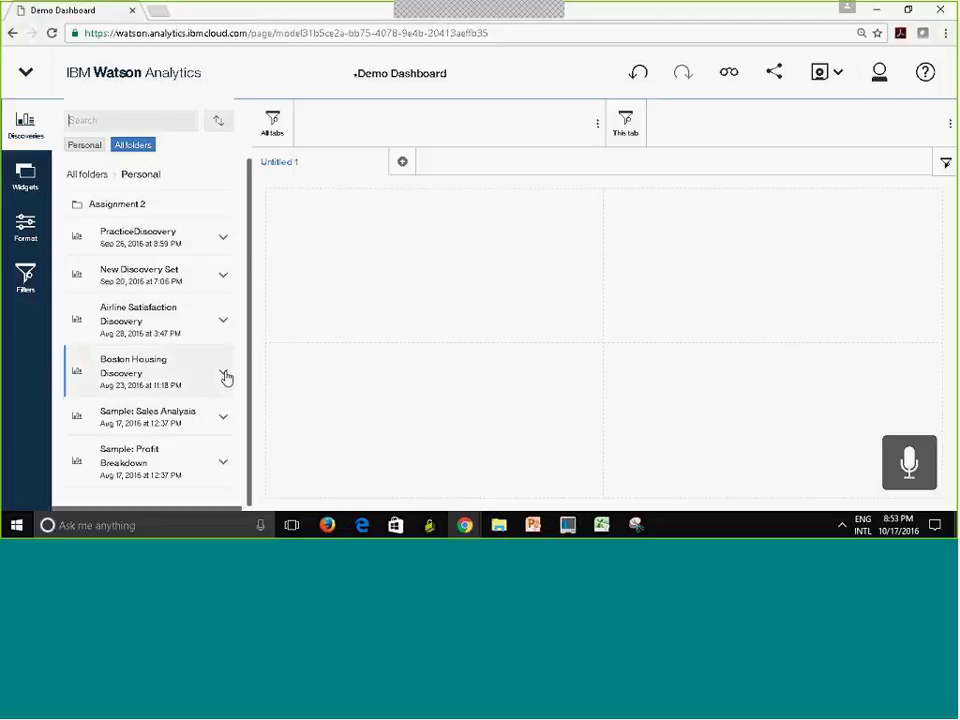
{"action": "scroll", "coordinate": [255, 386], "scroll_direction": "down", "scroll_amount": 2}
{"action": "scroll", "coordinate": [265, 412], "scroll_direction": "down", "scroll_amount": 2}
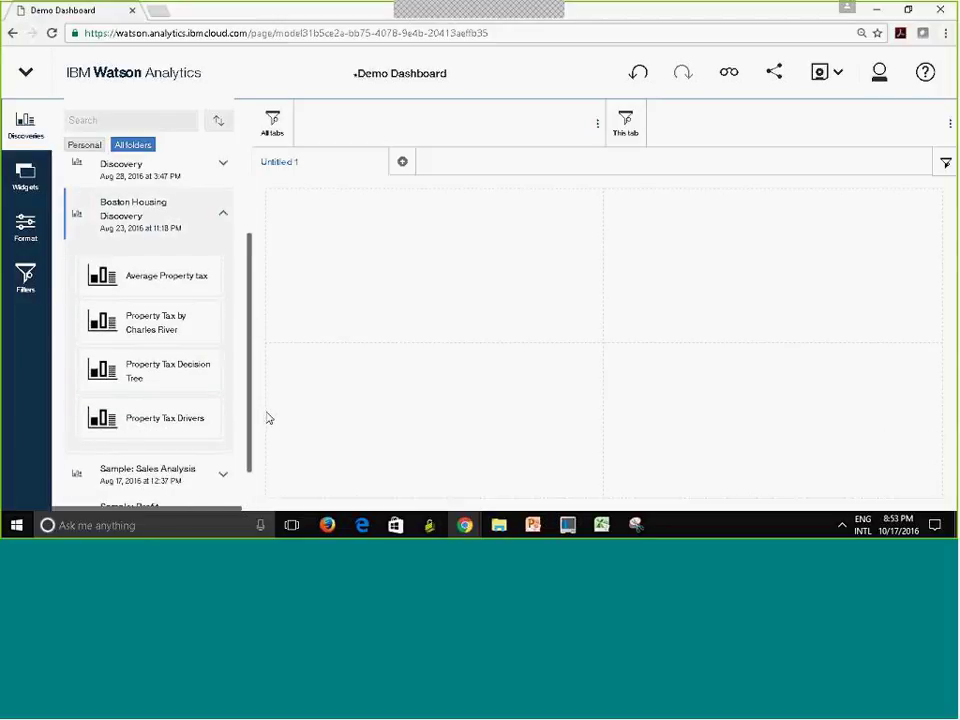
Place the Property Tax by Charles River discovery in the upper-left cell of the dashboard grid.
{"action": "left_click", "coordinate": [128, 323]}
{"action": "left_click_drag", "start_coordinate": [128, 323], "coordinate": [427, 265]}
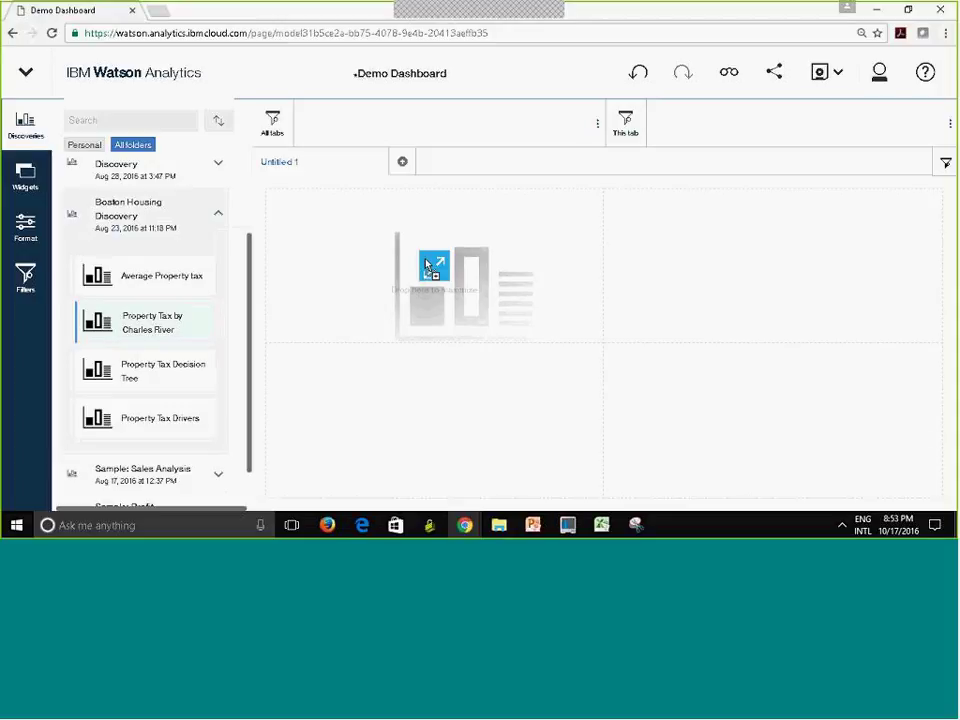
{"action": "mouse_move", "coordinate": [427, 265]}
{"action": "left_mouse_down"}
{"action": "mouse_move", "coordinate": [326, 257]}
{"action": "mouse_move", "coordinate": [412, 203]}
{"action": "mouse_move", "coordinate": [420, 253]}
{"action": "mouse_move", "coordinate": [428, 266]}
{"action": "mouse_move", "coordinate": [434, 259]}
{"action": "left_mouse_up"}
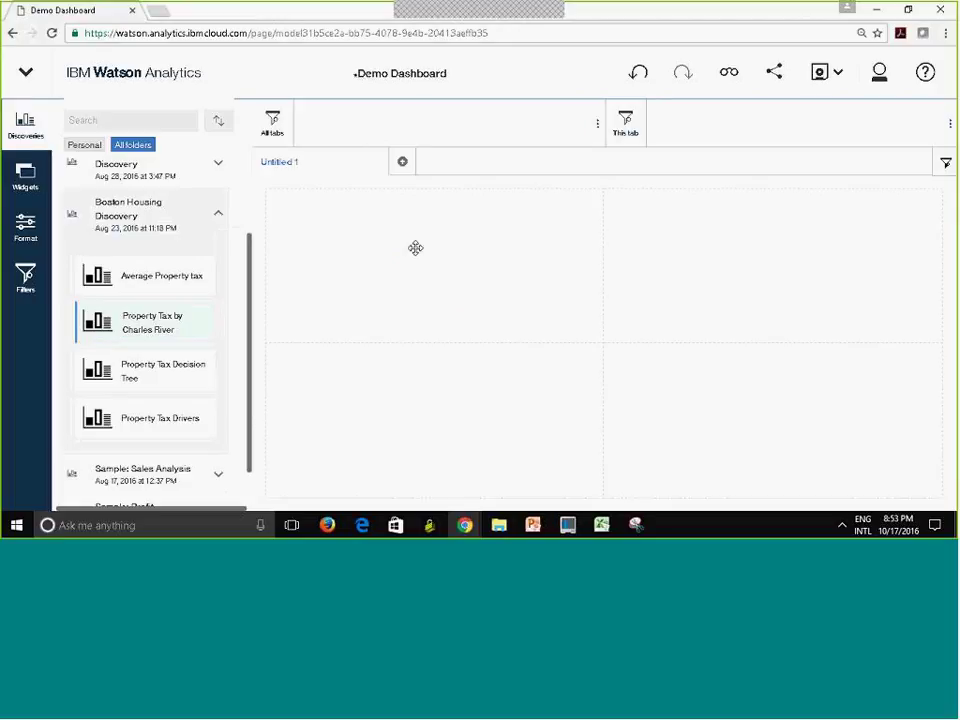
{"action": "left_click", "coordinate": [424, 246]}
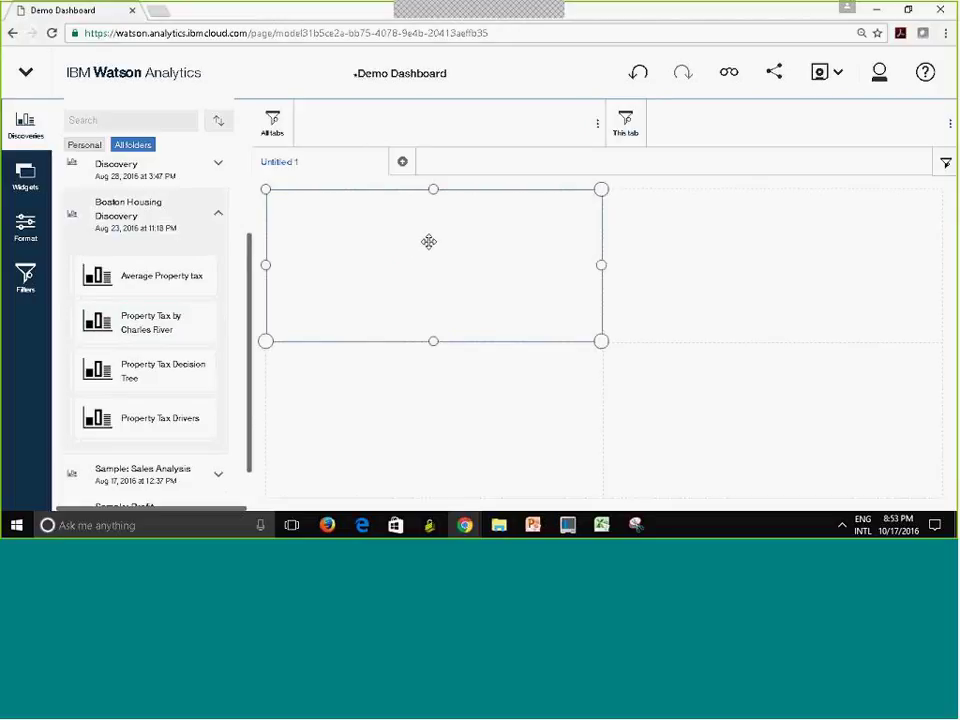
{"action": "left_click", "coordinate": [435, 377]}
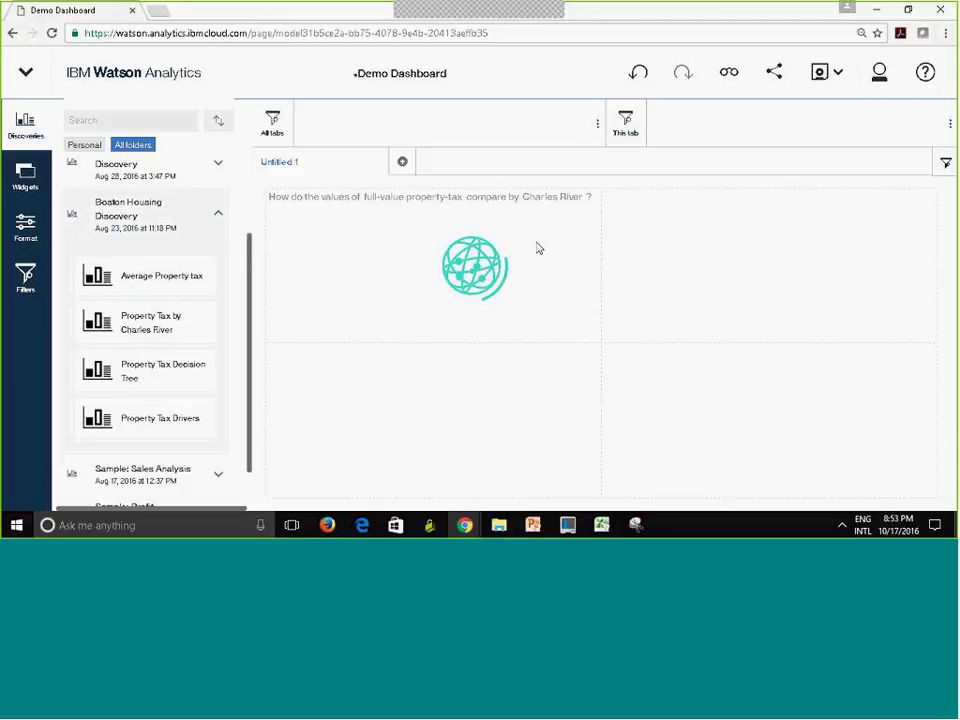
{"action": "left_click", "coordinate": [462, 250]}
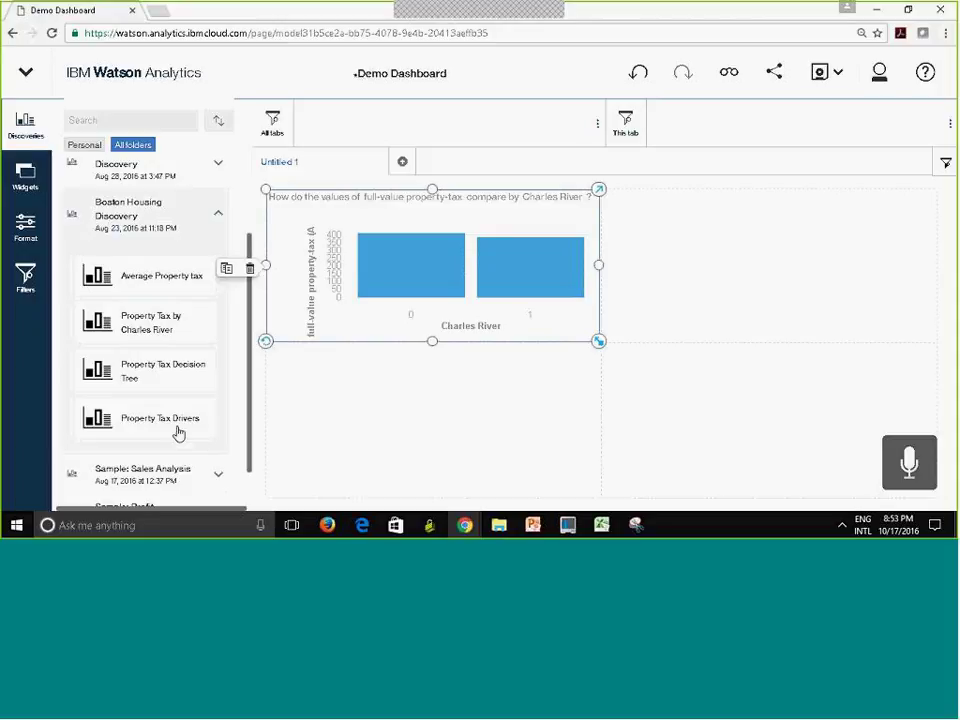
Place Property Tax Drivers in the upper-right cell and Average Property tax in the lower-left cell, and collapse the discoveries list.
{"action": "left_click_drag", "start_coordinate": [129, 421], "coordinate": [764, 262]}
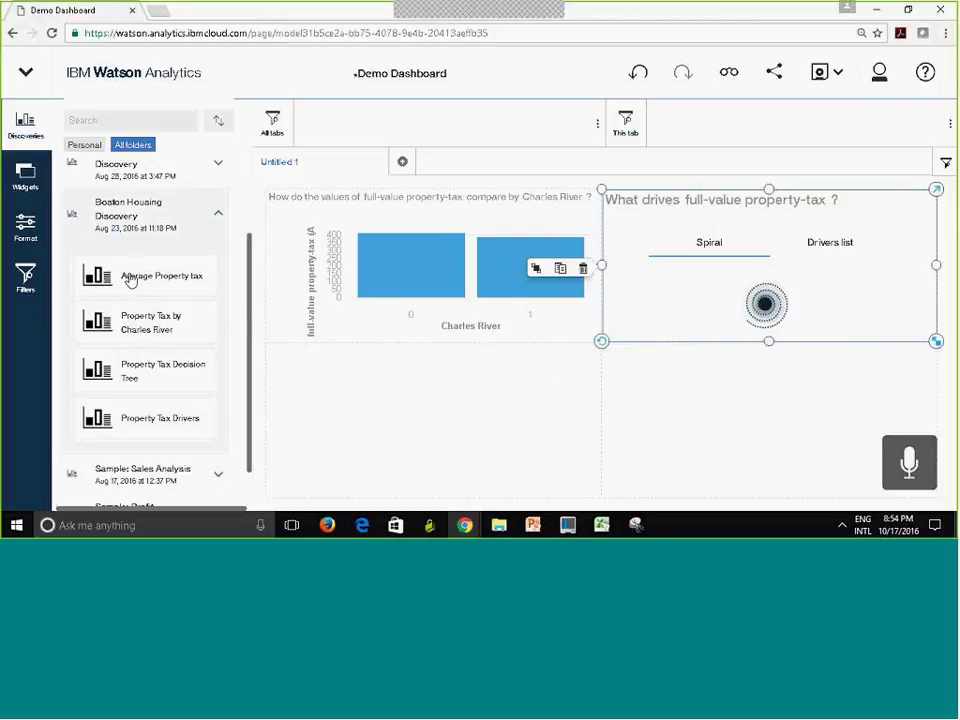
{"action": "left_click_drag", "start_coordinate": [130, 280], "coordinate": [426, 420]}
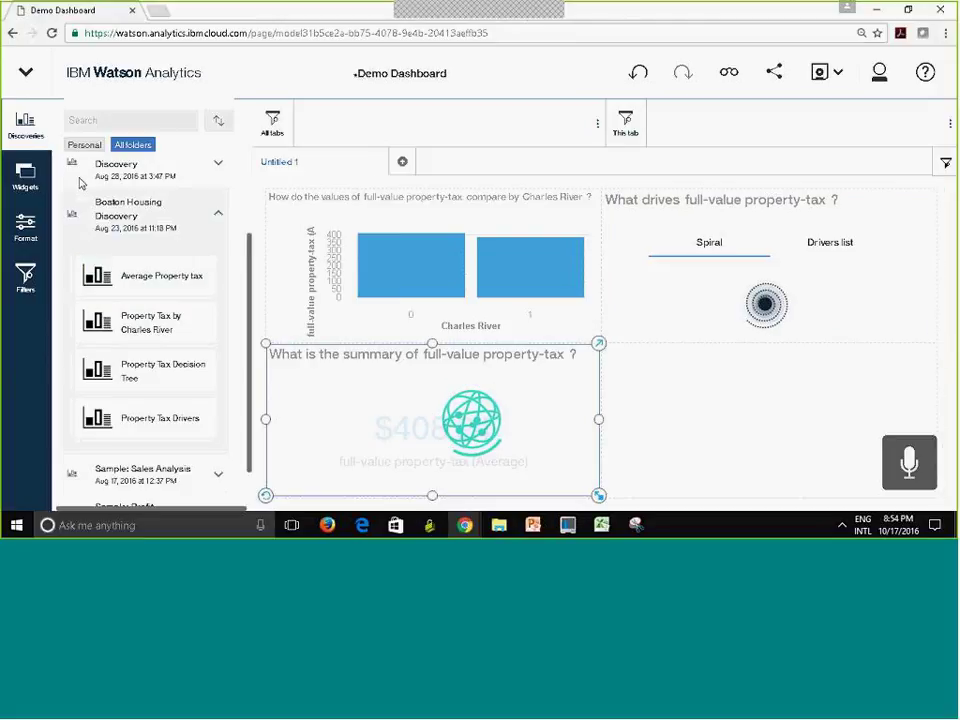
{"action": "left_click", "coordinate": [21, 122]}
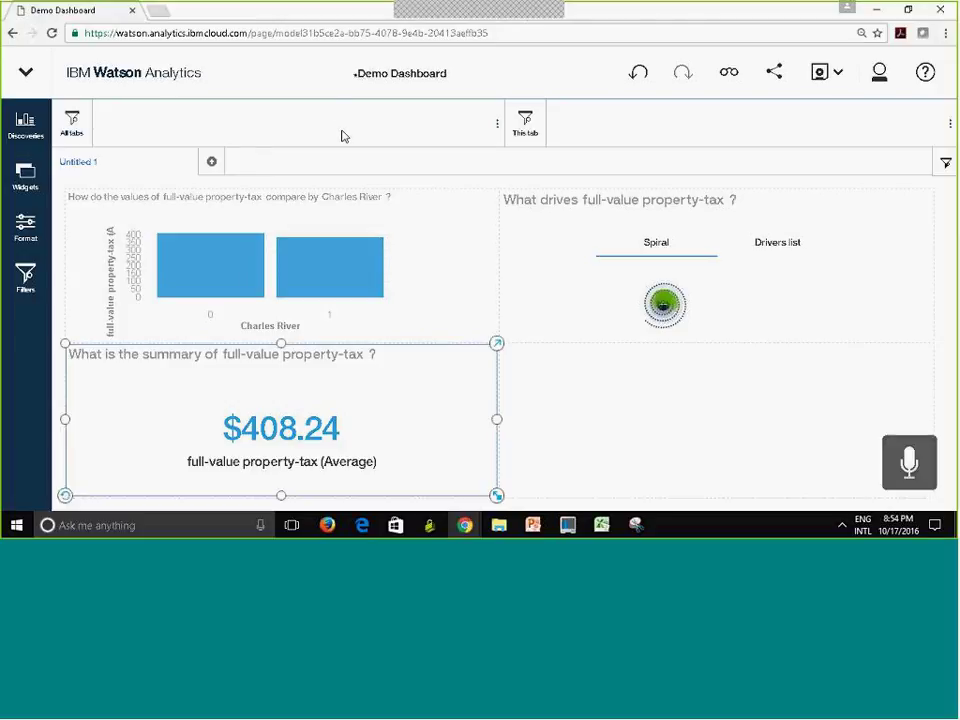
Add a second dashboard tab with the single-cell layout and fill it with the Property Tax Decision Tree discovery from Boston Housing Discovery.
{"action": "left_click", "coordinate": [213, 163]}
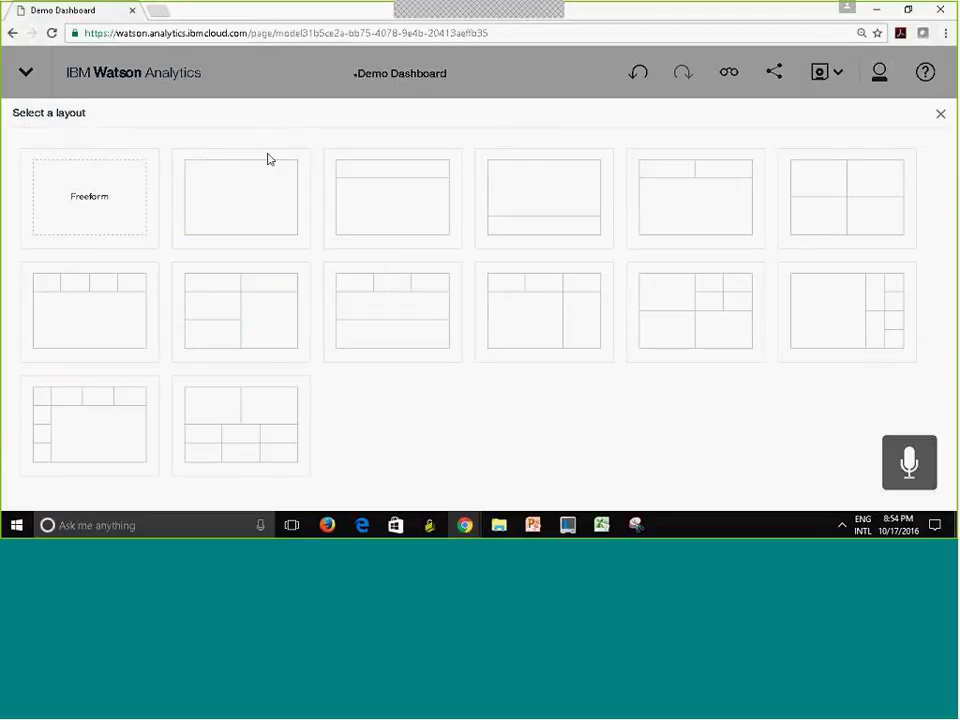
{"action": "left_click", "coordinate": [252, 191]}
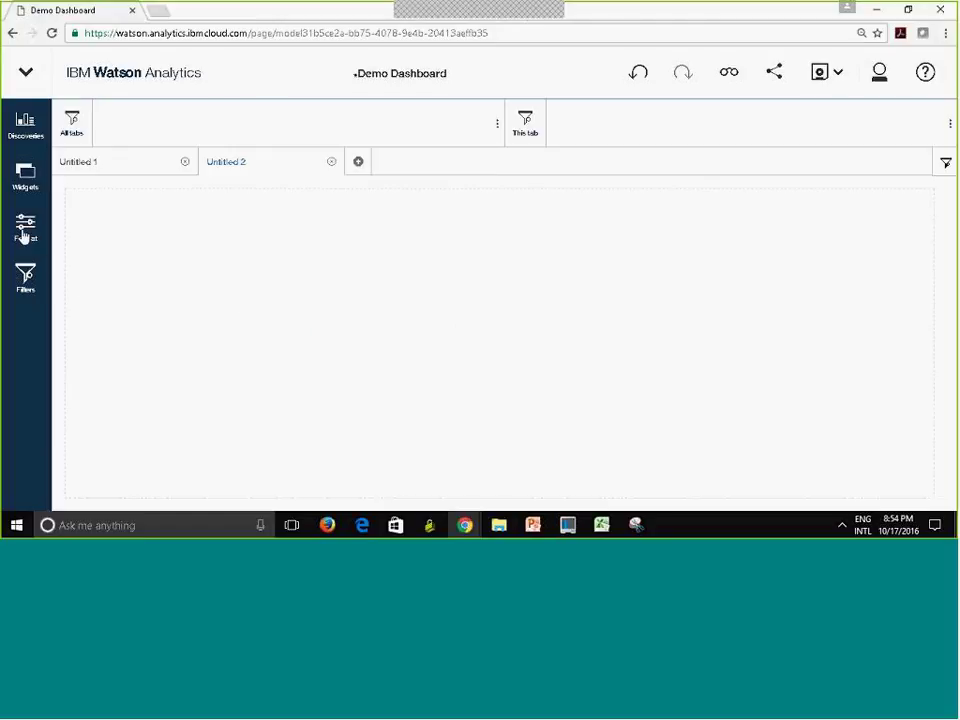
{"action": "left_click", "coordinate": [22, 128]}
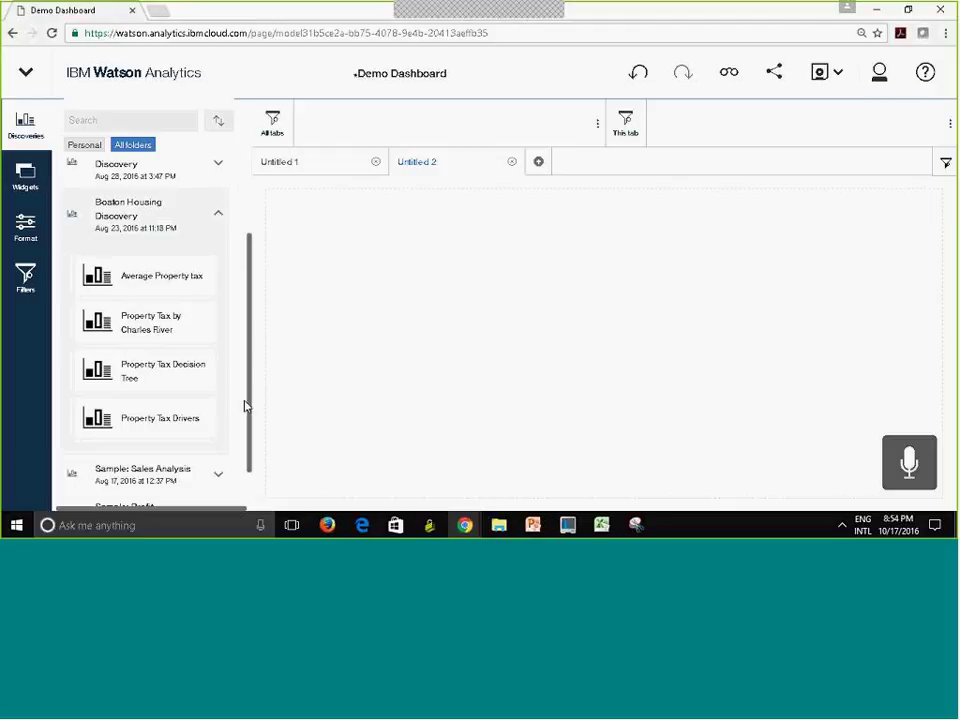
{"action": "left_click", "coordinate": [222, 477]}
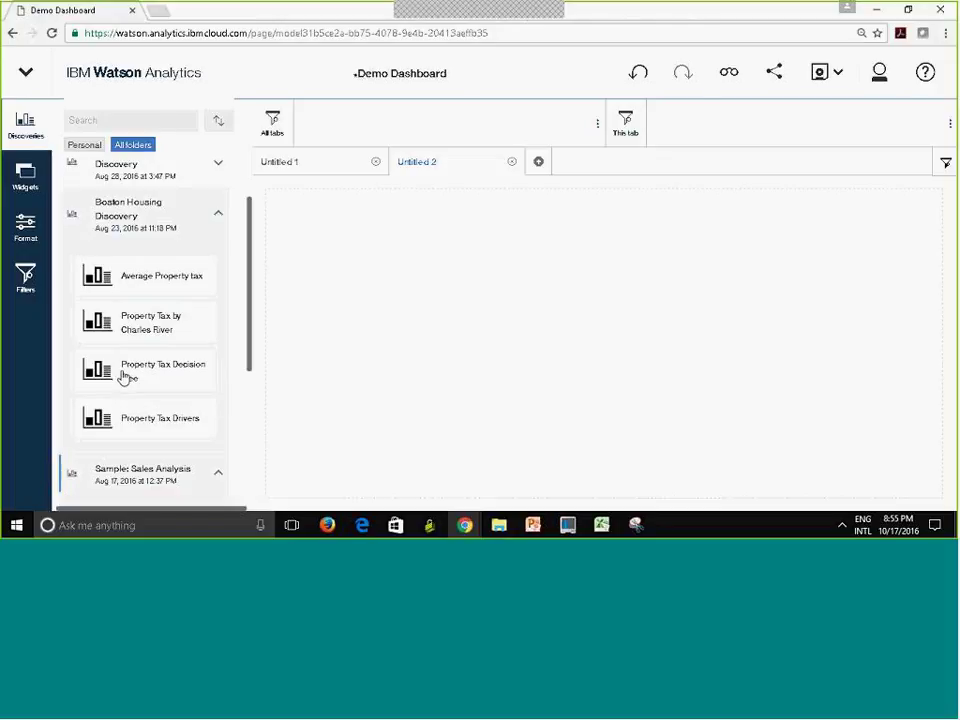
{"action": "left_click_drag", "start_coordinate": [122, 376], "coordinate": [602, 343]}
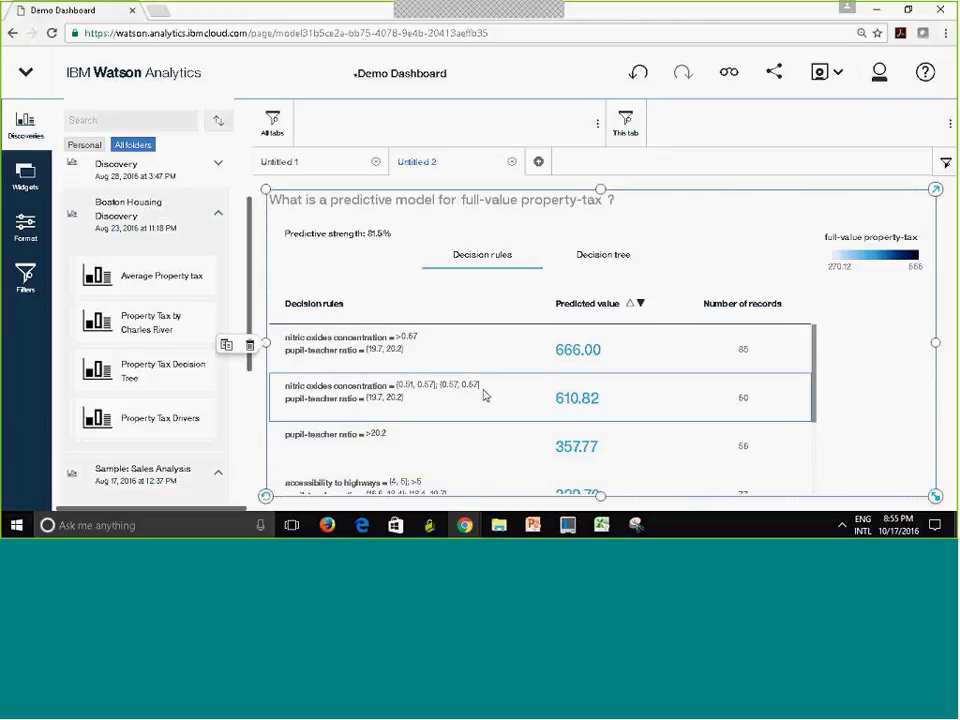
{"action": "mouse_move", "coordinate": [577, 446]}
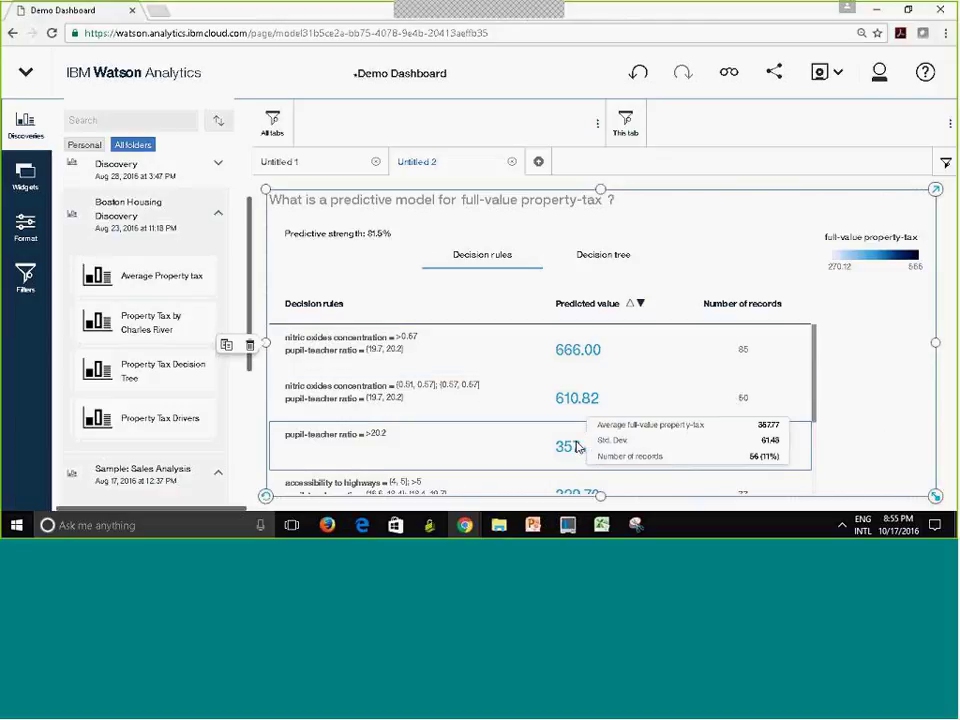
Collapse the discoveries list and save the dashboard as Demo Dashboard in the Personal folder.
{"action": "left_click", "coordinate": [25, 127]}
{"action": "left_click", "coordinate": [838, 80]}
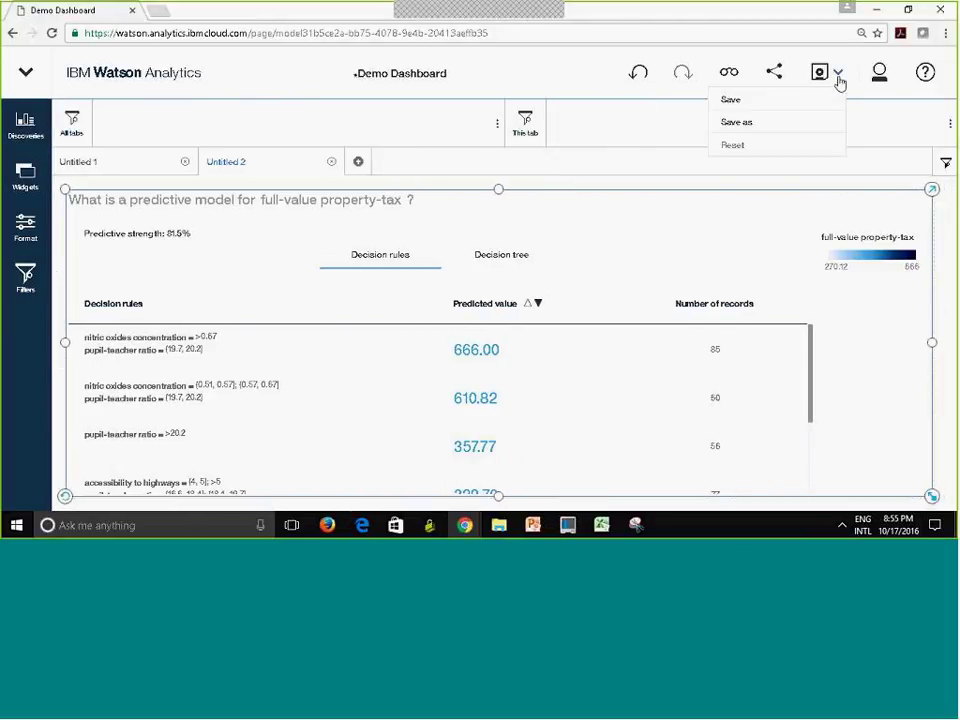
{"action": "left_click", "coordinate": [751, 103]}
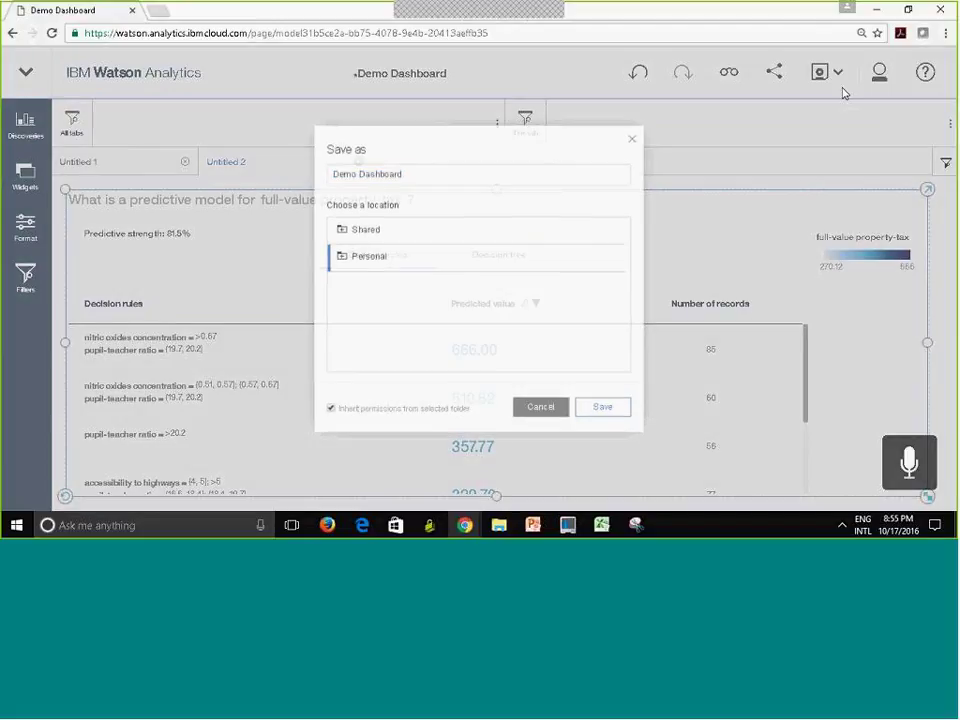
{"action": "left_click", "coordinate": [537, 416]}
{"action": "left_click", "coordinate": [838, 76]}
{"action": "left_click", "coordinate": [720, 101]}
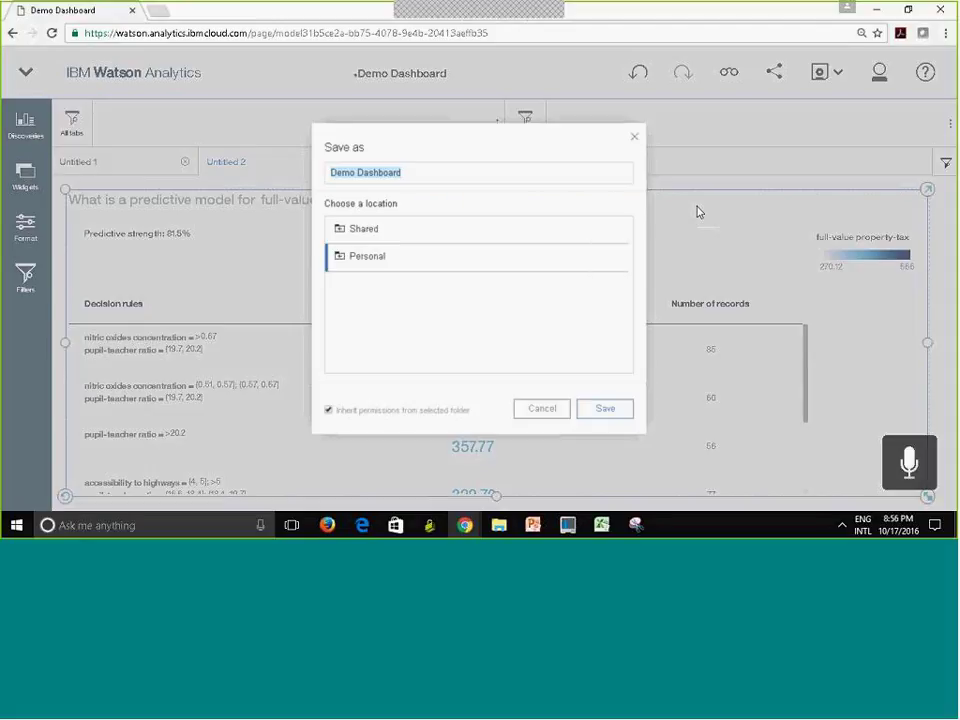
{"action": "left_click", "coordinate": [618, 411]}
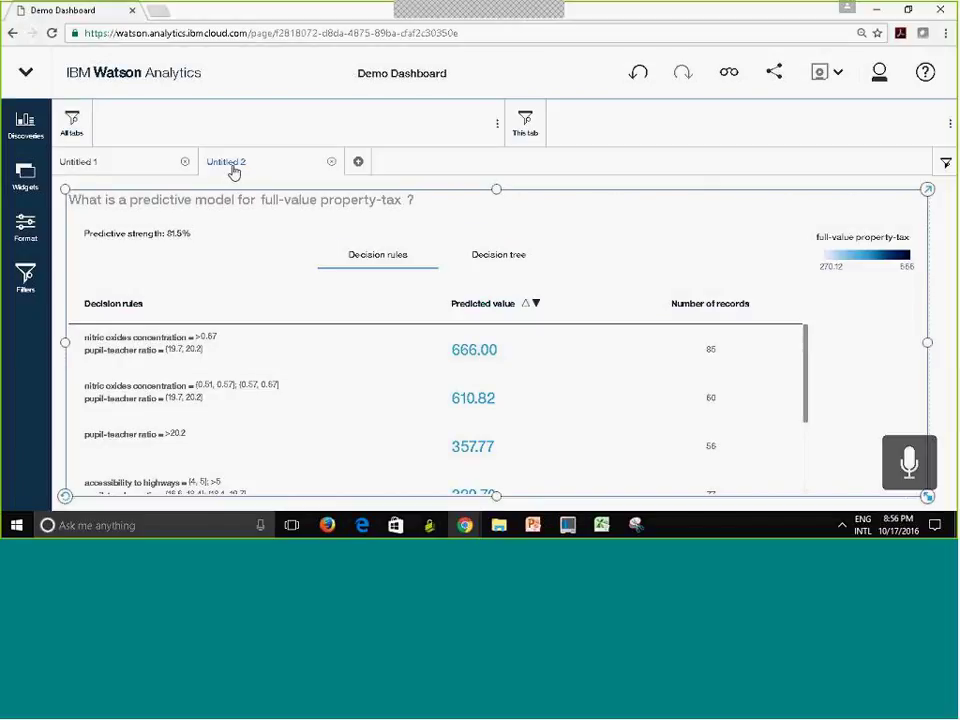
Return to the first dashboard tab and add accessibility to highways as a filter that applies to all tabs.
{"action": "left_click", "coordinate": [88, 167]}
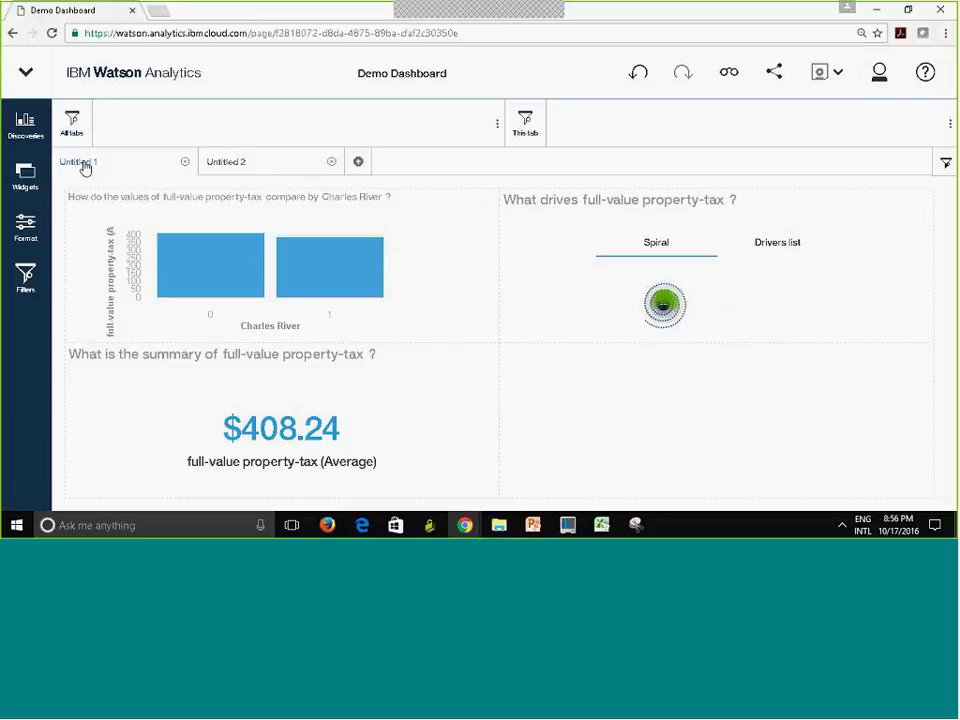
{"action": "mouse_move", "coordinate": [100, 168]}
{"action": "left_click", "coordinate": [497, 129]}
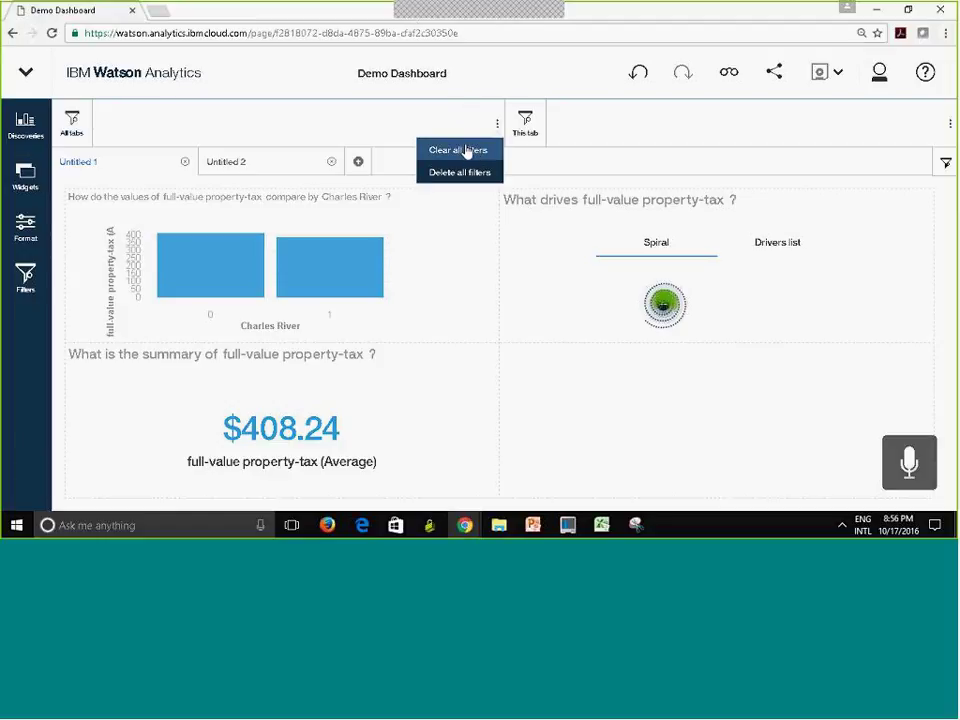
{"action": "left_click", "coordinate": [282, 132]}
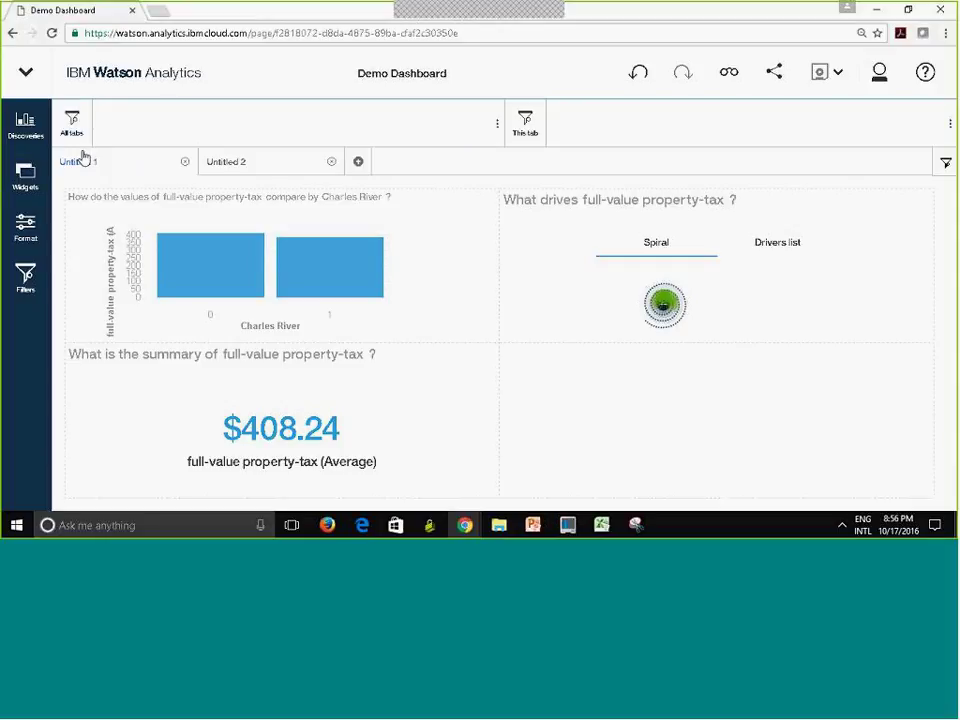
{"action": "left_click", "coordinate": [25, 279]}
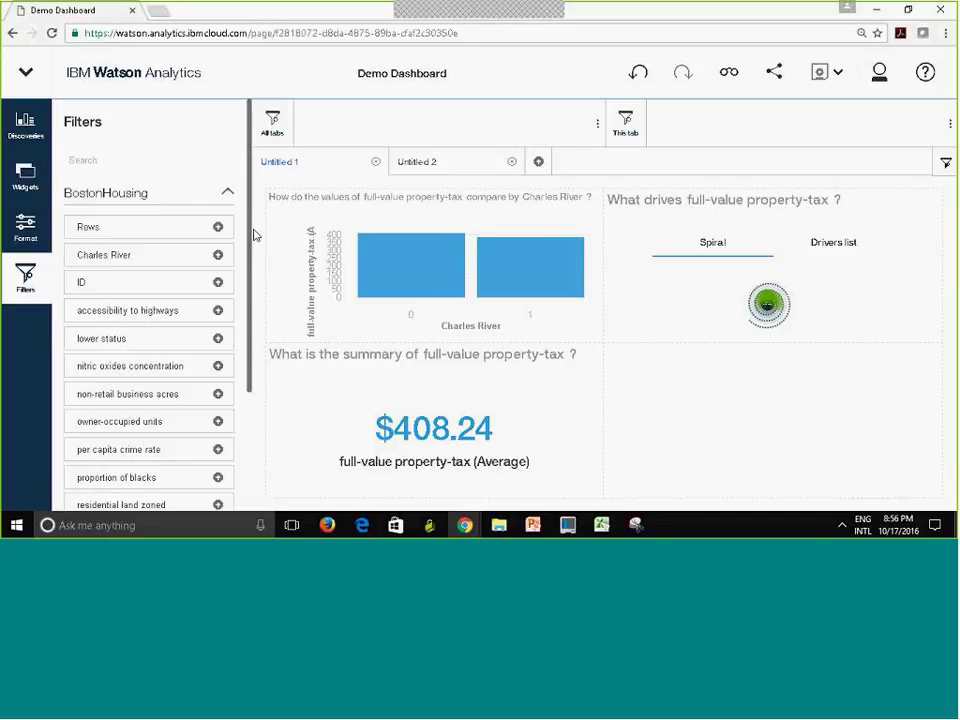
{"action": "left_click_drag", "start_coordinate": [250, 230], "coordinate": [257, 376]}
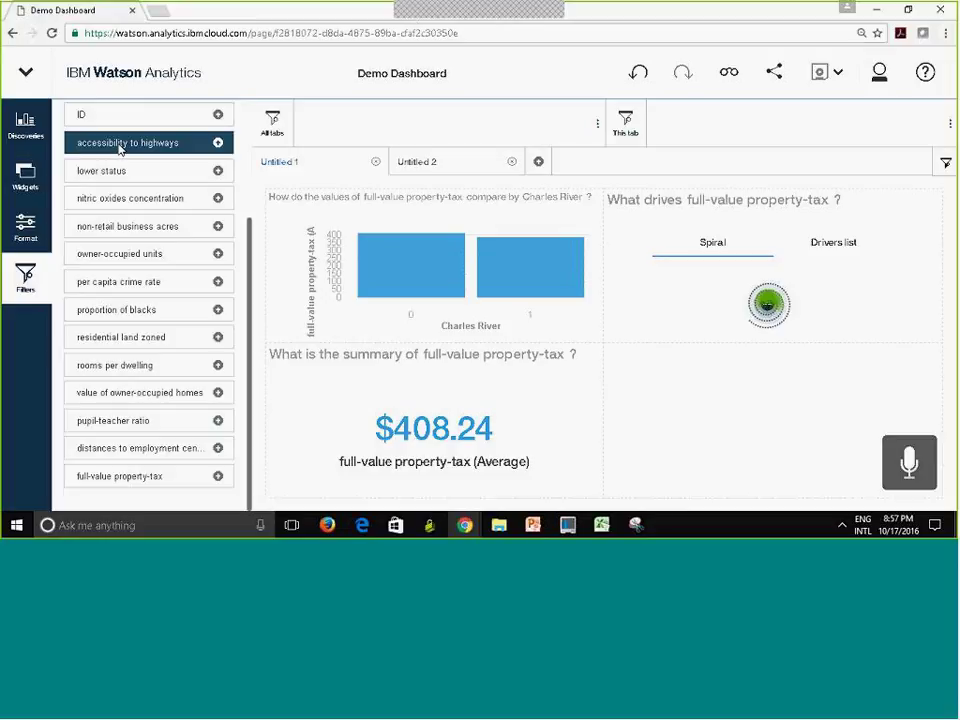
{"action": "left_click_drag", "start_coordinate": [119, 146], "coordinate": [334, 128]}
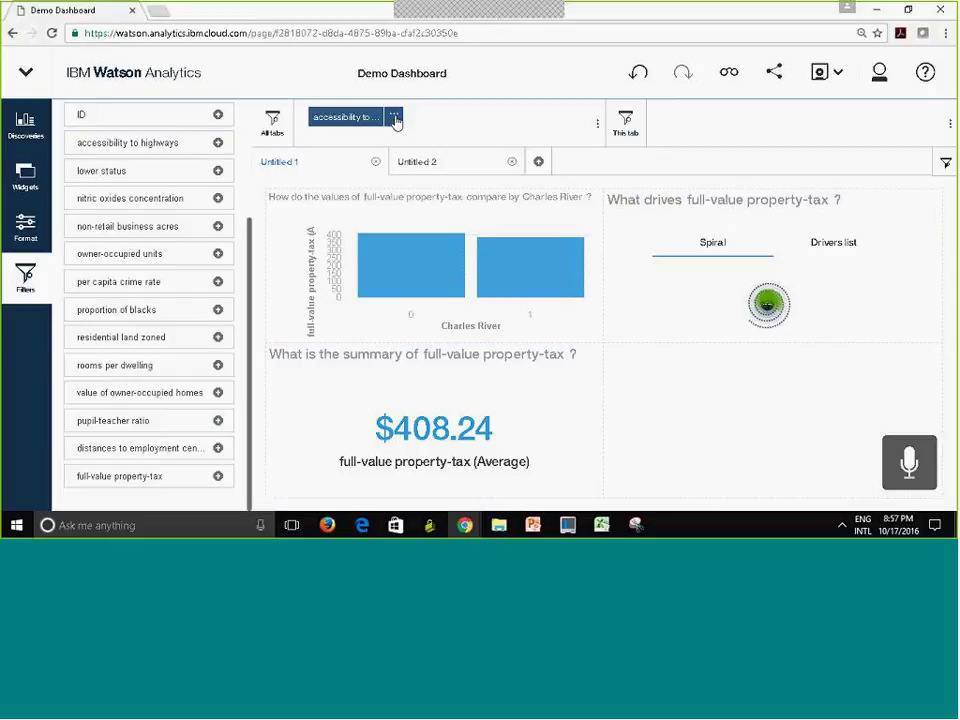
Set the accessibility to highways filter's minimum to 8, collapse the filter list, and check the second tab.
{"action": "left_click", "coordinate": [394, 118]}
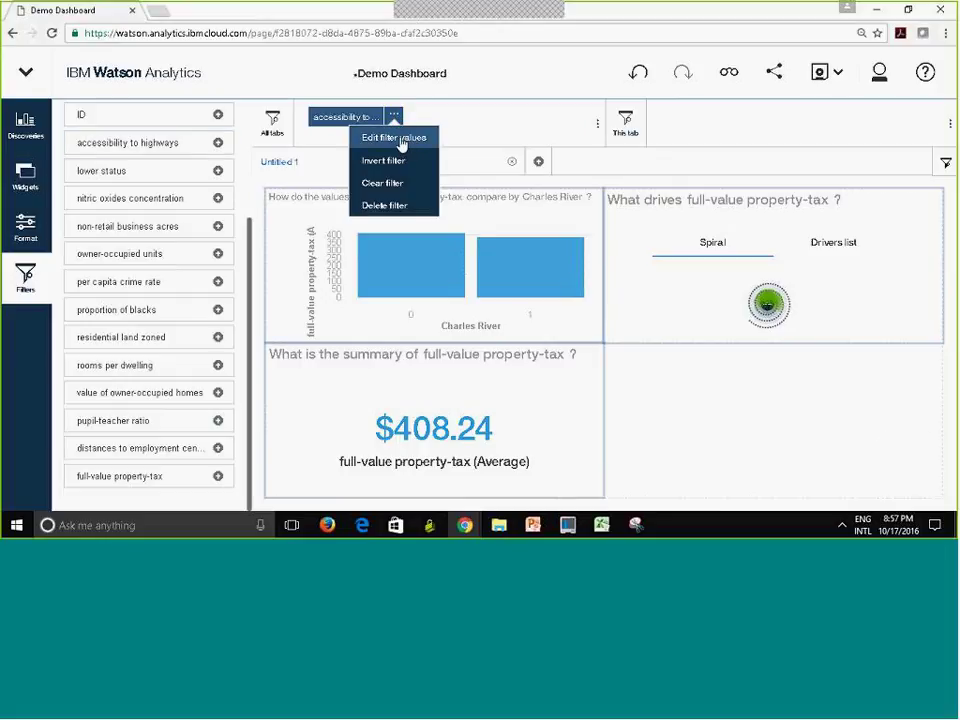
{"action": "left_click", "coordinate": [399, 140]}
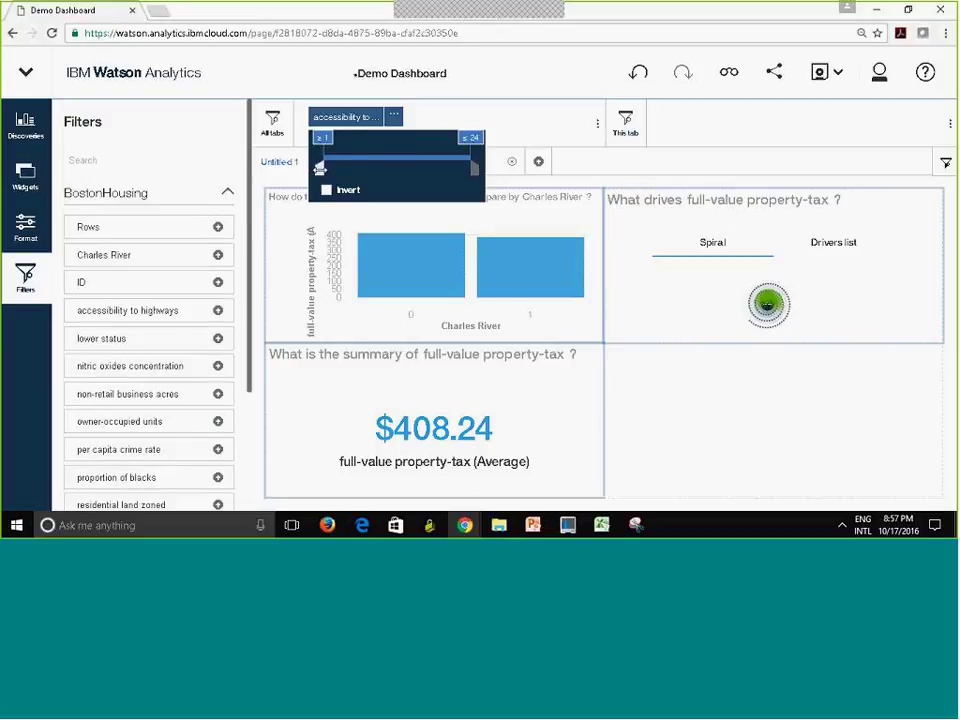
{"action": "left_click_drag", "start_coordinate": [320, 168], "coordinate": [364, 167]}
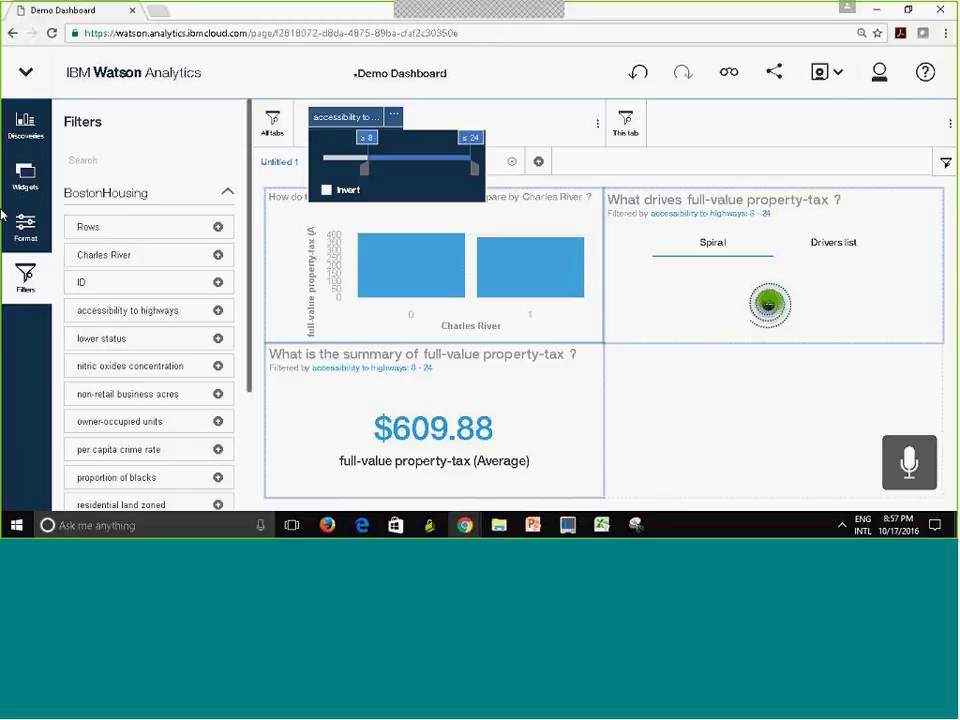
{"action": "left_click", "coordinate": [271, 126]}
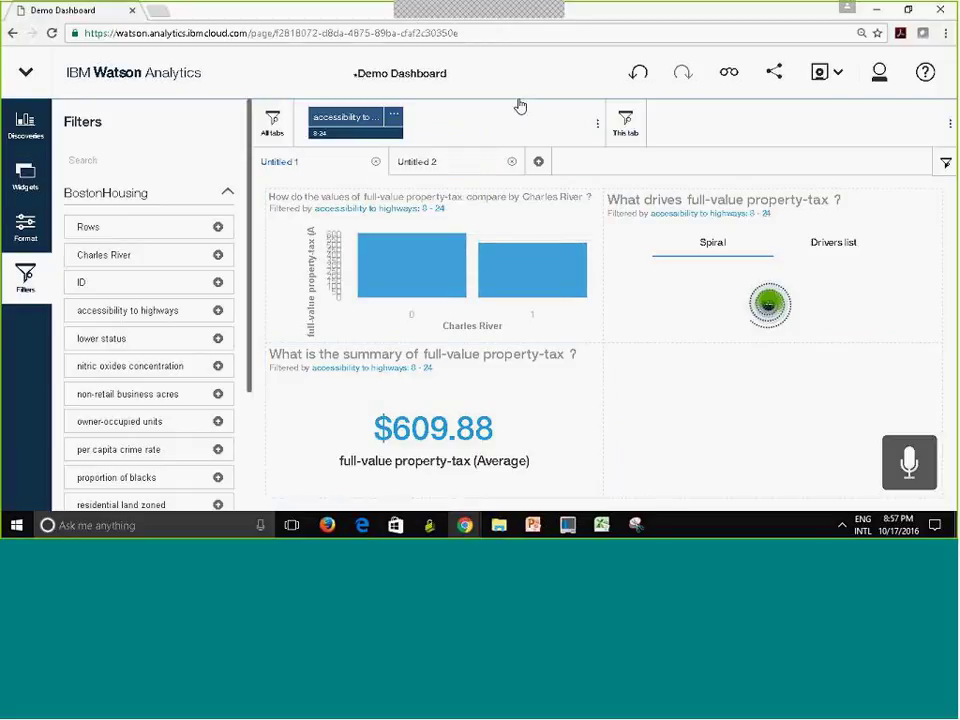
{"action": "left_click", "coordinate": [489, 117]}
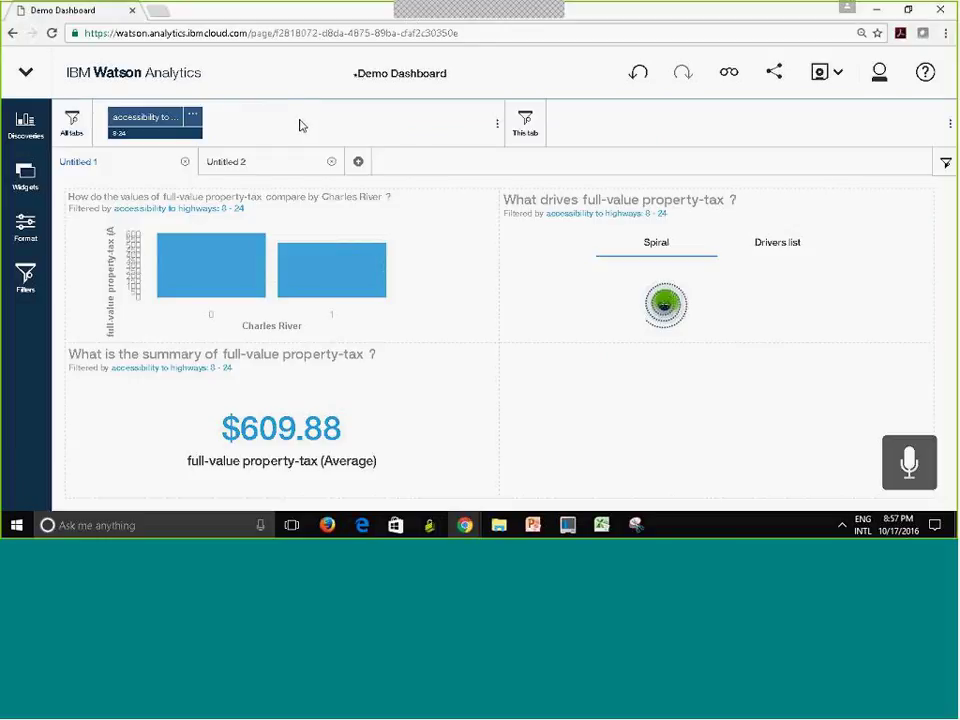
{"action": "left_click", "coordinate": [238, 165]}
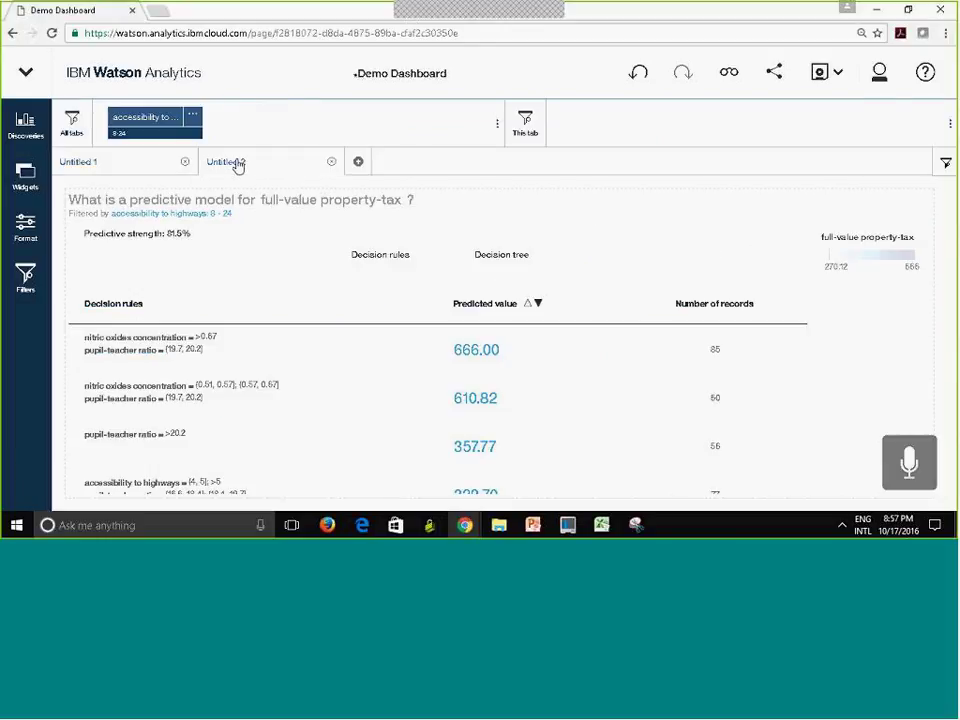
{"action": "left_click", "coordinate": [94, 170]}
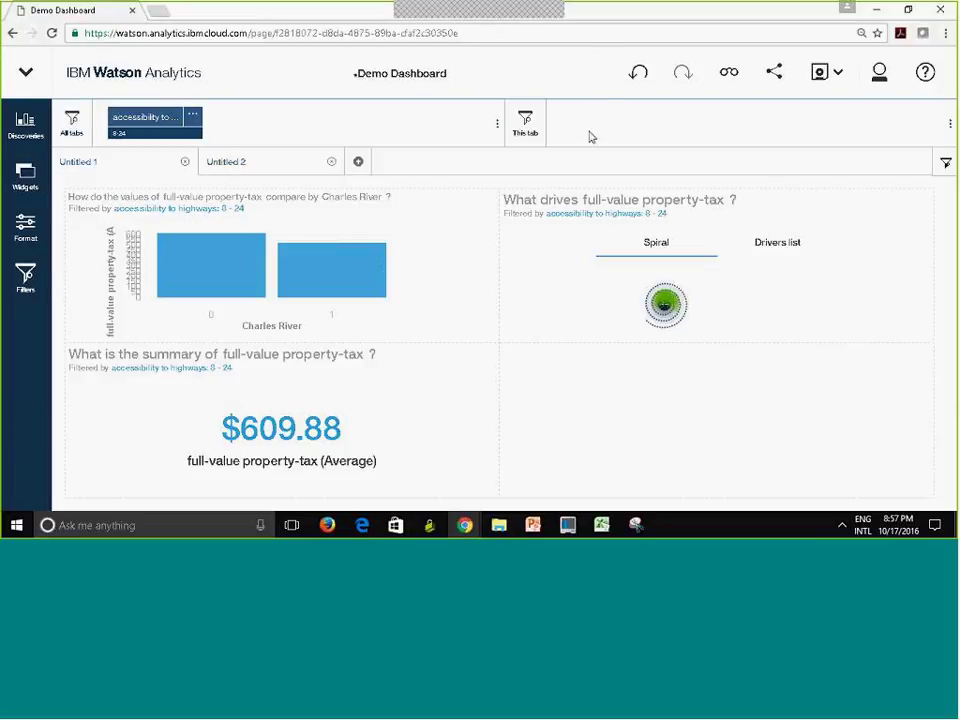
Add a rooms per dwelling filter for the first tab only and set its maximum to about 6.45.
{"action": "left_click", "coordinate": [26, 277]}
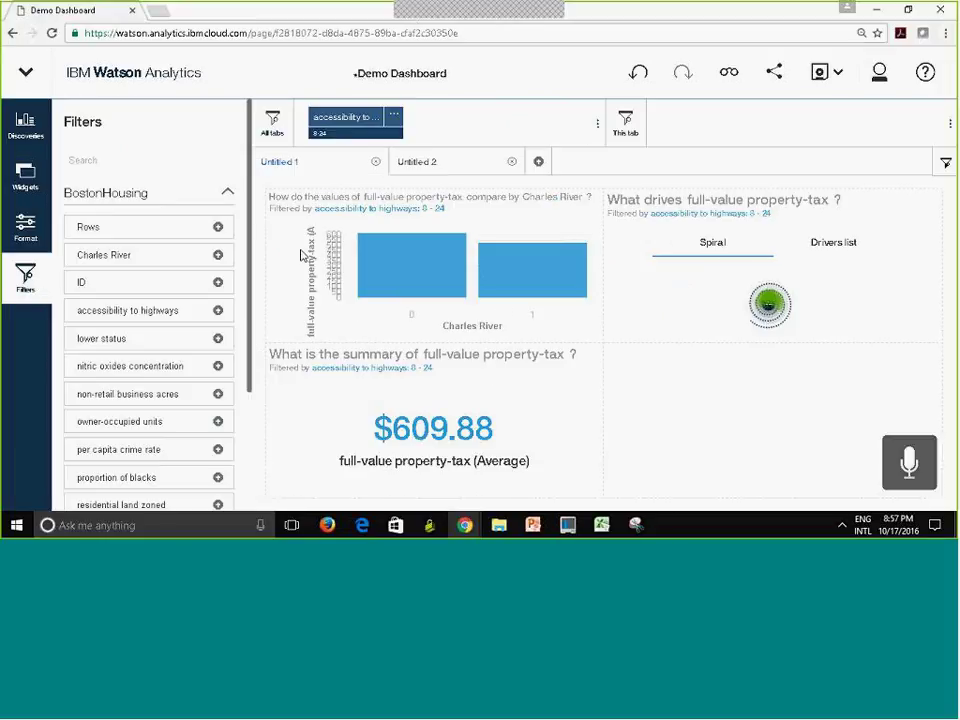
{"action": "scroll", "coordinate": [253, 233], "scroll_direction": "down", "scroll_amount": 3}
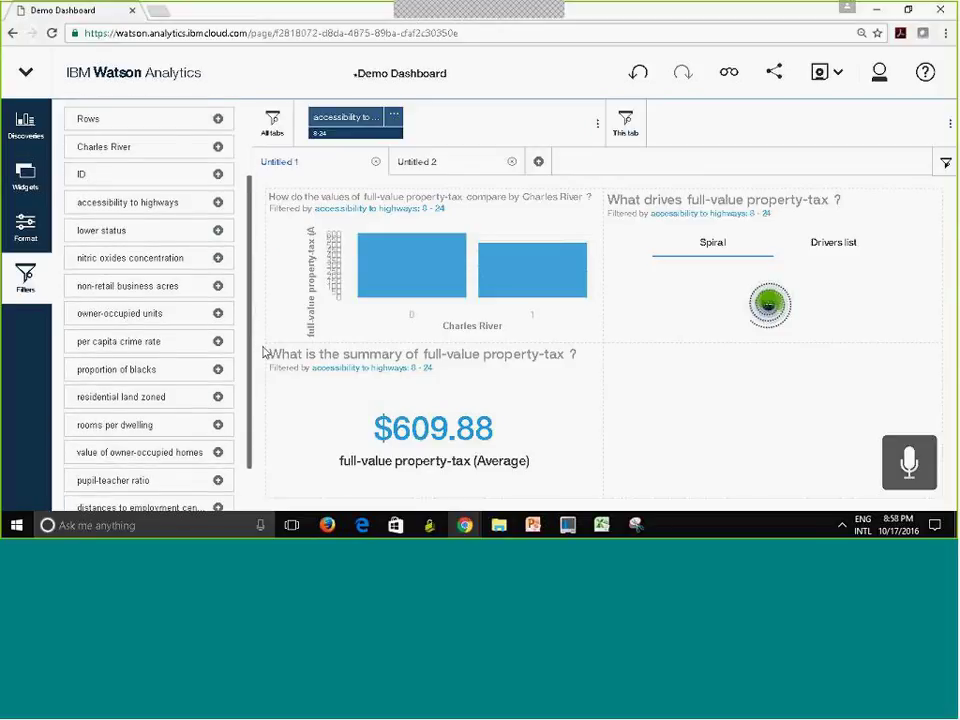
{"action": "scroll", "coordinate": [150, 420], "scroll_direction": "down", "scroll_amount": 2}
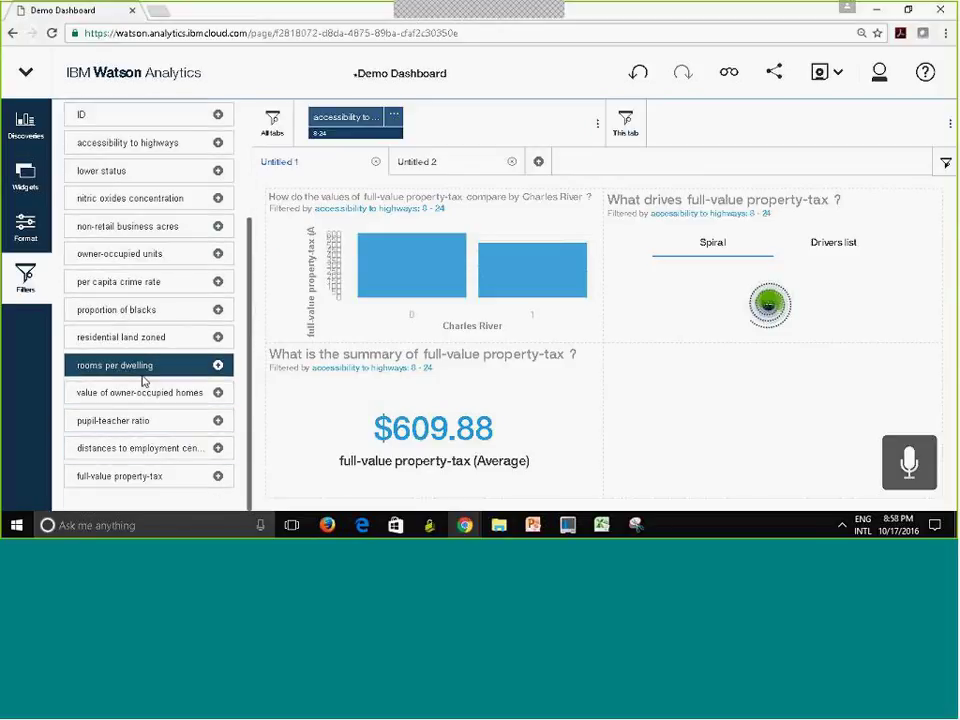
{"action": "left_click_drag", "start_coordinate": [140, 368], "coordinate": [731, 121]}
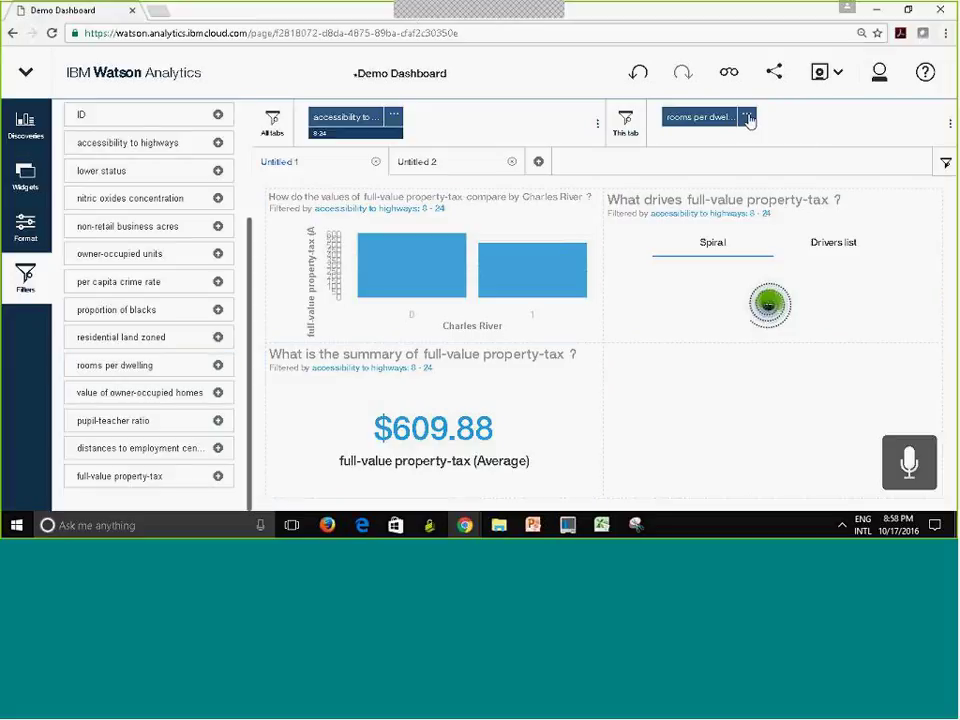
{"action": "left_click", "coordinate": [747, 117]}
{"action": "left_click", "coordinate": [745, 140]}
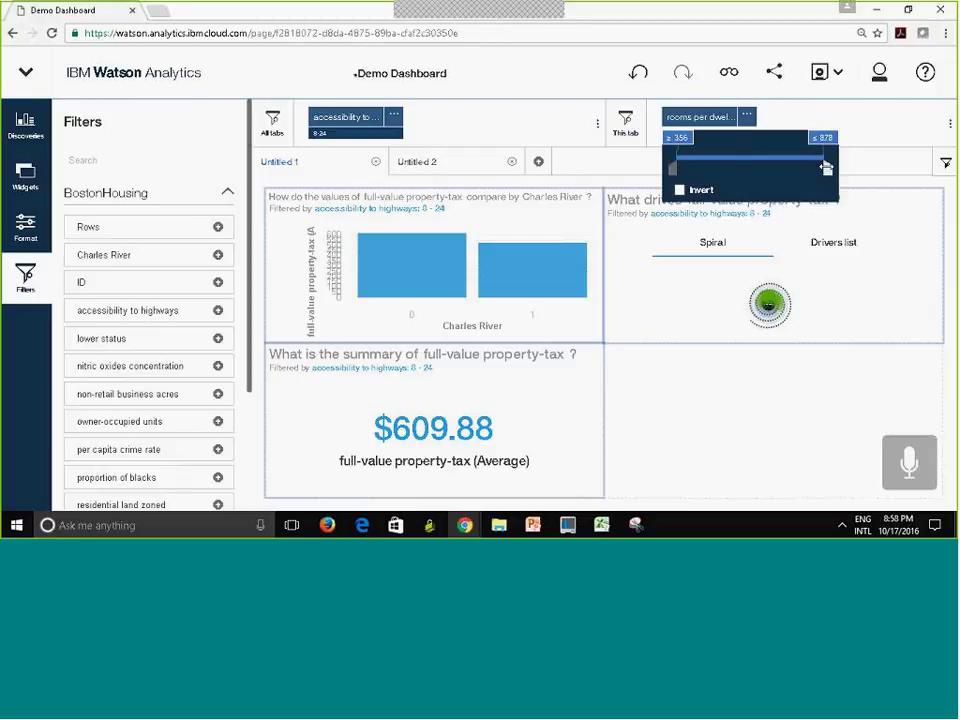
{"action": "left_click_drag", "start_coordinate": [822, 168], "coordinate": [761, 168]}
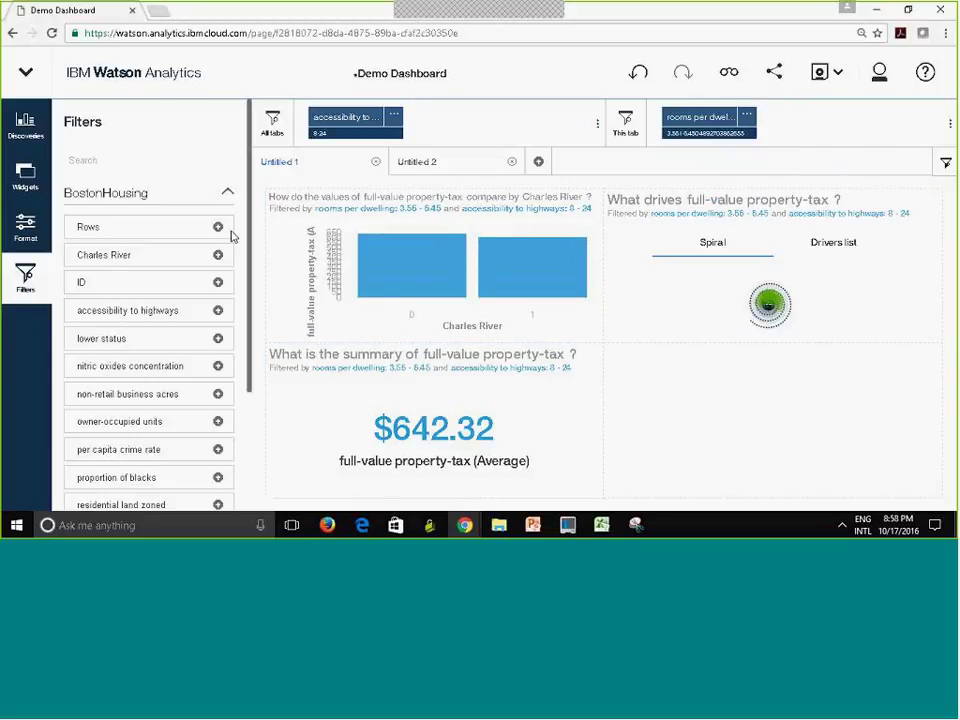
Check the filters on the second dashboard tab, then return to the first tab with the discoveries list collapsed.
{"action": "left_click", "coordinate": [25, 120]}
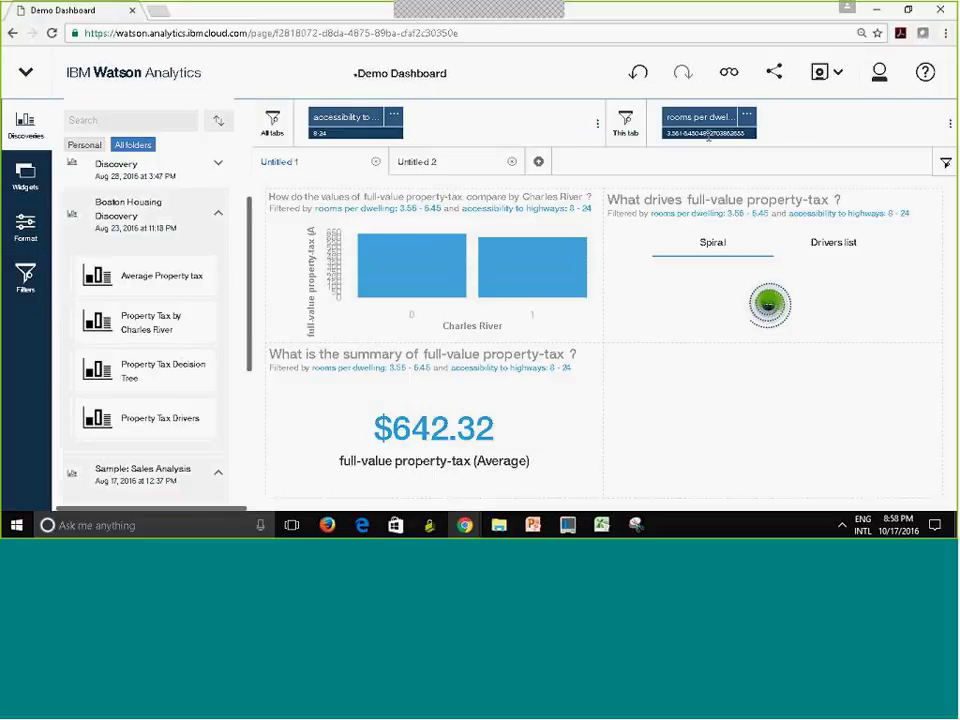
{"action": "left_click", "coordinate": [424, 166]}
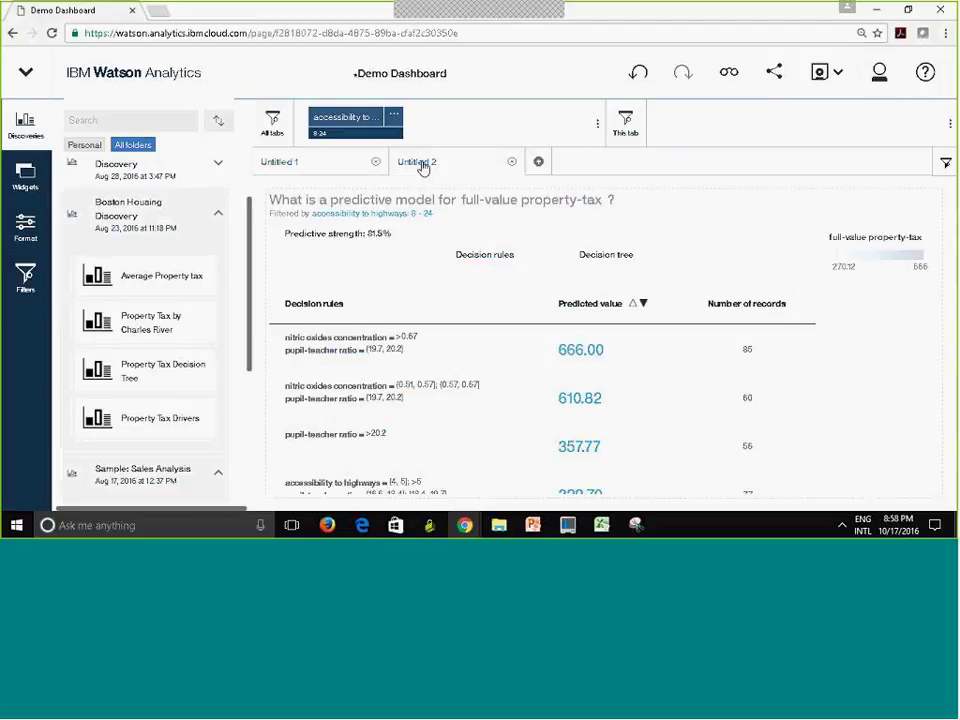
{"action": "left_click", "coordinate": [300, 163]}
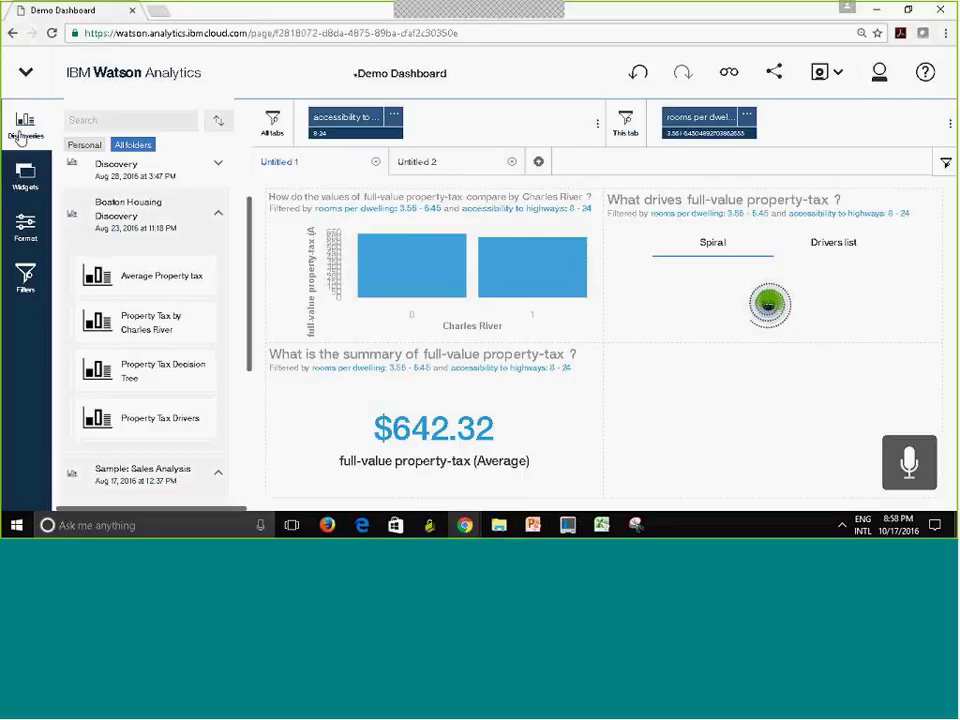
{"action": "left_click", "coordinate": [20, 138]}
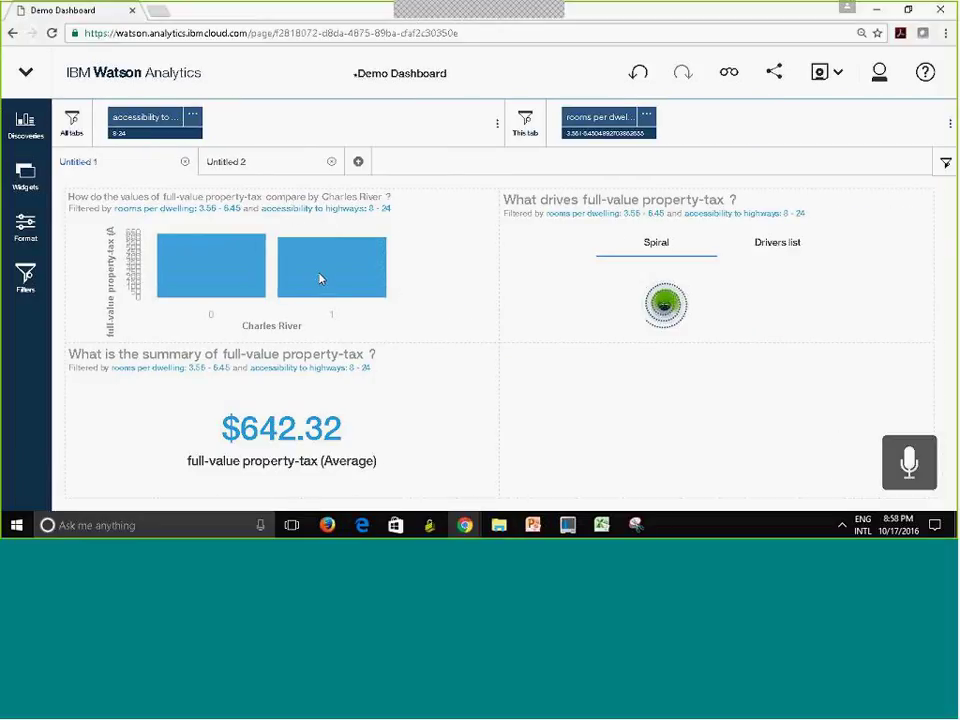
Expand the property tax by Charles River chart and set its nitric oxides concentration filter's minimum to 0.64.
{"action": "left_click", "coordinate": [432, 259]}
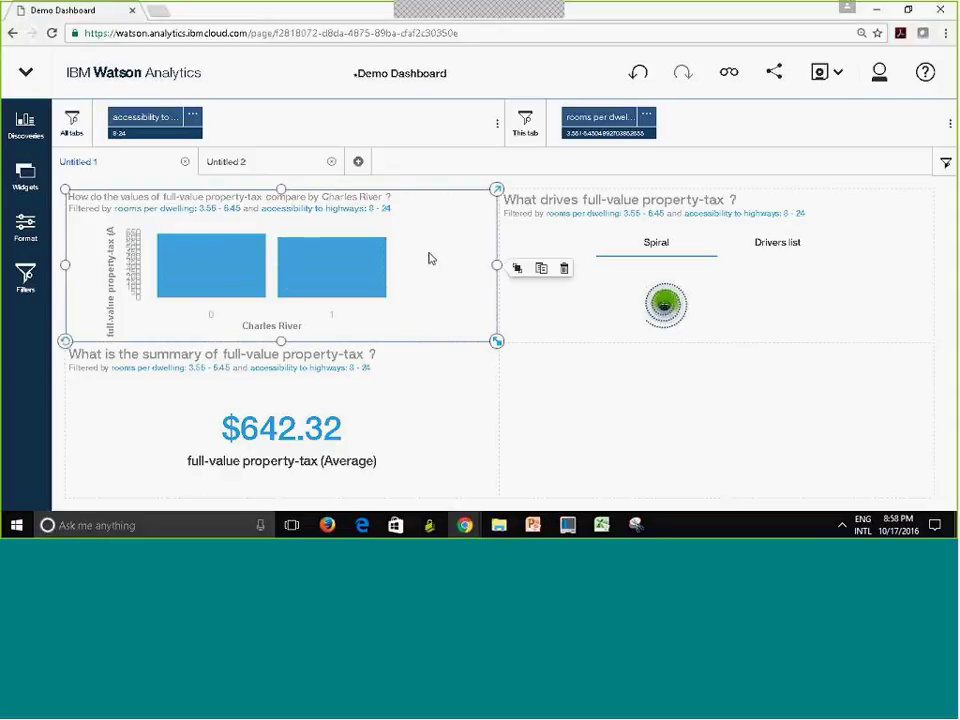
{"action": "left_click", "coordinate": [497, 192]}
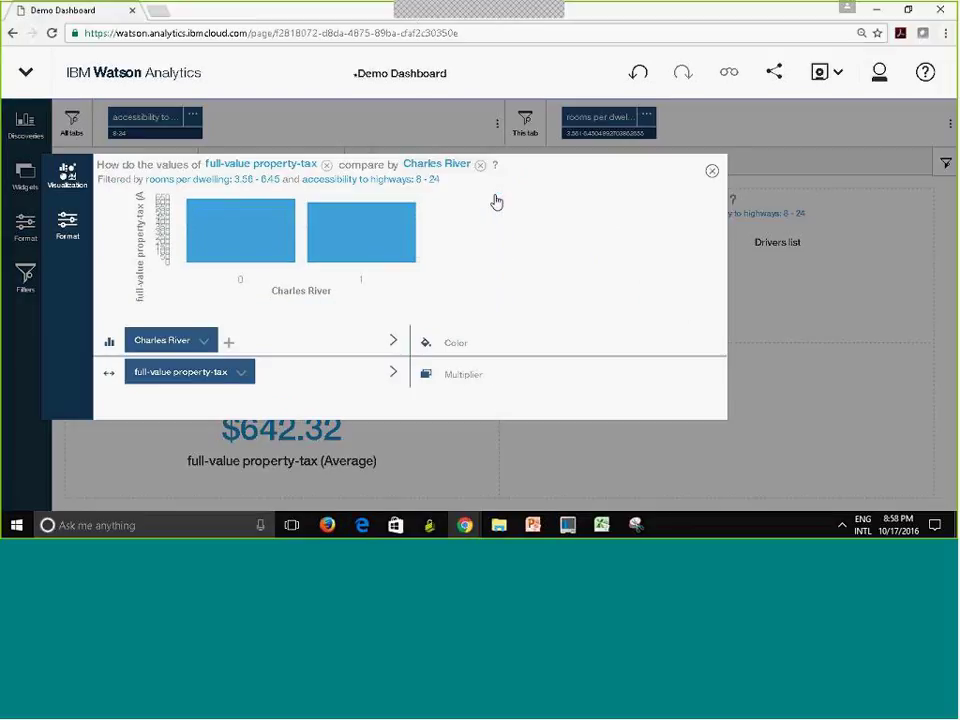
{"action": "mouse_move", "coordinate": [490, 282]}
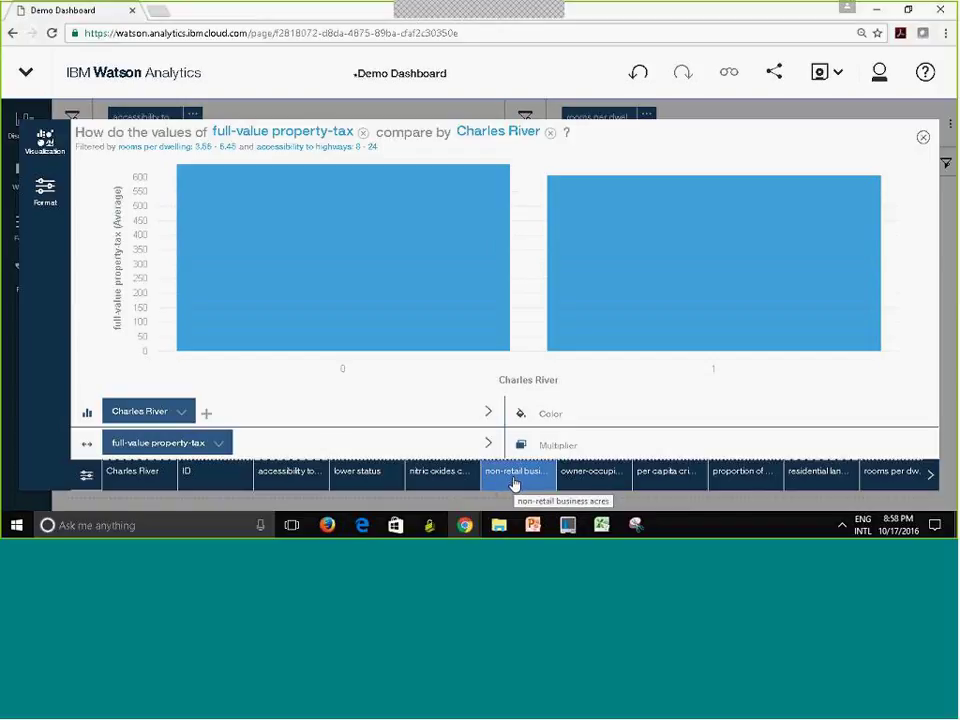
{"action": "left_click", "coordinate": [455, 482]}
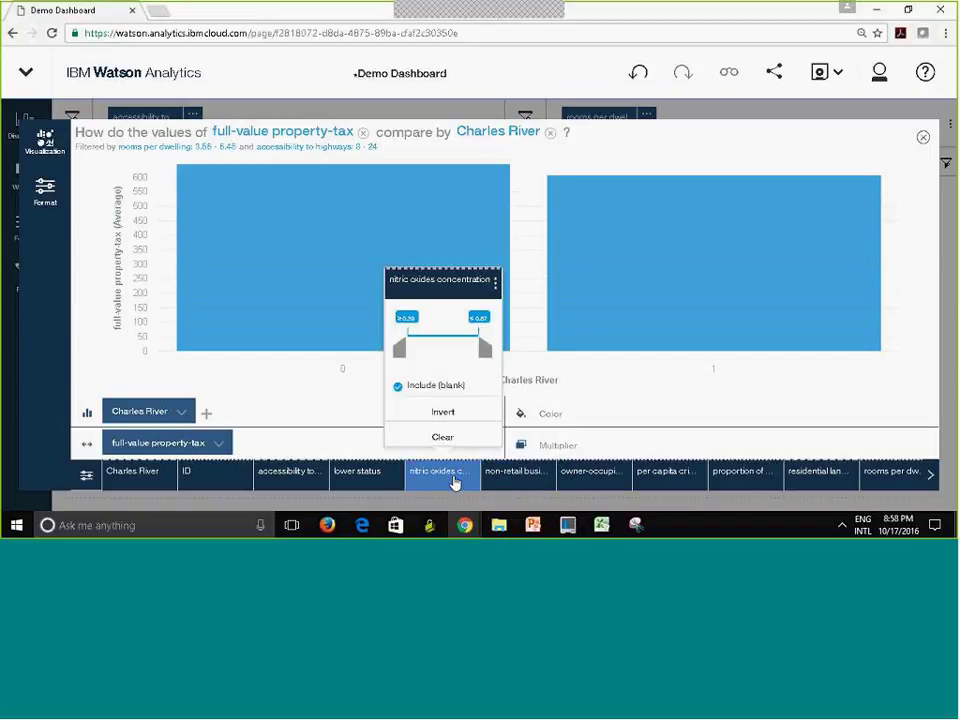
{"action": "left_click_drag", "start_coordinate": [401, 348], "coordinate": [437, 350]}
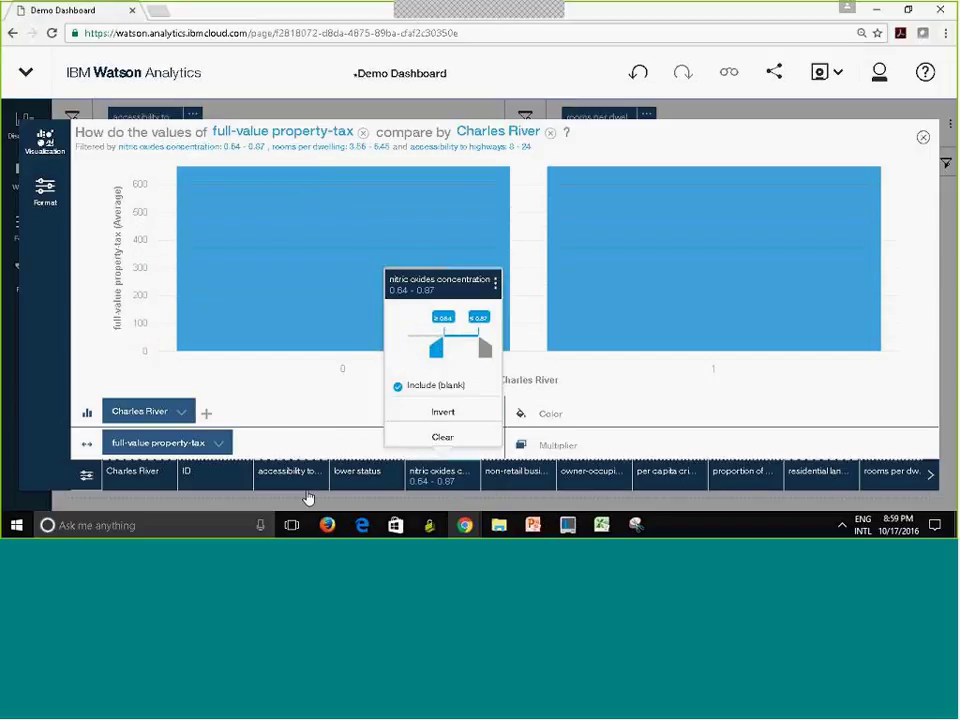
{"action": "left_click", "coordinate": [322, 413]}
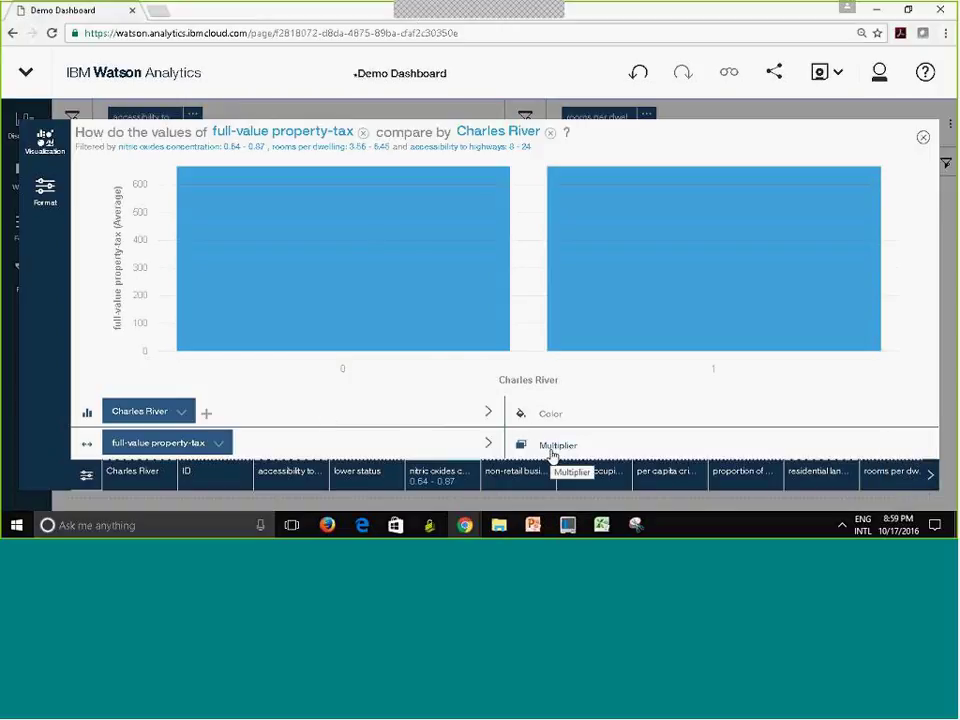
Check which columns are available for coloring the property tax by Charles River chart, then close the chart's expanded view.
{"action": "mouse_move", "coordinate": [266, 236]}
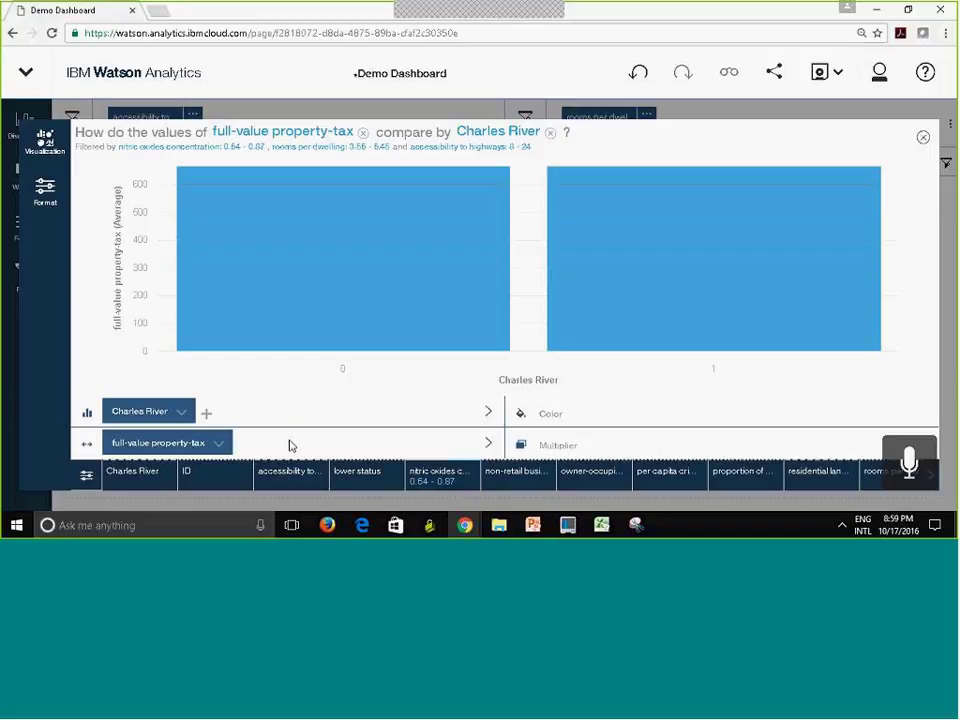
{"action": "left_click", "coordinate": [521, 421]}
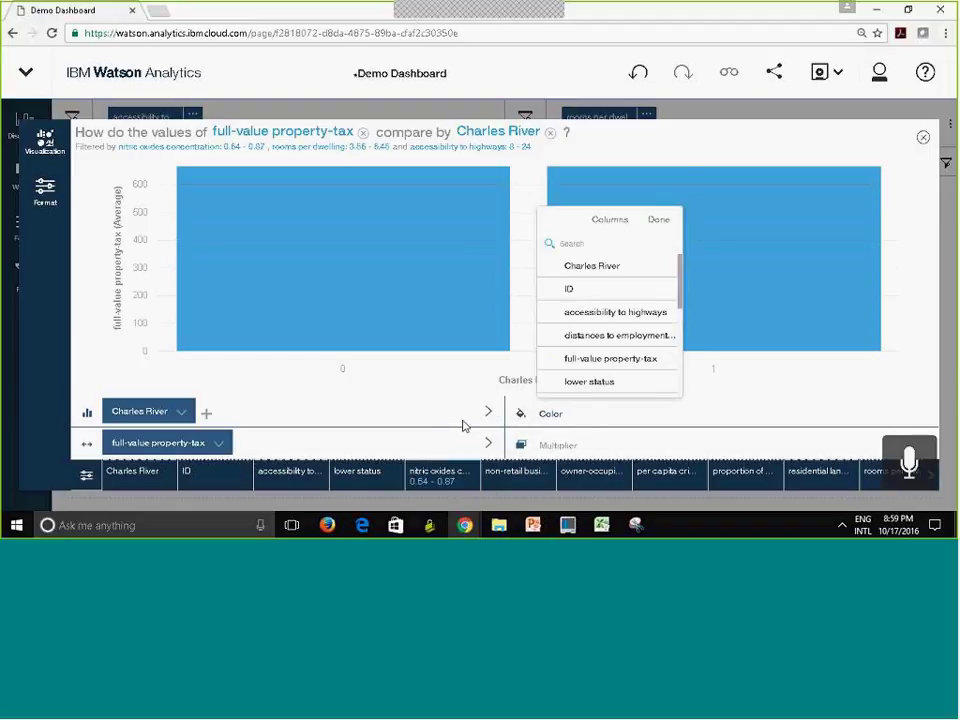
{"action": "mouse_move", "coordinate": [814, 274]}
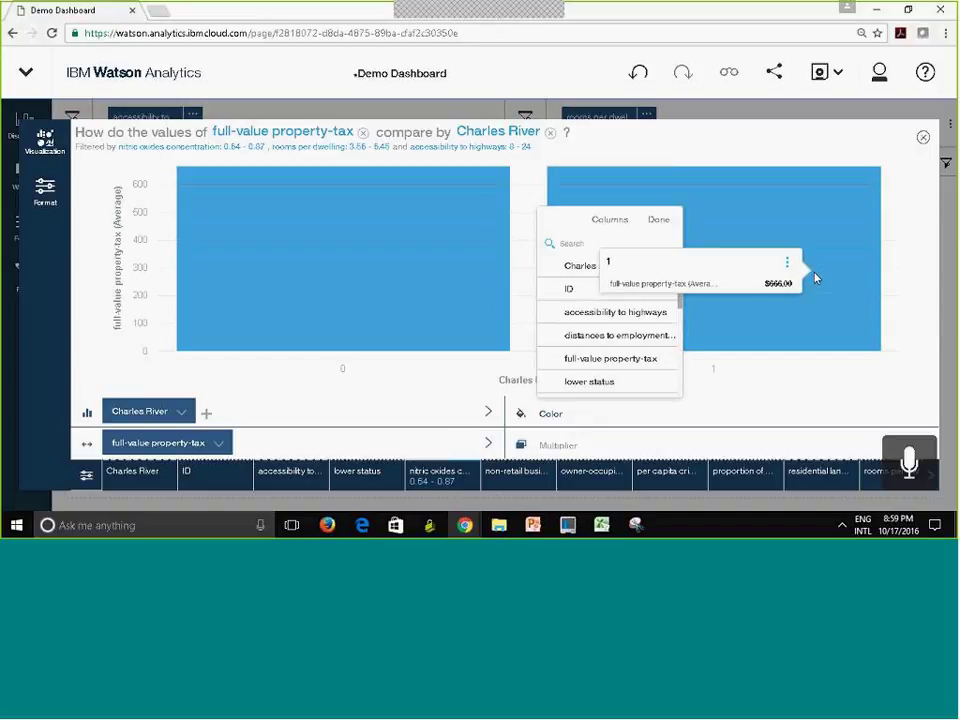
{"action": "left_click", "coordinate": [467, 418]}
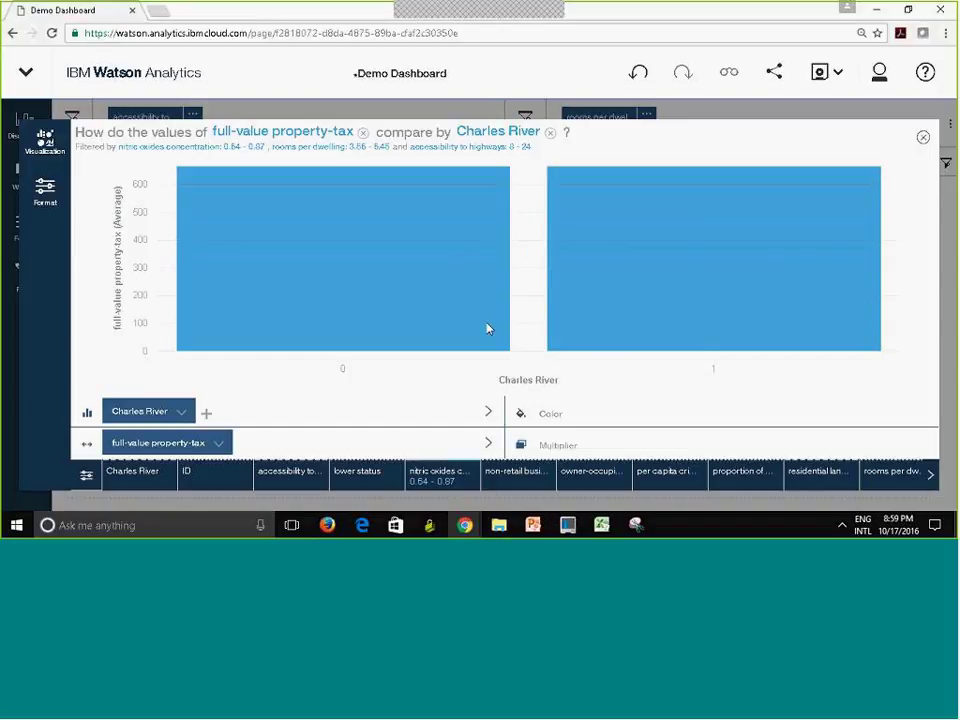
{"action": "left_click", "coordinate": [923, 138]}
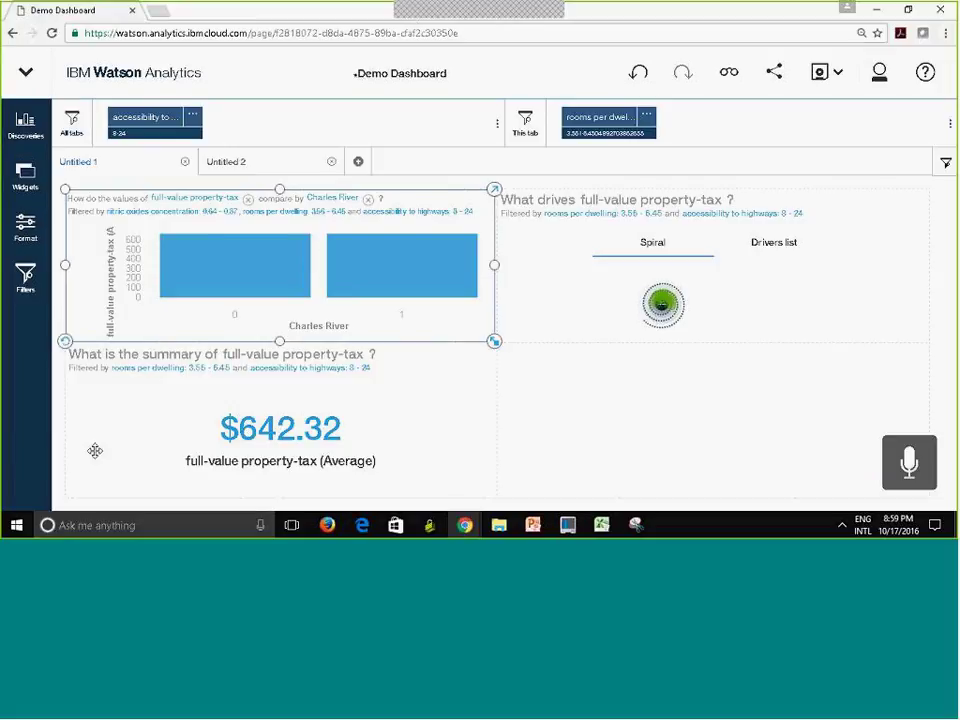
Switch to the Untitled 2 tab and duplicate it.
{"action": "left_click", "coordinate": [257, 165]}
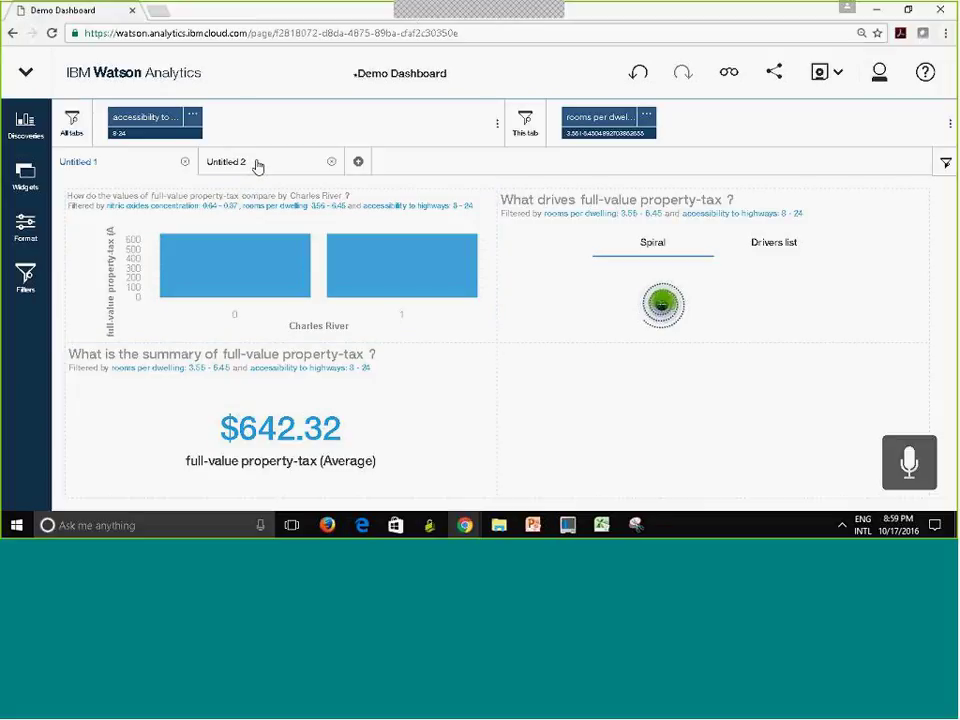
{"action": "left_click", "coordinate": [257, 165]}
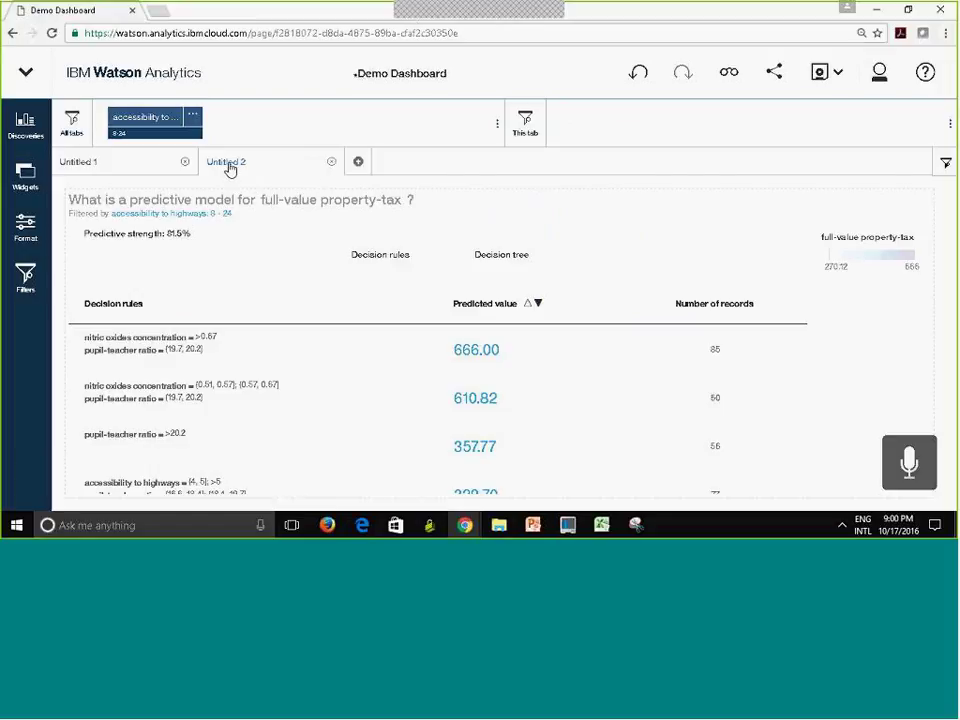
{"action": "mouse_move", "coordinate": [229, 168]}
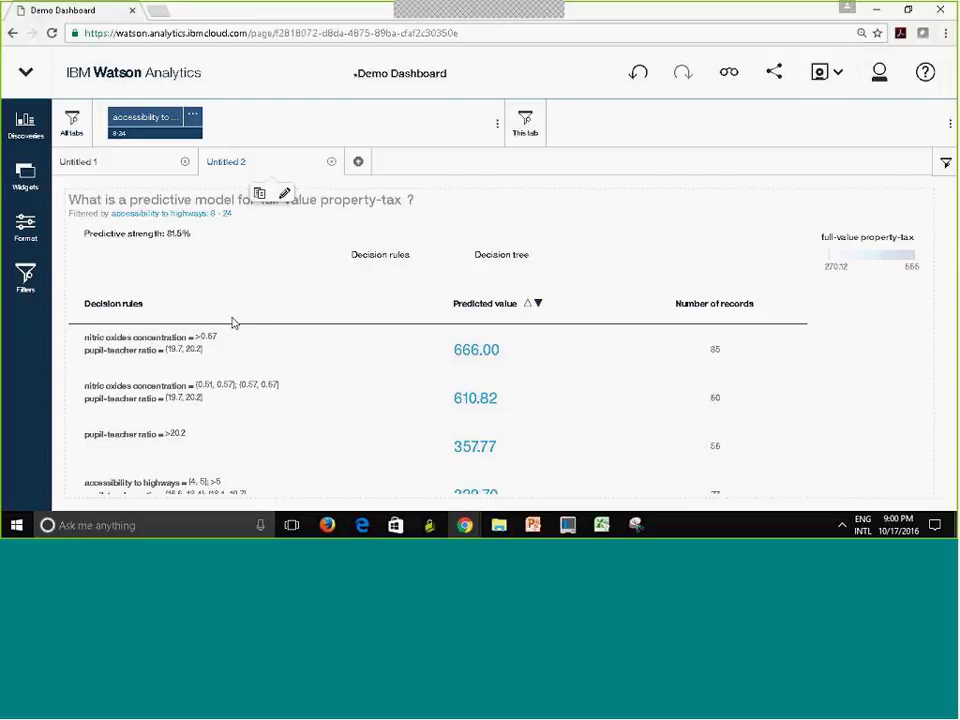
{"action": "left_click", "coordinate": [259, 195]}
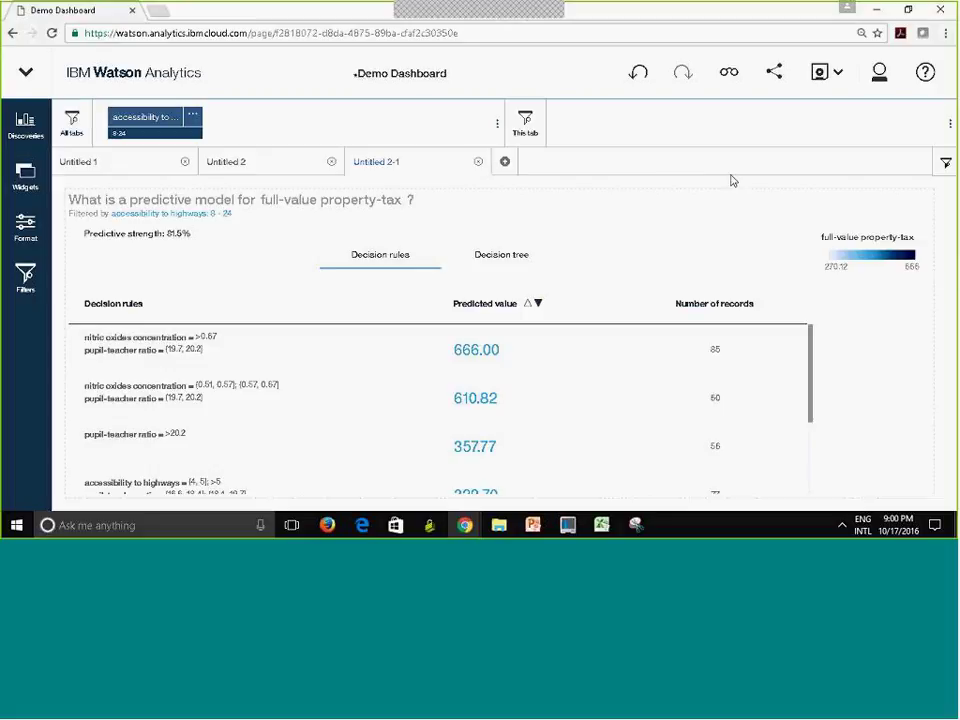
Preview the dashboard in view mode, then return to edit mode.
{"action": "left_click", "coordinate": [836, 74]}
{"action": "left_click", "coordinate": [722, 104]}
{"action": "left_click", "coordinate": [730, 76]}
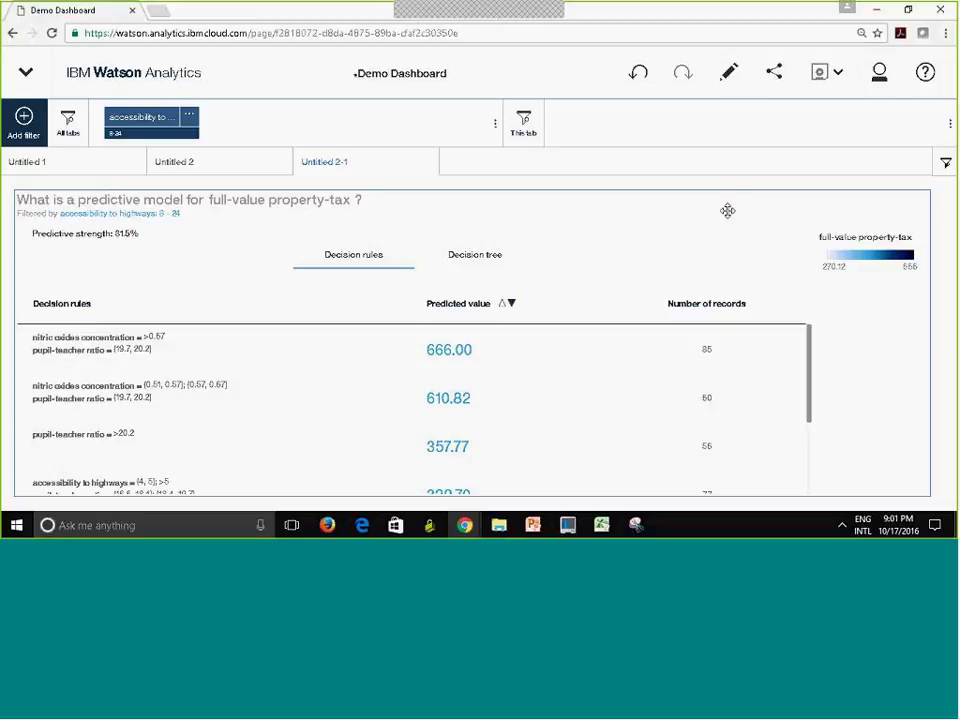
{"action": "left_click", "coordinate": [729, 75]}
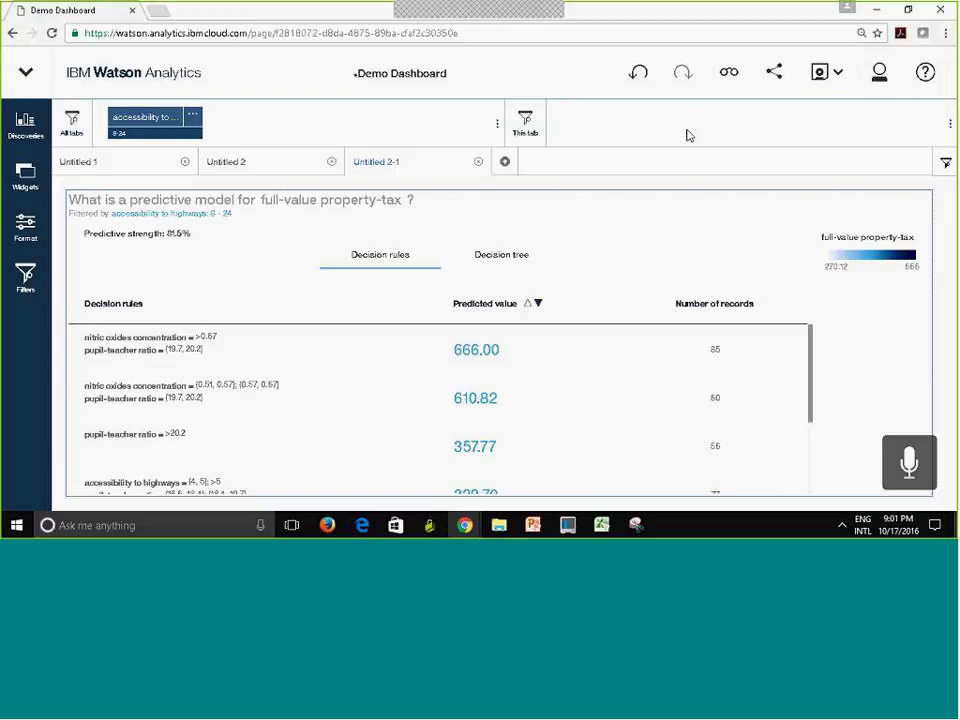
Return to the Watson Analytics home page and show the data assets in the Personal folder.
{"action": "left_click", "coordinate": [30, 74]}
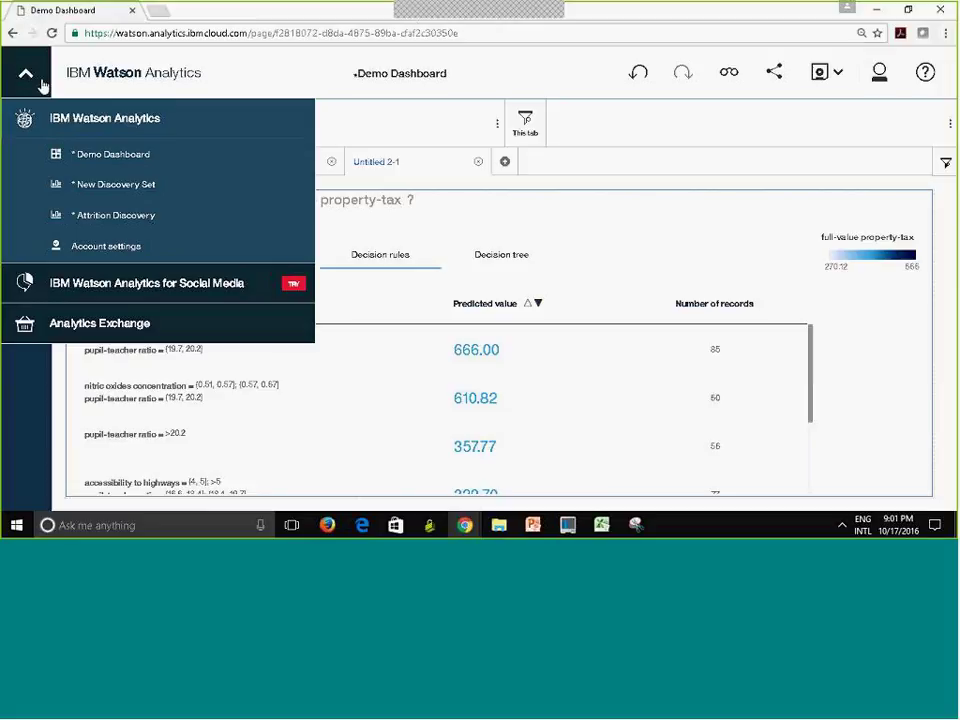
{"action": "left_click", "coordinate": [98, 118]}
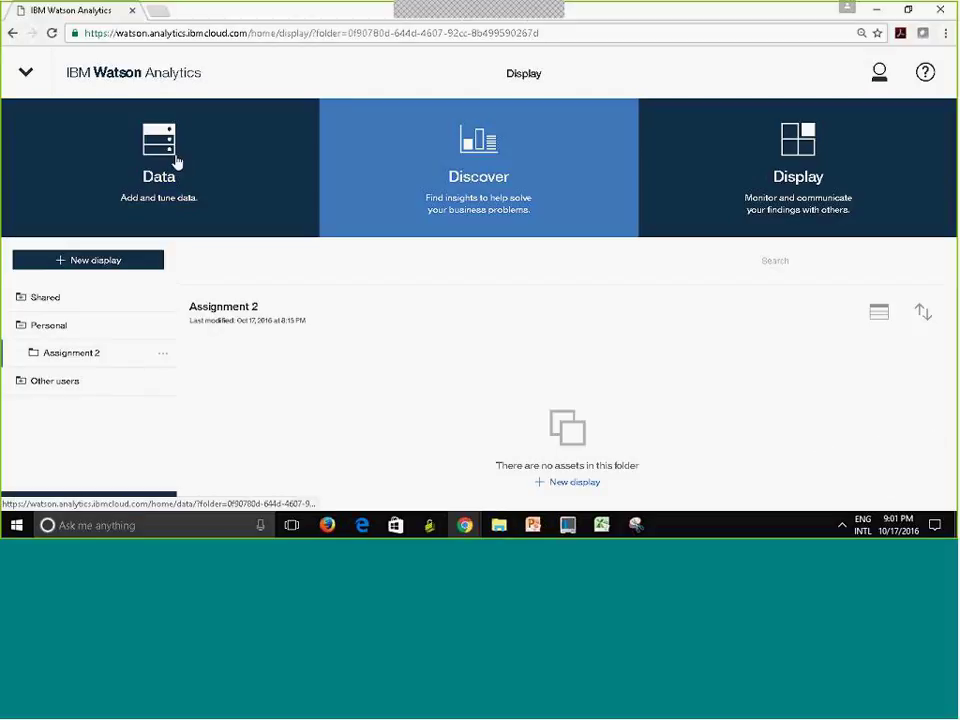
{"action": "left_click", "coordinate": [177, 162]}
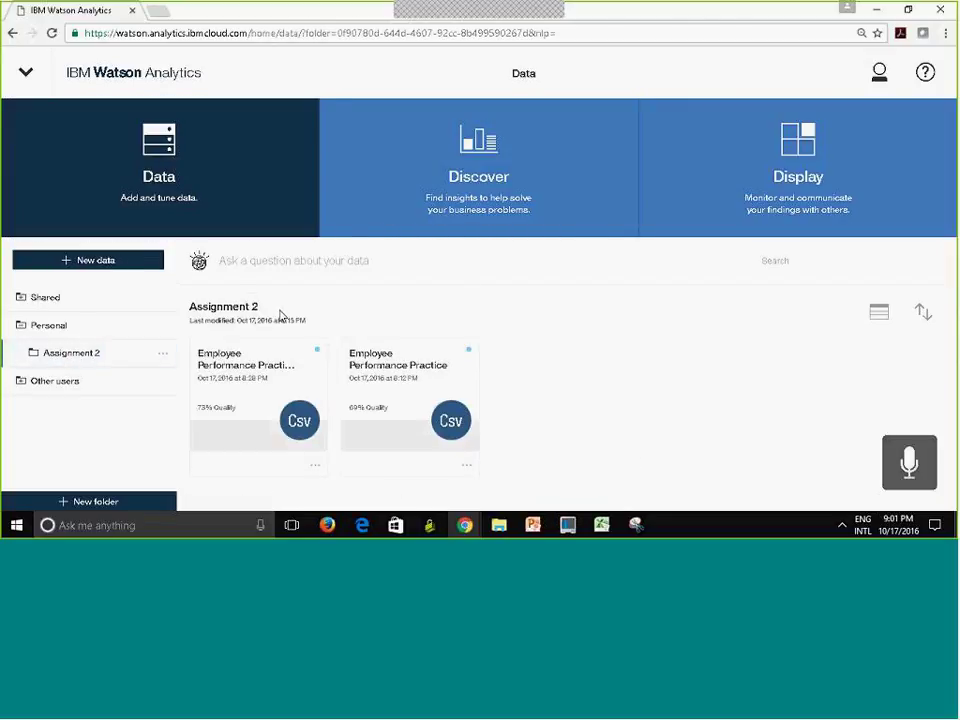
{"action": "left_click", "coordinate": [51, 336]}
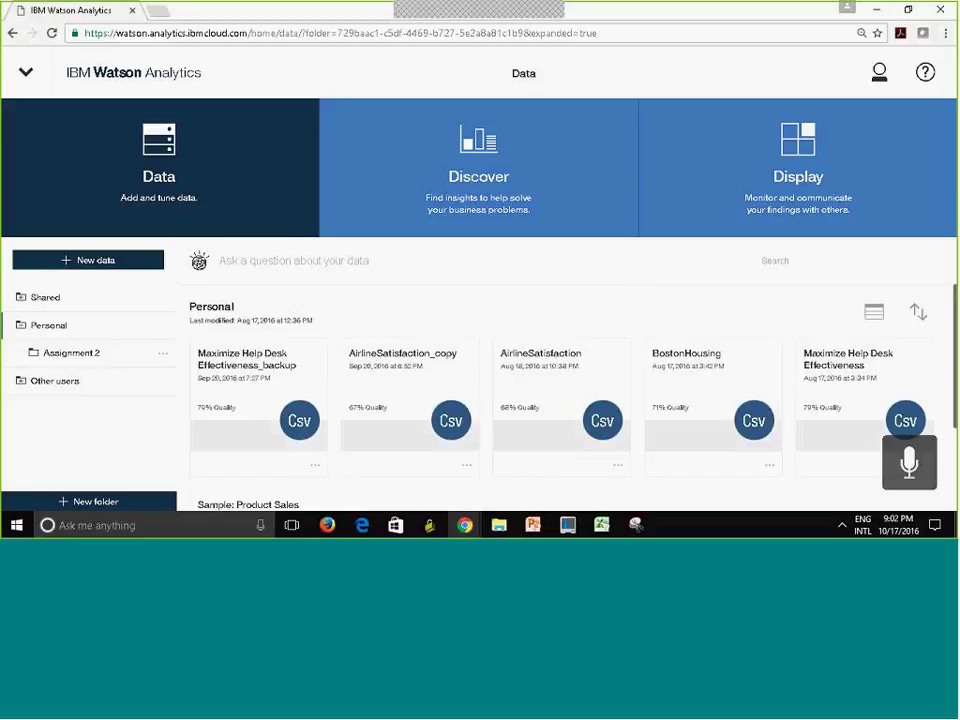
Import the local file telescope.csv from the Datasets folder as new data in the Personal folder.
{"action": "left_click", "coordinate": [90, 261]}
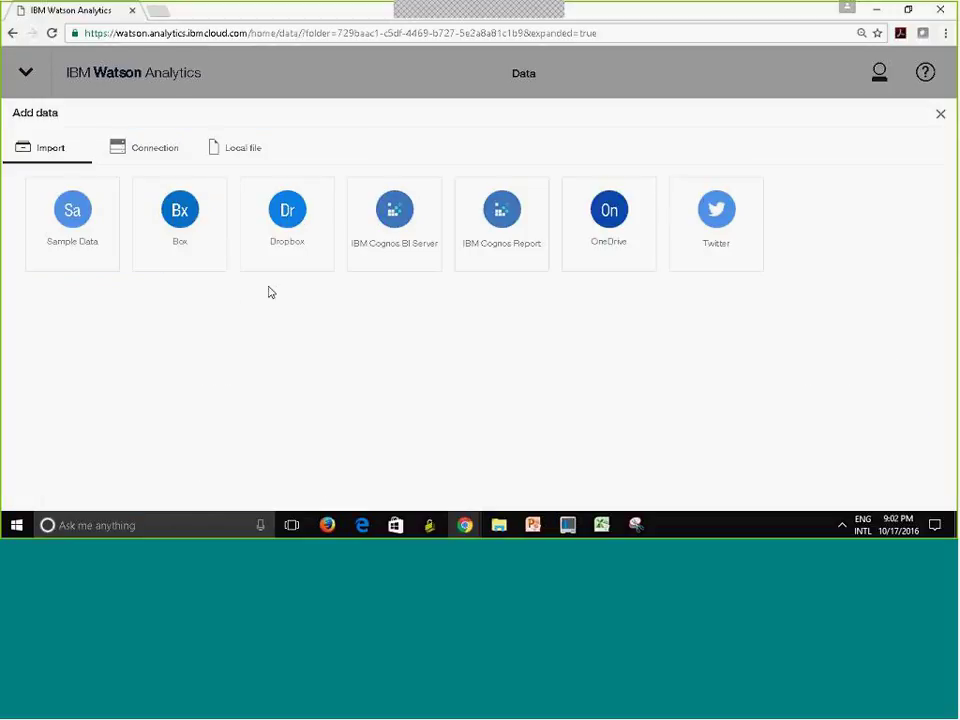
{"action": "left_click", "coordinate": [240, 153]}
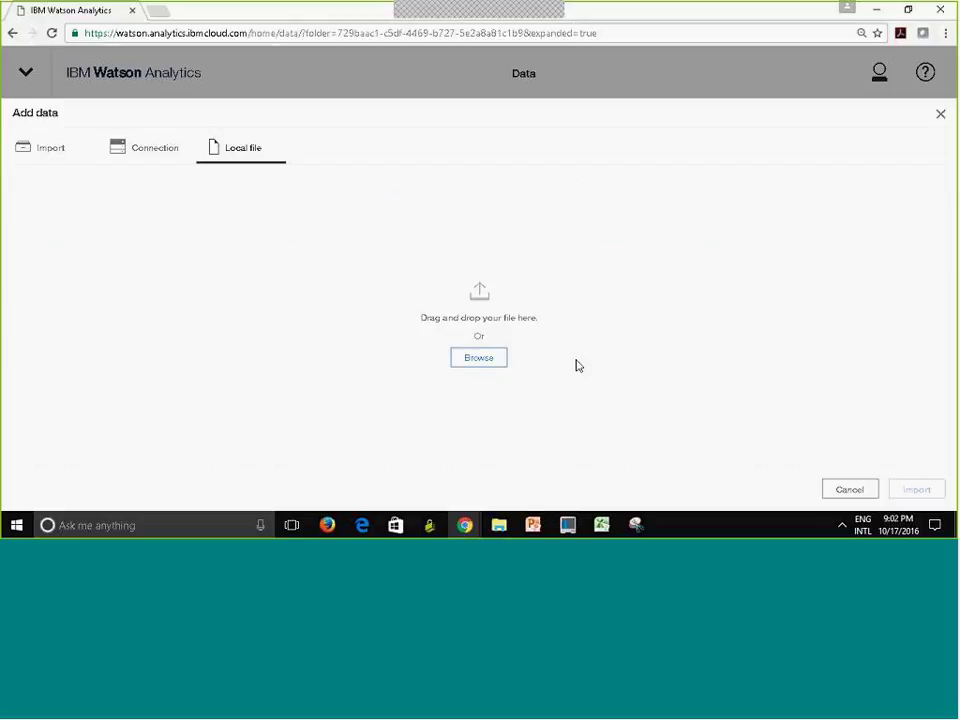
{"action": "left_click", "coordinate": [470, 361]}
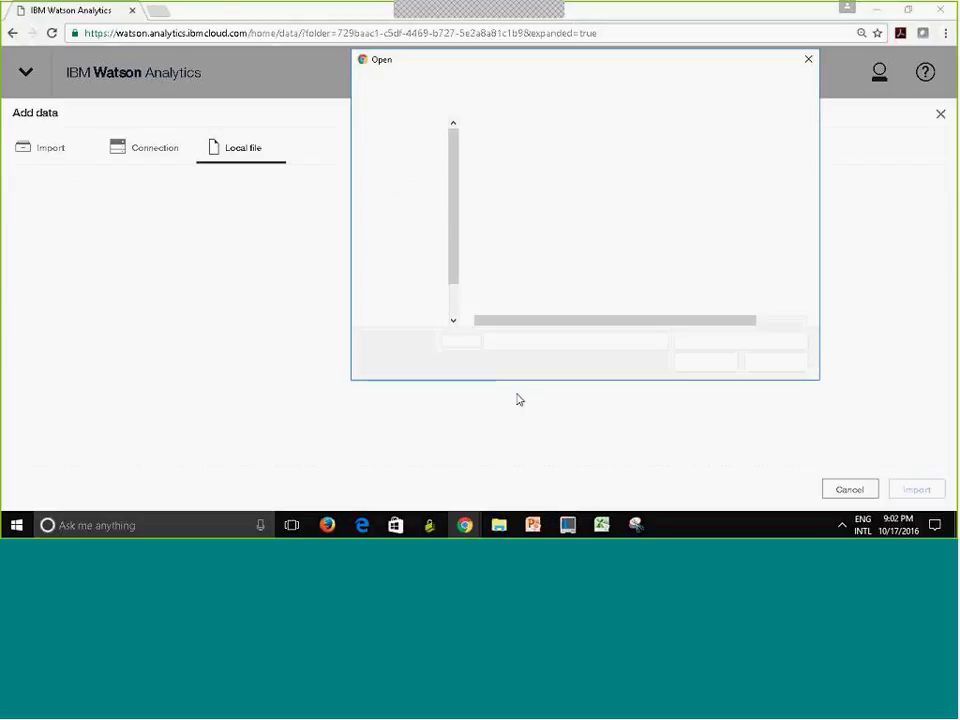
{"action": "left_click_drag", "start_coordinate": [454, 292], "coordinate": [467, 223]}
{"action": "left_click", "coordinate": [429, 260]}
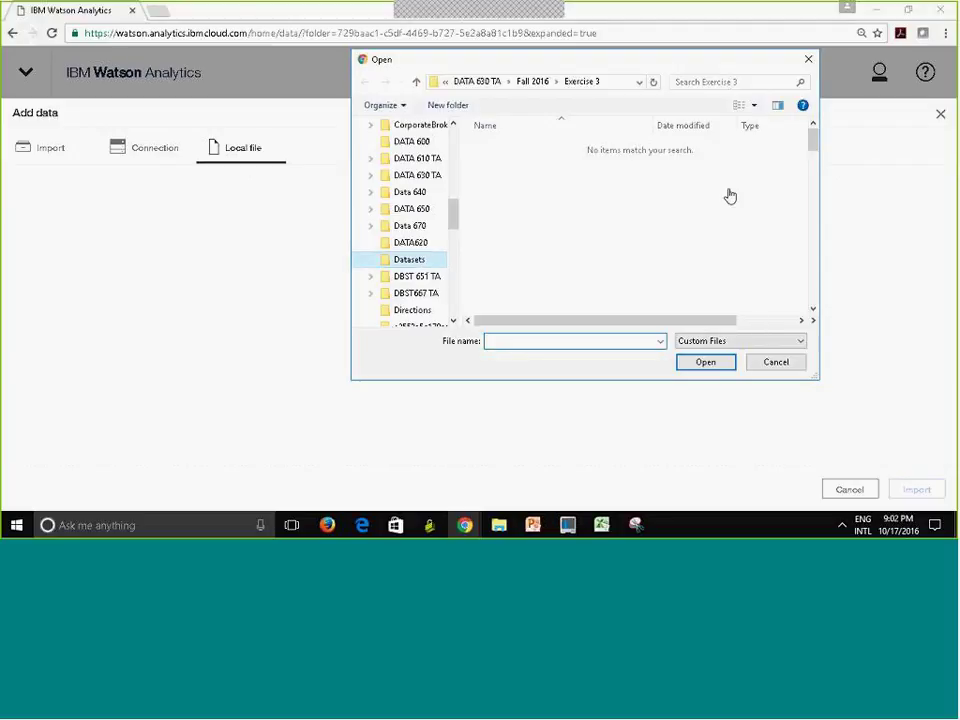
{"action": "left_click_drag", "start_coordinate": [813, 146], "coordinate": [818, 196]}
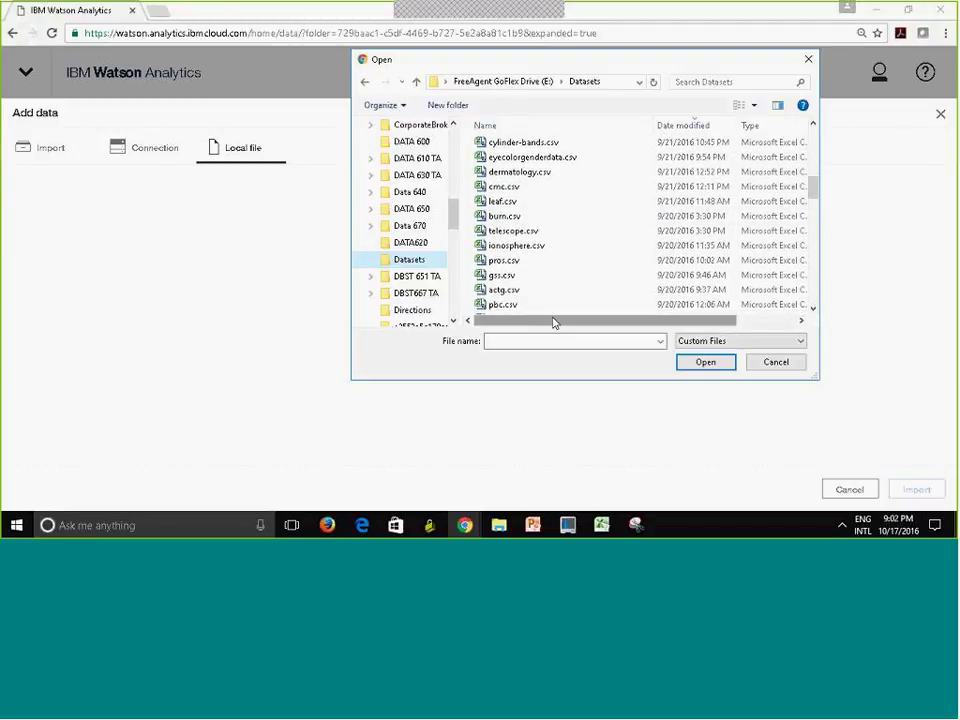
{"action": "left_click", "coordinate": [512, 231]}
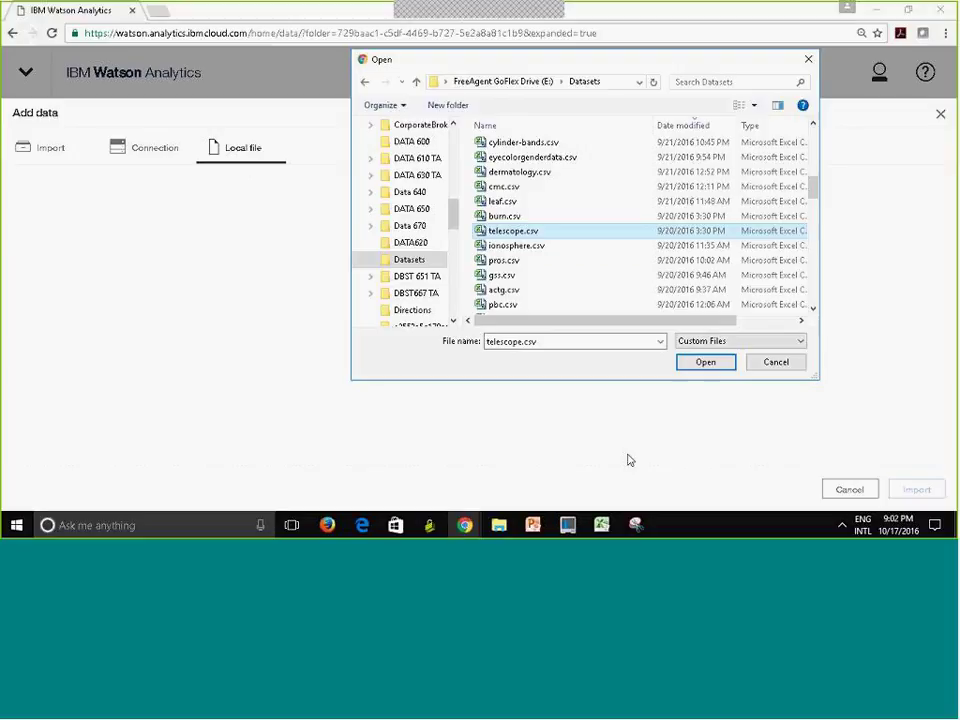
{"action": "left_click", "coordinate": [705, 364]}
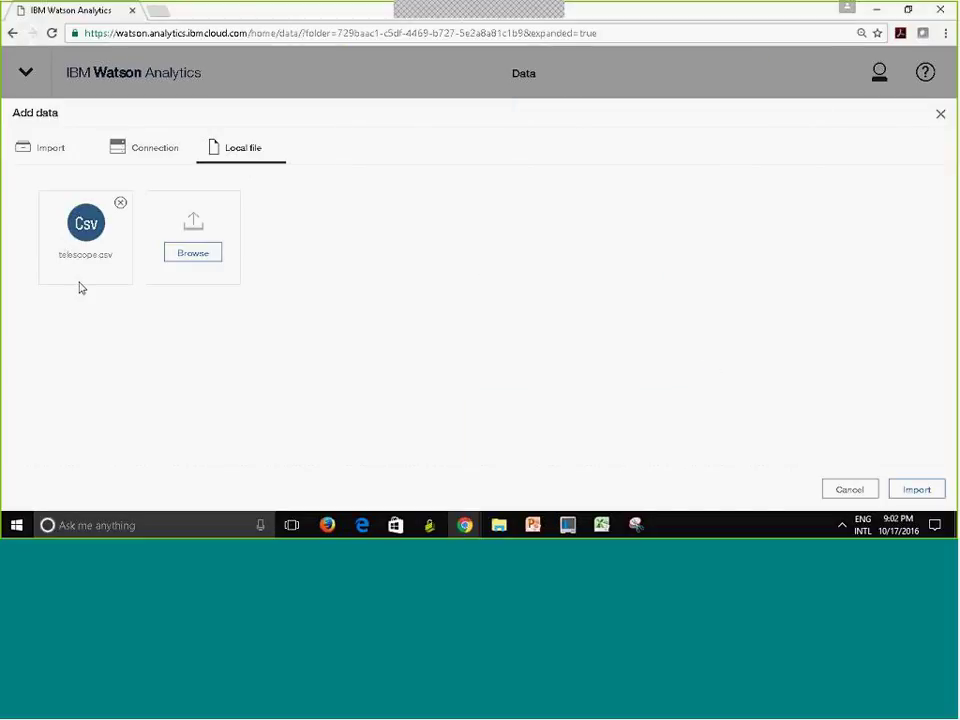
{"action": "left_click", "coordinate": [926, 489]}
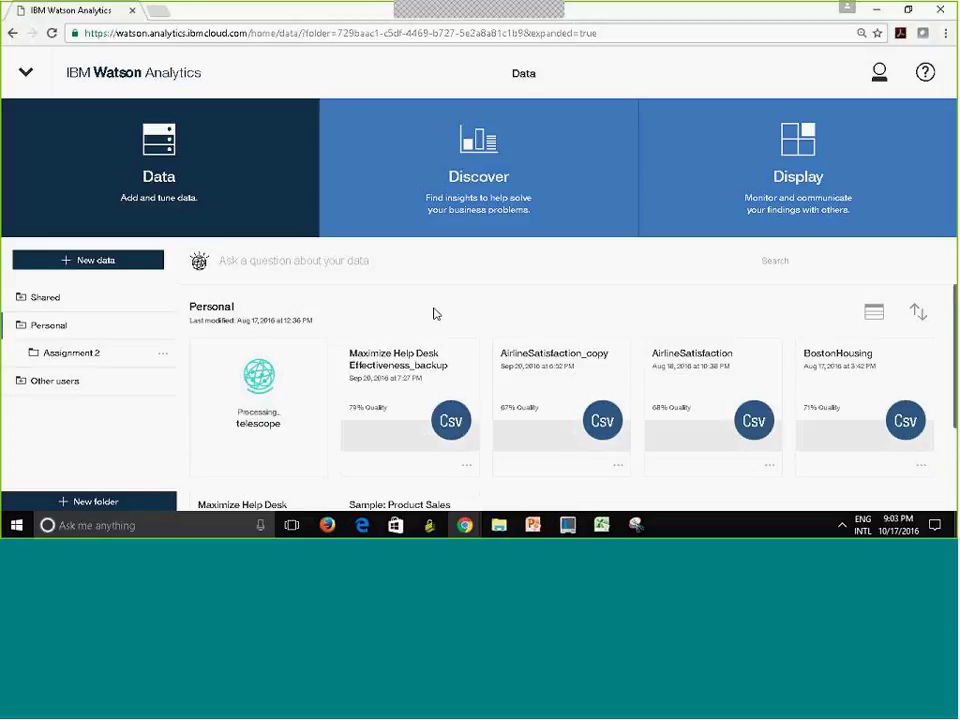
Expand the Shared folder and open its More Sample Datasets subfolder.
{"action": "left_click", "coordinate": [28, 300]}
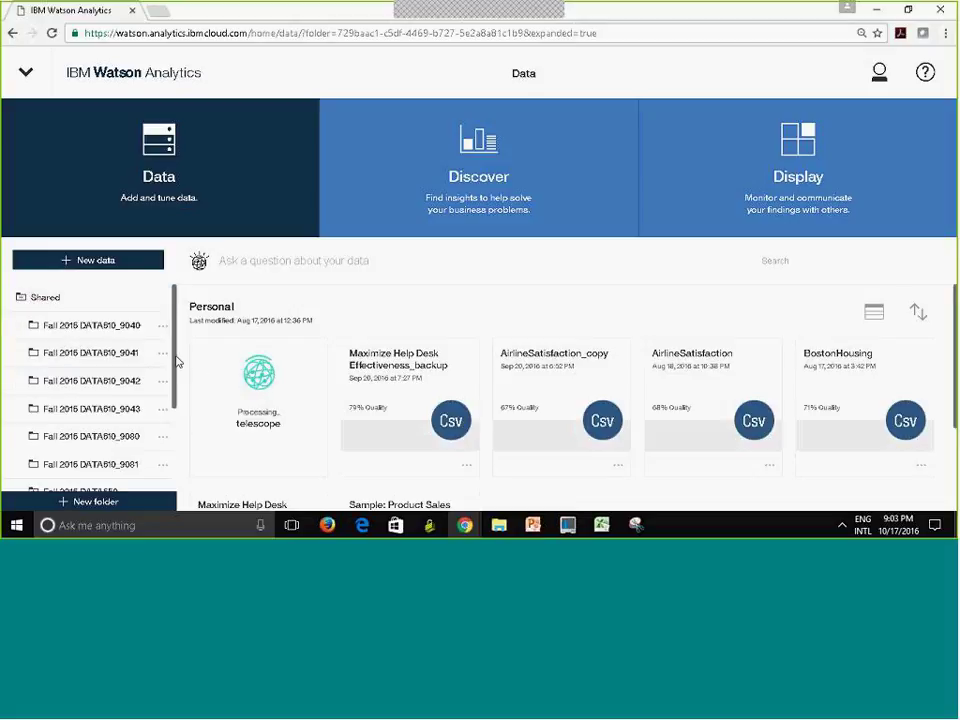
{"action": "left_click_drag", "start_coordinate": [178, 362], "coordinate": [178, 455]}
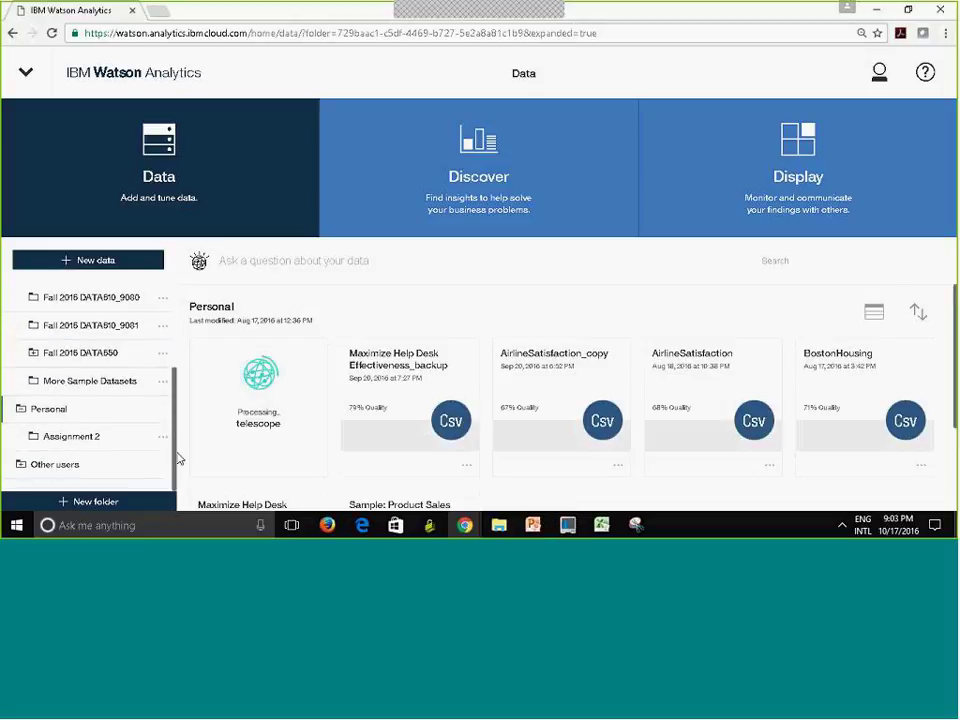
{"action": "left_click", "coordinate": [85, 384]}
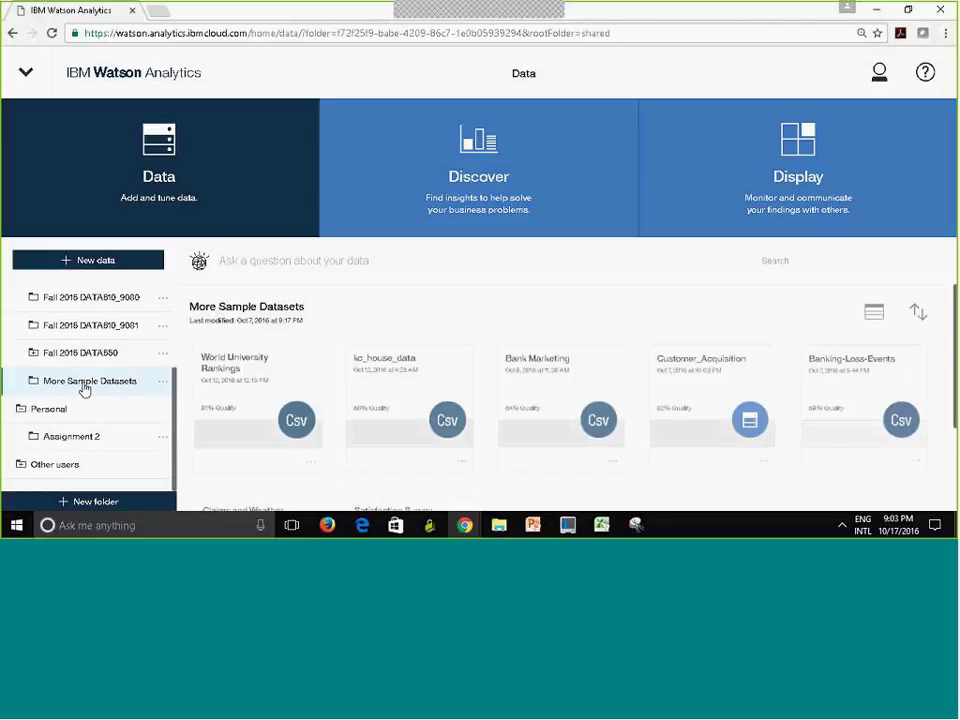
Rename the World University Rankings dataset to World University Rankings Copy.
{"action": "left_click", "coordinate": [315, 468]}
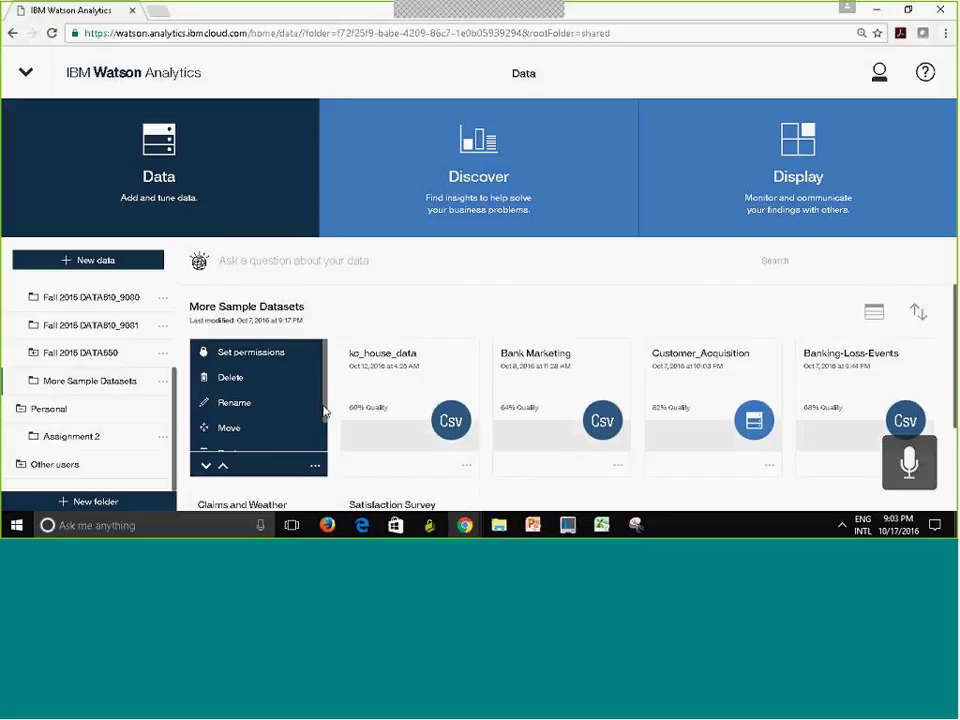
{"action": "left_click", "coordinate": [241, 405]}
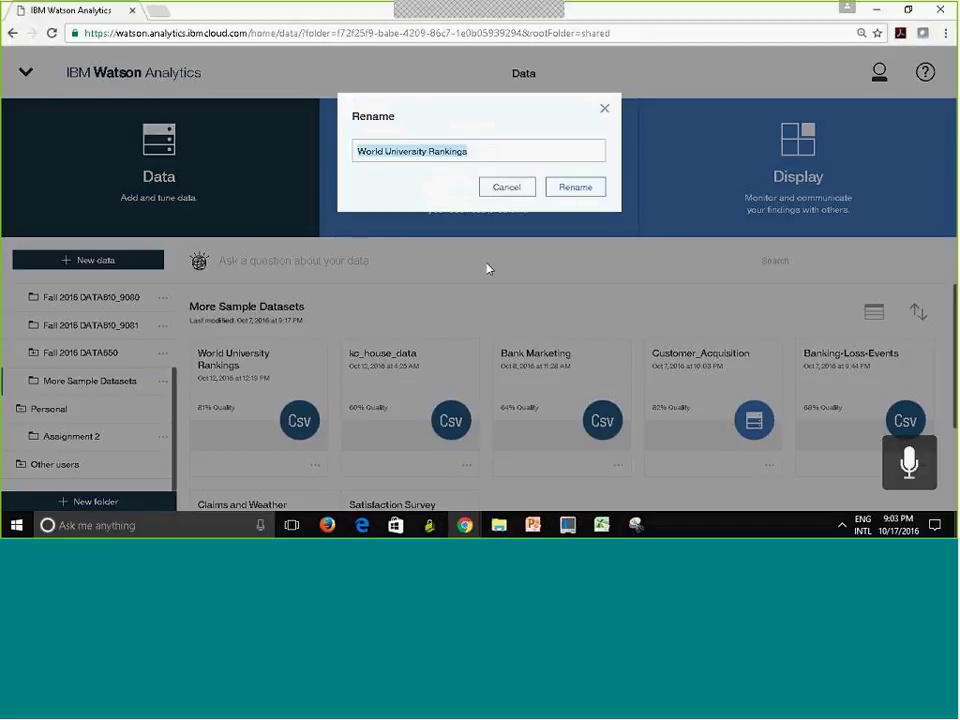
{"action": "left_click", "coordinate": [479, 156]}
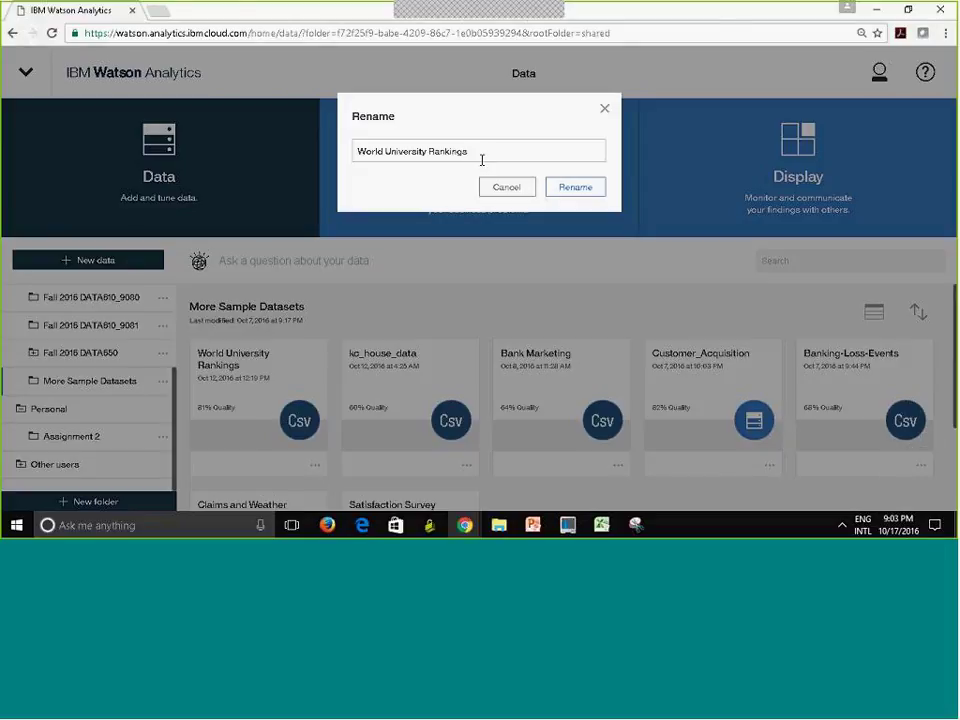
{"action": "type", "text": "Copy"}
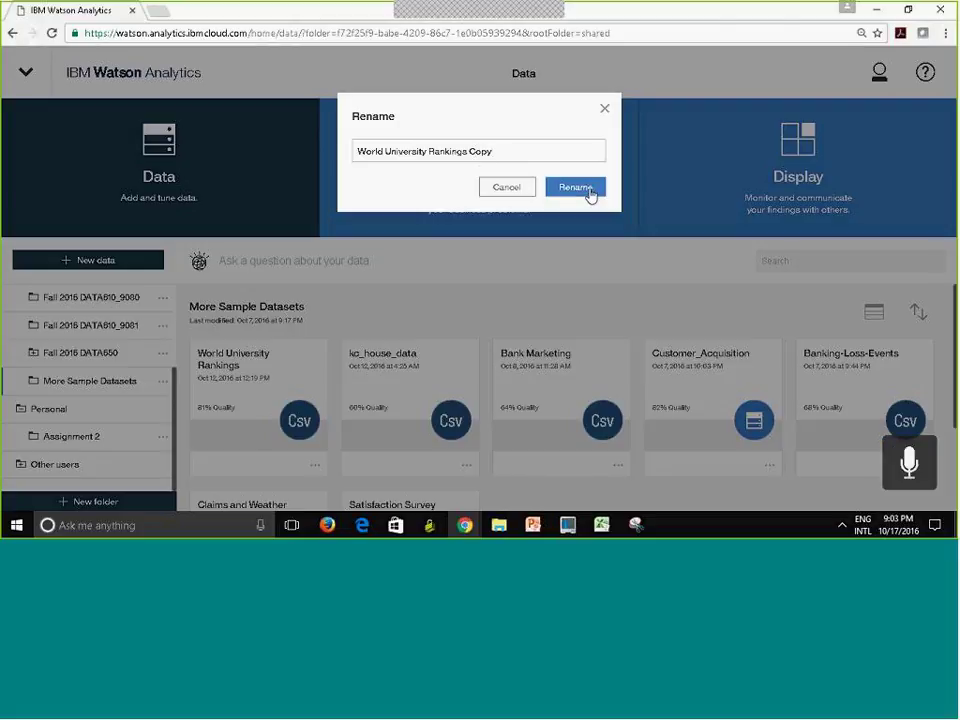
{"action": "left_click", "coordinate": [575, 189]}
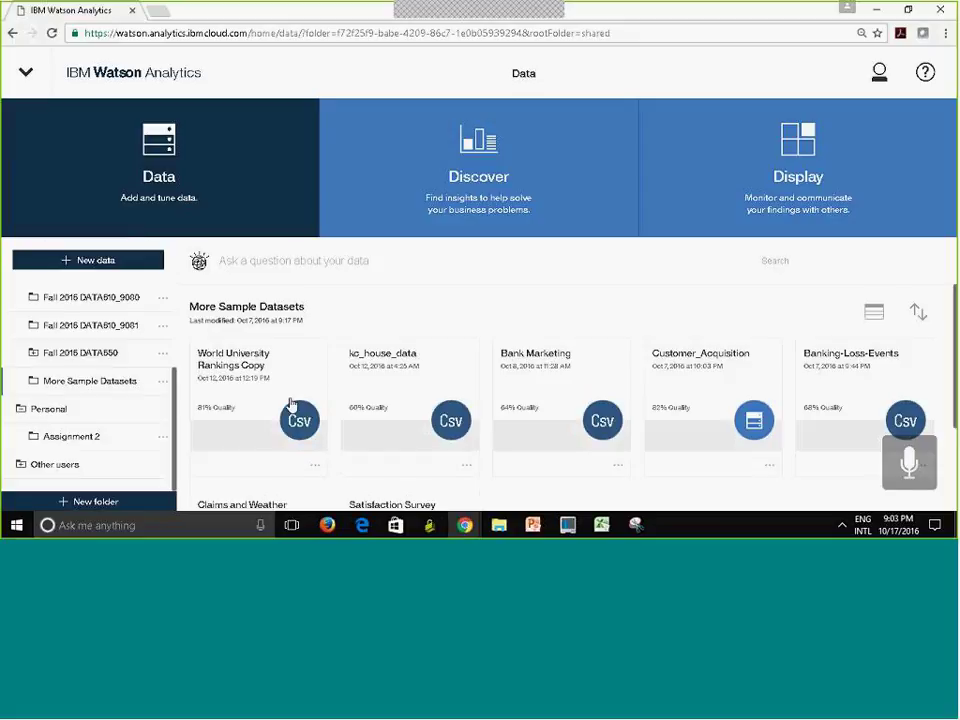
Open the World University Rankings Copy dataset for refining.
{"action": "left_click", "coordinate": [314, 470]}
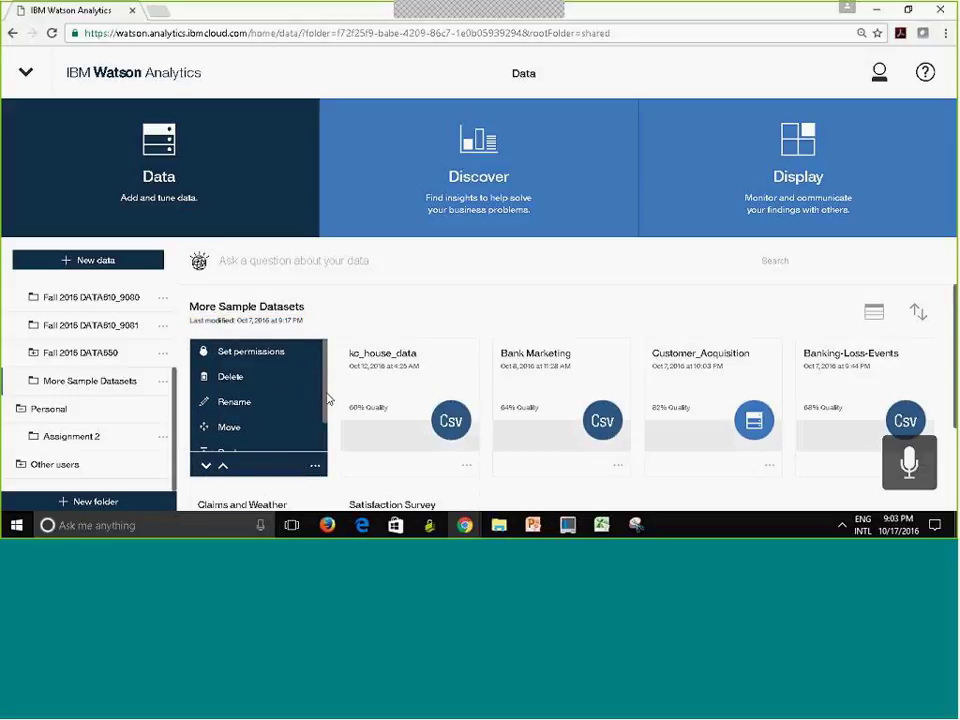
{"action": "scroll", "coordinate": [330, 396], "scroll_direction": "down", "scroll_amount": 2}
{"action": "scroll", "coordinate": [331, 400], "scroll_direction": "up", "scroll_amount": 2}
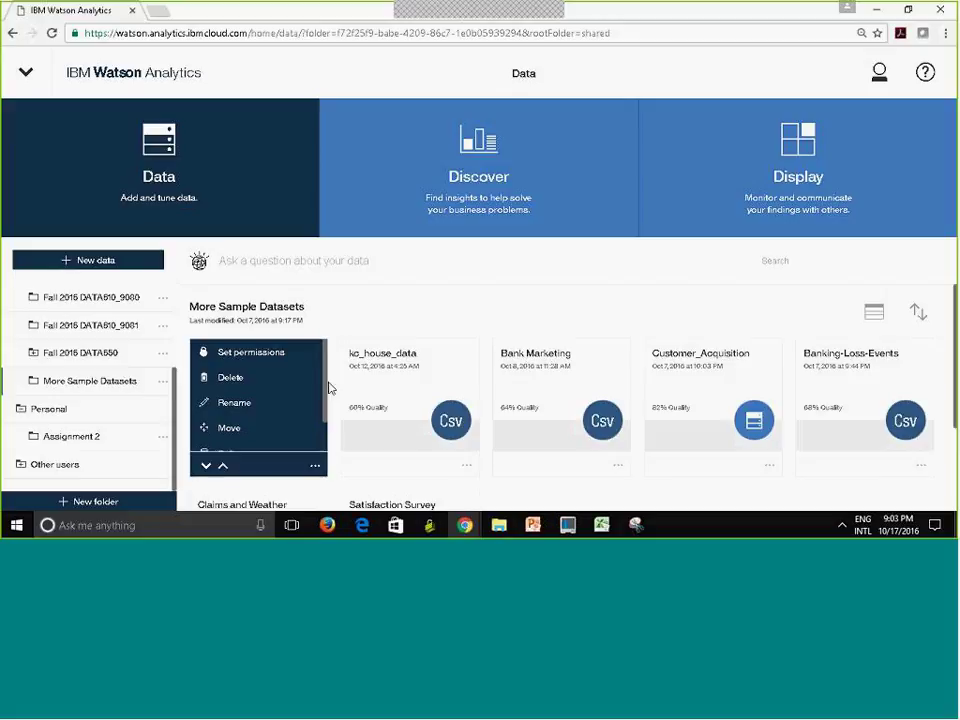
{"action": "scroll", "coordinate": [335, 429], "scroll_direction": "down", "scroll_amount": 2}
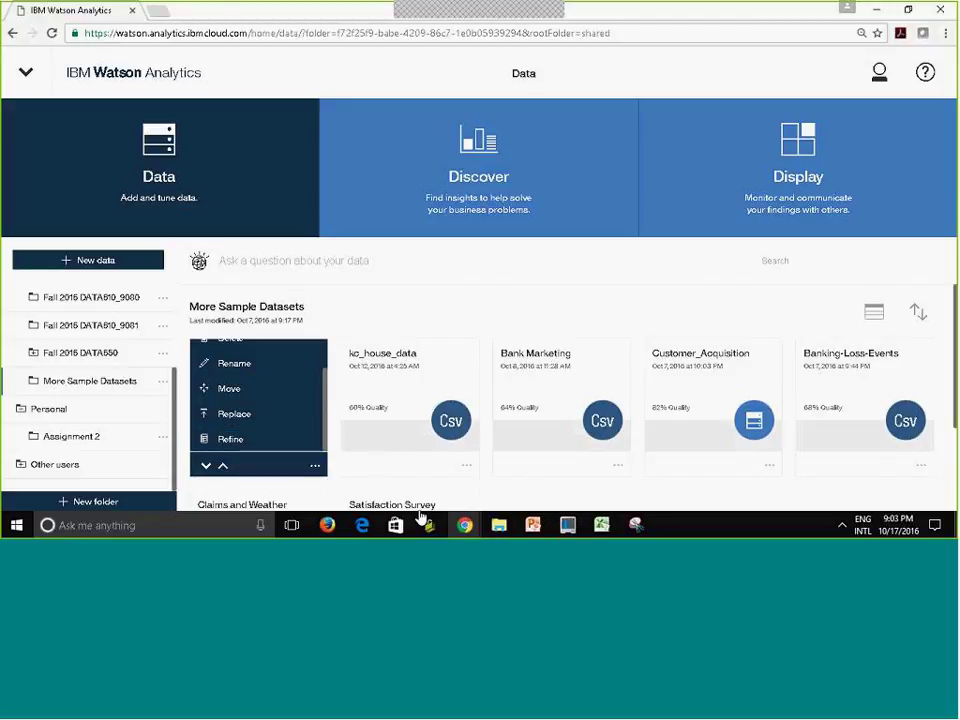
{"action": "left_click", "coordinate": [231, 441]}
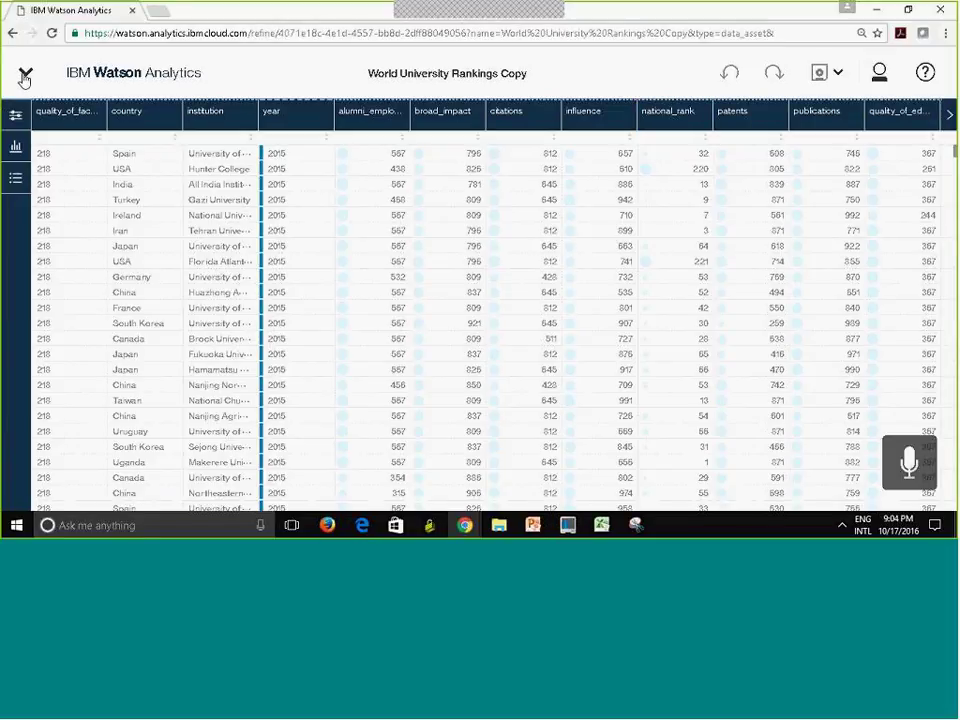
Close the open World University Rankings Copy dataset.
{"action": "left_click", "coordinate": [24, 70]}
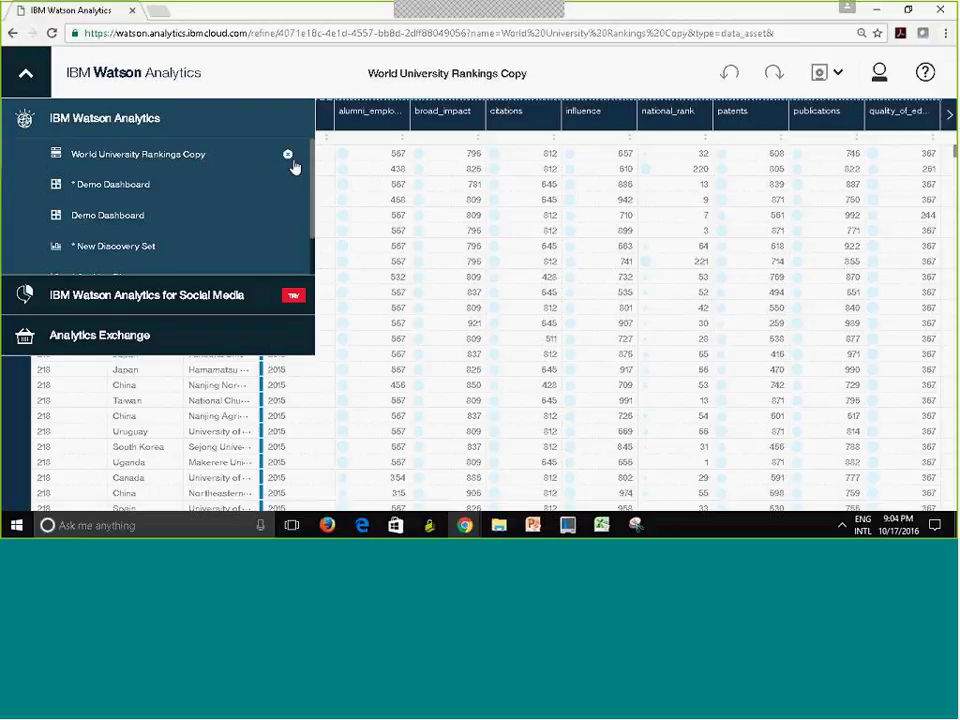
{"action": "scroll", "coordinate": [289, 163], "scroll_direction": "down", "scroll_amount": 1}
{"action": "left_click", "coordinate": [288, 158]}
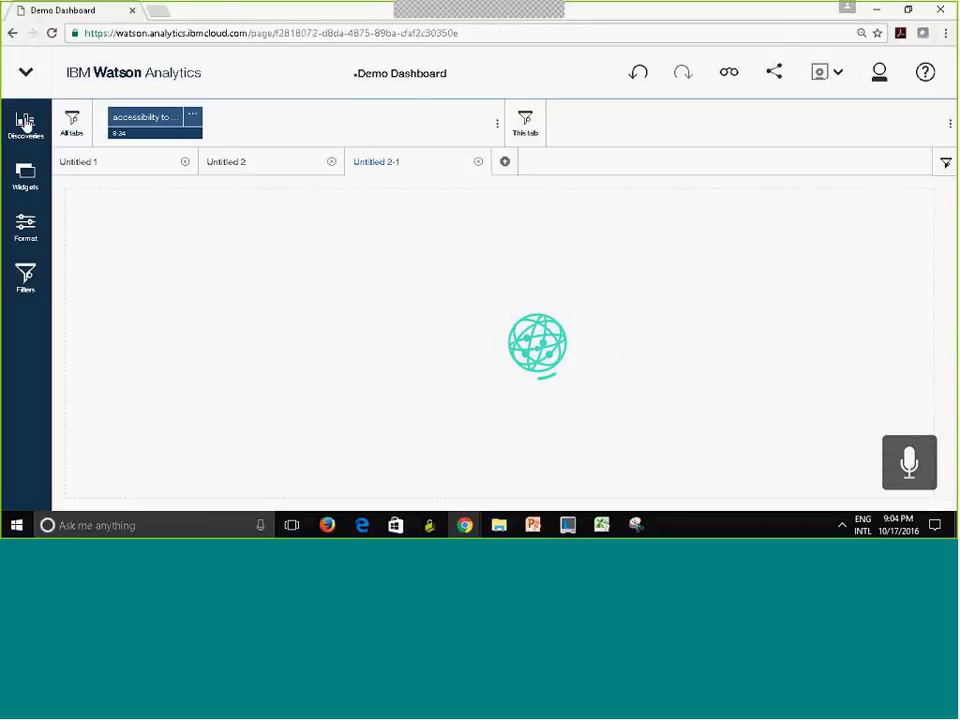
Return to the data home page and delete the World University Rankings Copy dataset from More Sample Datasets.
{"action": "left_click", "coordinate": [24, 75]}
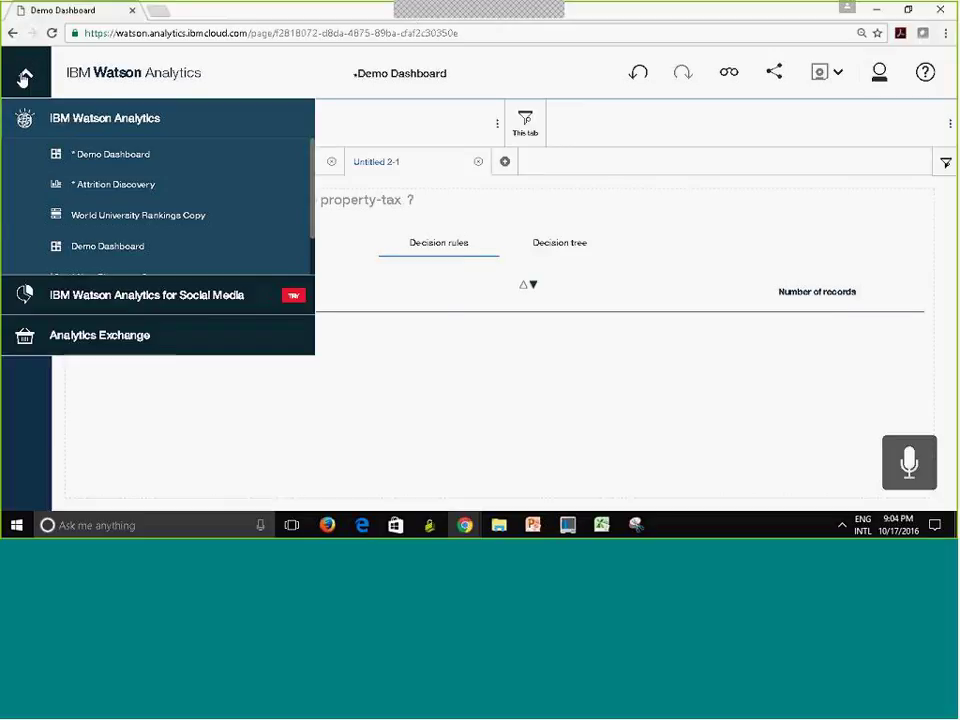
{"action": "left_click", "coordinate": [83, 120]}
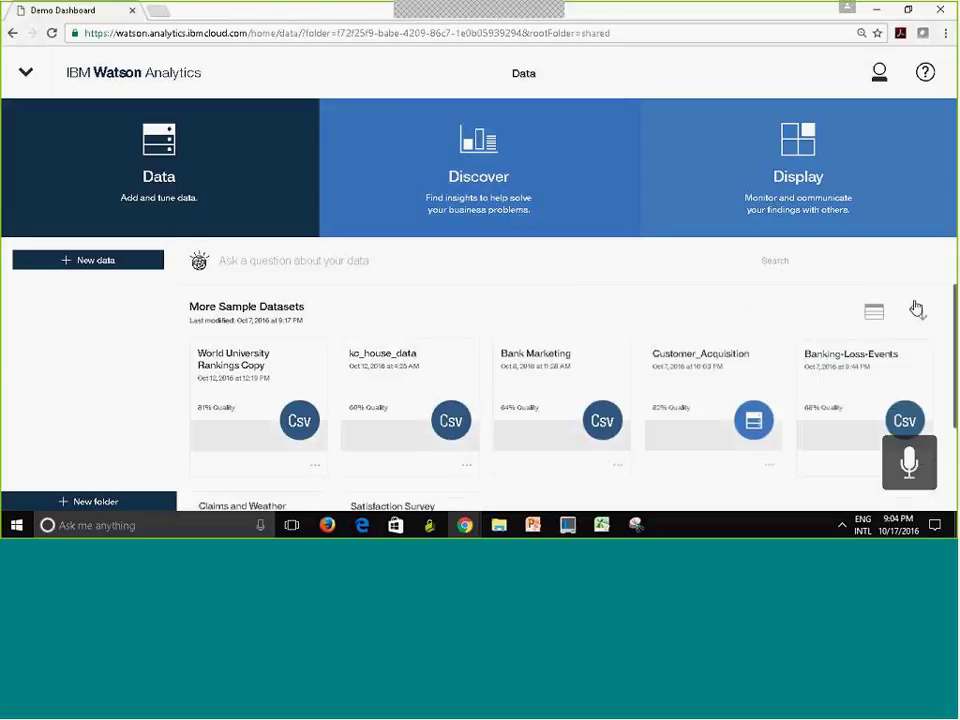
{"action": "left_click", "coordinate": [315, 465]}
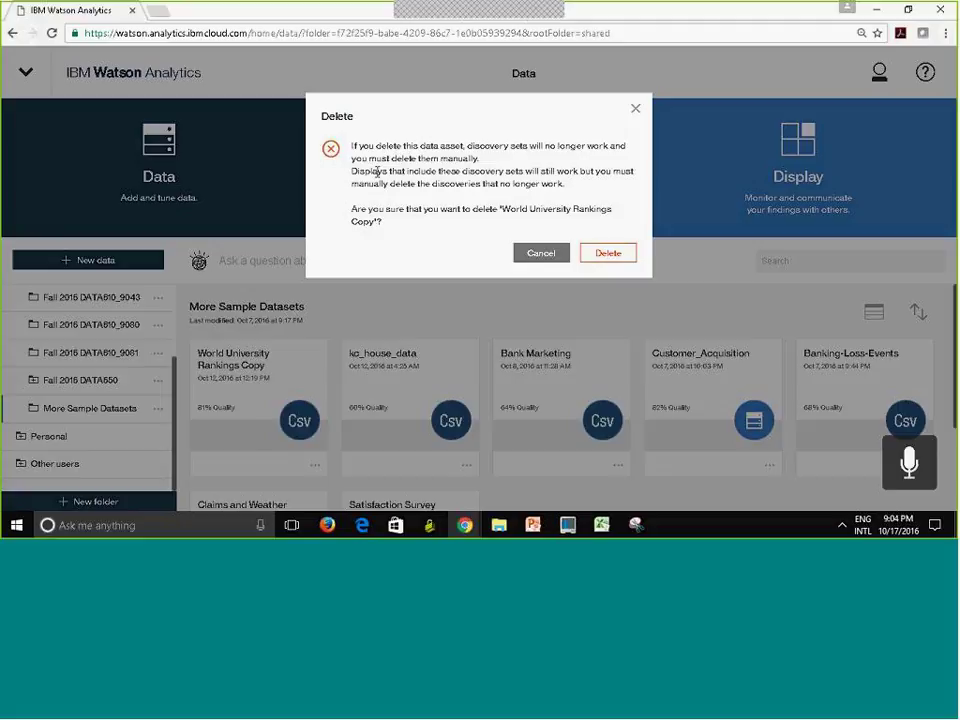
{"action": "left_click", "coordinate": [608, 255]}
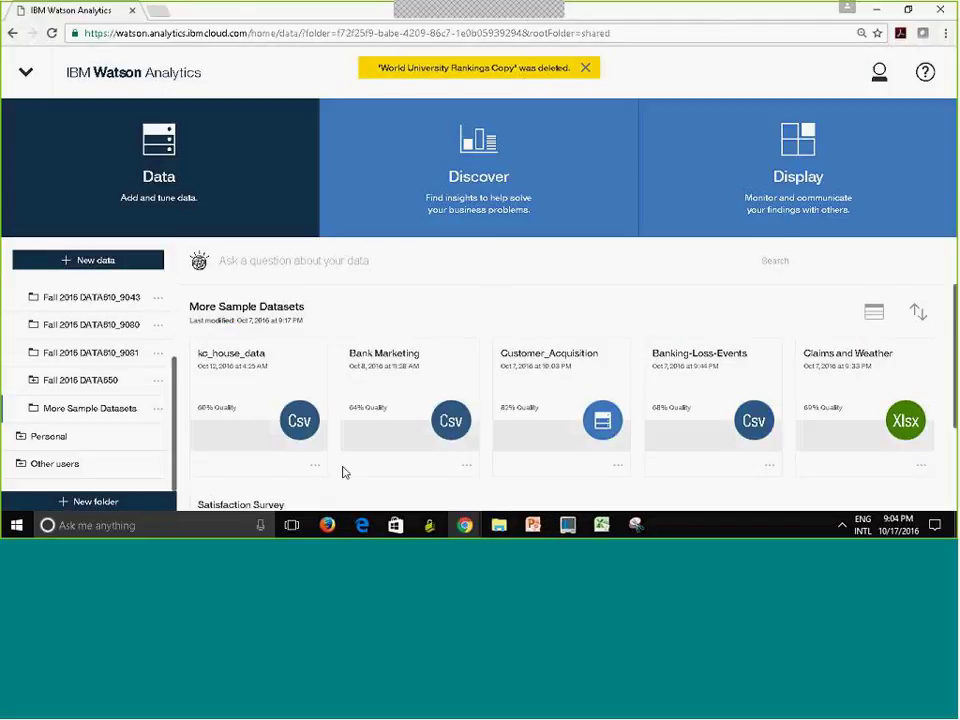
Open the kc_house_data dataset from More Sample Datasets for refining.
{"action": "left_click", "coordinate": [316, 467]}
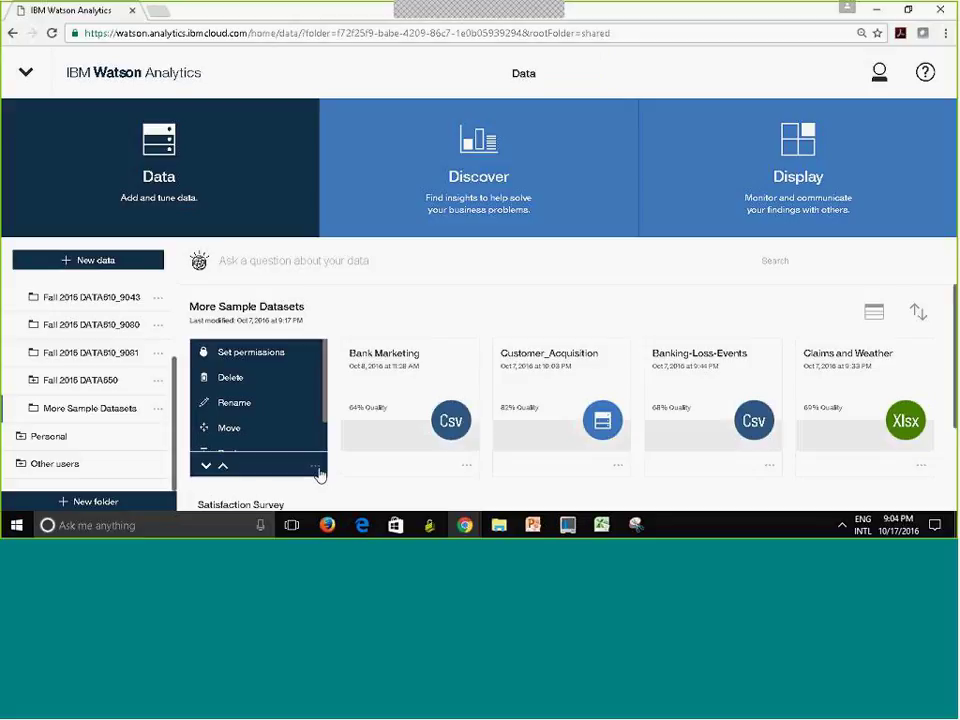
{"action": "left_click_drag", "start_coordinate": [323, 378], "coordinate": [328, 413]}
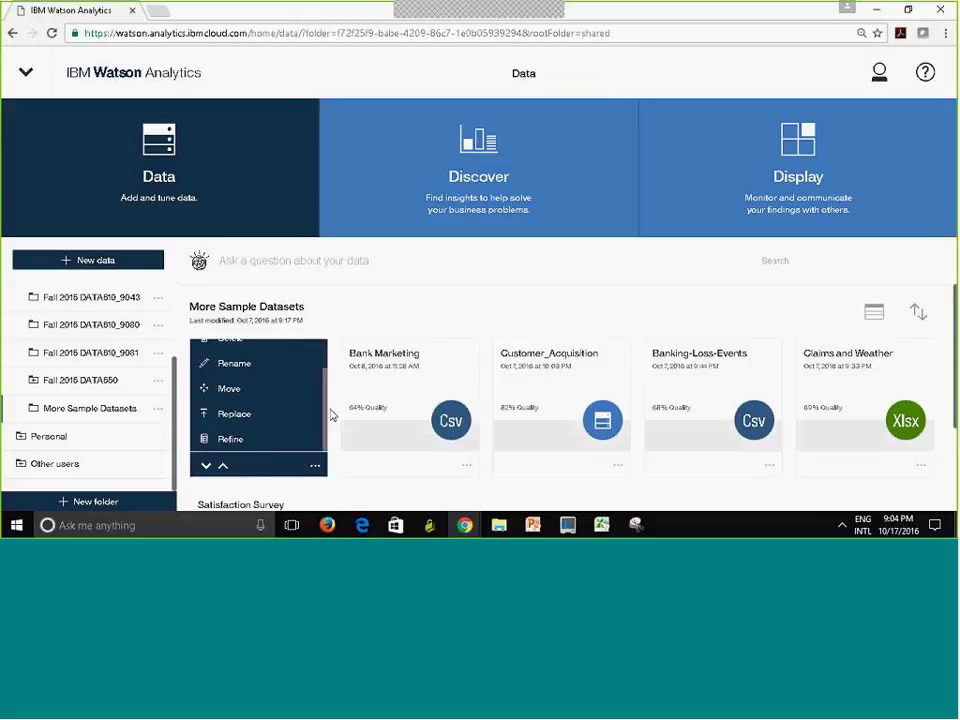
{"action": "left_click", "coordinate": [220, 440]}
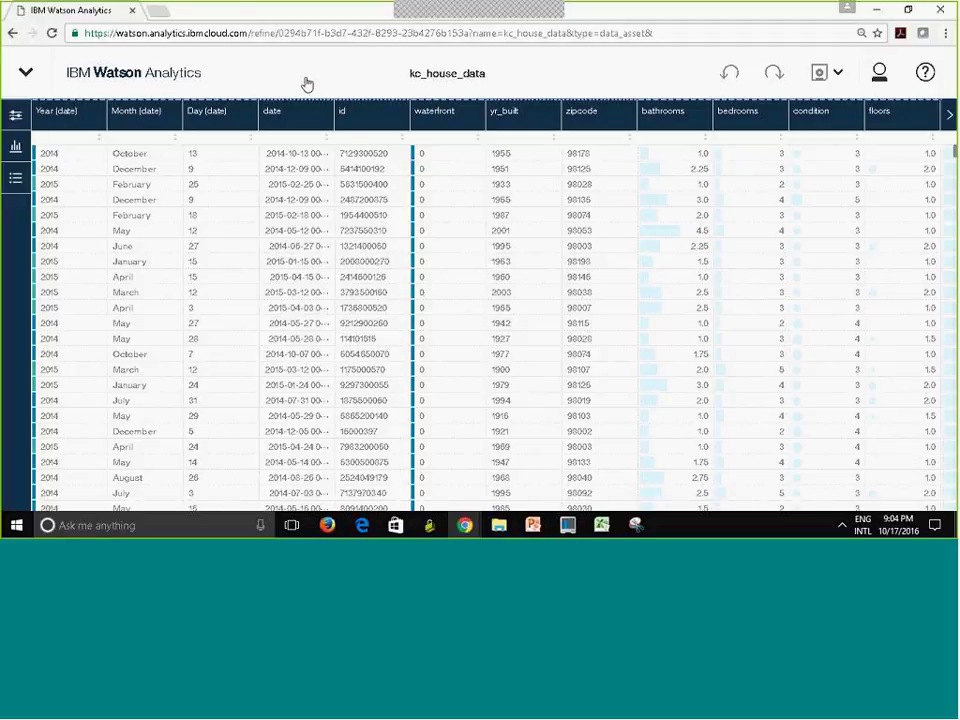
Save a copy of the dataset as kc_house_data in the Personal folder, inheriting the folder's permissions.
{"action": "left_click", "coordinate": [840, 75]}
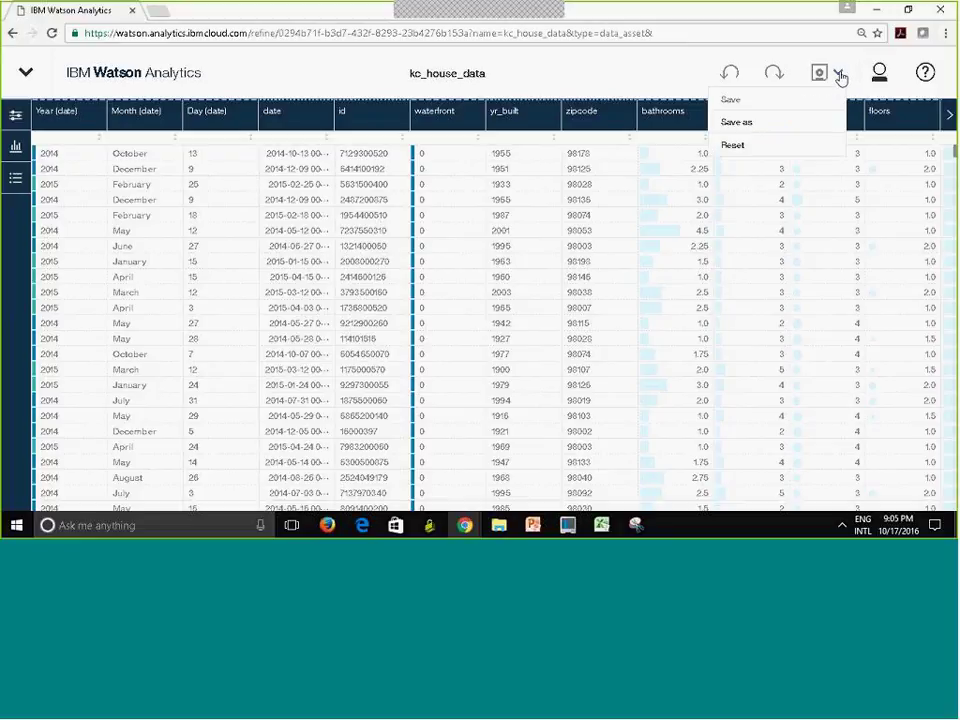
{"action": "left_click", "coordinate": [729, 124]}
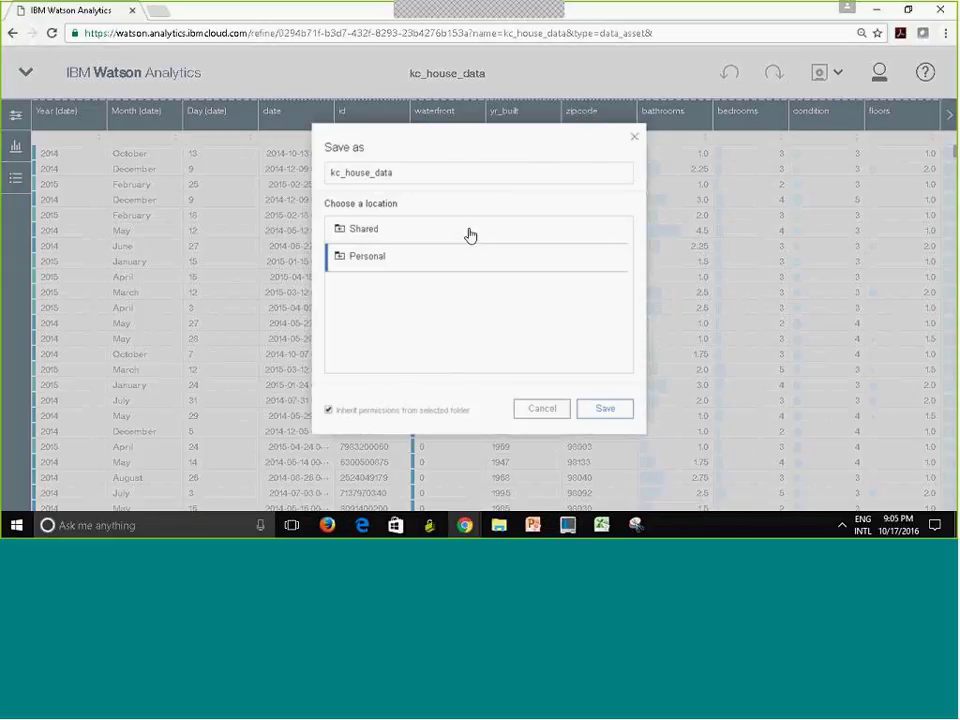
{"action": "left_click", "coordinate": [345, 262]}
{"action": "left_click", "coordinate": [340, 229]}
{"action": "left_click", "coordinate": [342, 259]}
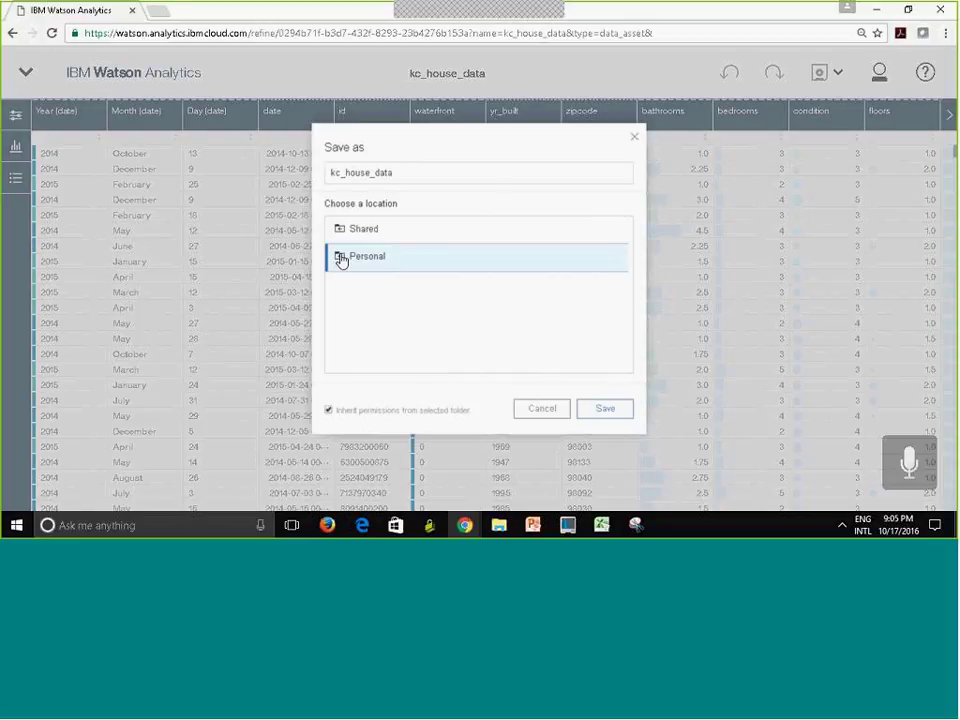
{"action": "left_click", "coordinate": [608, 410]}
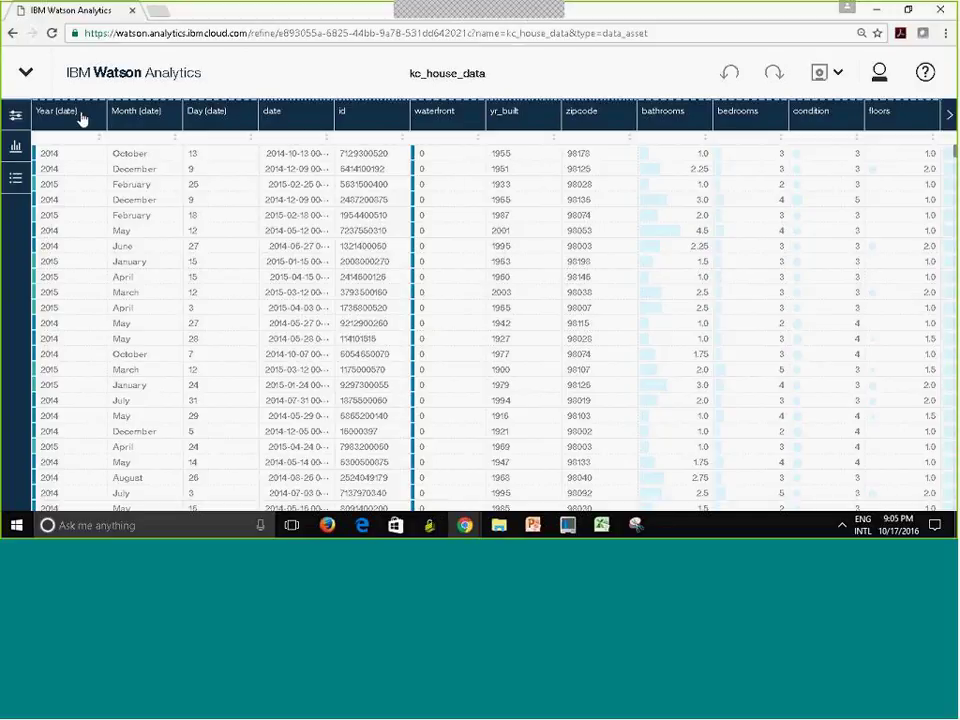
Close the kc_house_data dataset and return to the data home page.
{"action": "left_click", "coordinate": [26, 72]}
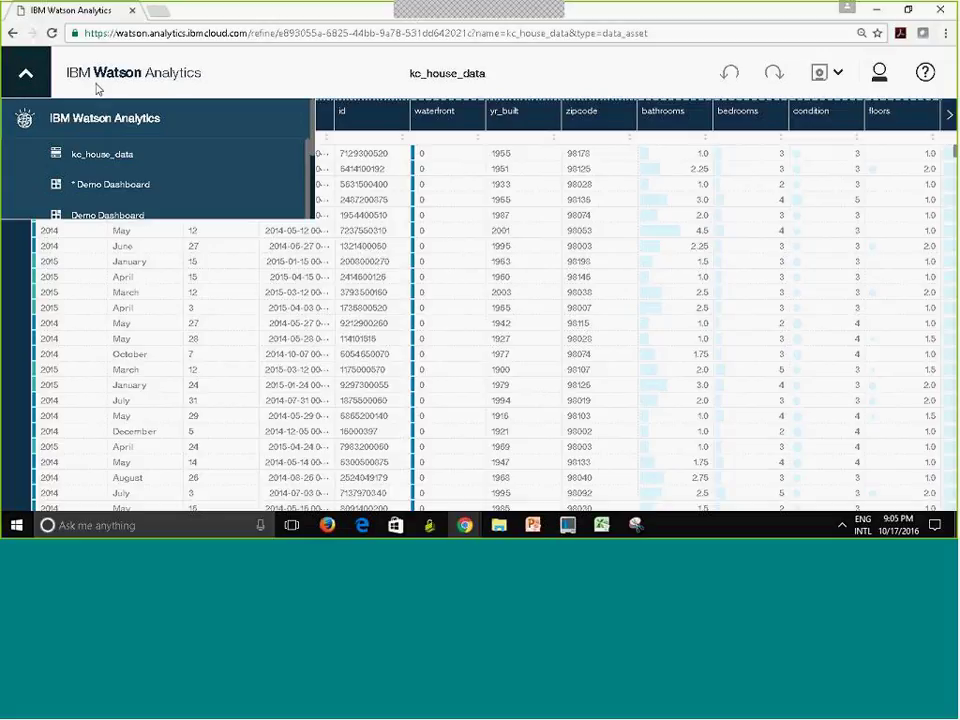
{"action": "left_click", "coordinate": [262, 184]}
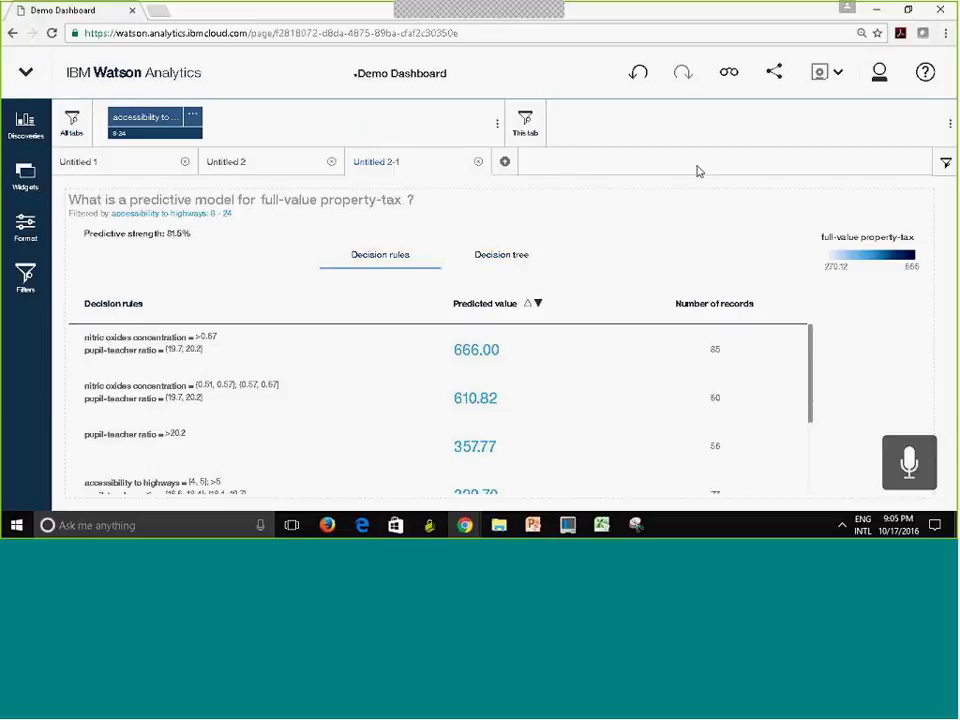
{"action": "left_click", "coordinate": [26, 72]}
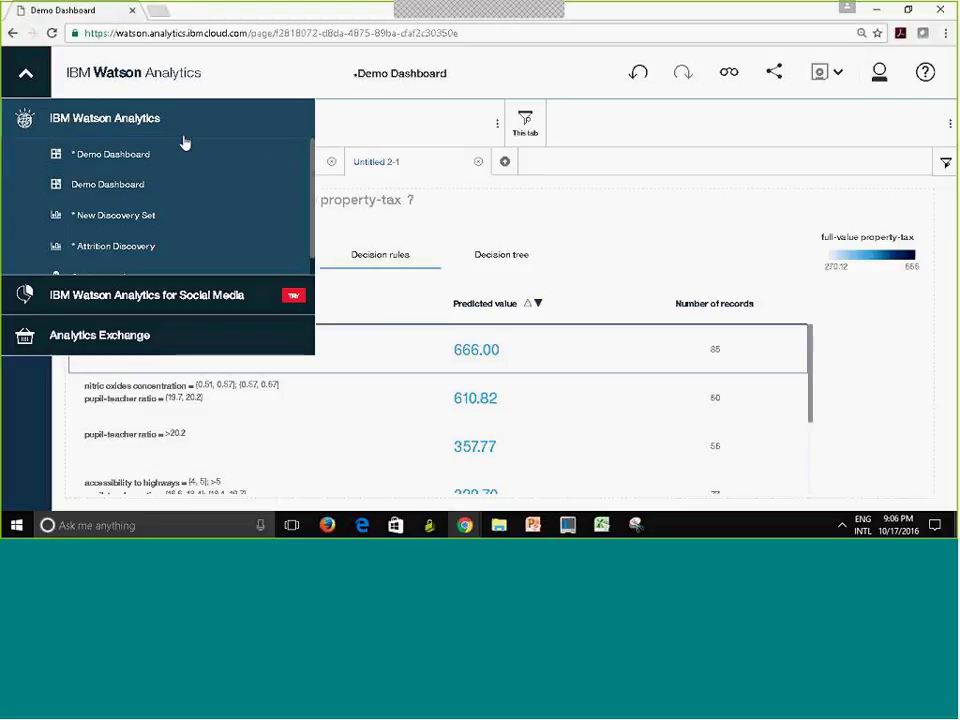
{"action": "left_click", "coordinate": [105, 118]}
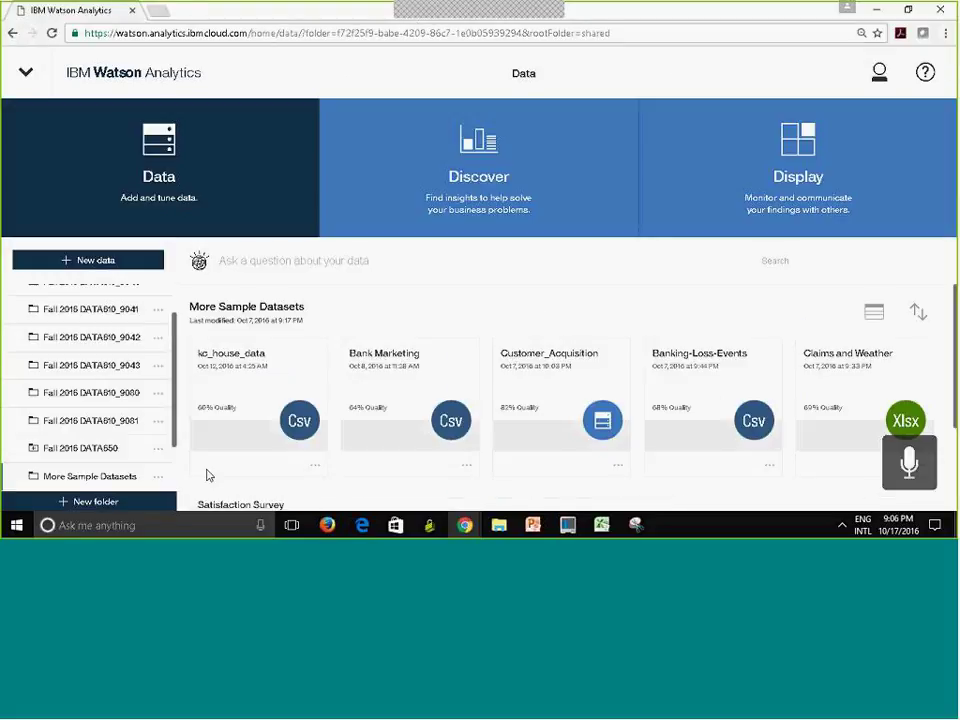
Look through the shared subfolders and open the Fall 2016 DATA610_9080 folder.
{"action": "scroll", "coordinate": [180, 471], "scroll_direction": "down", "scroll_amount": 2}
{"action": "scroll", "coordinate": [132, 313], "scroll_direction": "up", "scroll_amount": 3}
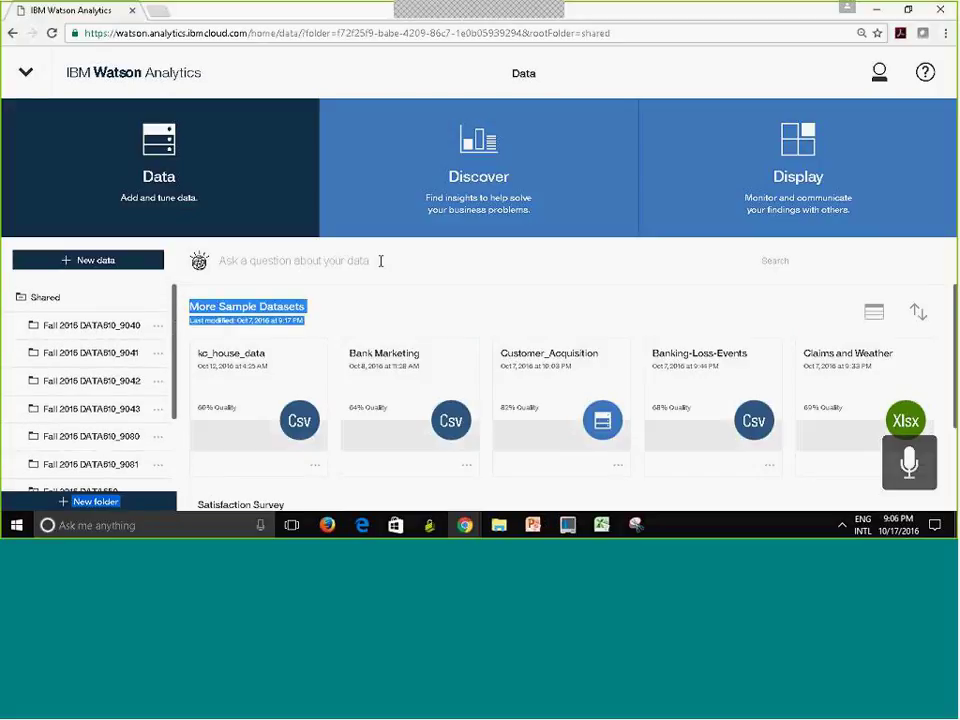
{"action": "left_click", "coordinate": [418, 316]}
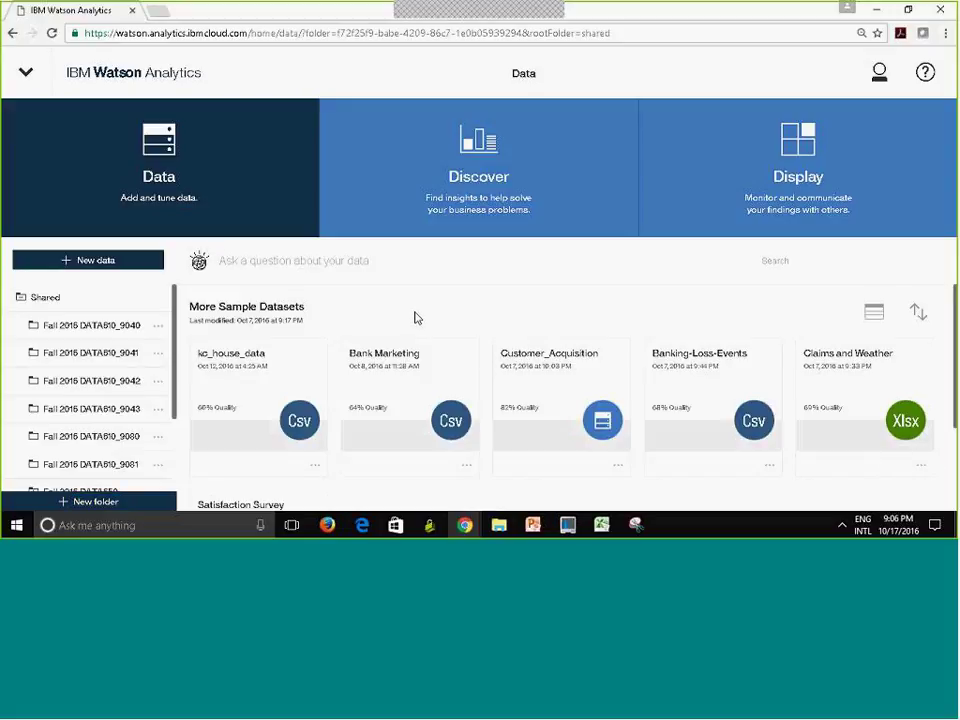
{"action": "scroll", "coordinate": [180, 385], "scroll_direction": "down", "scroll_amount": 2}
{"action": "scroll", "coordinate": [189, 423], "scroll_direction": "down", "scroll_amount": 2}
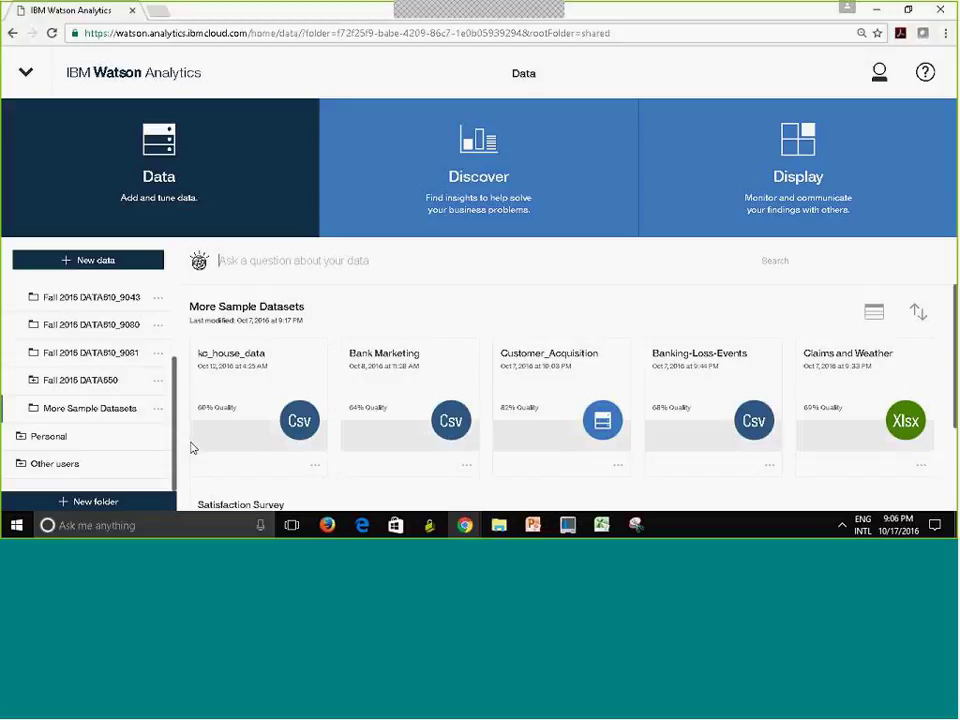
{"action": "left_click", "coordinate": [60, 330]}
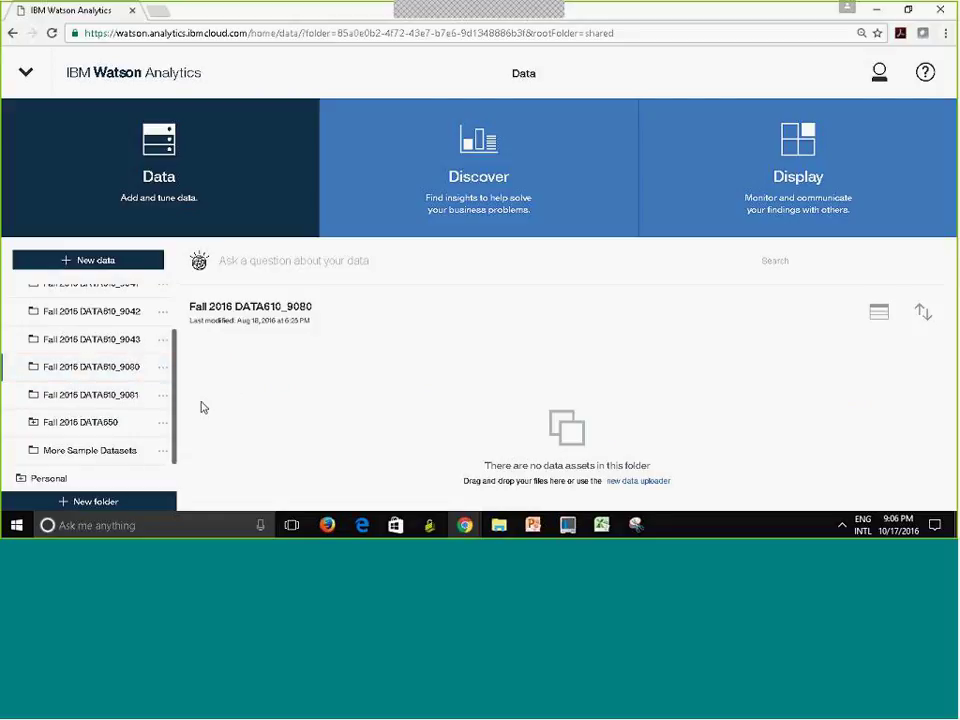
Go back up to the Shared folder to view its contents.
{"action": "left_click_drag", "start_coordinate": [171, 427], "coordinate": [180, 298]}
{"action": "left_click", "coordinate": [246, 407]}
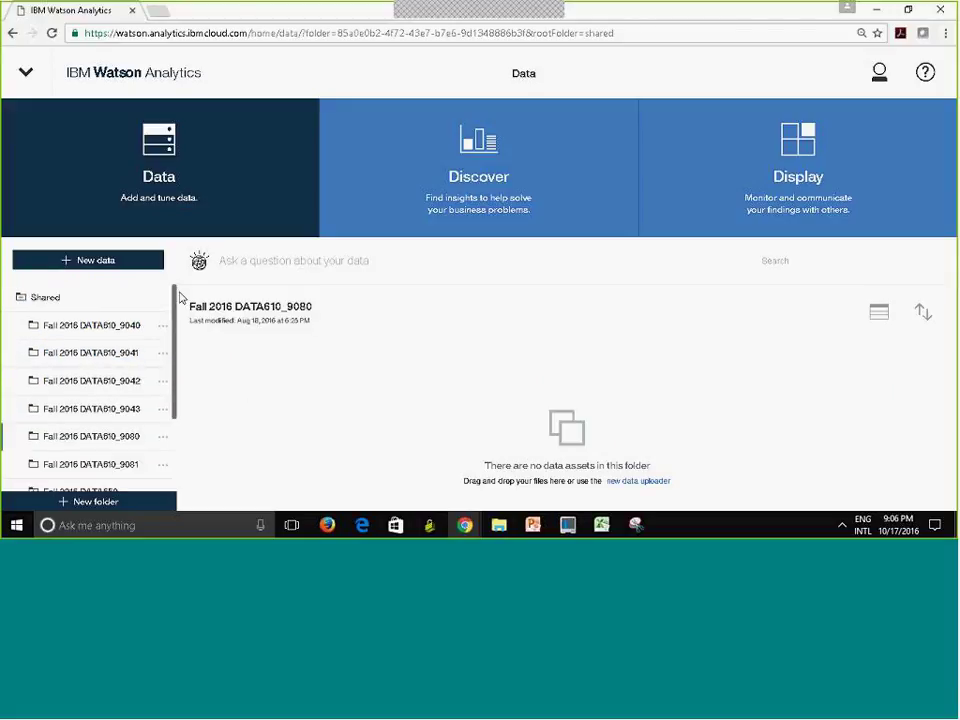
{"action": "left_click", "coordinate": [62, 298]}
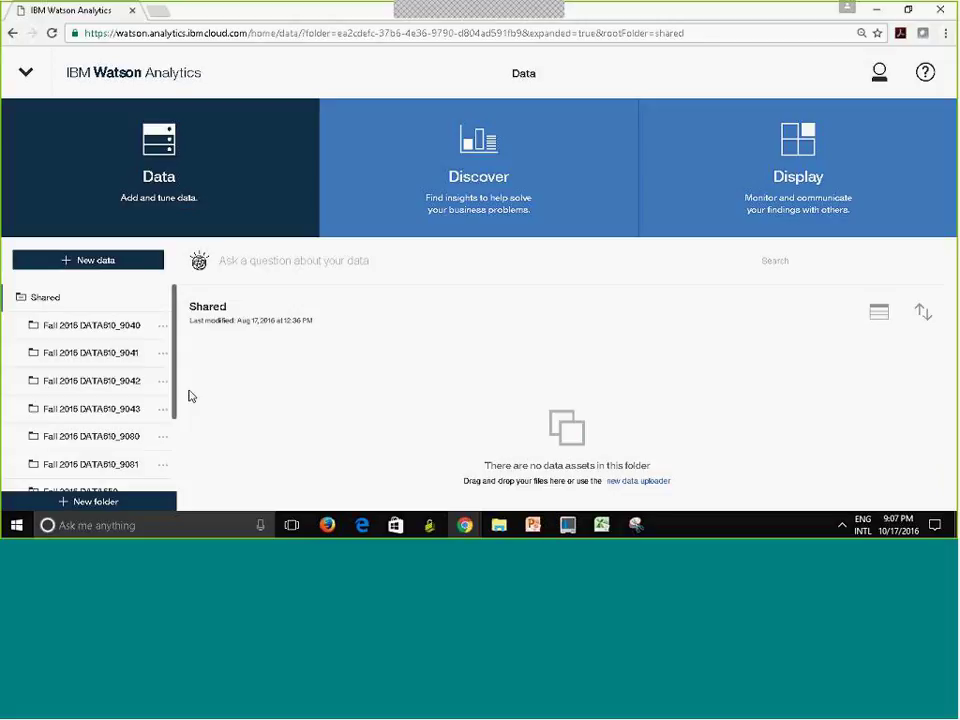
{"action": "mouse_move", "coordinate": [174, 388]}
{"action": "left_mouse_down"}
{"action": "mouse_move", "coordinate": [190, 466]}
{"action": "mouse_move", "coordinate": [176, 390]}
{"action": "left_mouse_up"}
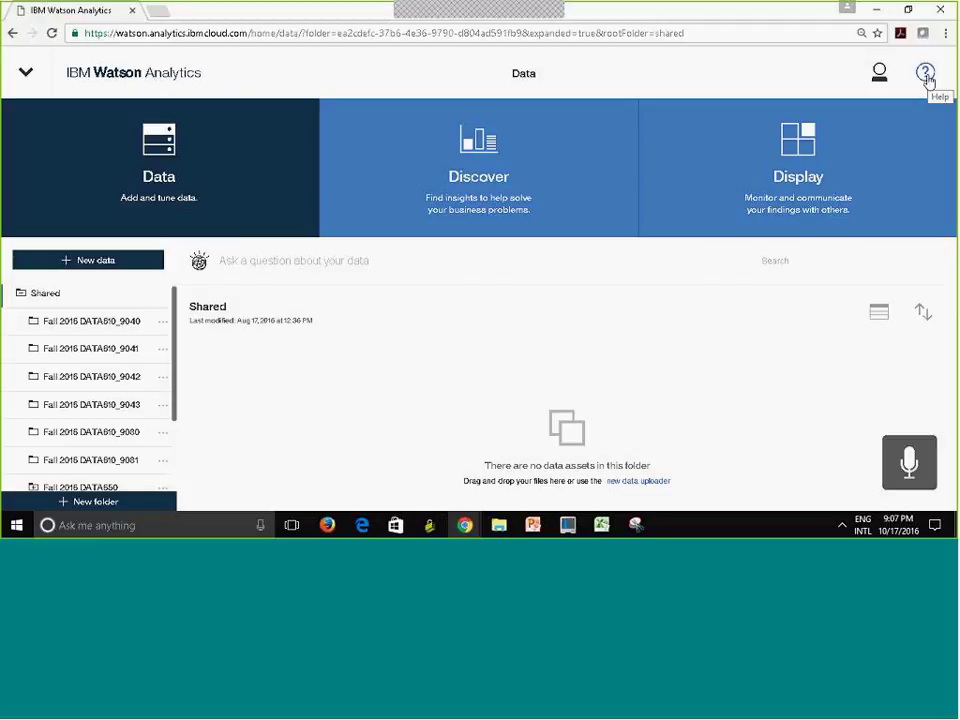
Open the Welcome to Watson Analytics topic in the help documentation.
{"action": "left_click", "coordinate": [925, 75]}
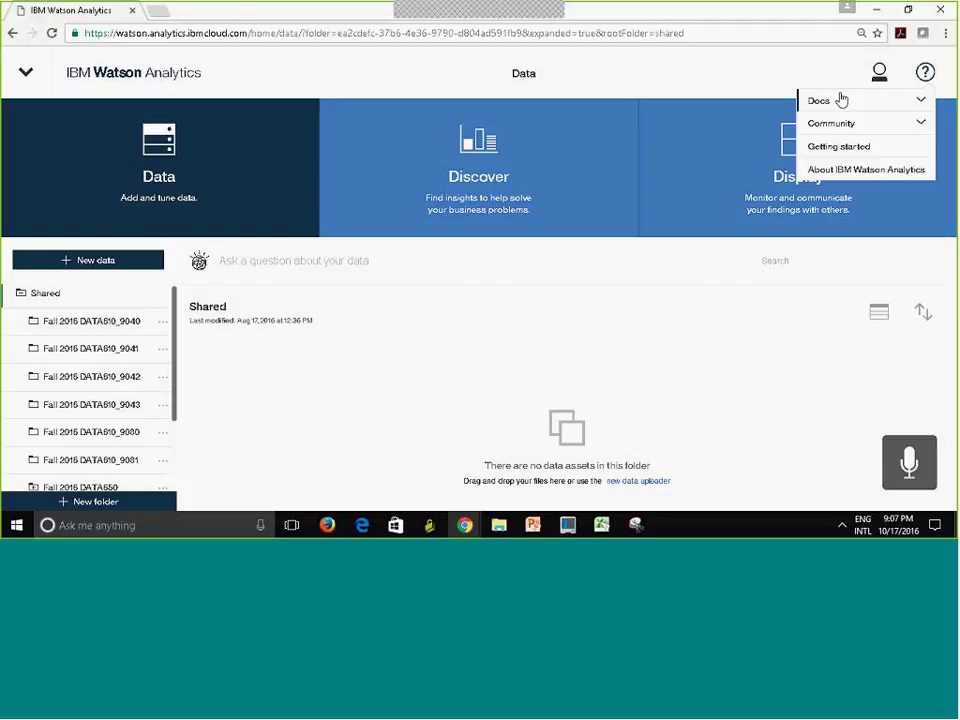
{"action": "left_click", "coordinate": [900, 104]}
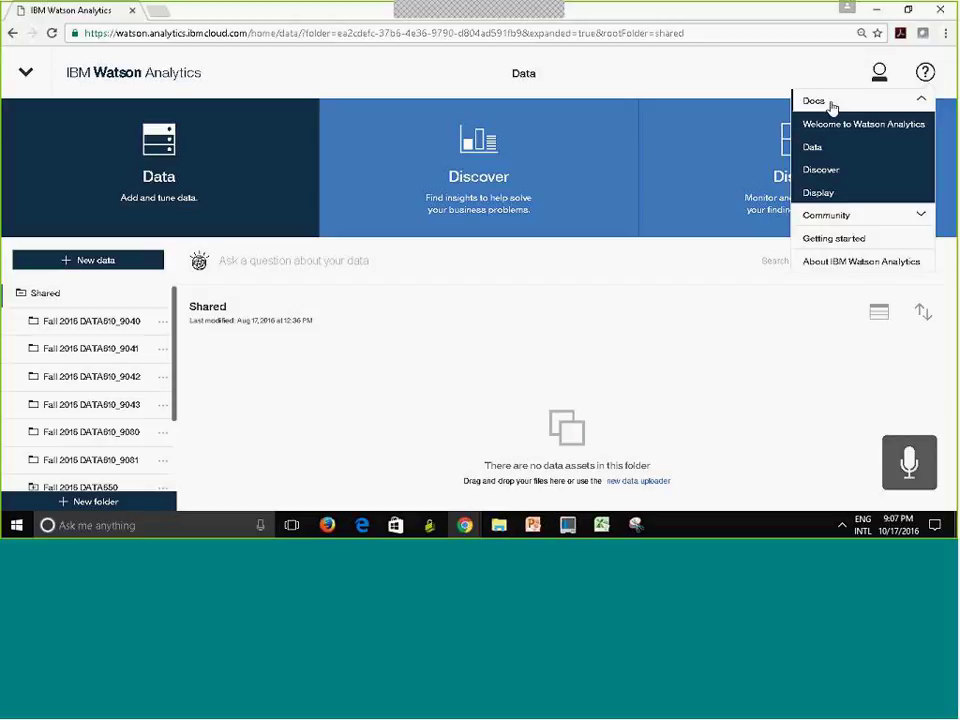
{"action": "left_click", "coordinate": [806, 126]}
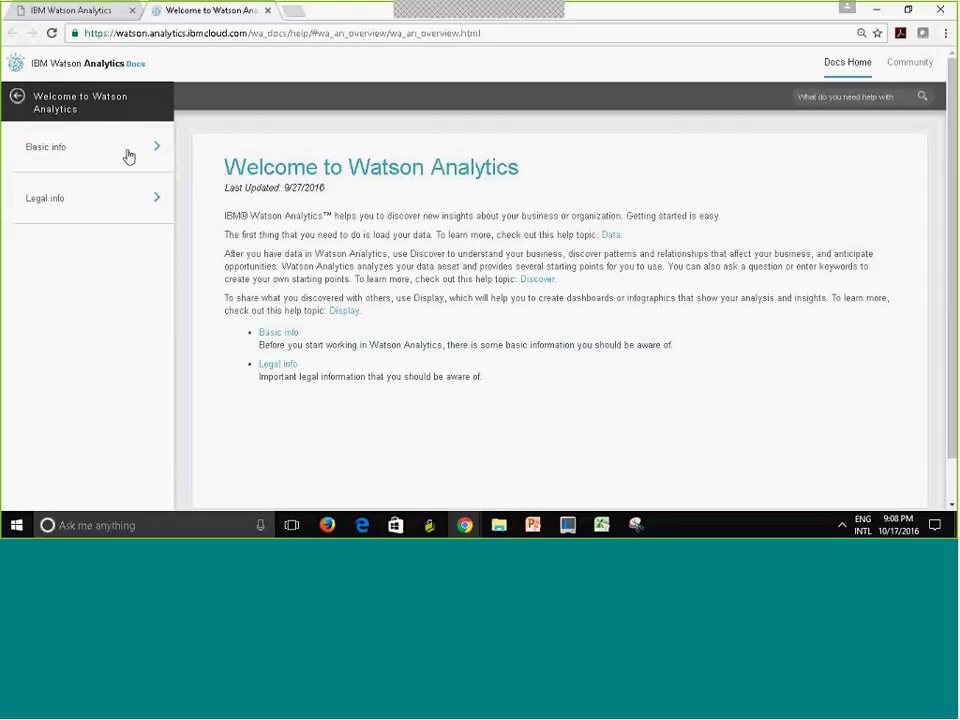
Read the Data help topic on supported spreadsheet and .csv file types and sizes.
{"action": "left_click", "coordinate": [18, 100]}
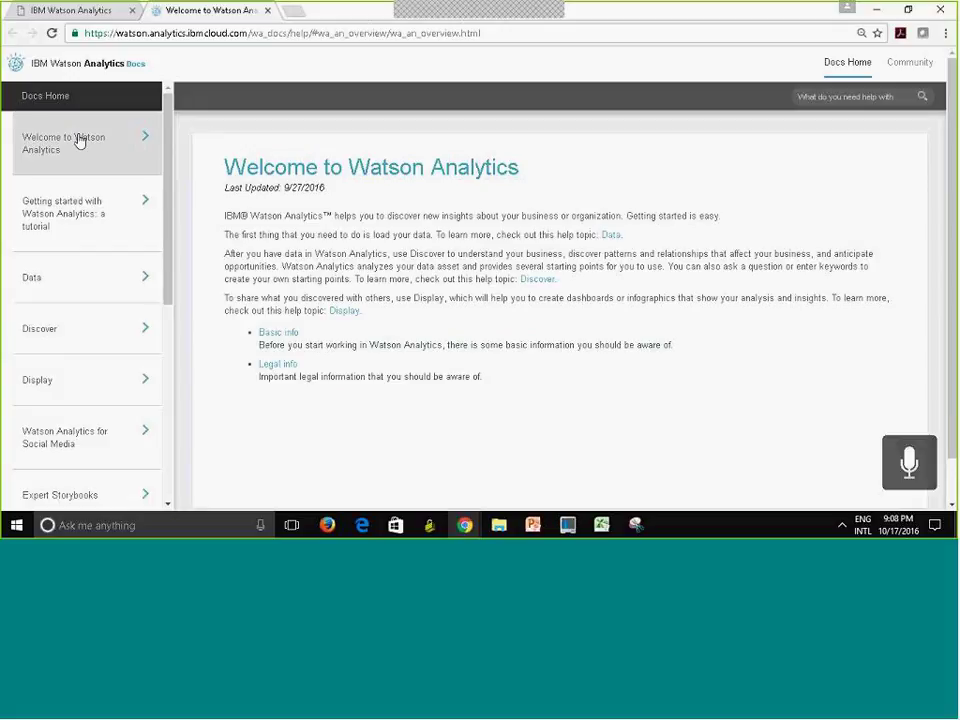
{"action": "left_click", "coordinate": [130, 284]}
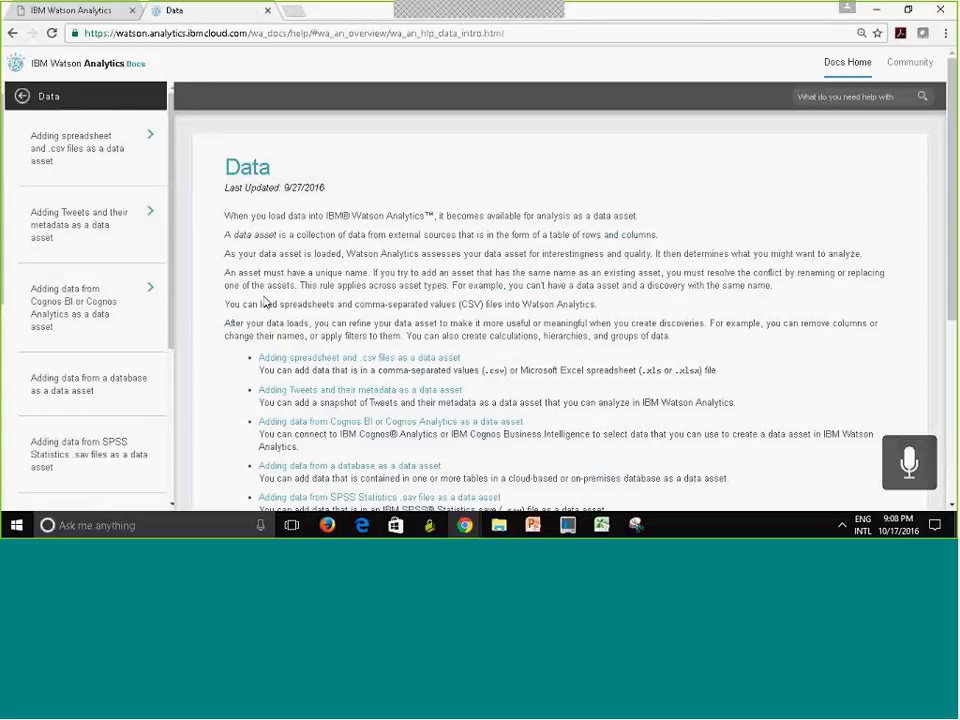
{"action": "left_click", "coordinate": [122, 152]}
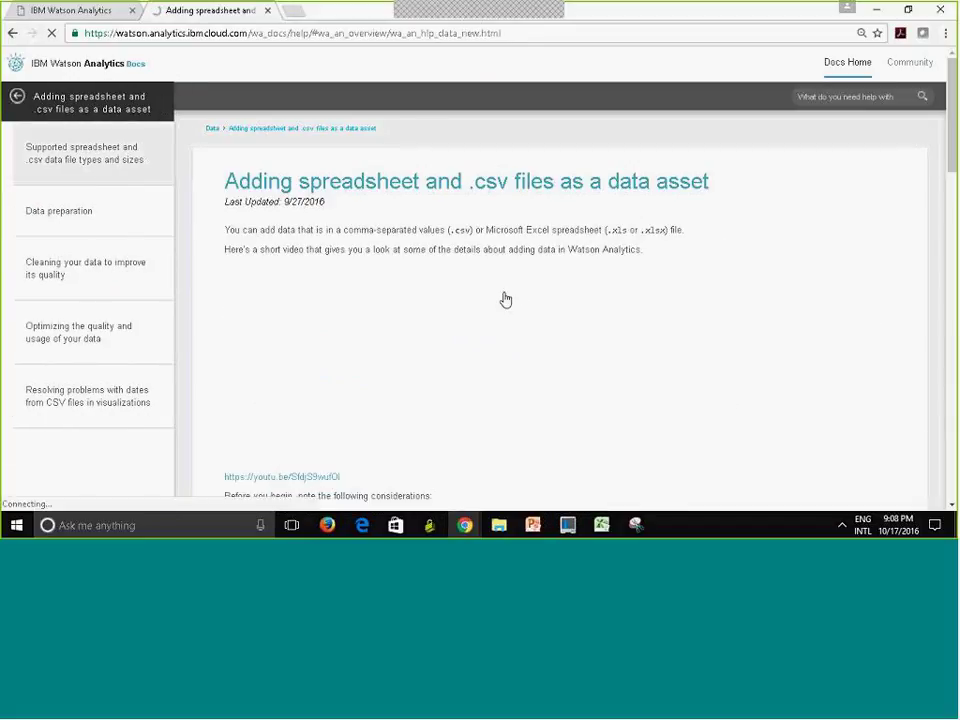
{"action": "scroll", "coordinate": [505, 300], "scroll_direction": "down", "scroll_amount": 5}
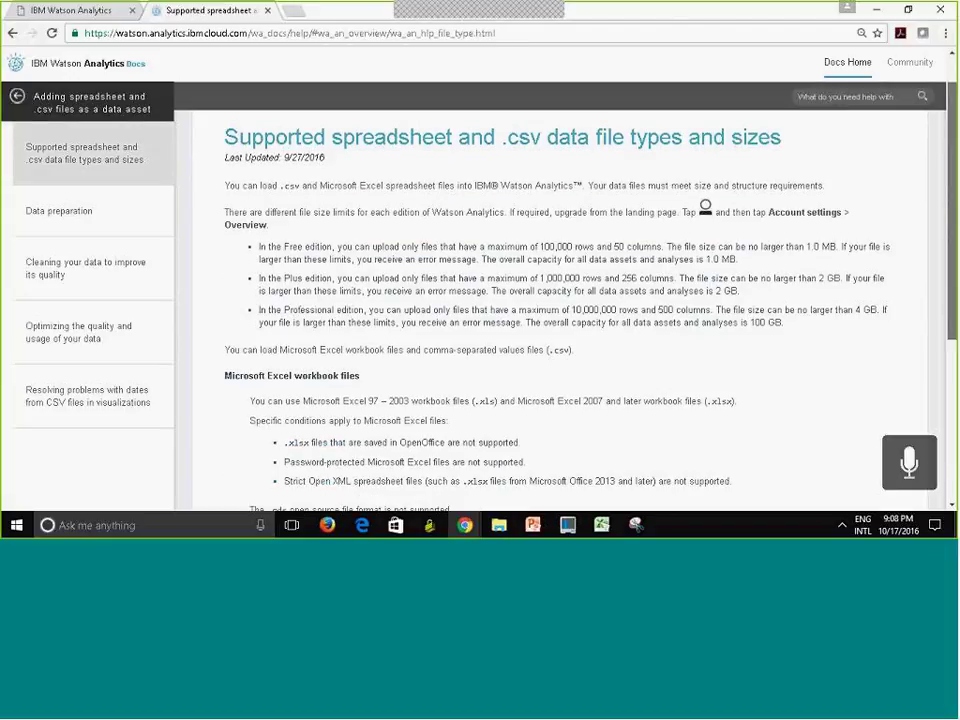
{"action": "scroll", "coordinate": [545, 335], "scroll_direction": "up", "scroll_amount": 4}
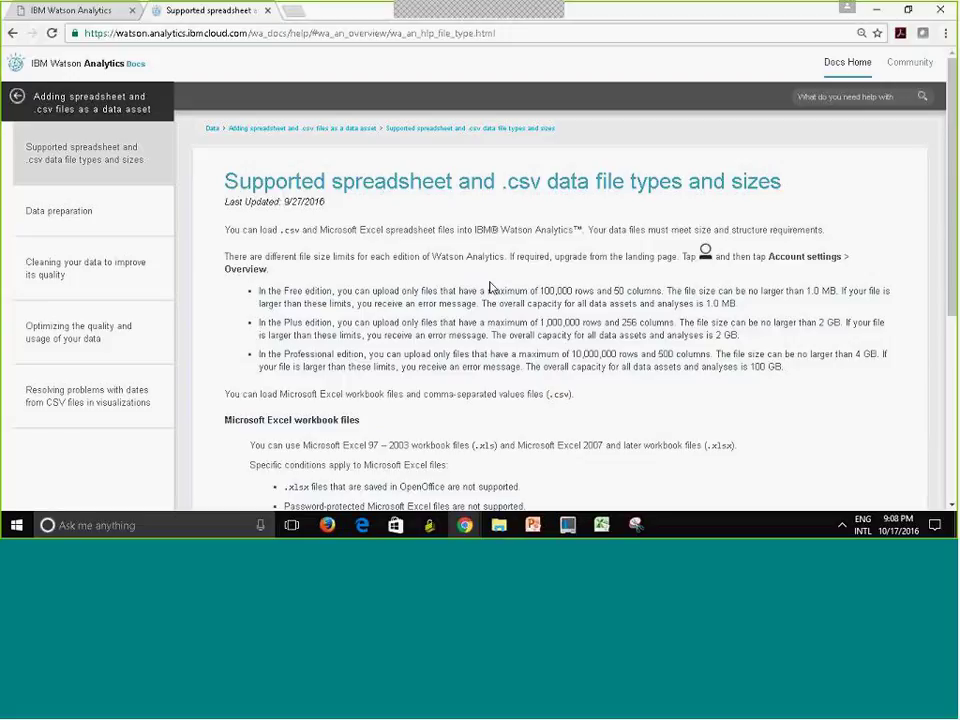
View the Getting Started, Use Cases and Videos resources on the Watson Analytics Community site, and return to the data home page.
{"action": "left_click", "coordinate": [910, 64]}
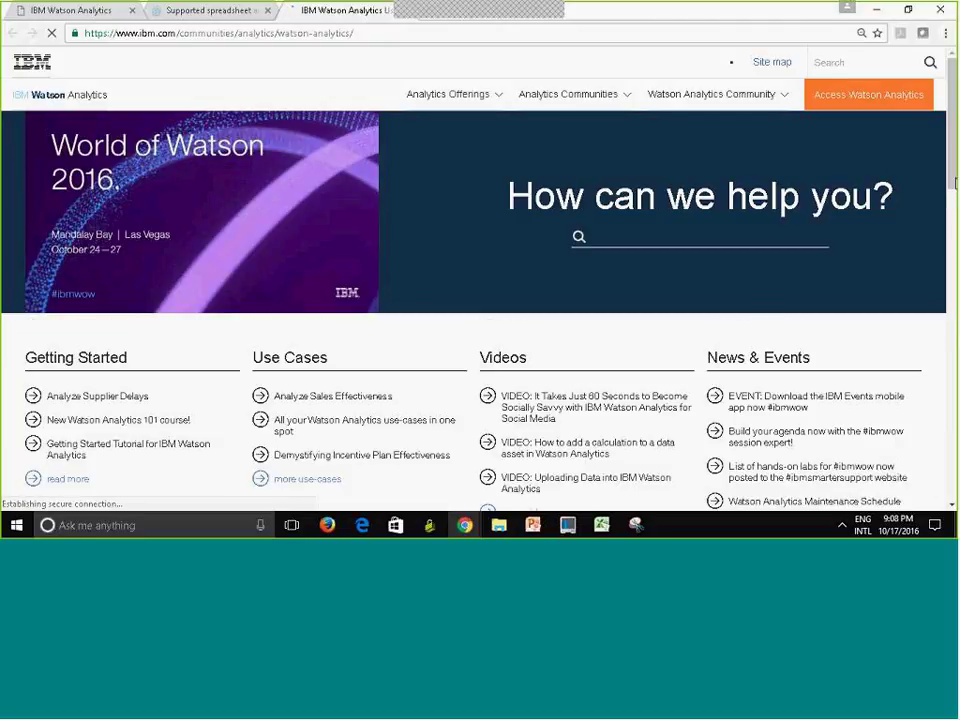
{"action": "scroll", "coordinate": [96, 427], "scroll_direction": "down", "scroll_amount": 1}
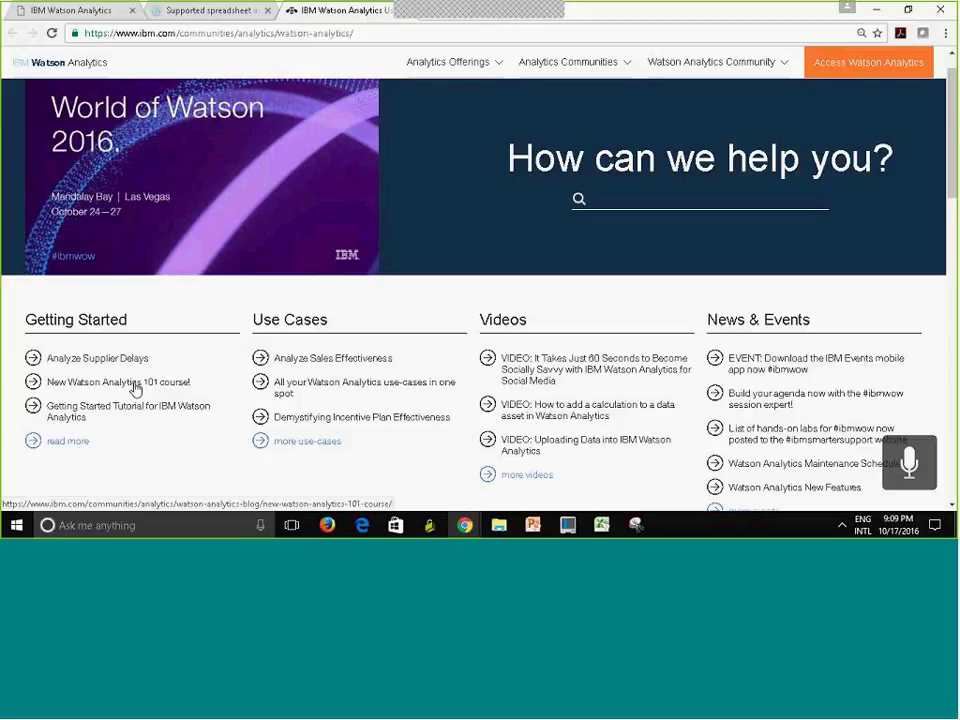
{"action": "left_click", "coordinate": [46, 12]}
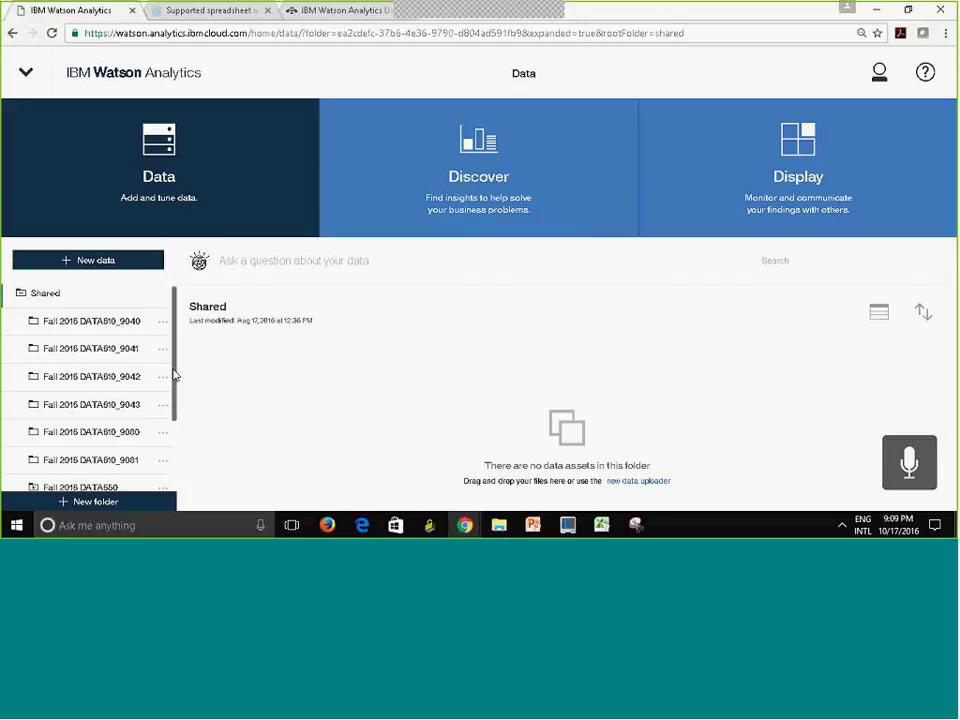
Open the Personal folder to view its datasets, and open the PracticeDiscovery discovery set.
{"action": "left_click_drag", "start_coordinate": [176, 377], "coordinate": [172, 455]}
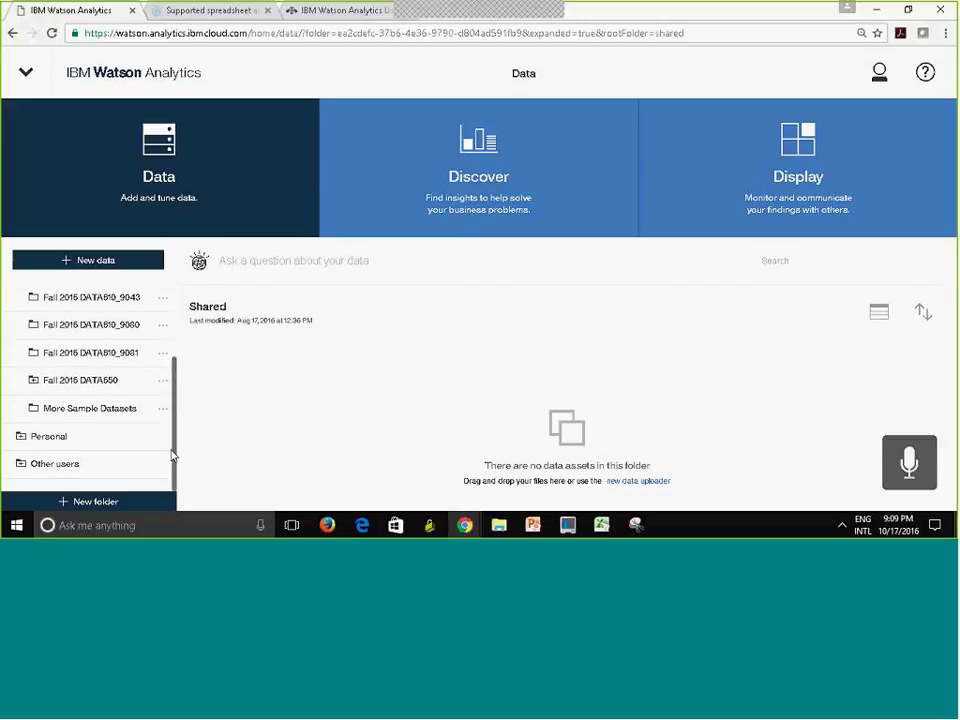
{"action": "left_click", "coordinate": [55, 437]}
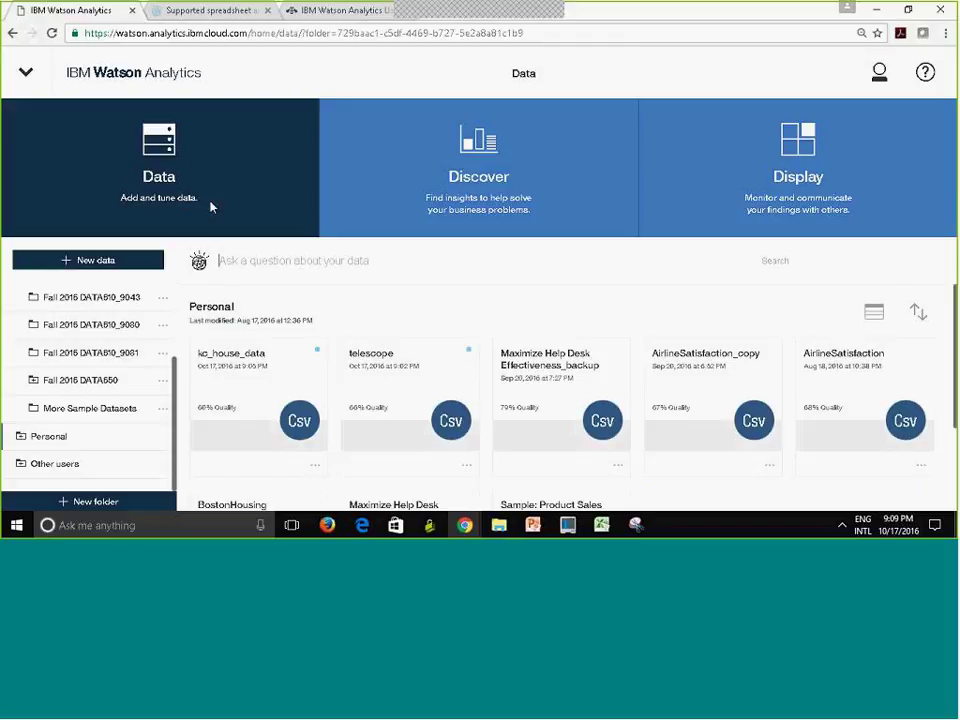
{"action": "left_click", "coordinate": [225, 253]}
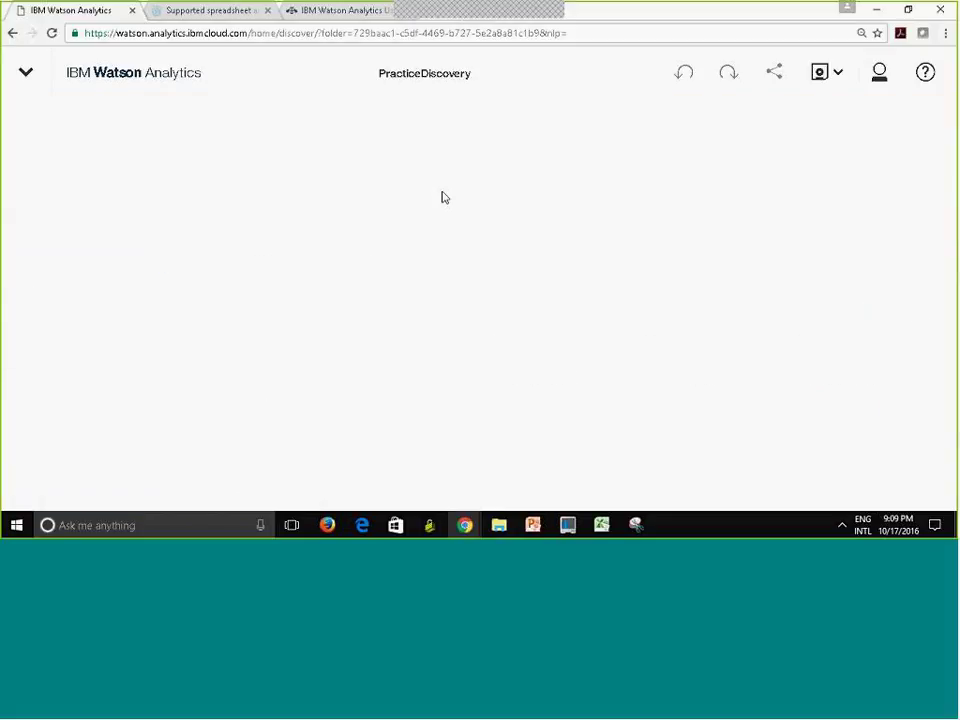
Return to the data home page and open the kc_house_data dataset to view its suggested starting points.
{"action": "left_click", "coordinate": [30, 73]}
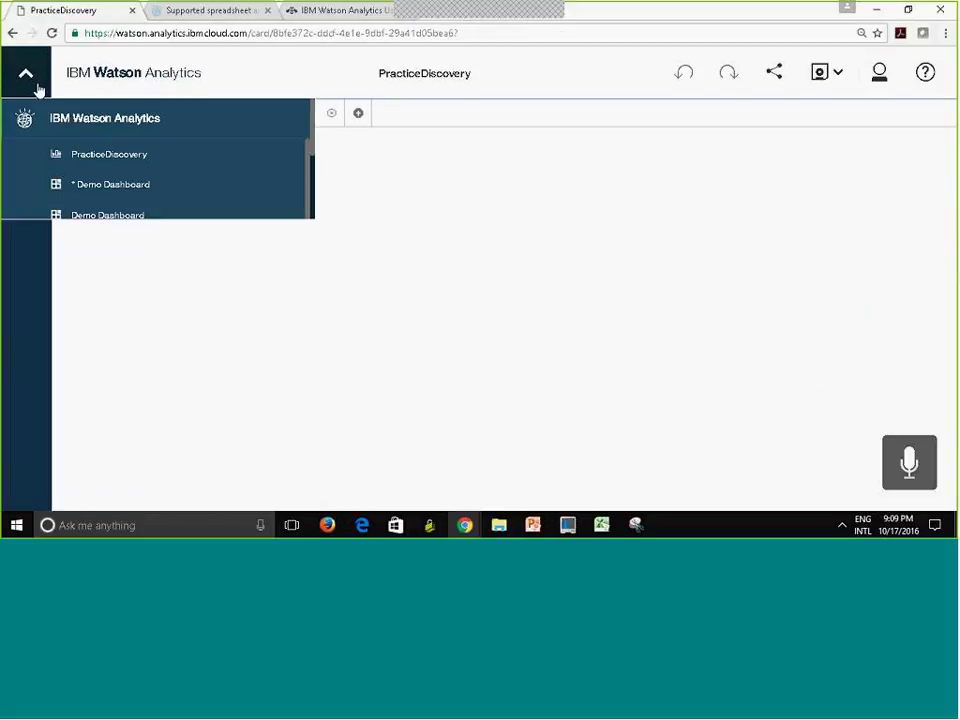
{"action": "left_click", "coordinate": [90, 120]}
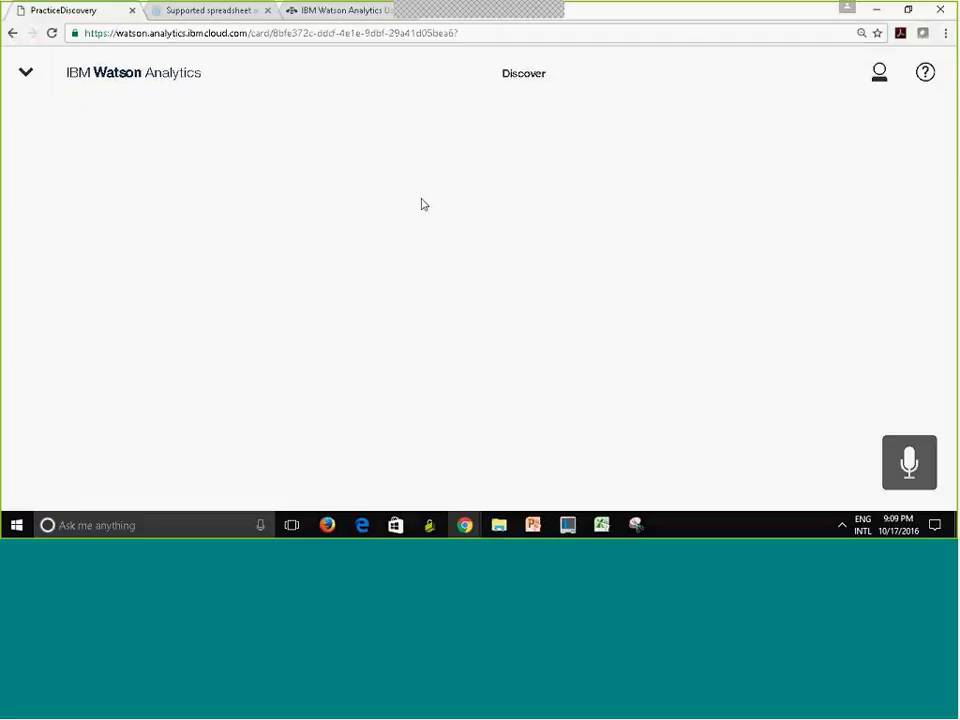
{"action": "left_click", "coordinate": [200, 170]}
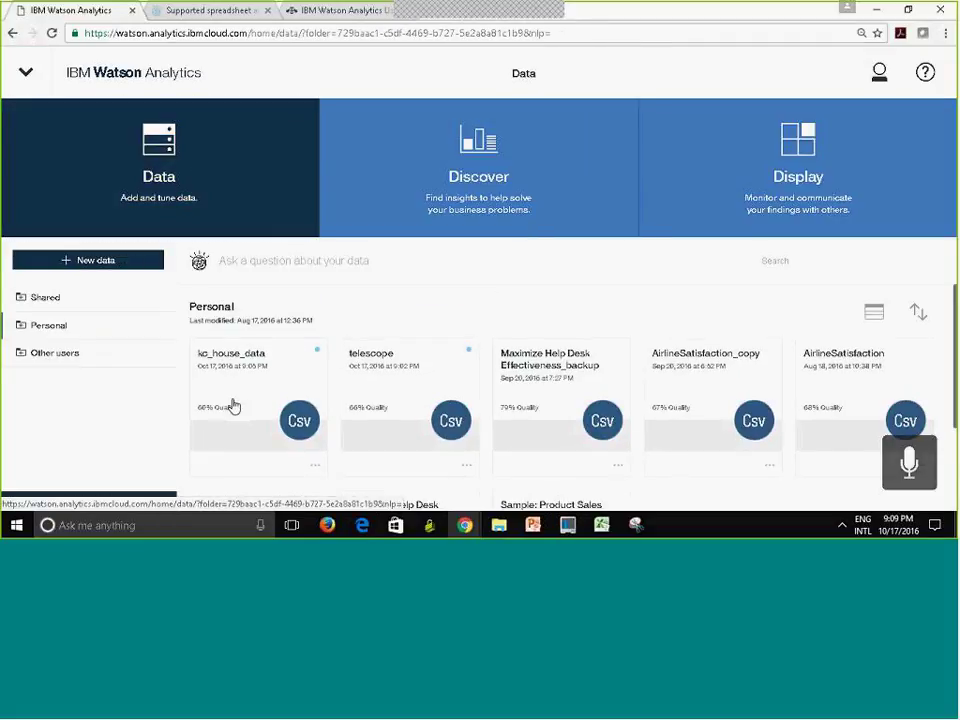
{"action": "left_click", "coordinate": [237, 403]}
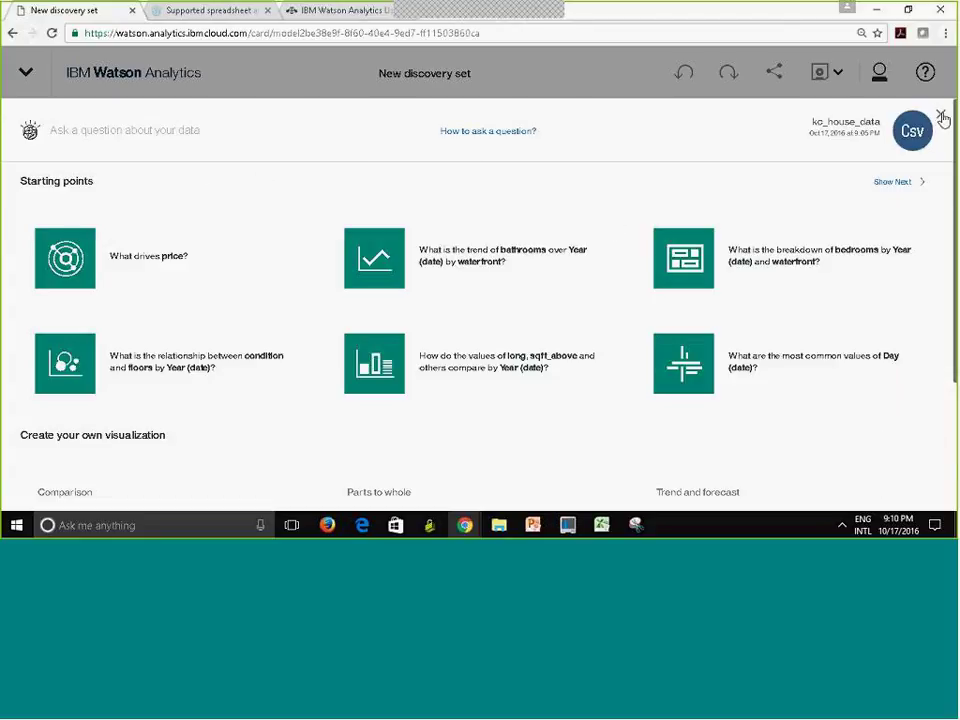
Close Attrition Discovery and the Demo Dashboard without unsaved changes among the open items, and return to the Watson Analytics home page.
{"action": "left_click", "coordinate": [25, 72]}
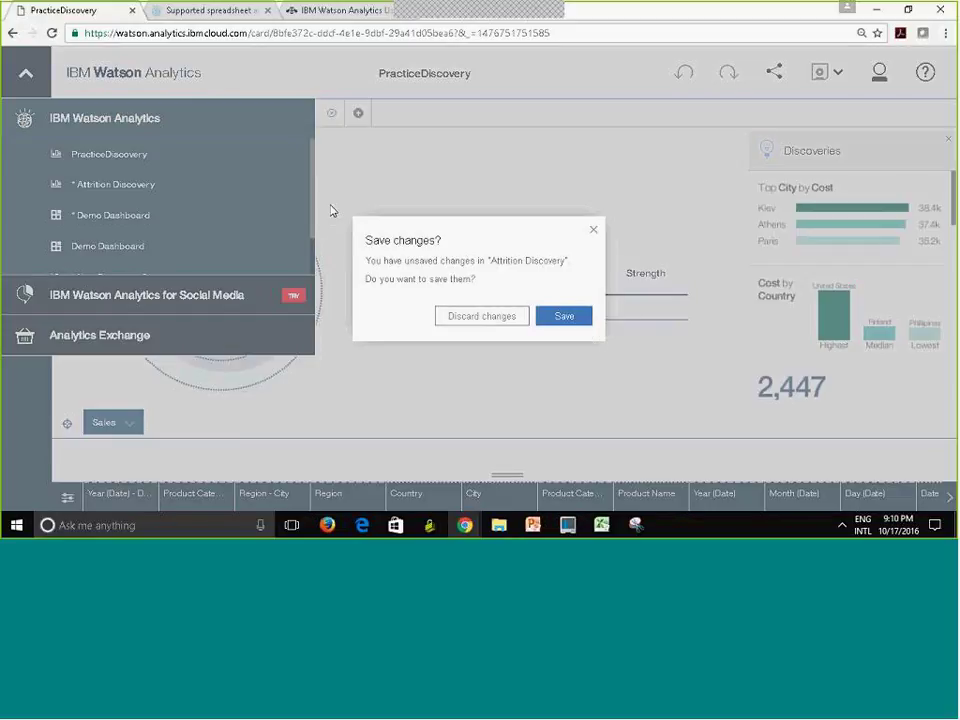
{"action": "key", "text": "Return"}
{"action": "left_click", "coordinate": [25, 73]}
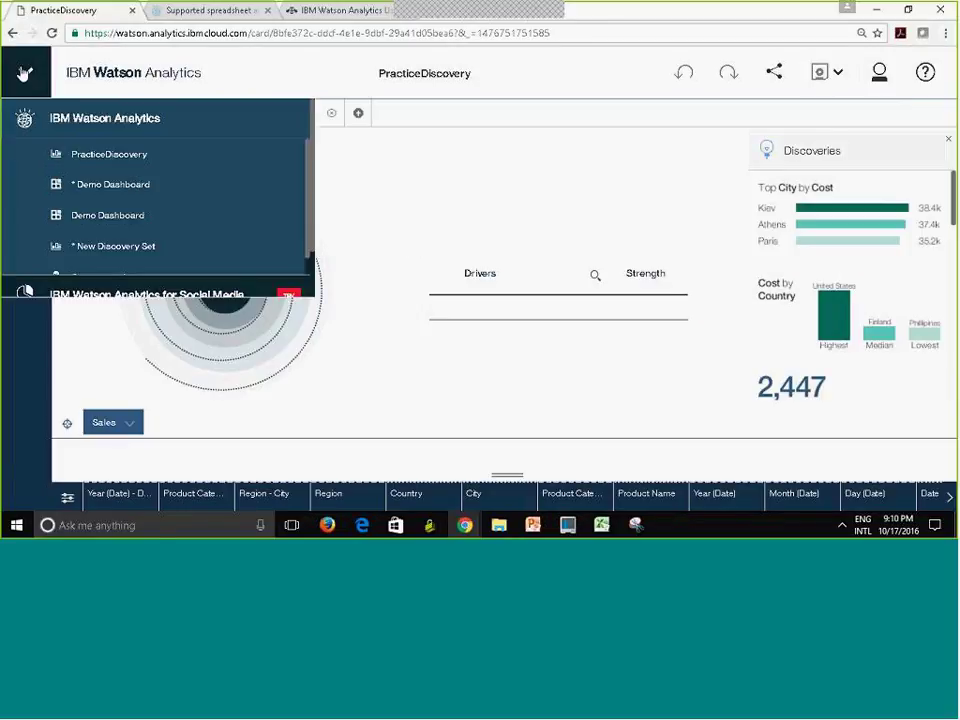
{"action": "left_click", "coordinate": [287, 216]}
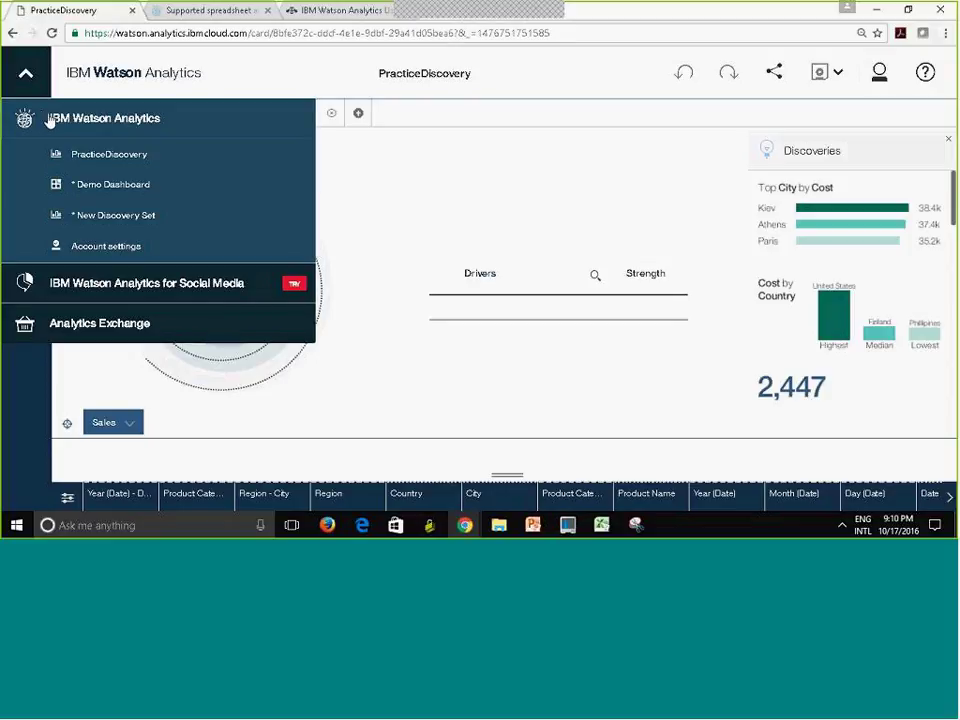
{"action": "left_click", "coordinate": [81, 122]}
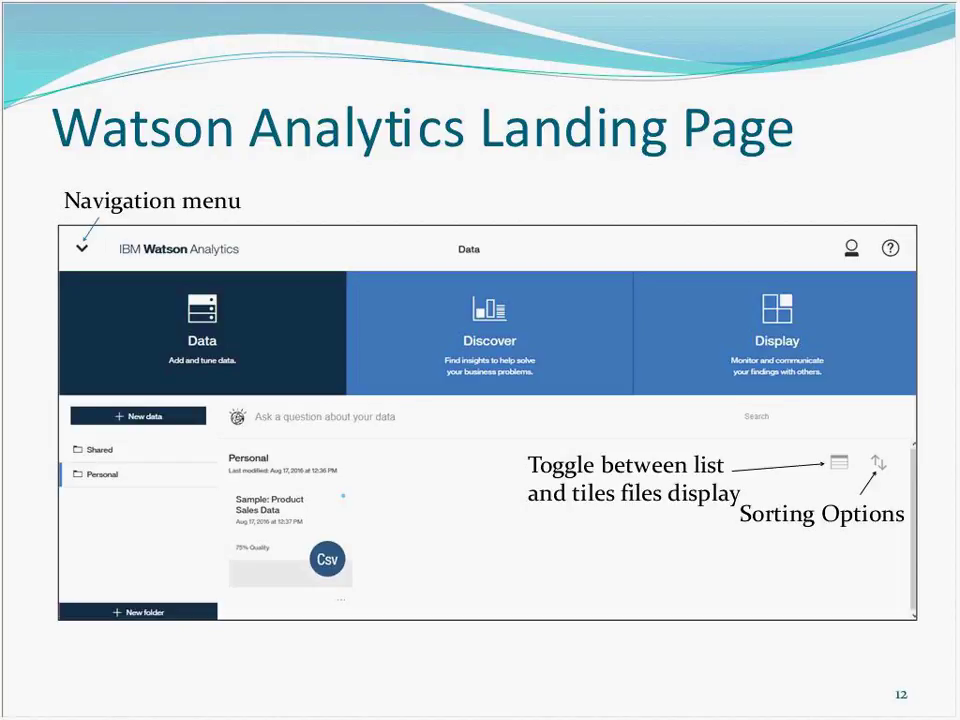
{"action": "key", "text": "Right"}
{"action": "key", "text": "Right"}
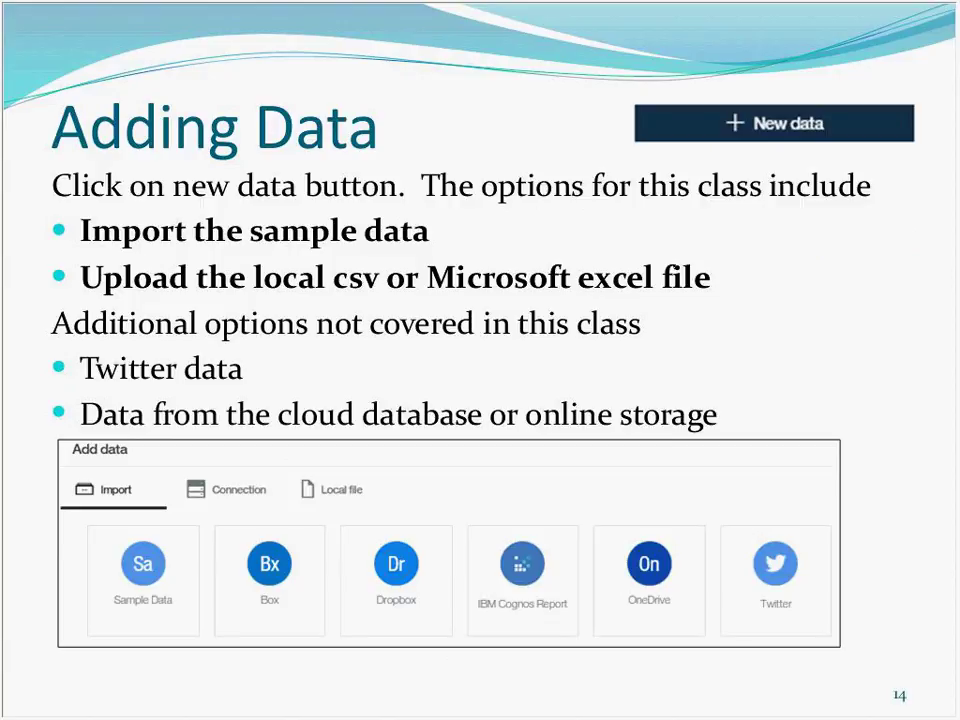
{"action": "key", "text": "Right"}
{"action": "key", "text": "Right"}
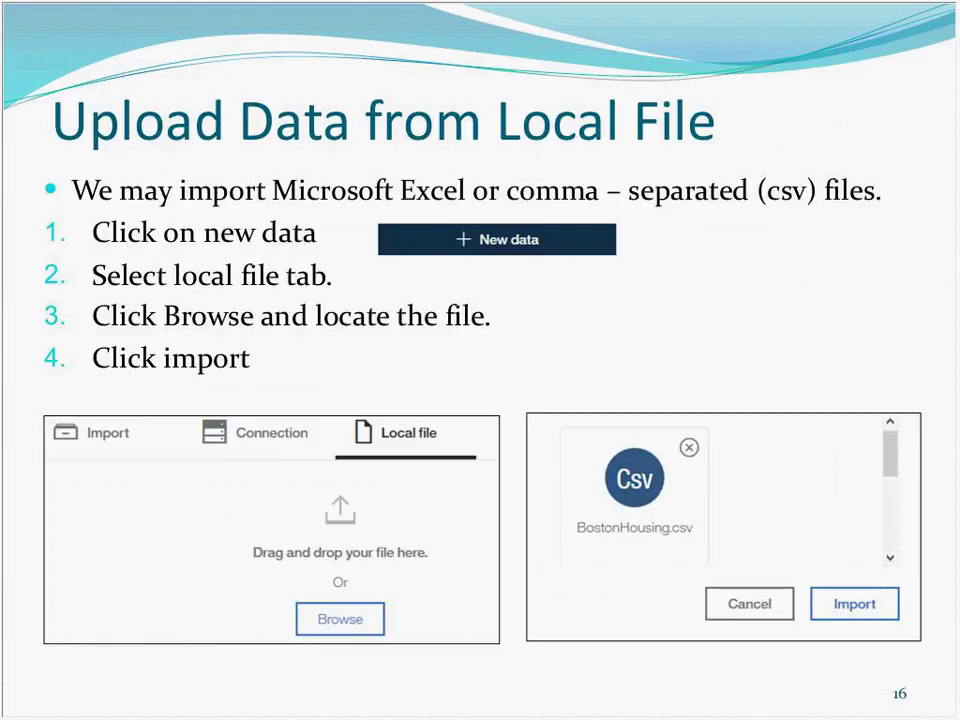